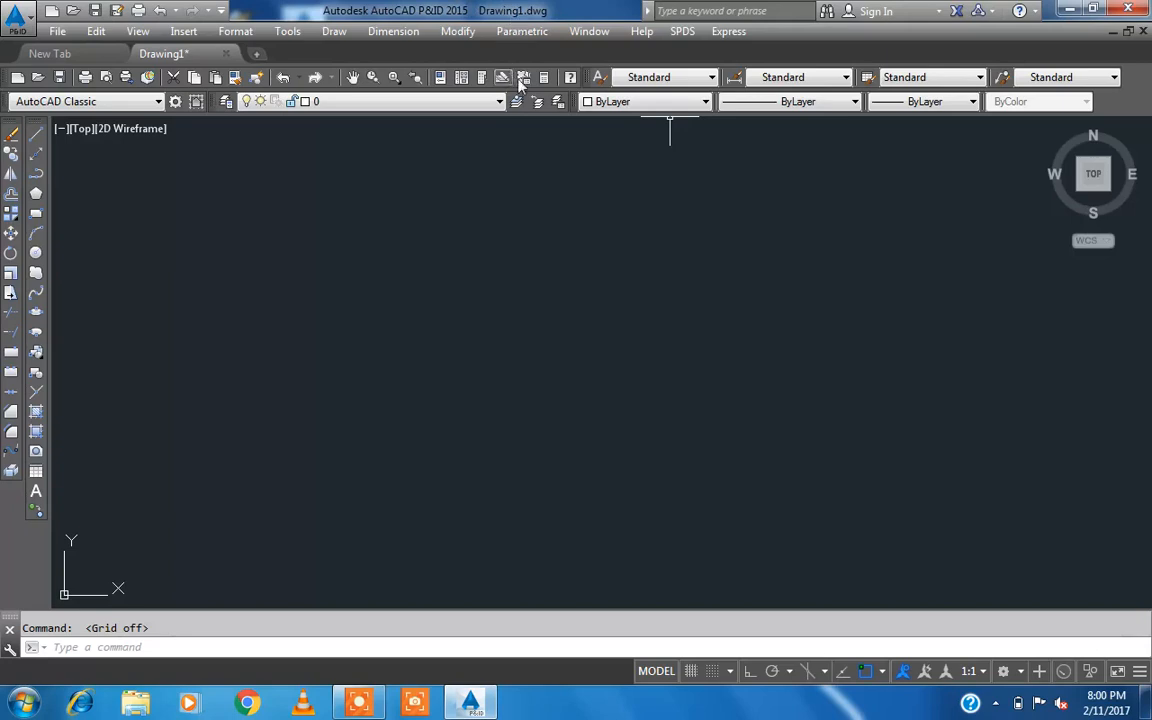
click(55, 31)
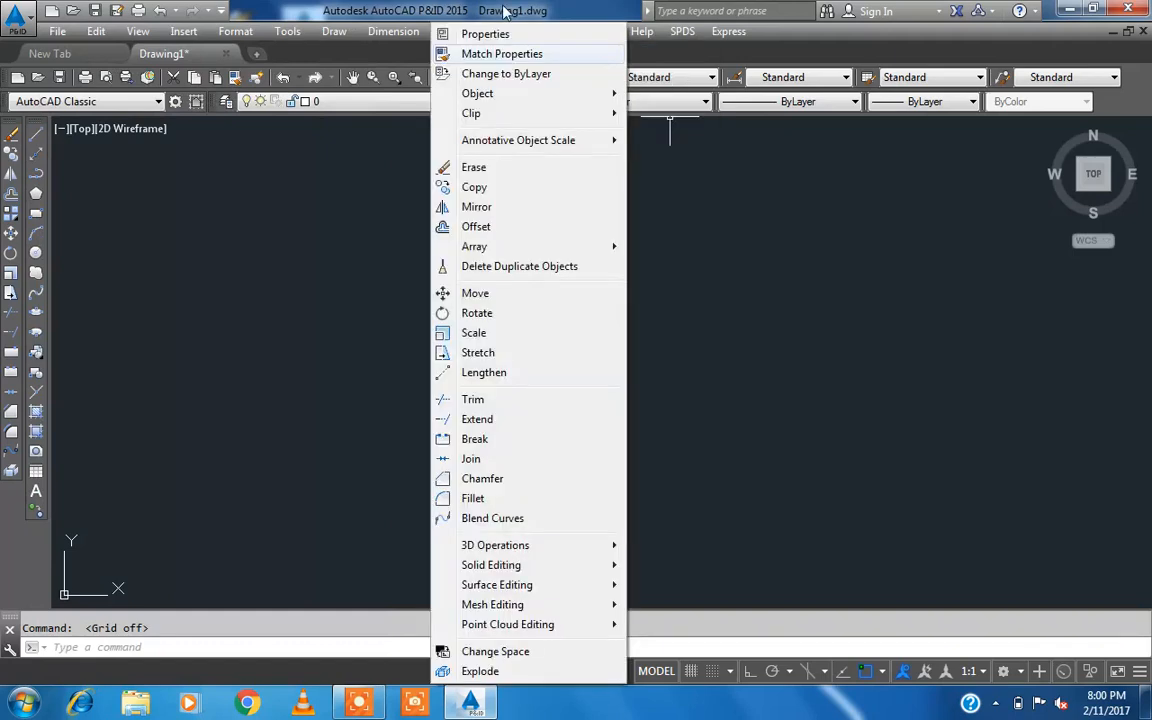
click(505, 10)
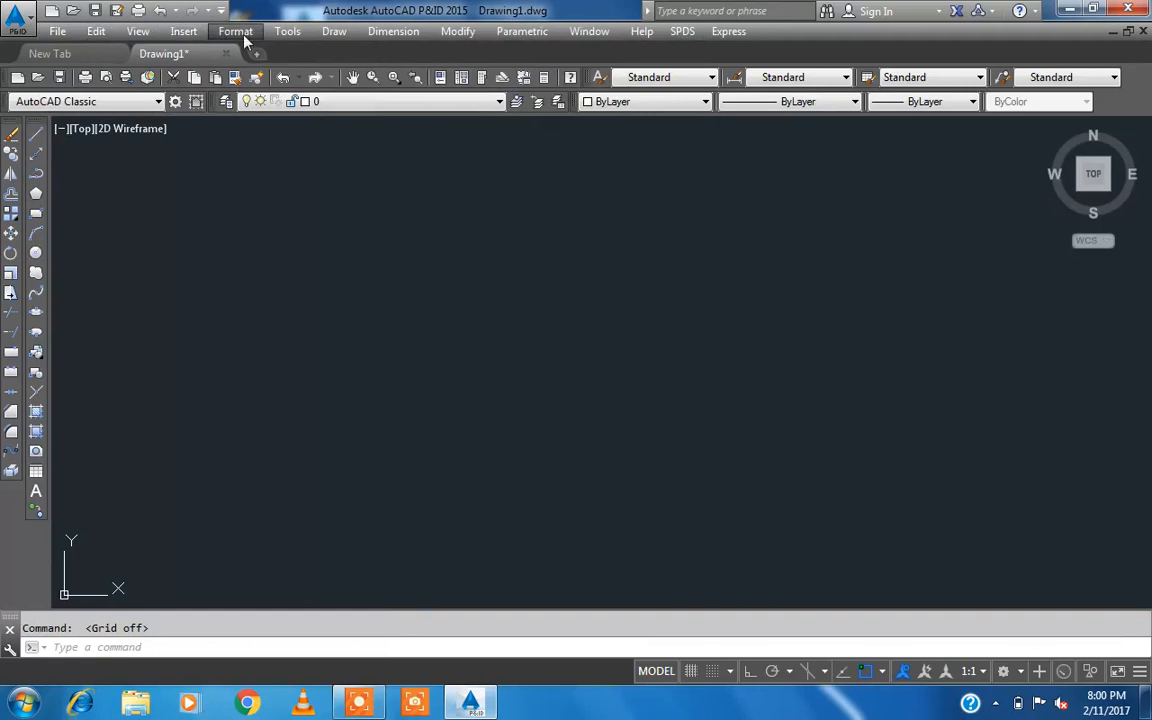
click(240, 33)
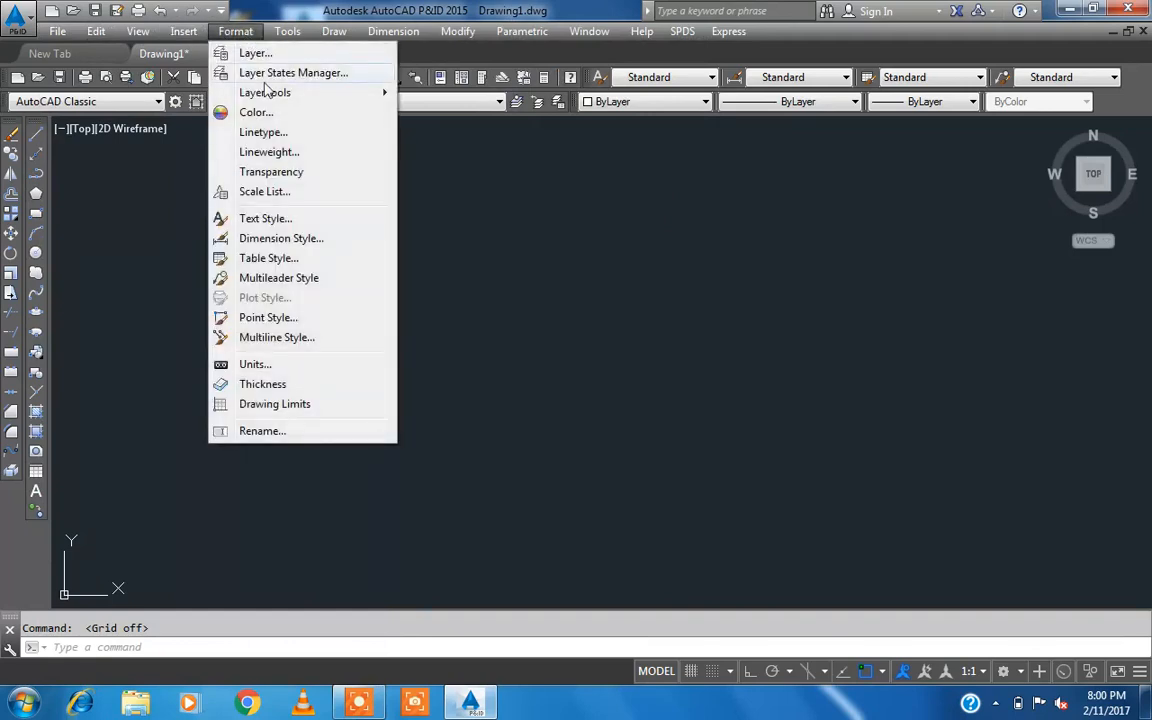
click(240, 31)
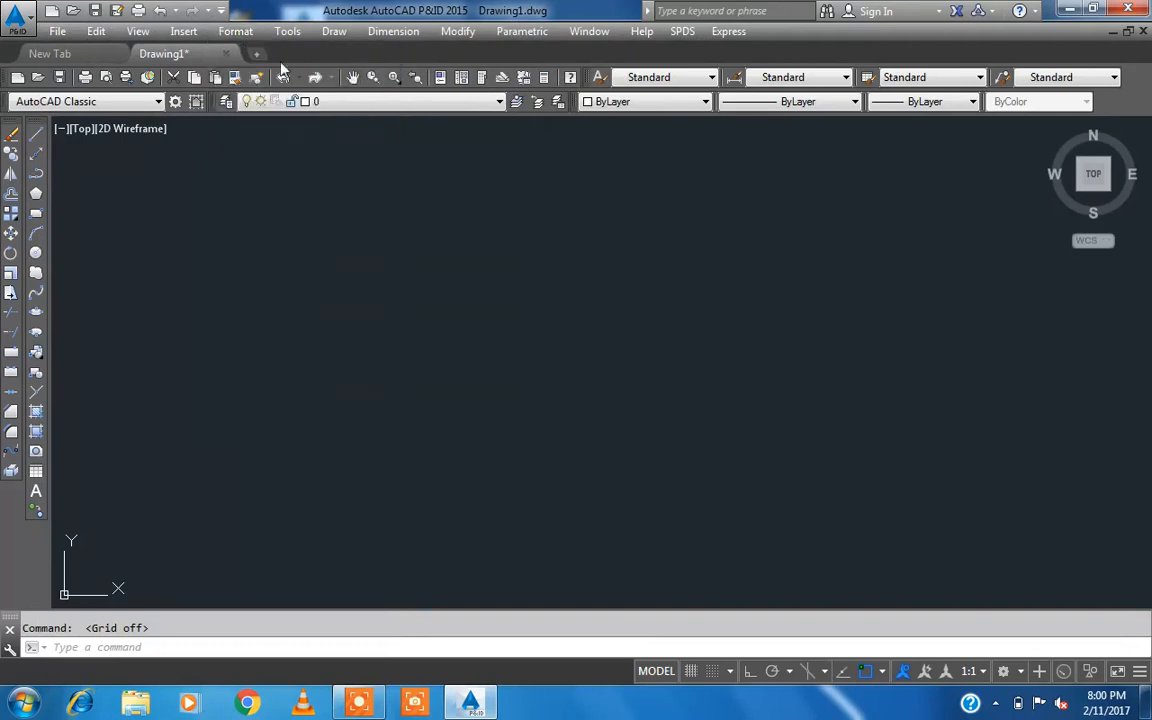
click(334, 31)
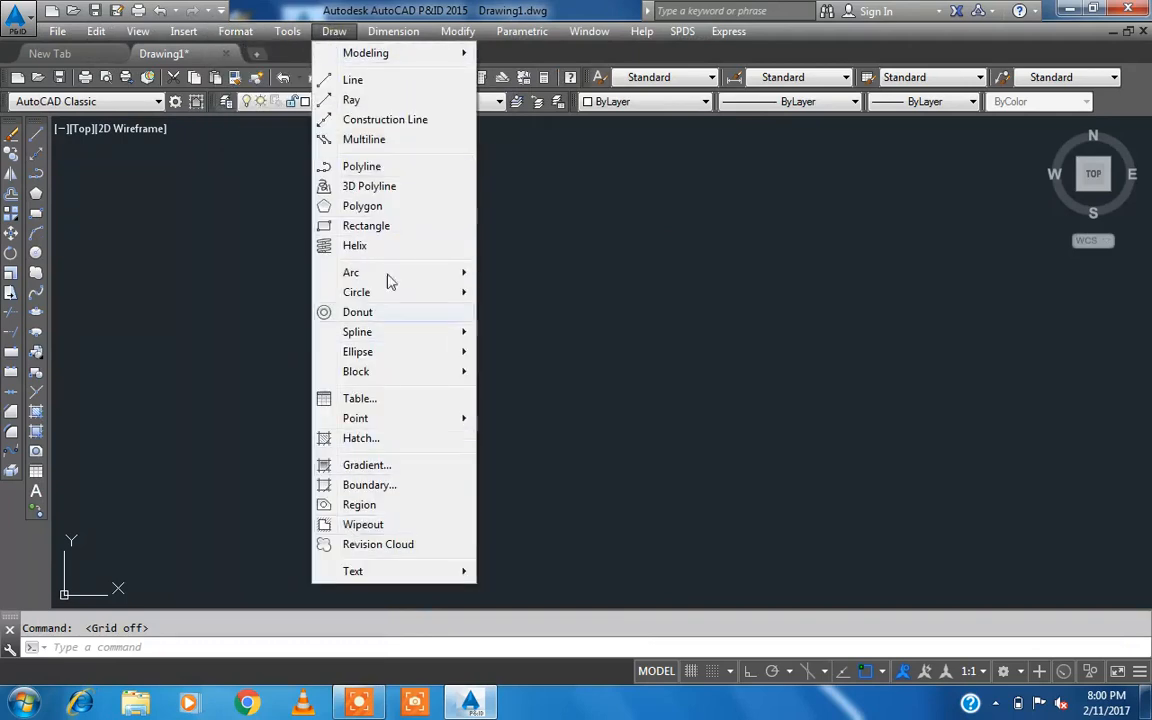
key(Escape)
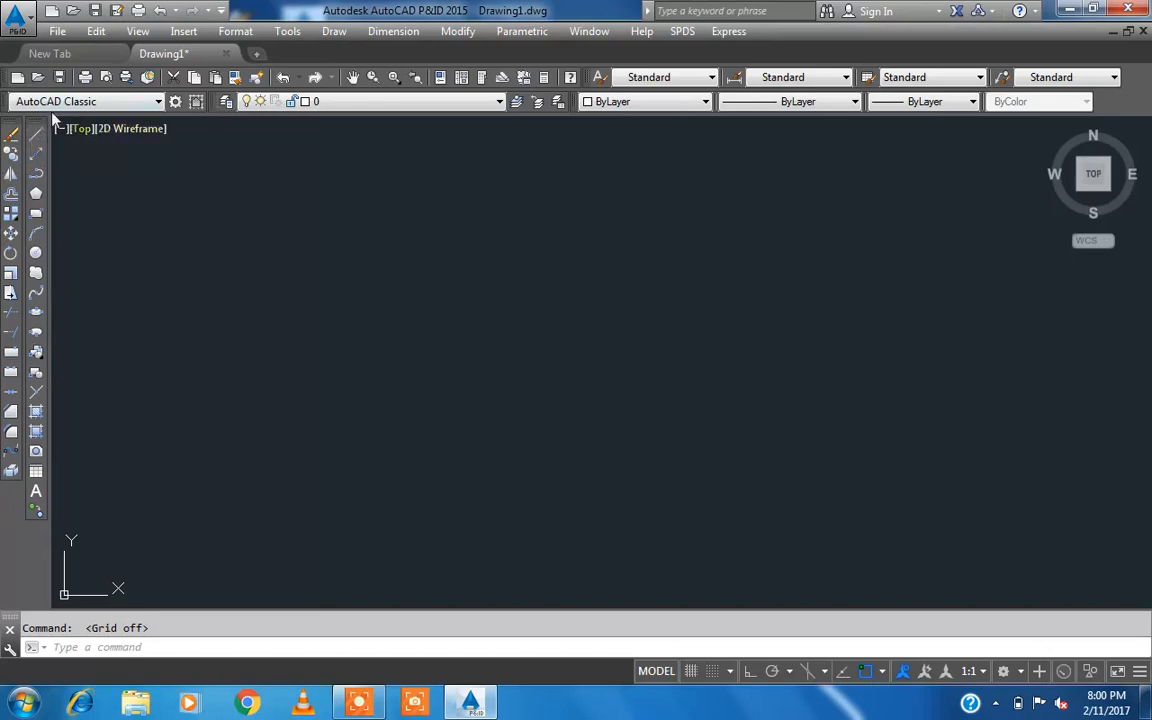
Step: Move the Draw toolbar to the opposite edge of the drawing area, float it over the canvas and close it
mouse_move(34, 123)
mouse_down()
mouse_move(326, 202)
mouse_move(517, 226)
mouse_move(771, 206)
mouse_move(1149, 250)
mouse_move(1145, 184)
mouse_up()
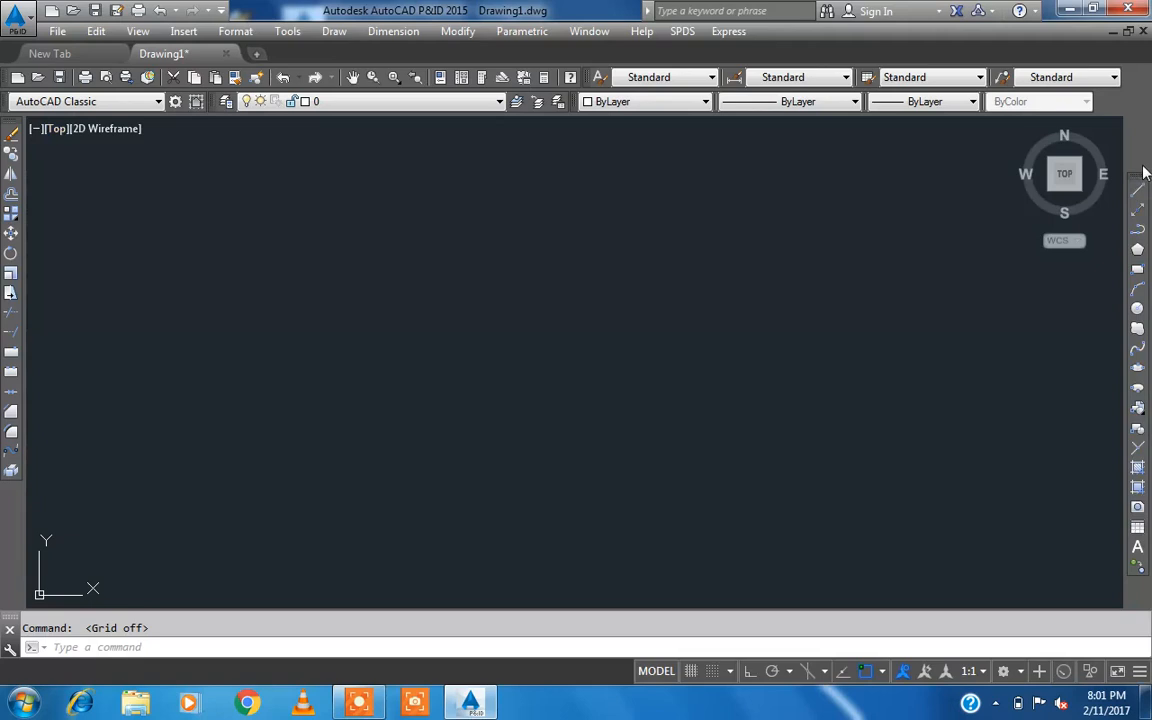
mouse_move(1143, 178)
mouse_down()
mouse_move(934, 228)
mouse_move(586, 265)
mouse_up()
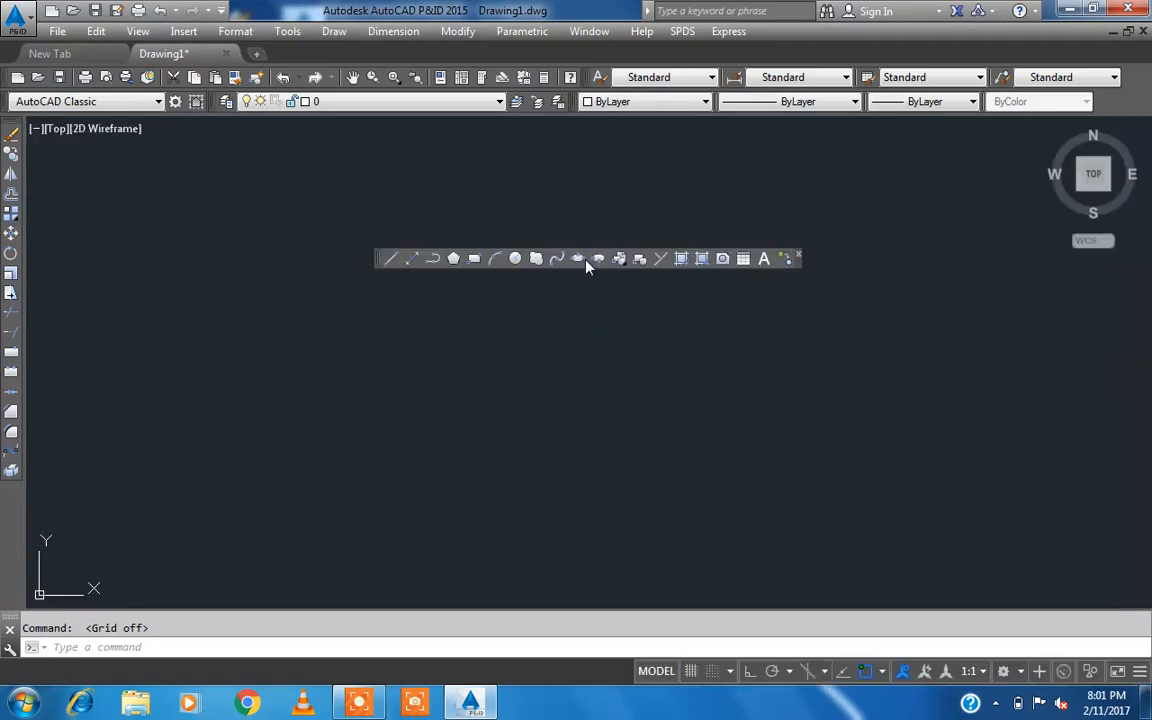
click(802, 258)
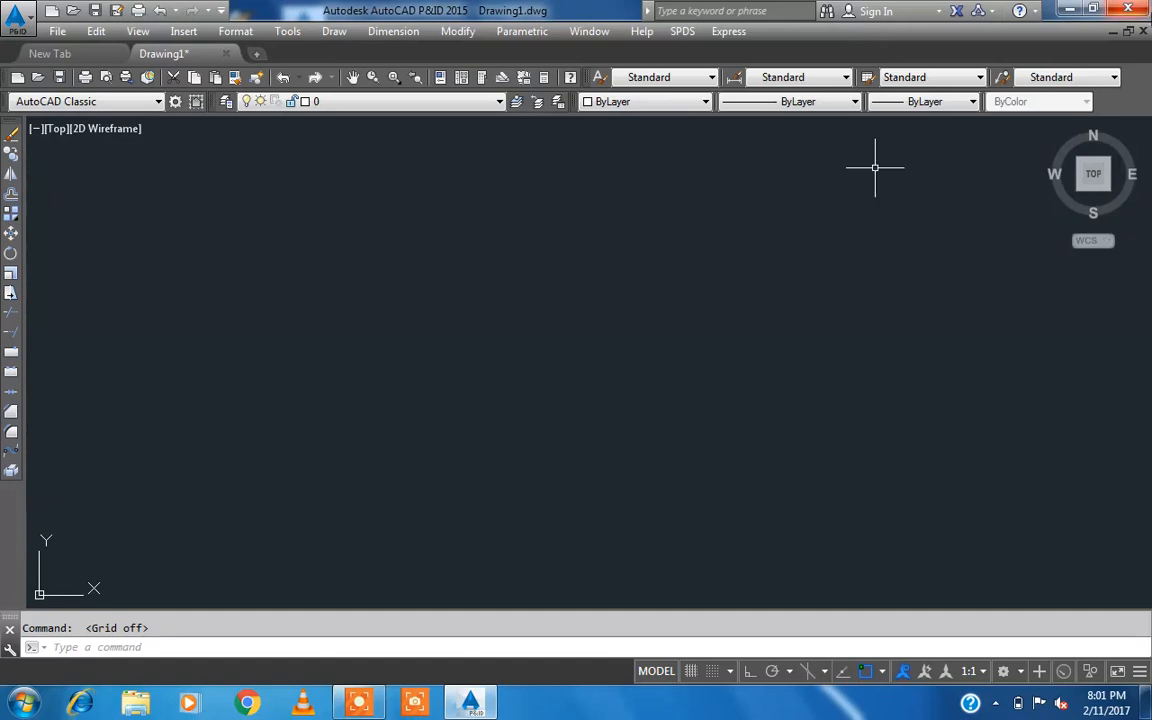
Step: Turn the Draw toolbar back on from the PID toolbar group
right_click(1136, 98)
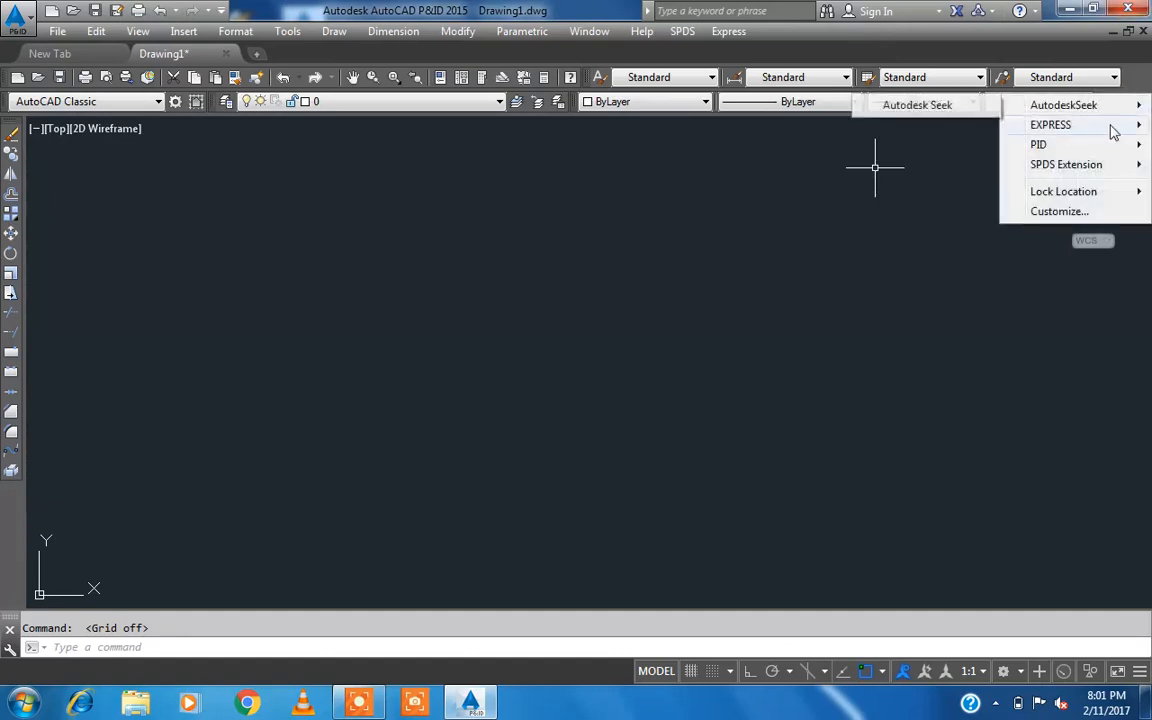
mouse_move(1100, 144)
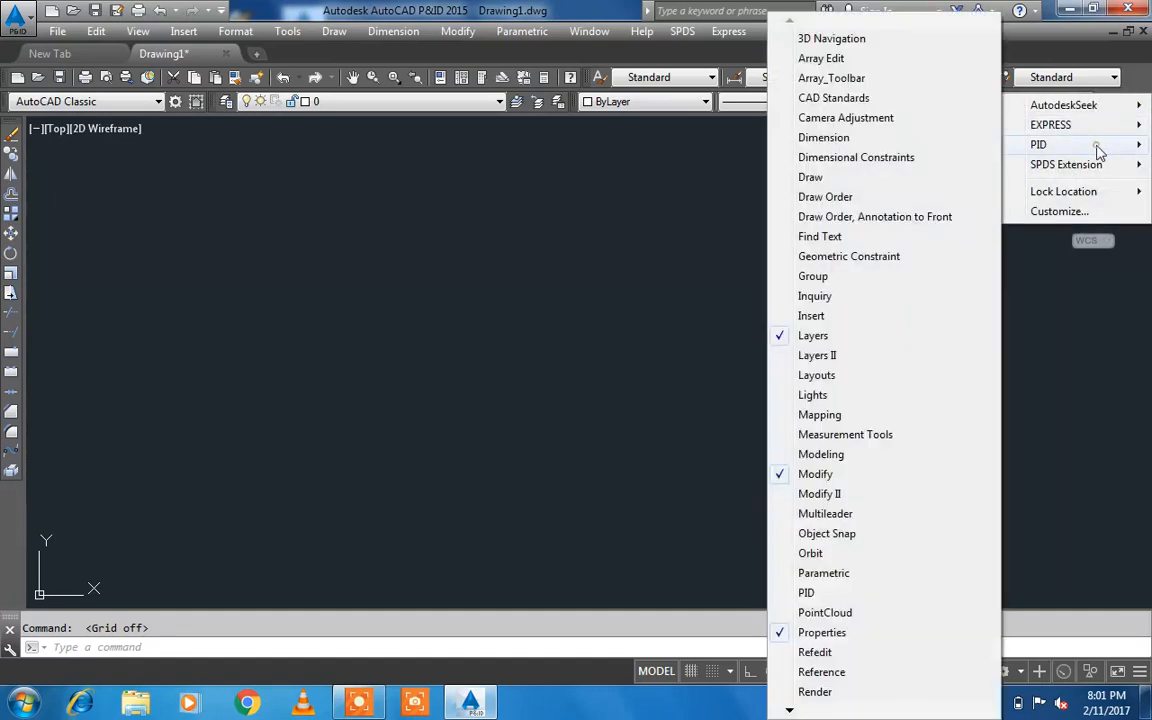
click(918, 180)
Step: Look up the available toolbar groups, and dock the floating Draw toolbar vertically beside the Modify toolbar
click(280, 31)
mouse_move(290, 52)
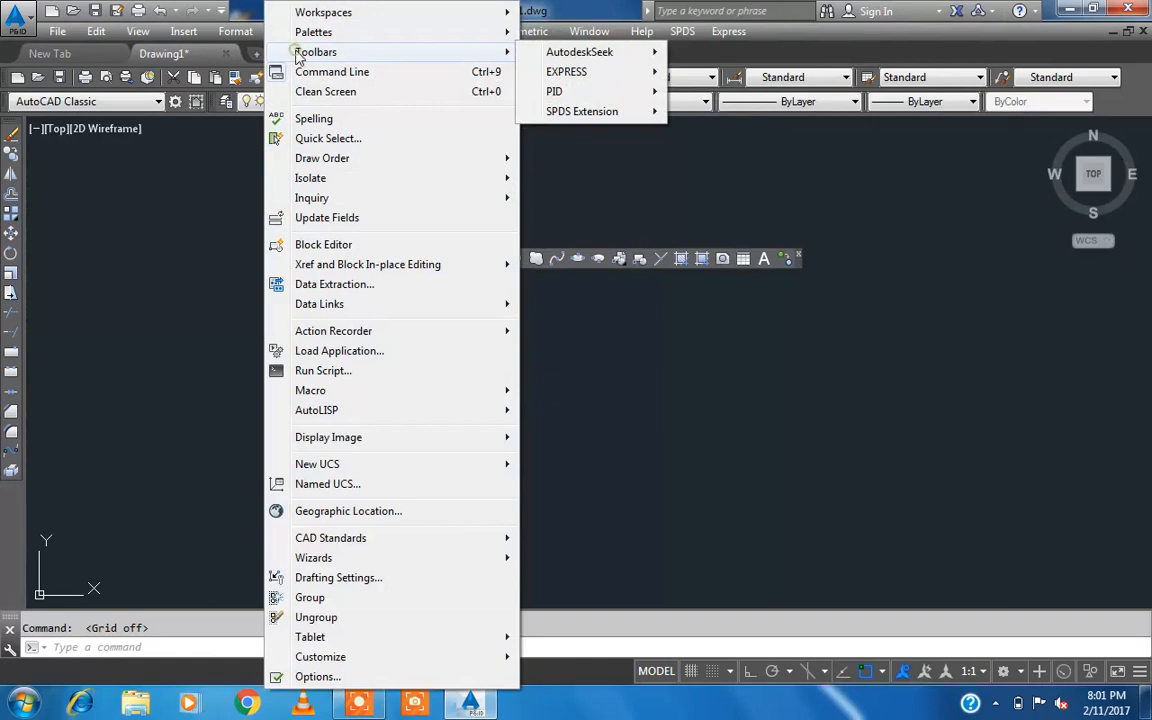
mouse_move(558, 91)
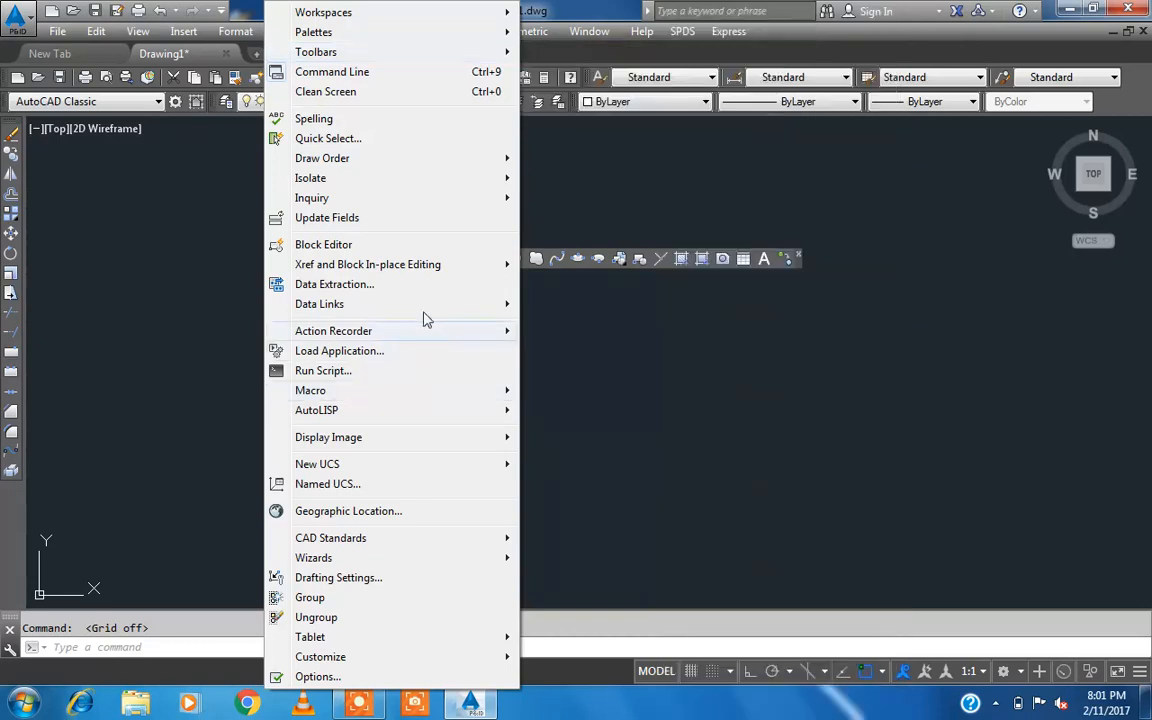
key(Escape)
key(Escape)
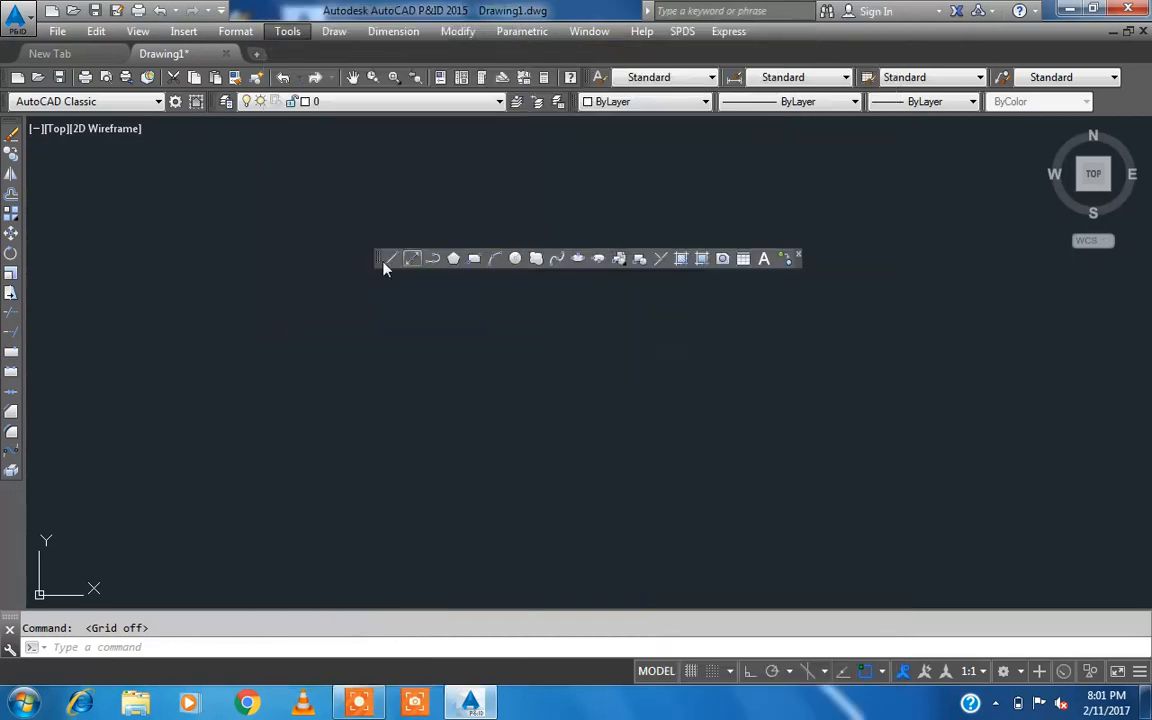
mouse_move(378, 262)
mouse_down()
mouse_move(139, 260)
mouse_move(34, 213)
mouse_up()
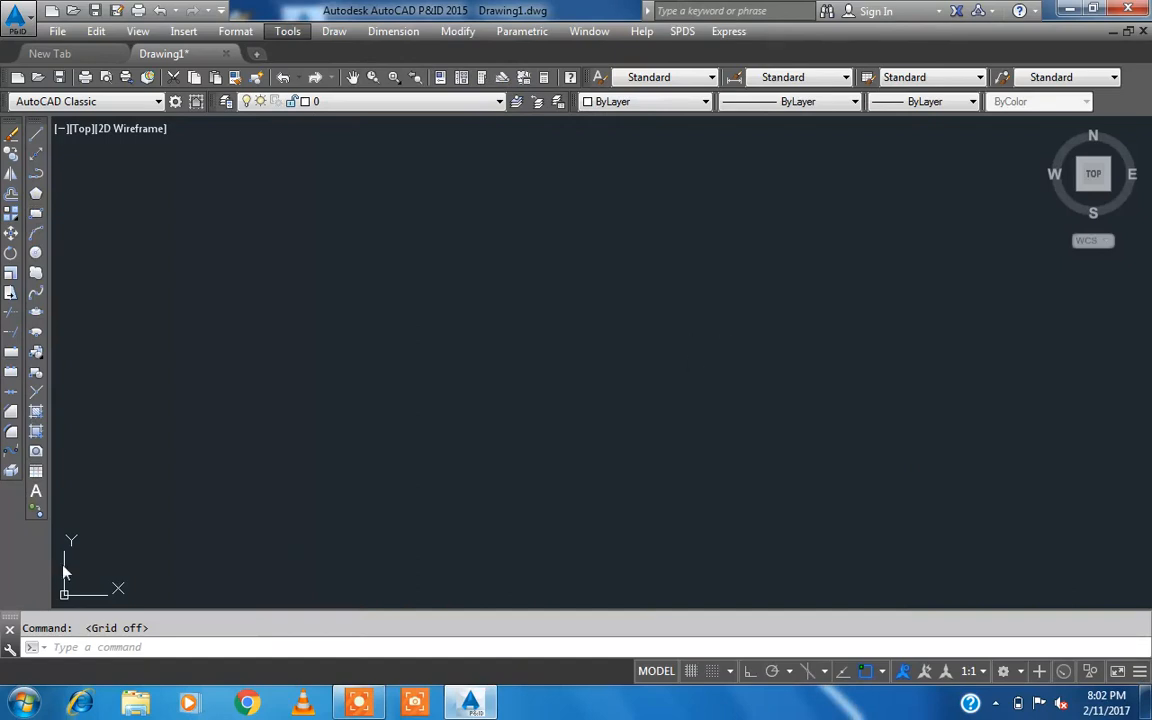
click(150, 647)
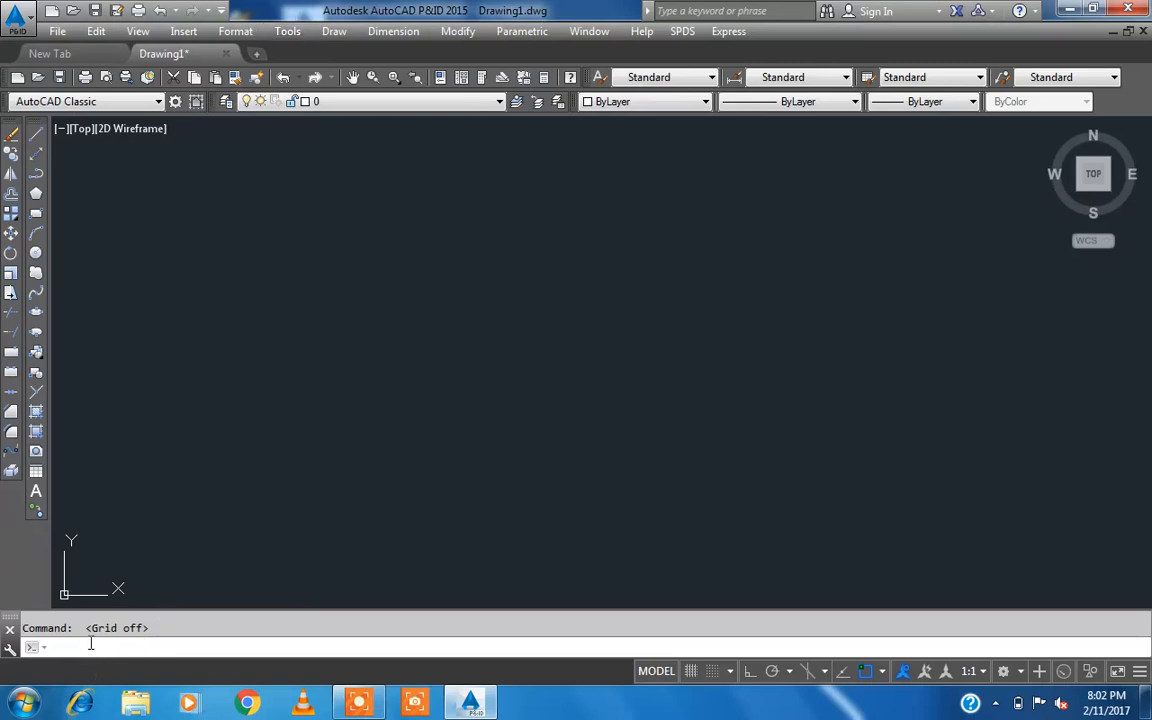
key(Escape)
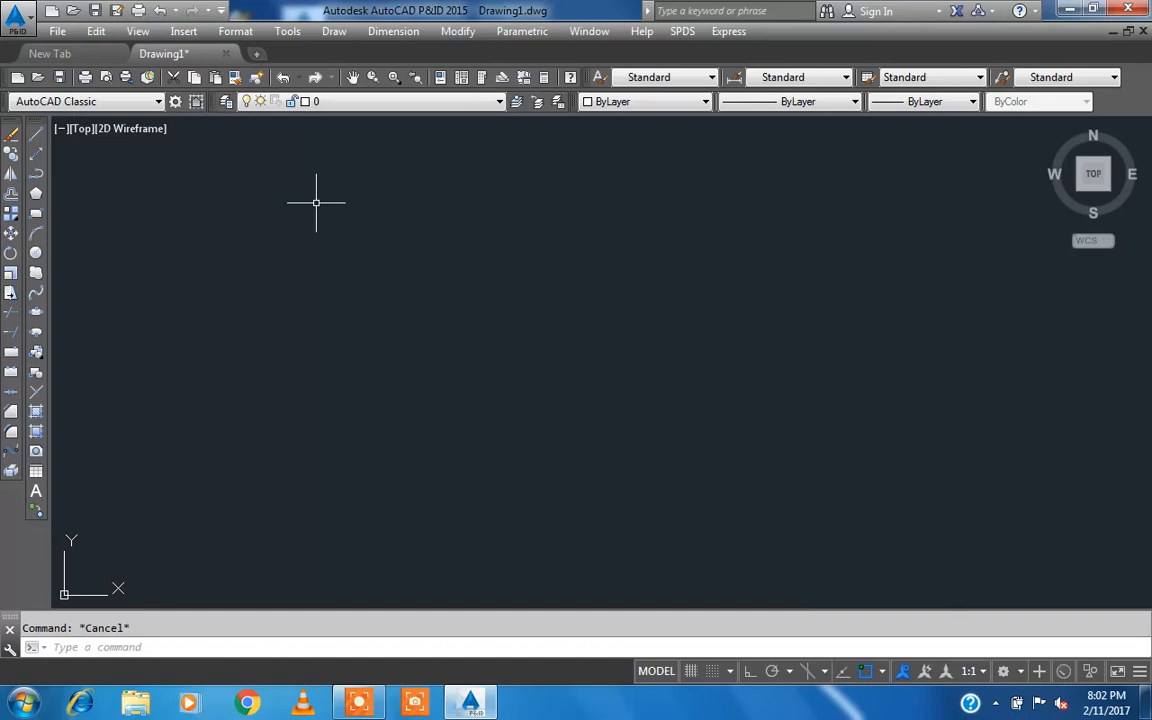
click(236, 31)
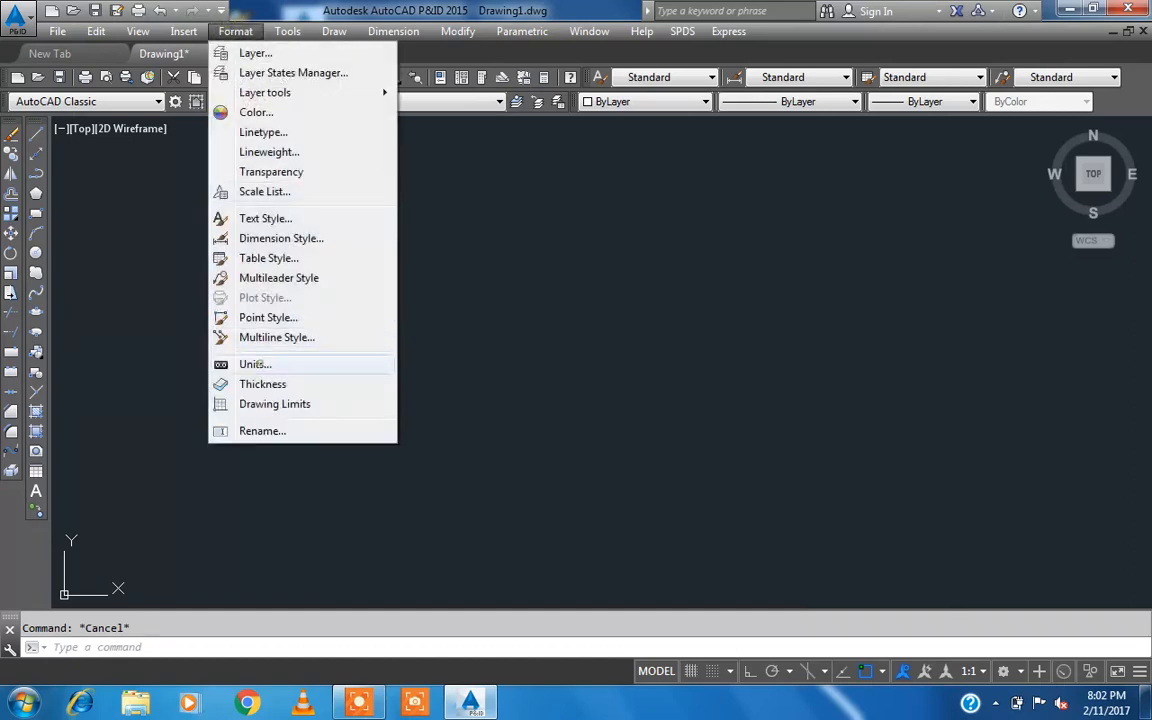
click(255, 365)
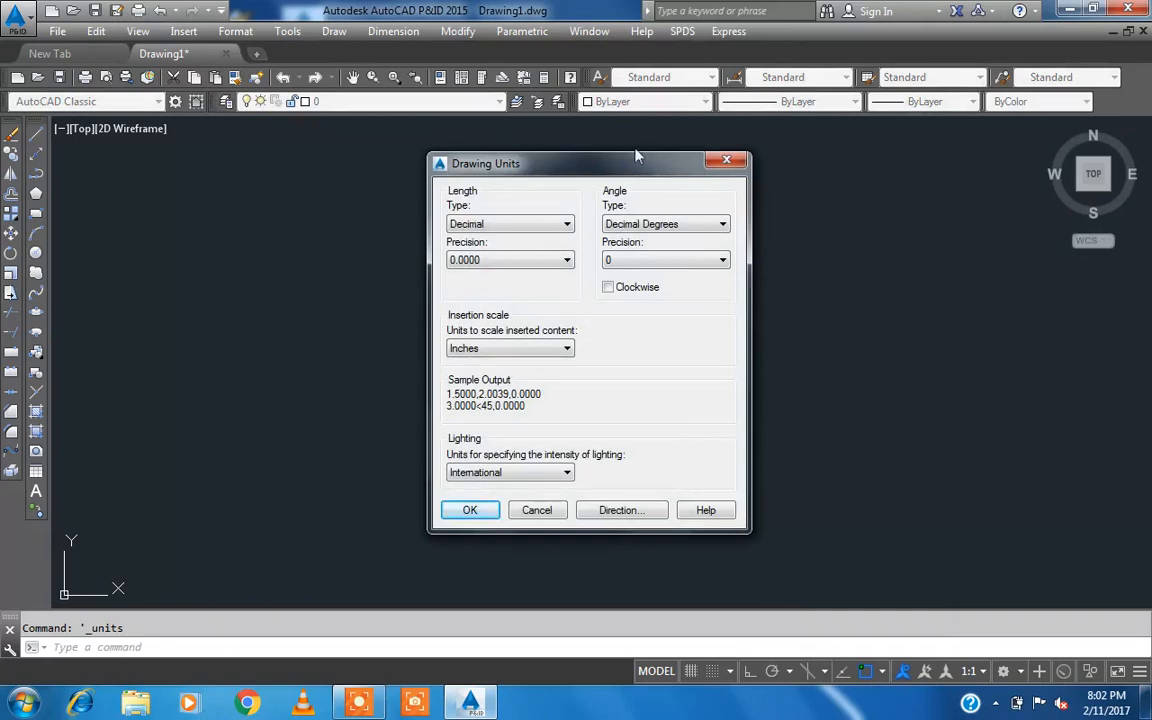
click(726, 163)
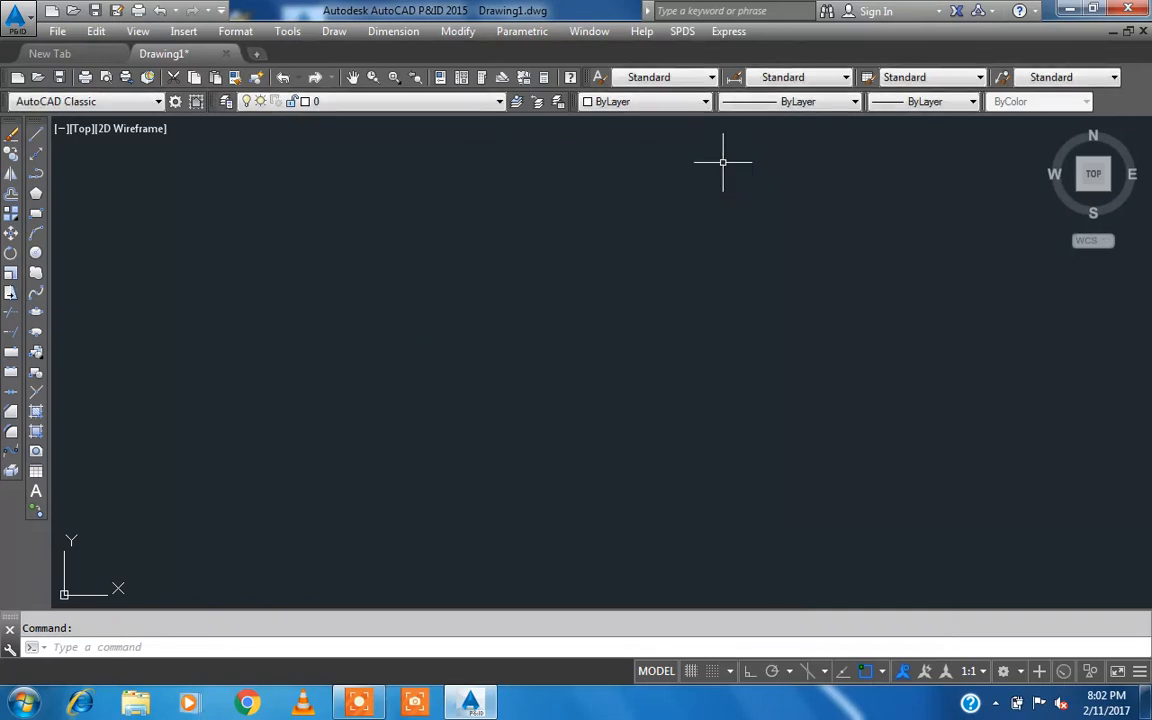
Step: Open the drawing units with the UN command and set the length precision to 0.00 and the insertion scale to Meters
text(un)
key(Return)
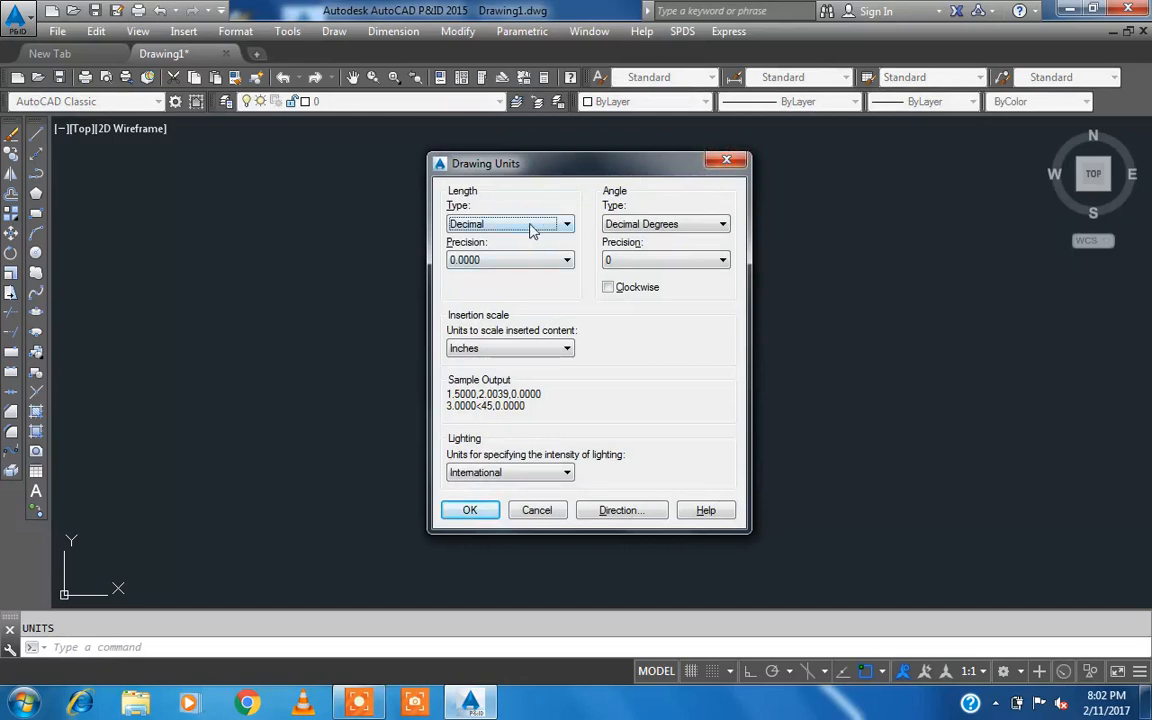
click(522, 262)
click(522, 299)
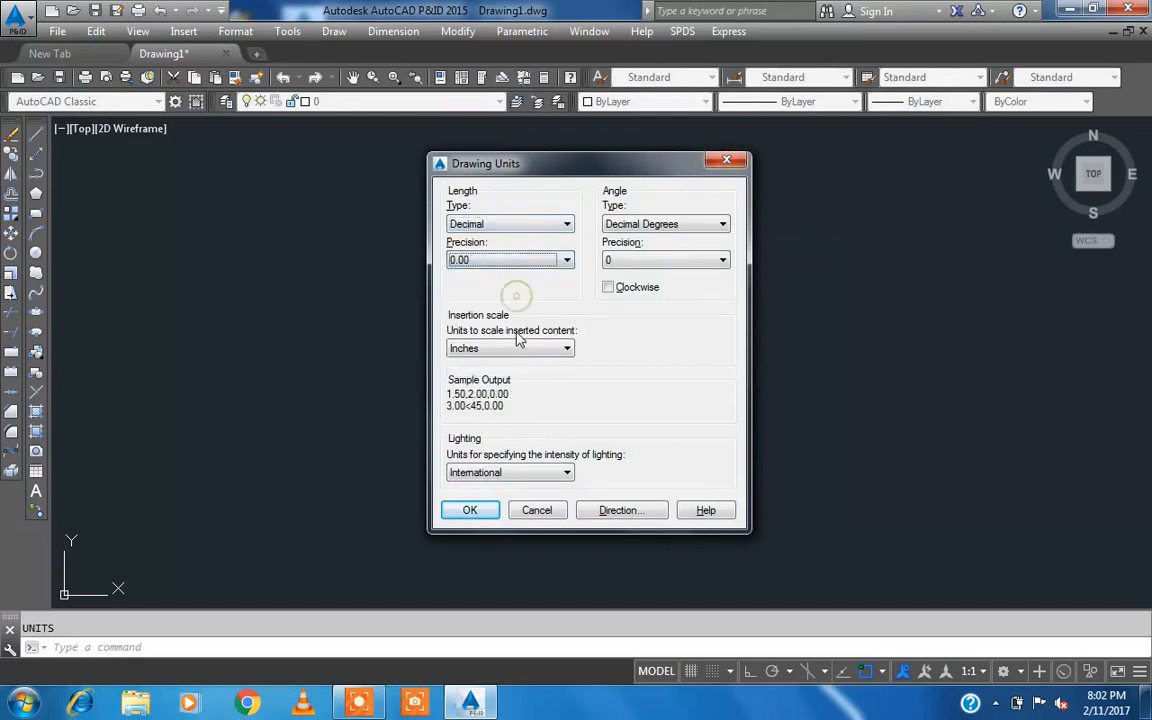
click(517, 349)
click(516, 434)
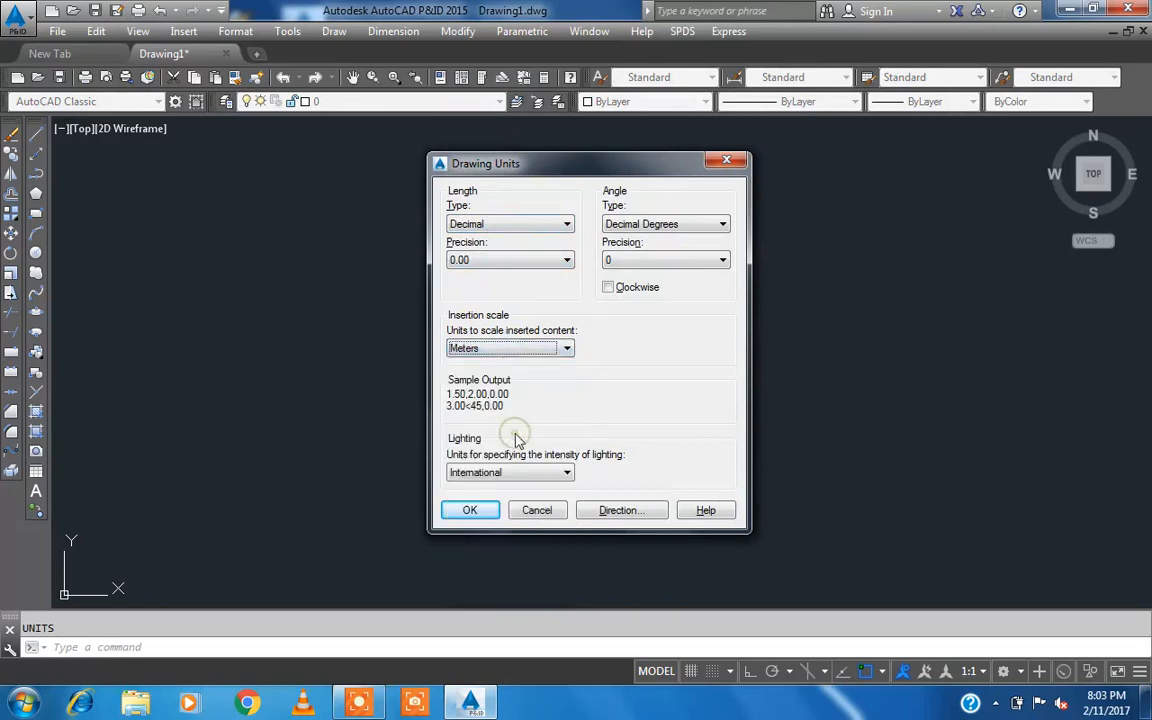
Step: Set the length type to Architectural with precision 0'-0" and the insertion scale to Feet
click(496, 226)
click(497, 239)
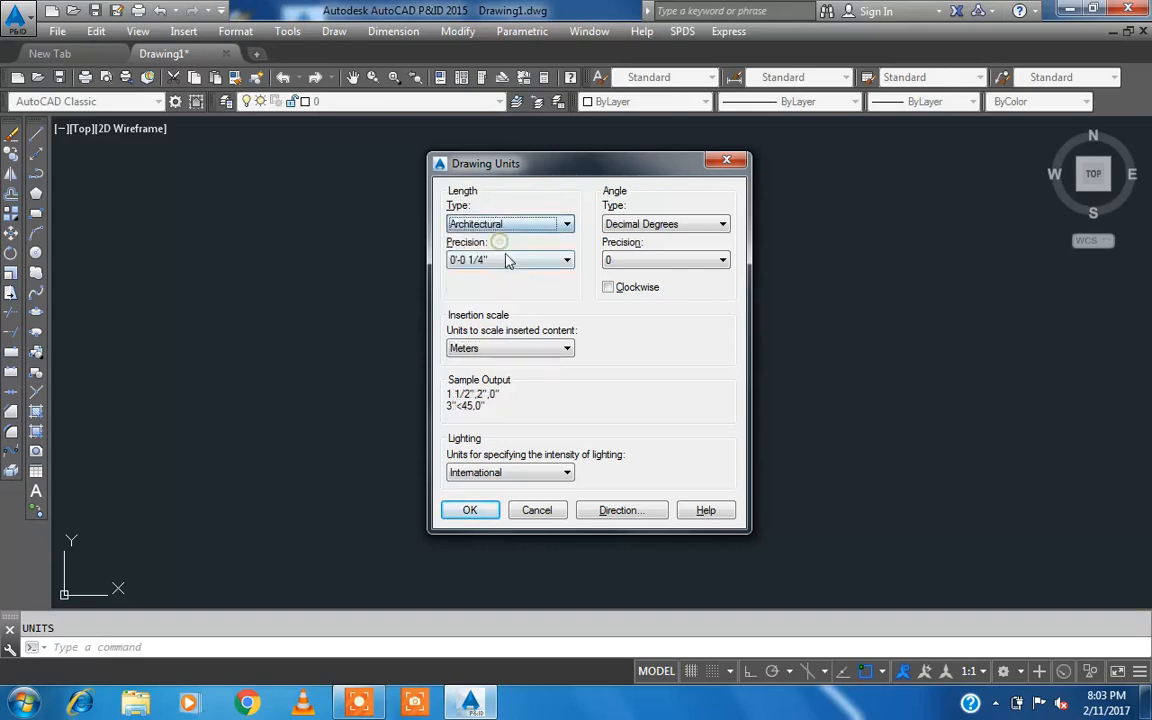
click(507, 260)
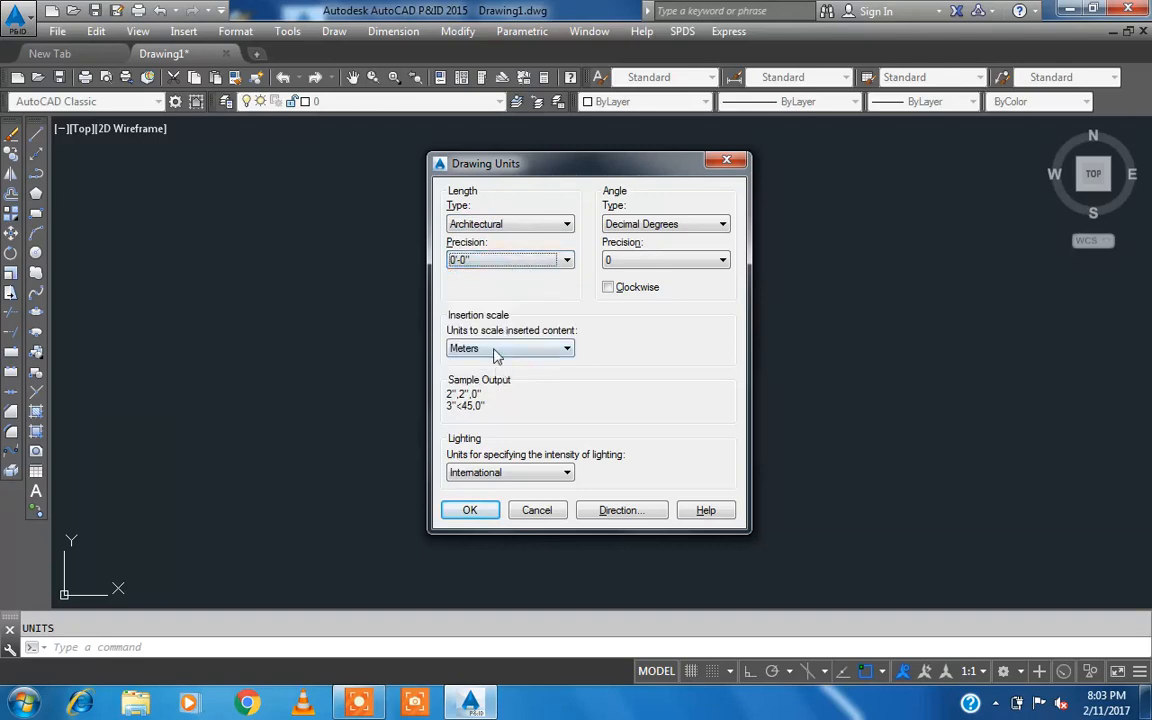
click(498, 348)
click(498, 388)
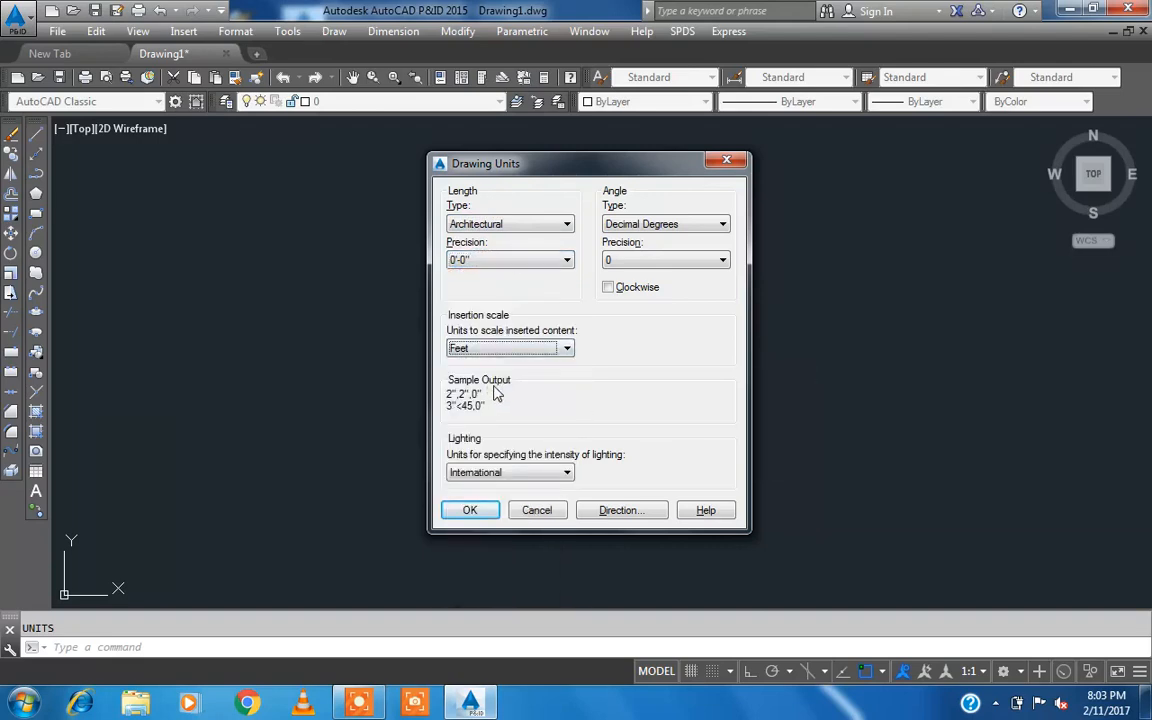
Step: Set the length type to Decimal with precision 0.00 and the insertion scale to Meters, and apply the drawing units
click(485, 225)
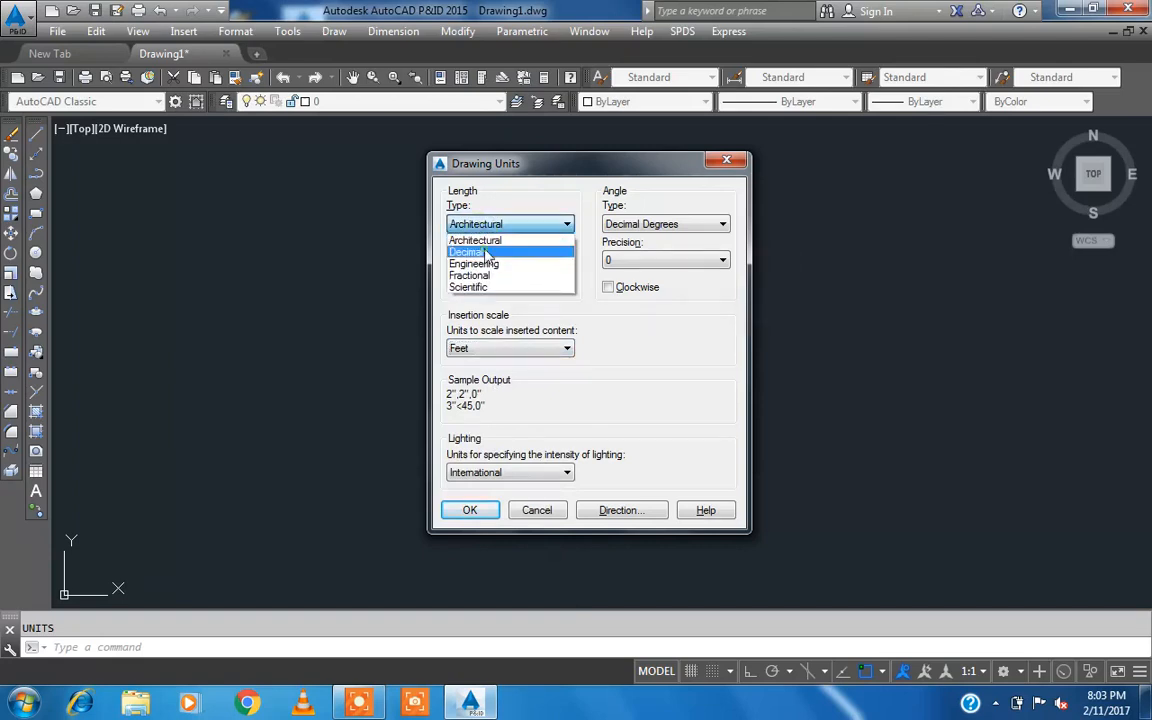
click(487, 249)
click(487, 259)
click(494, 298)
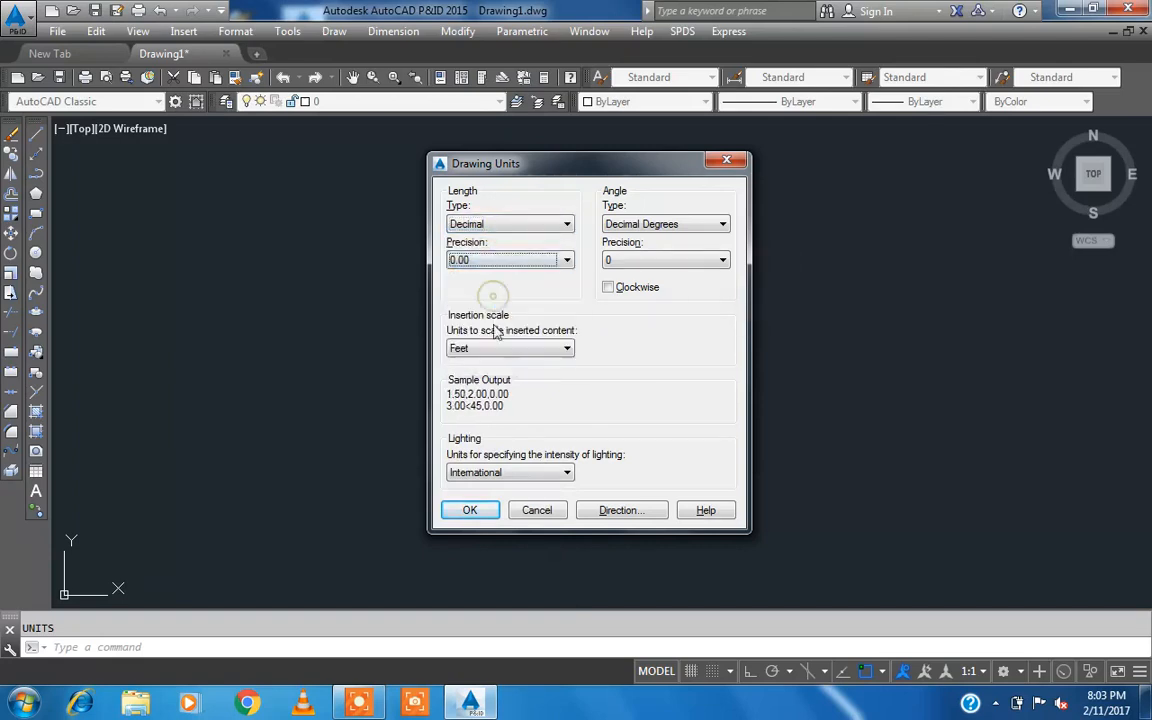
click(497, 348)
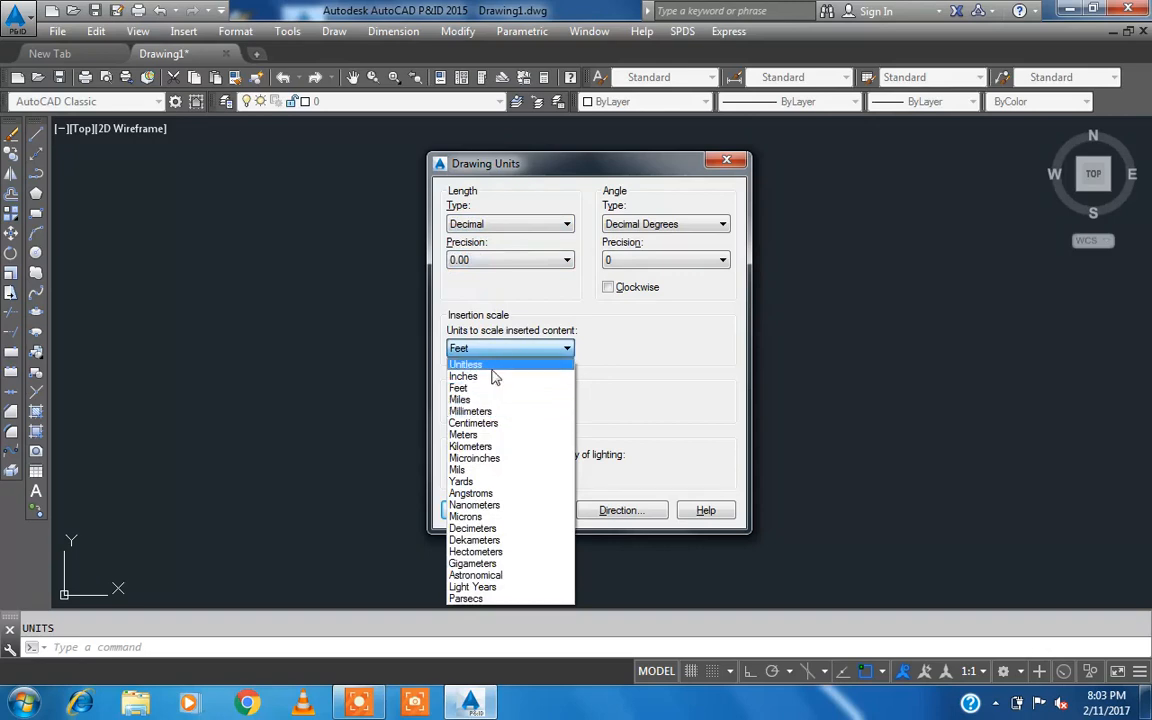
click(492, 435)
click(470, 511)
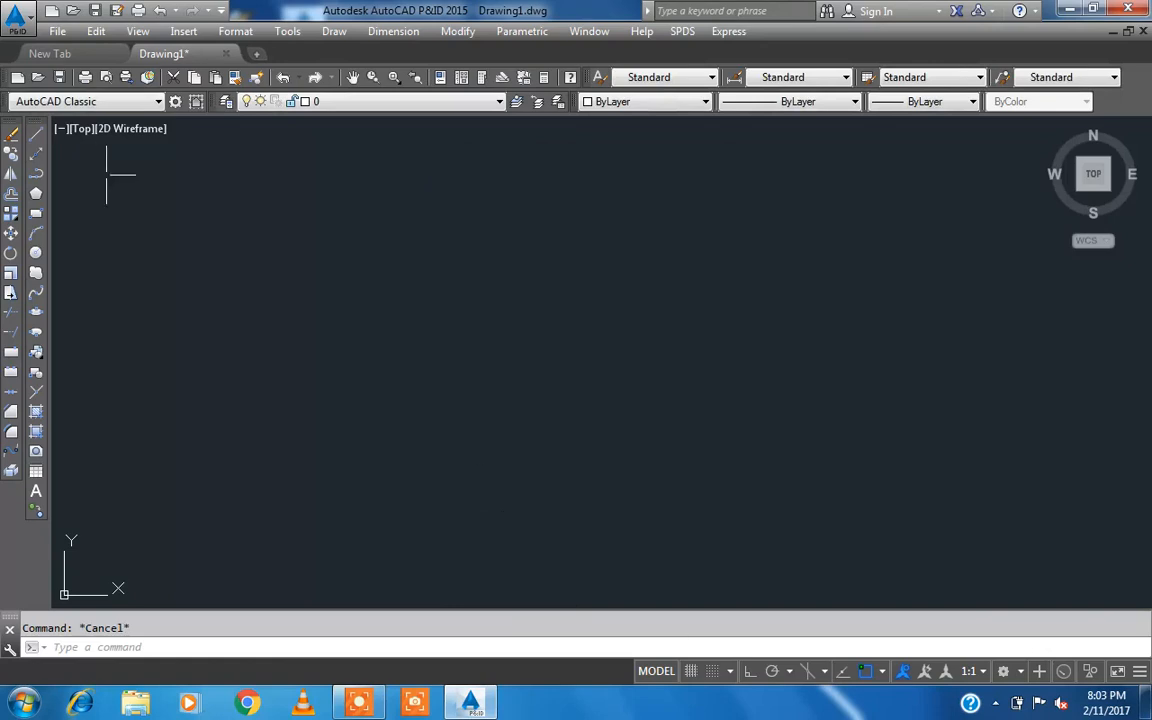
Step: Turn off the display of annotative objects for all scales
click(39, 141)
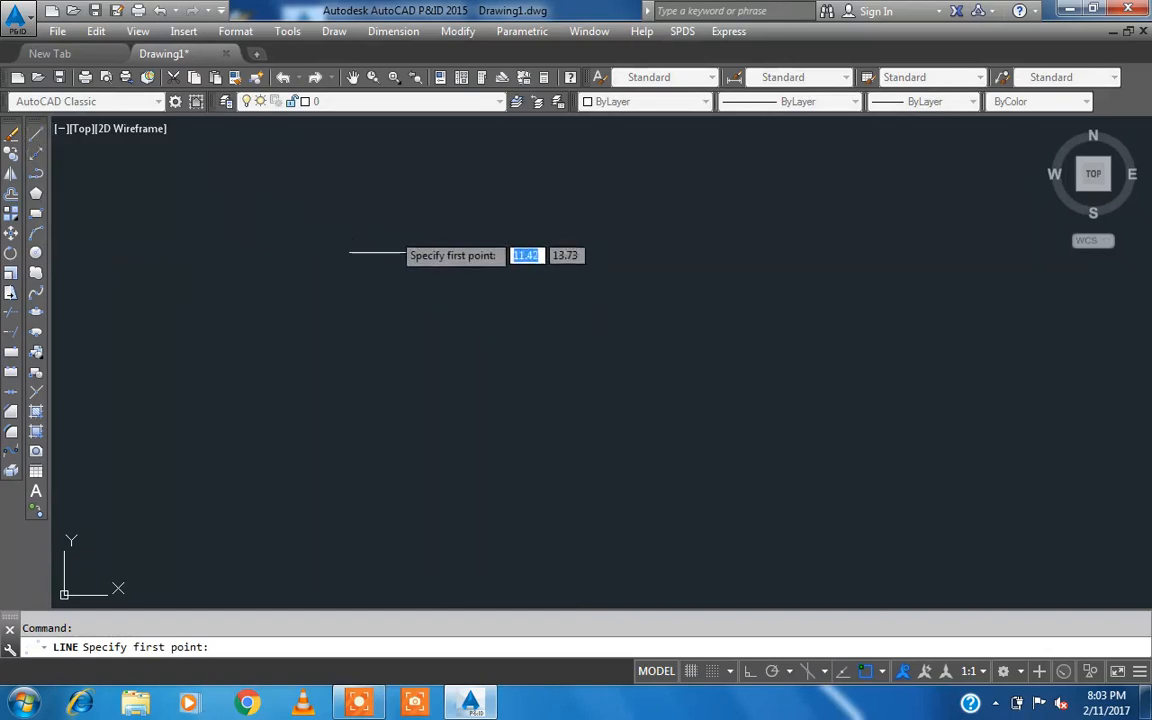
click(904, 673)
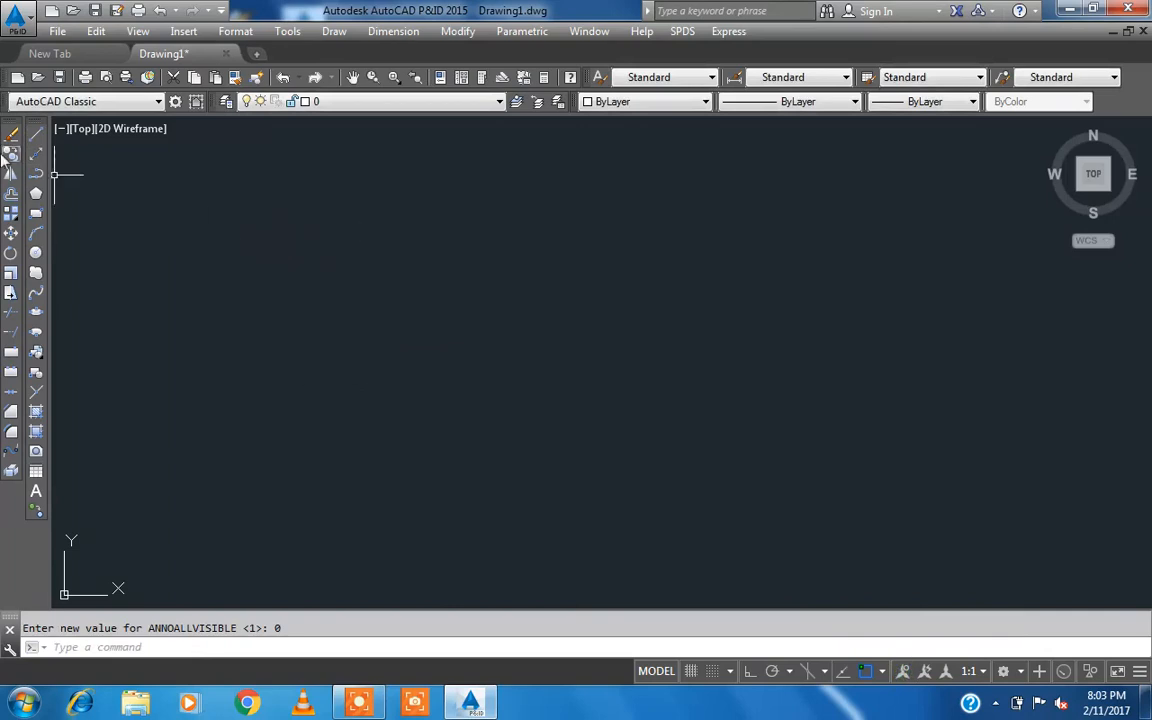
Step: Draw a horizontal line 5 units long to the right in the empty drawing area with Ortho mode turned on
click(36, 134)
click(311, 258)
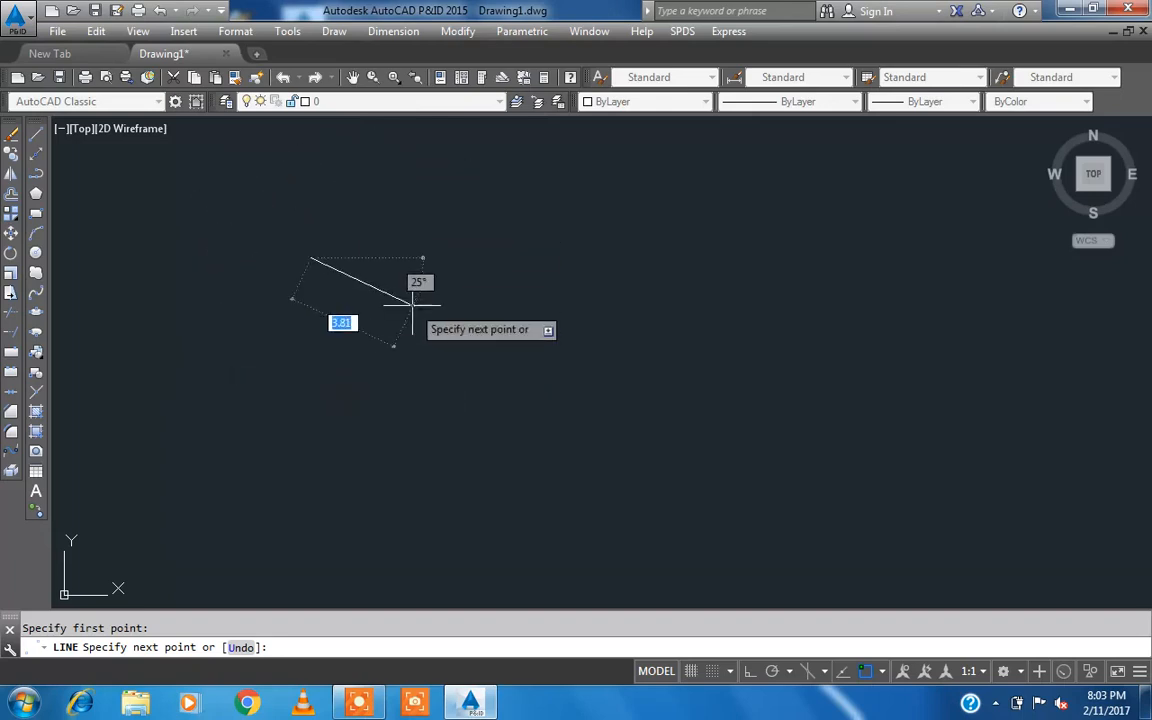
click(751, 672)
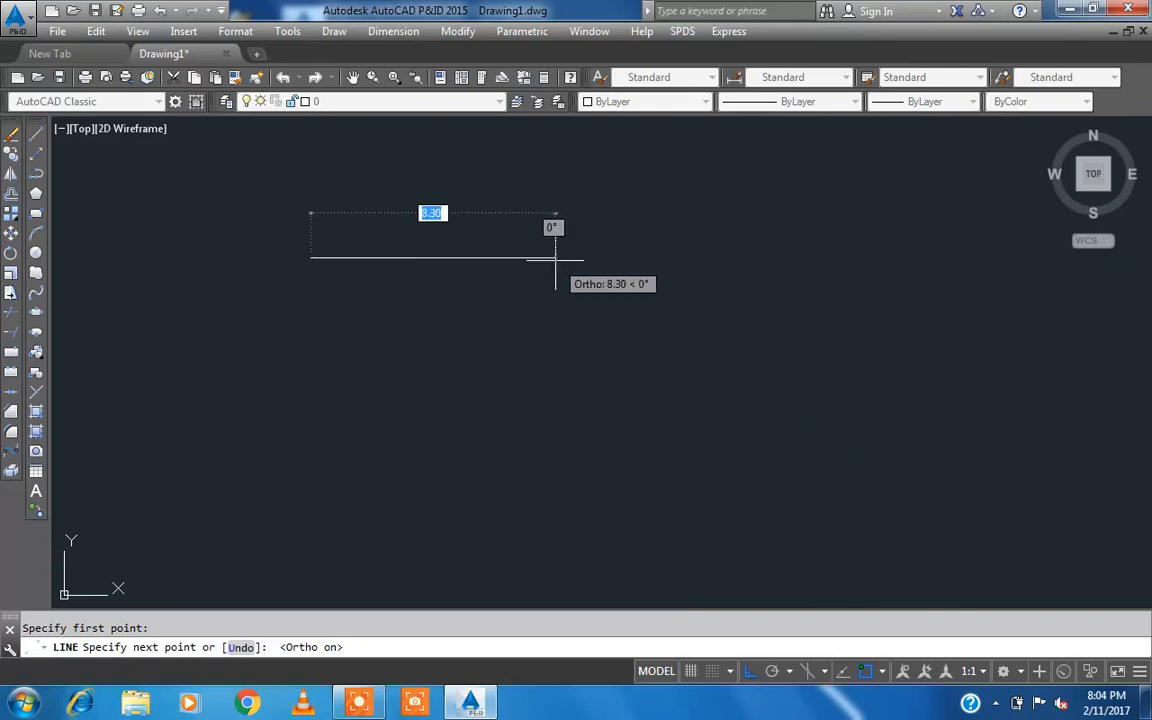
text(5)
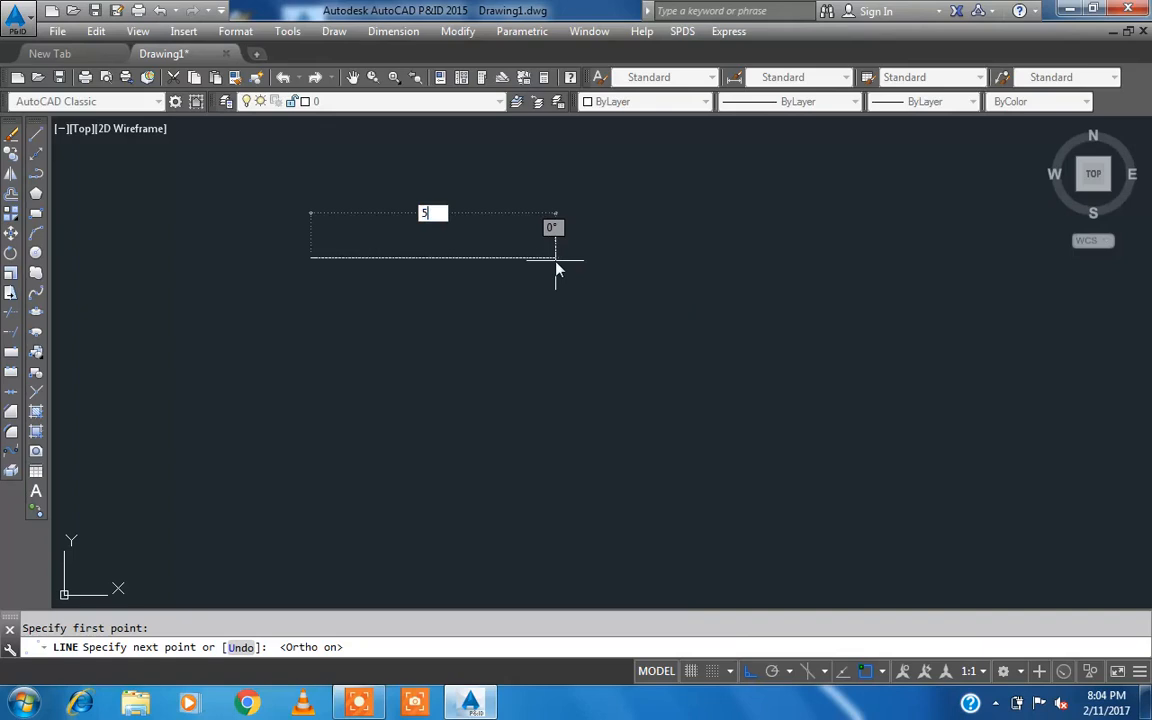
key(Return)
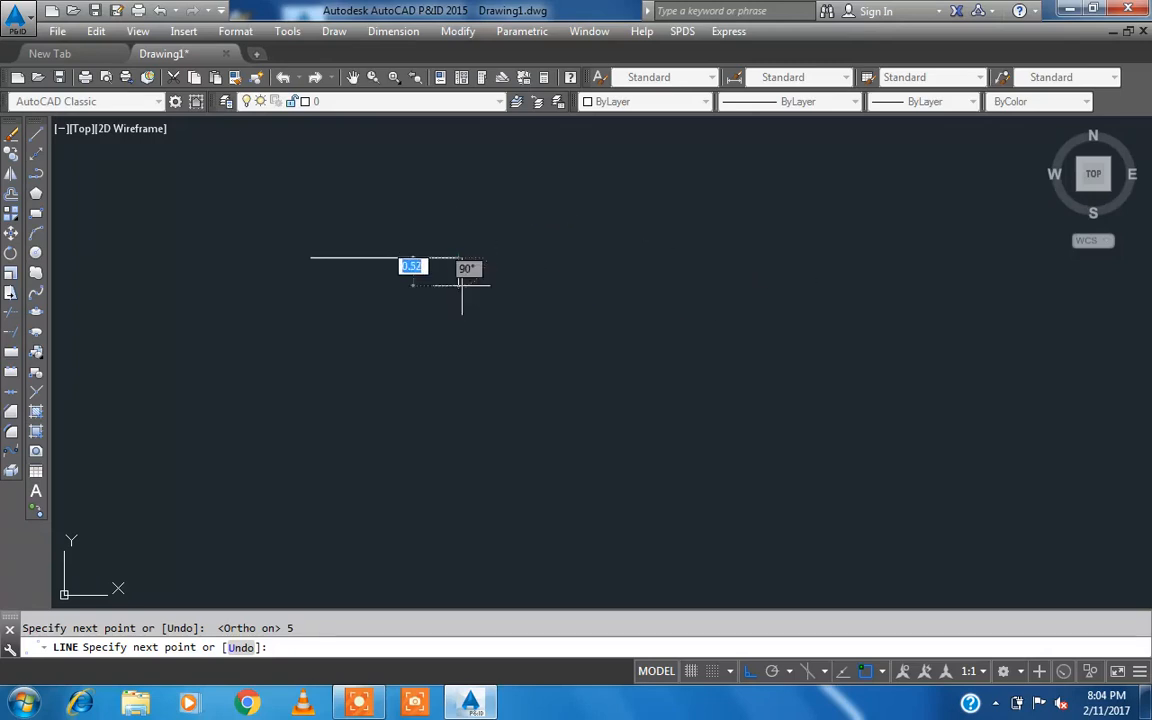
Step: Continue the line with segments of 4 units down, 5 units left and 4 units up to close the rectangle, and end the Line command
text(4)
key(Return)
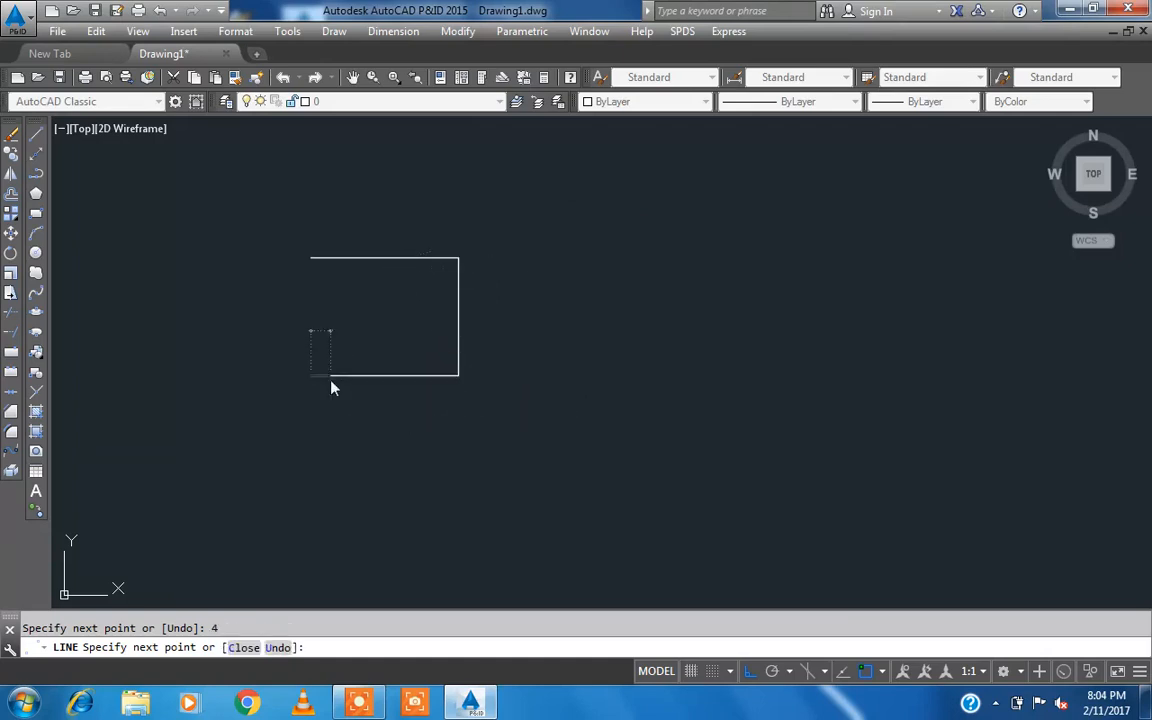
text(5)
key(Return)
text(4)
key(Return)
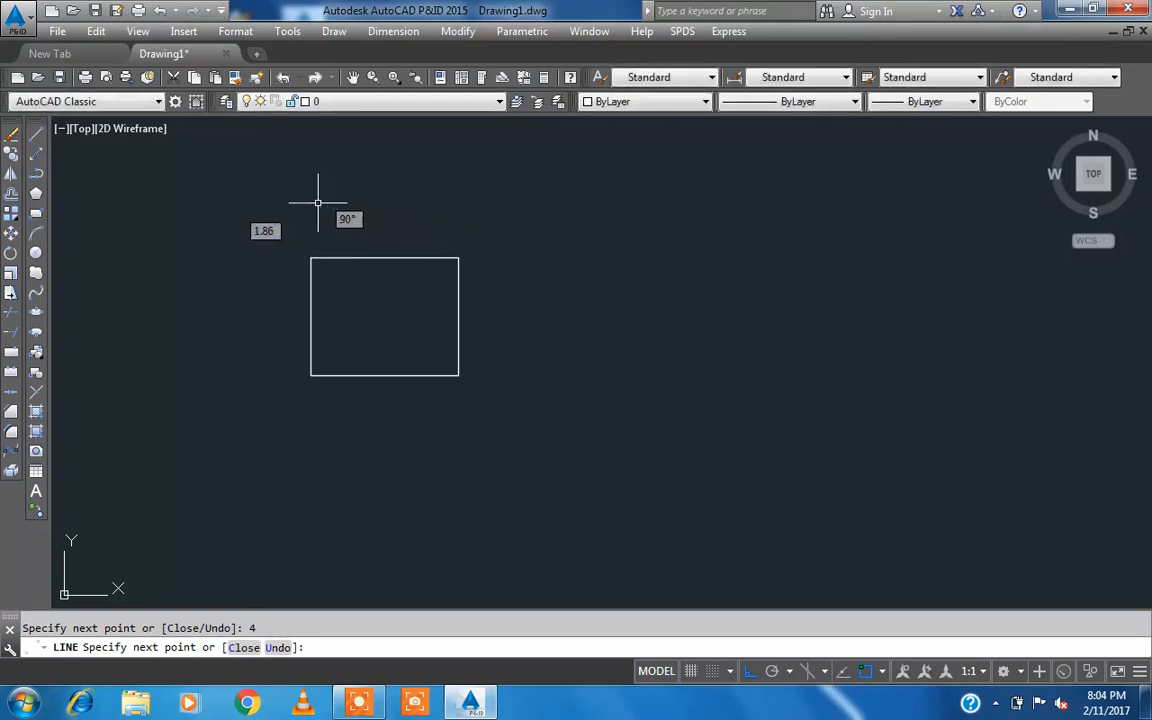
key(Escape)
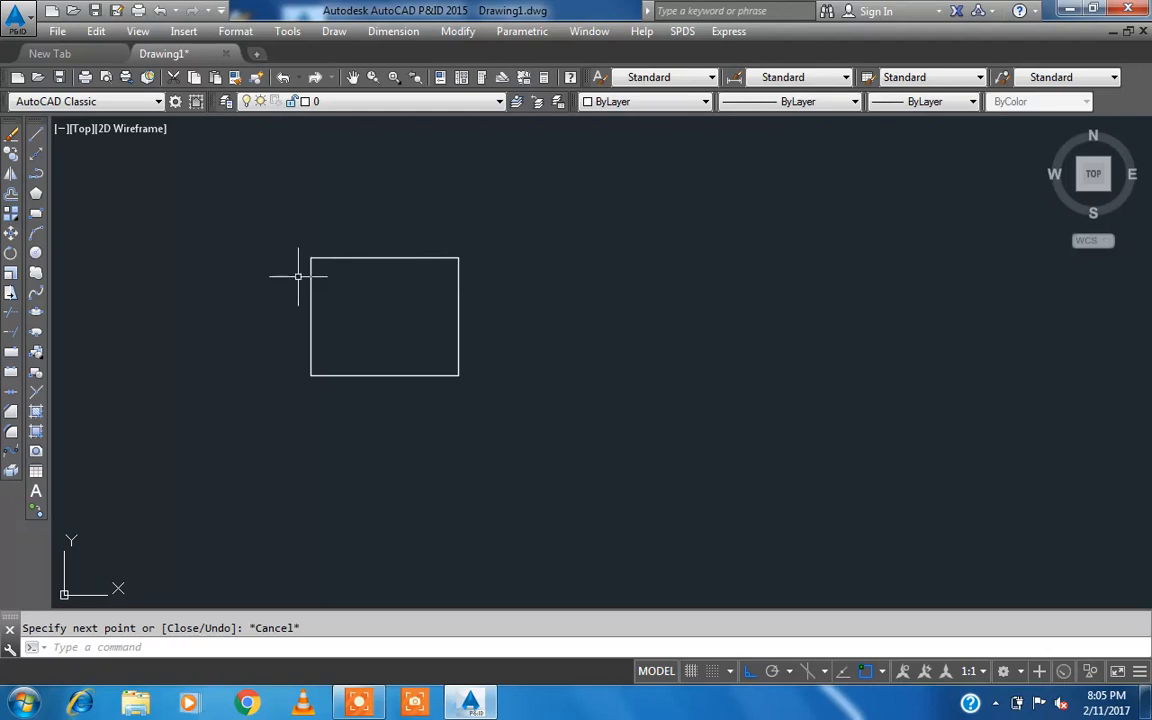
Step: Examine the rectangle at different zoom levels and view positions
scroll(283, 289, up, 2)
scroll(283, 289, up, 2)
scroll(283, 289, down, 6)
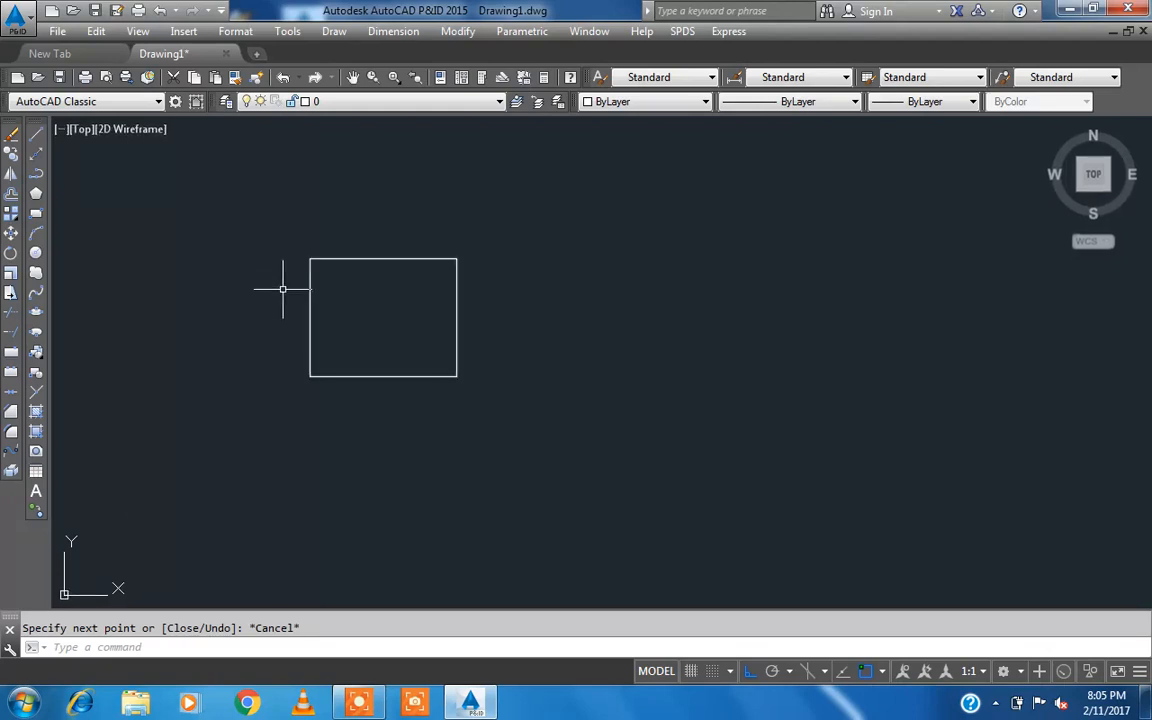
scroll(283, 289, up, 6)
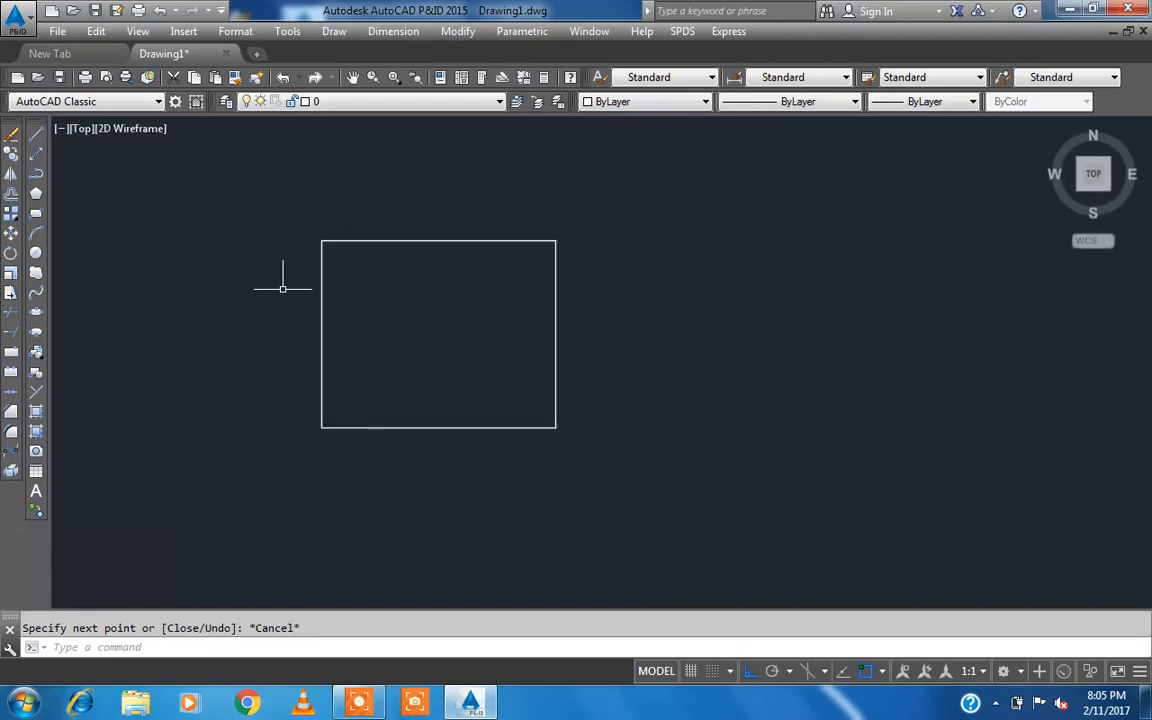
mouse_move(283, 289)
middle_down()
mouse_move(319, 247)
mouse_move(337, 280)
mouse_move(292, 299)
mouse_move(373, 285)
mouse_move(293, 322)
mouse_move(324, 319)
mouse_move(294, 252)
middle_up()
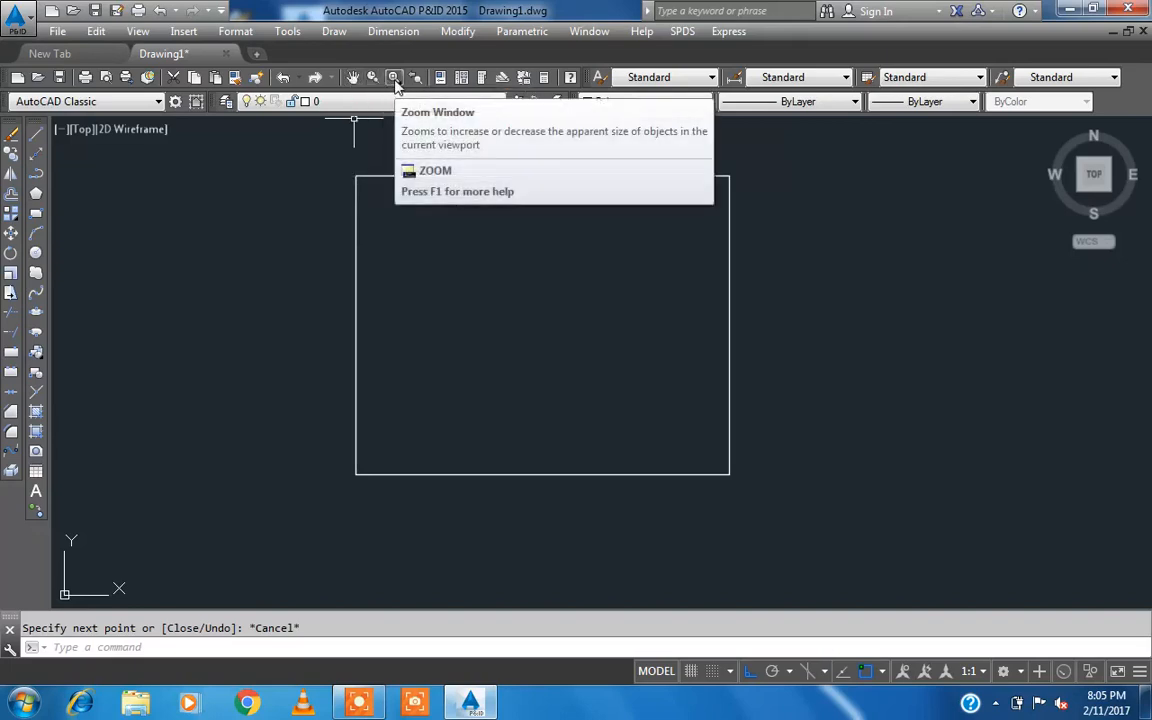
scroll(321, 206, up, 2)
scroll(323, 213, down, 2)
mouse_move(437, 214)
middle_down()
mouse_move(442, 237)
mouse_move(401, 244)
middle_up()
right_click(445, 240)
click(404, 224)
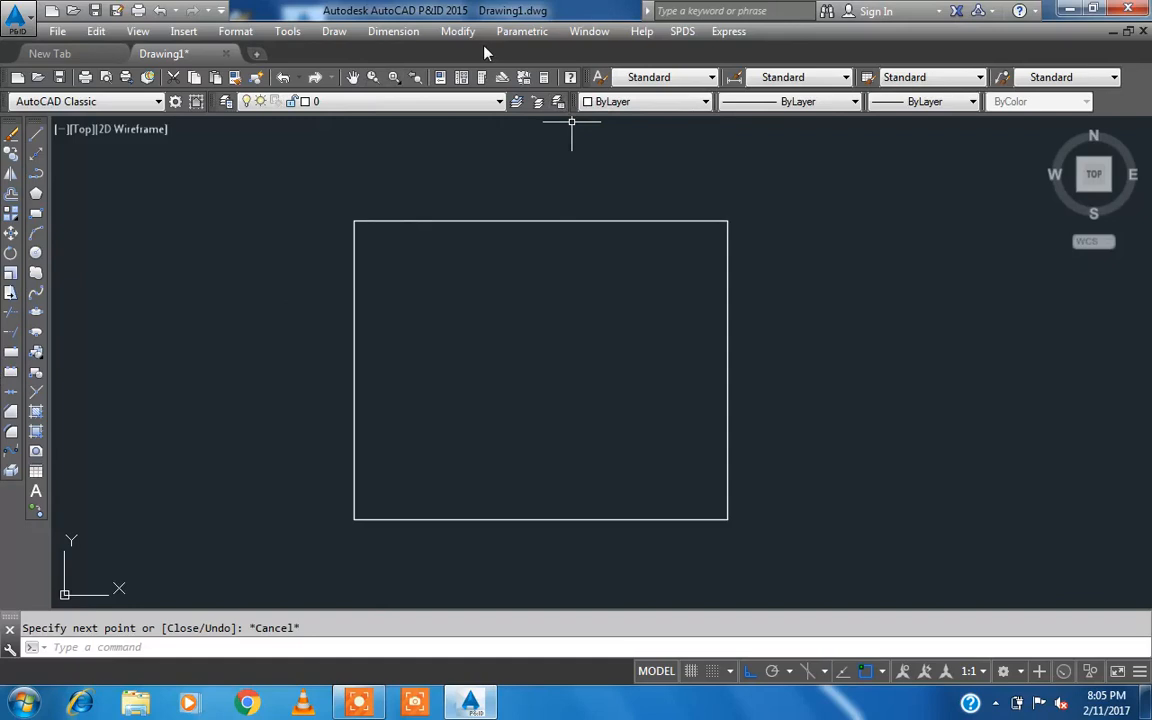
Step: Add a linear dimension between the rectangle's two upper corners, placing it above the top edge
click(393, 31)
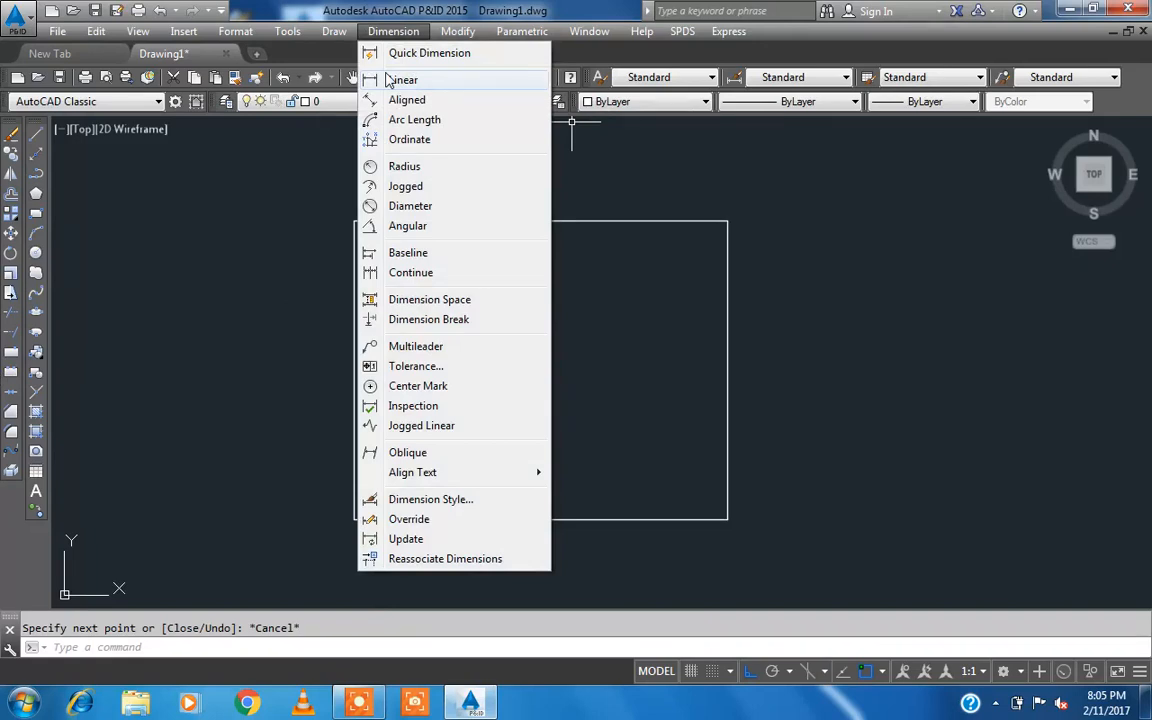
click(400, 80)
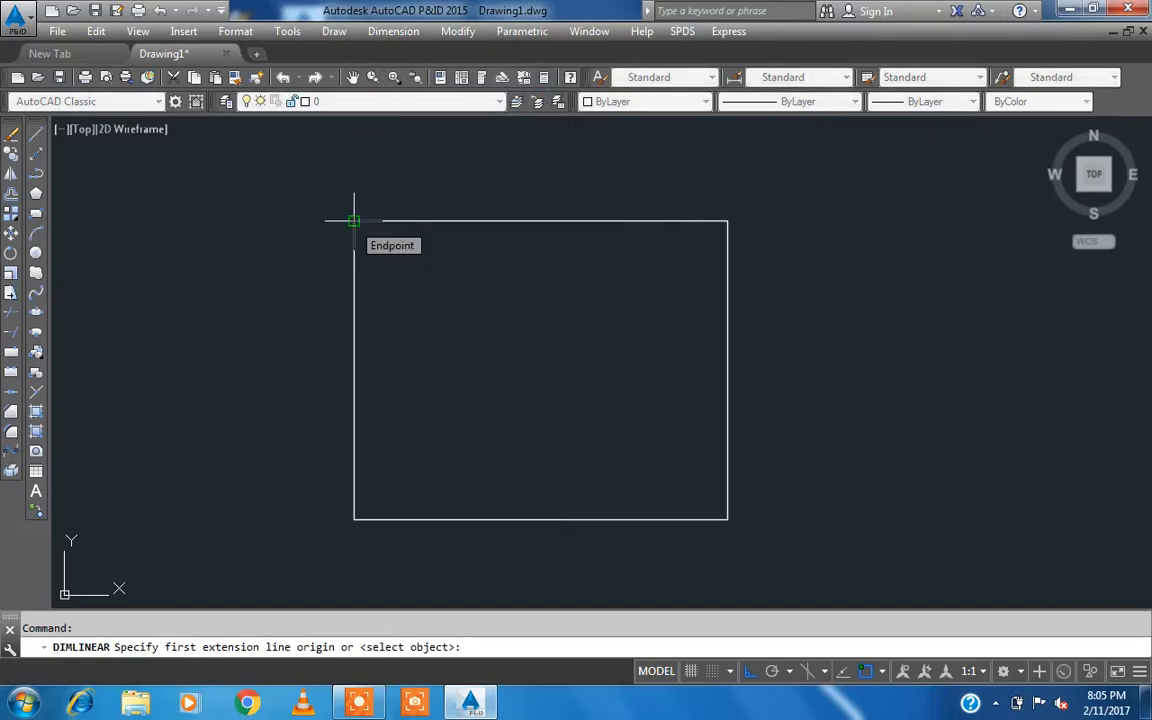
click(354, 220)
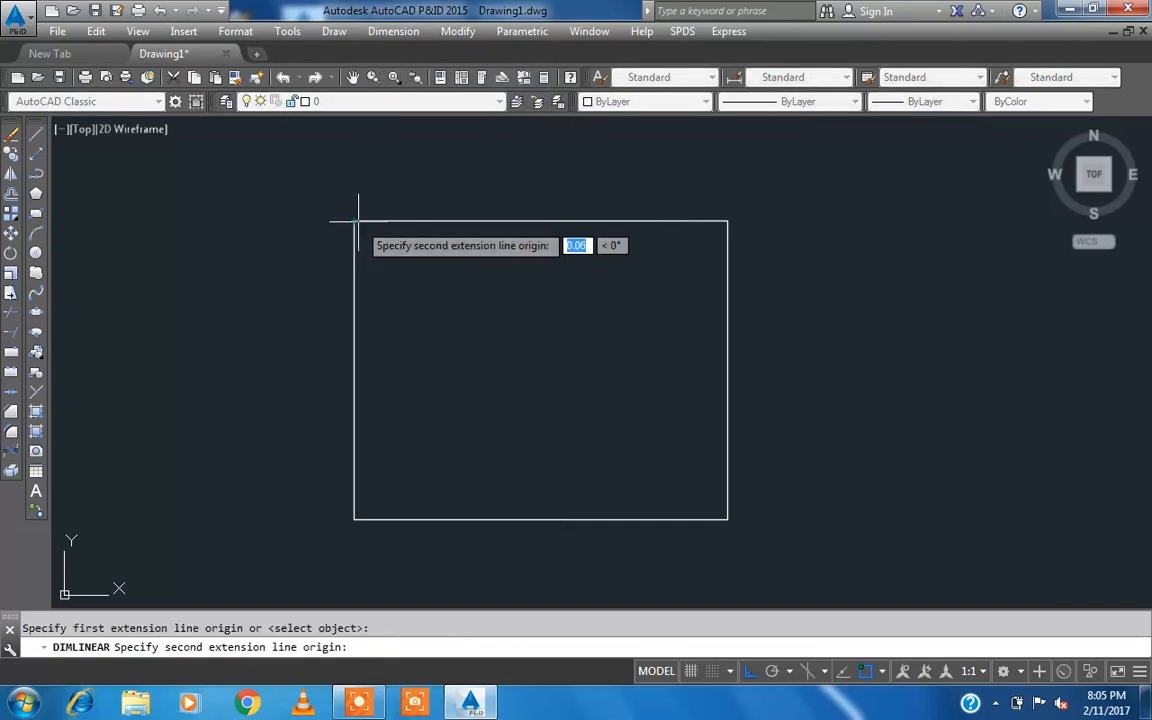
click(727, 220)
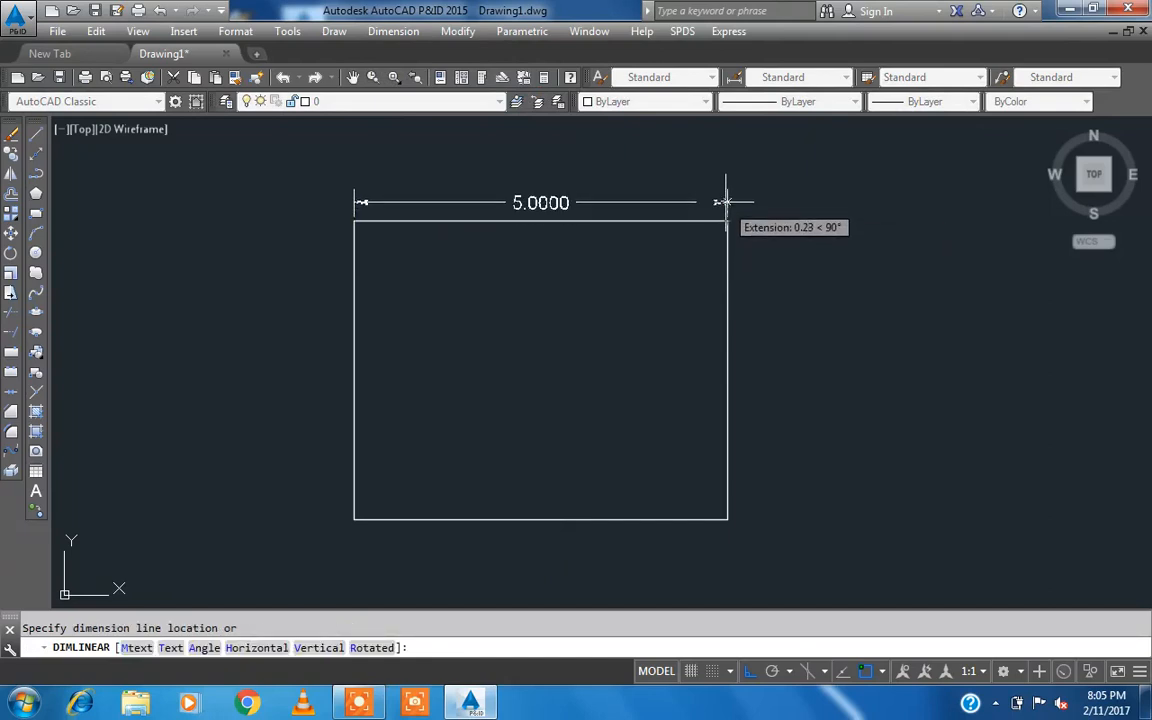
click(725, 183)
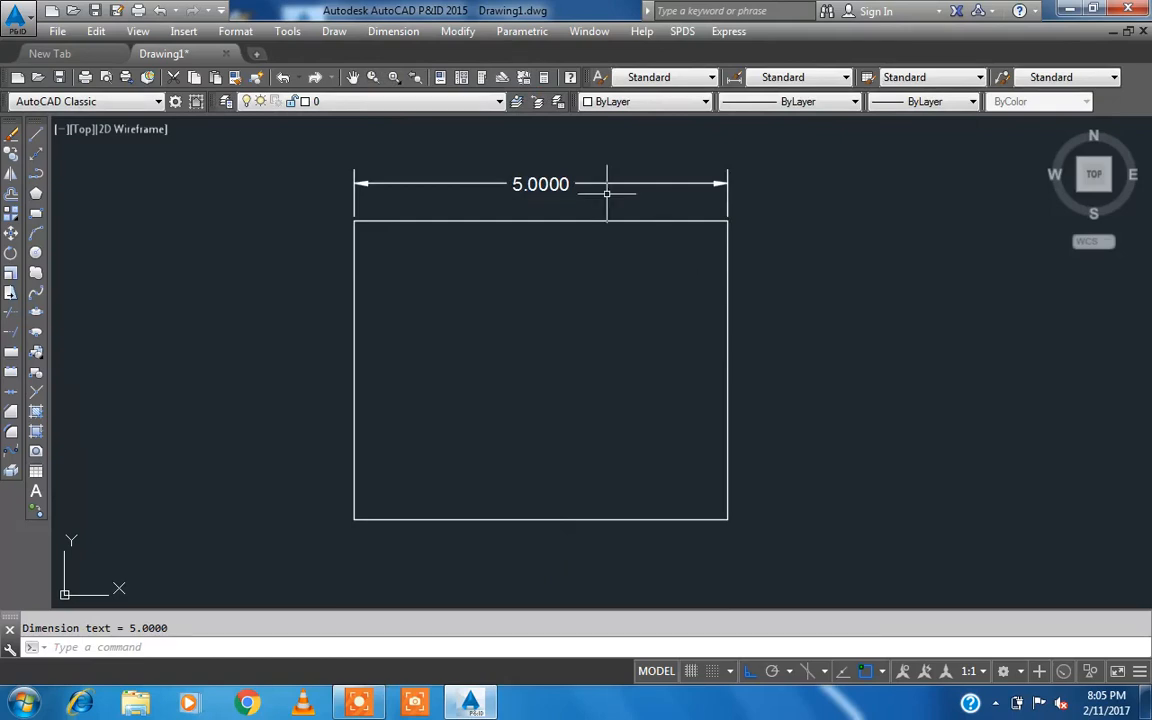
scroll(458, 149, up, 2)
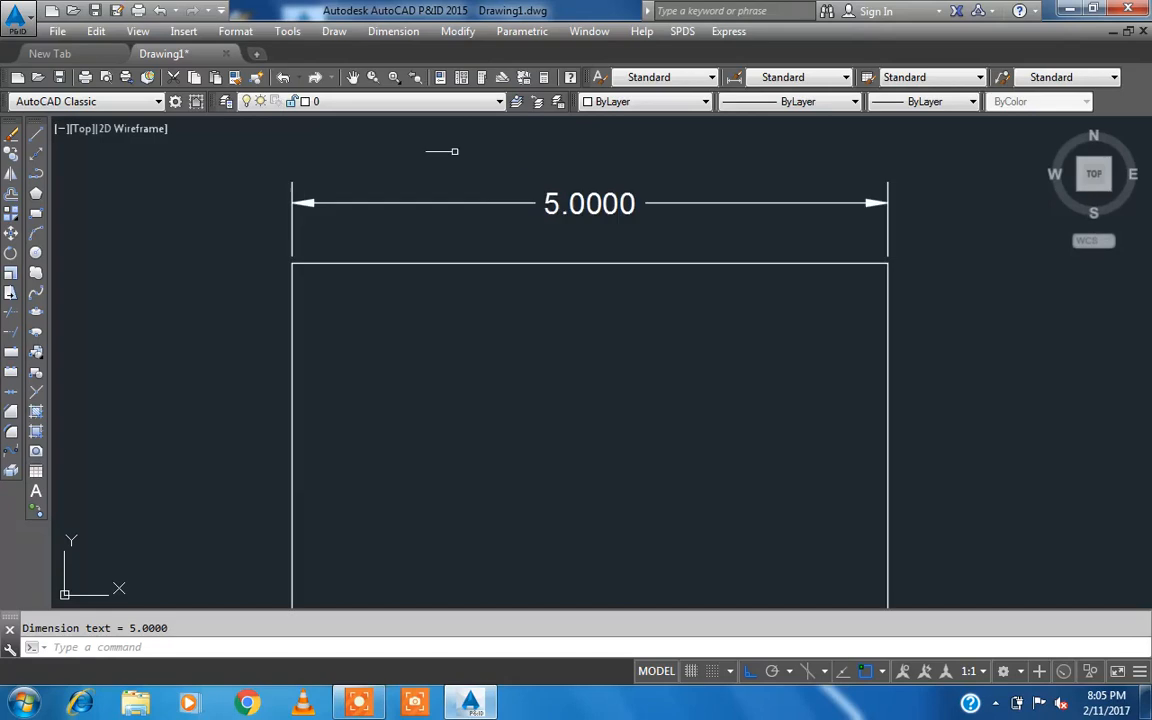
scroll(476, 179, down, 2)
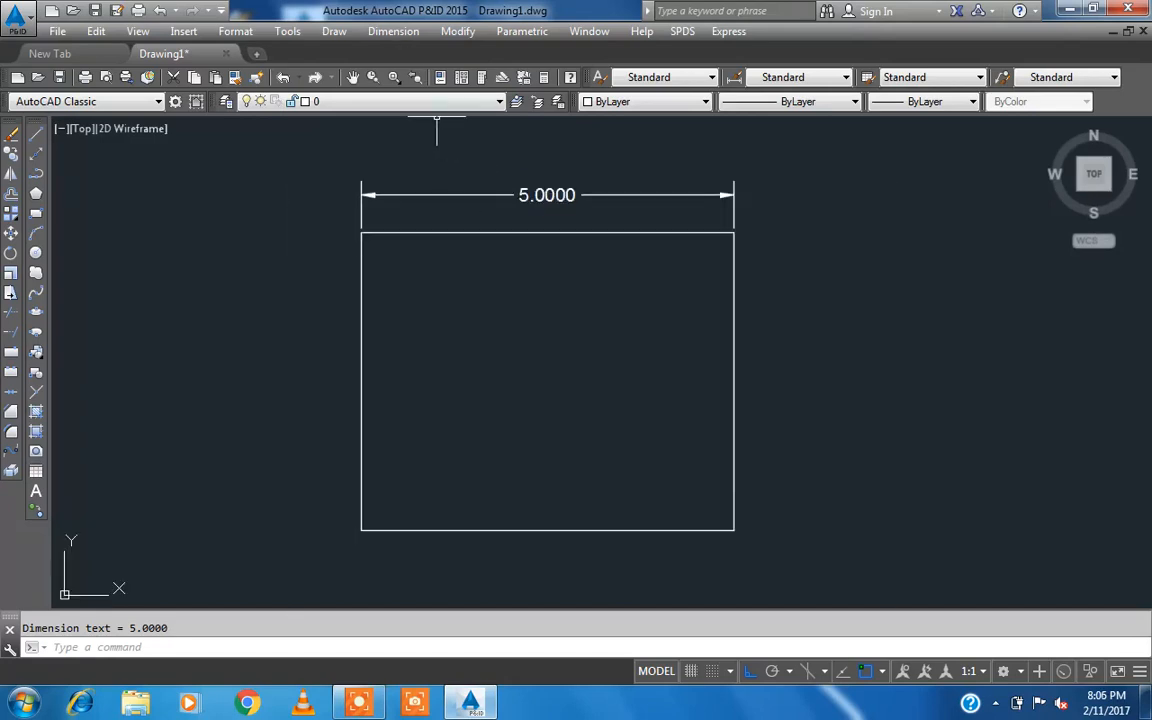
click(363, 703)
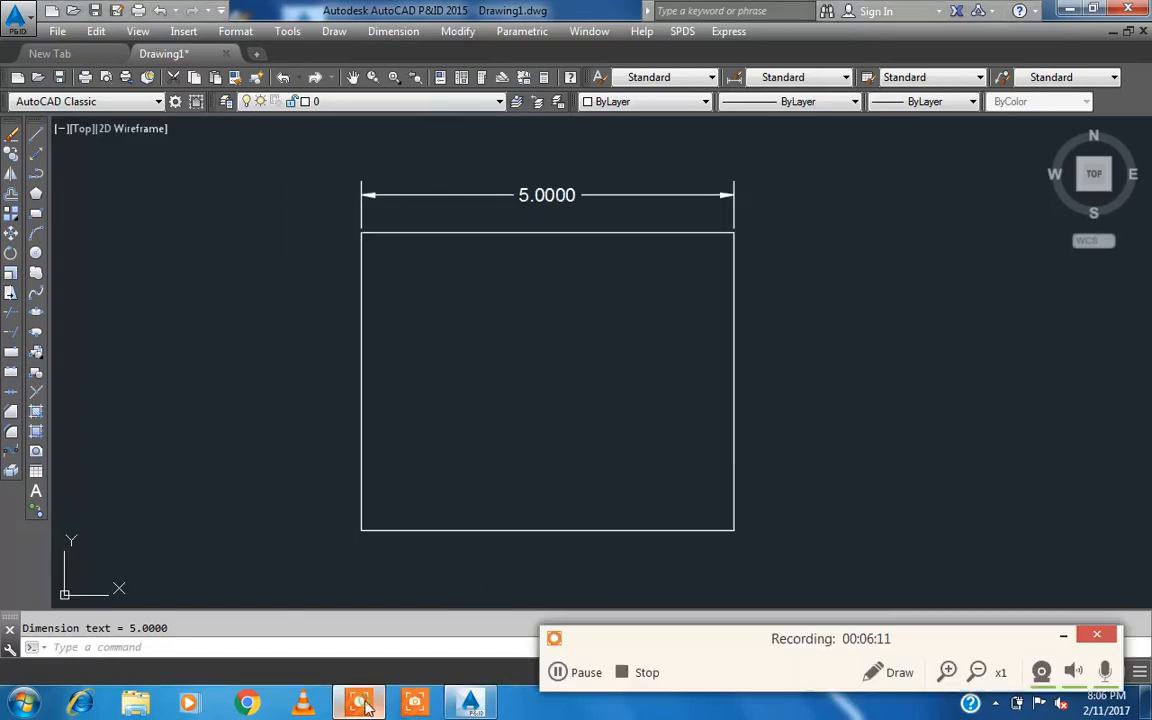
click(559, 673)
click(559, 673)
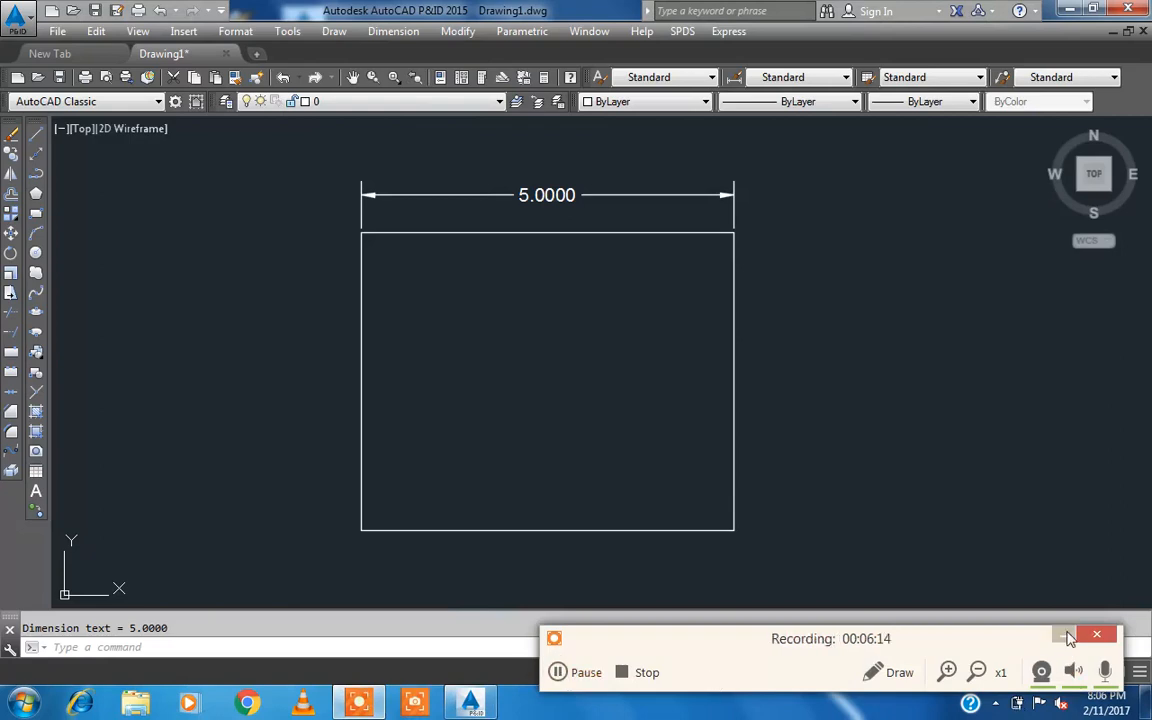
click(1066, 636)
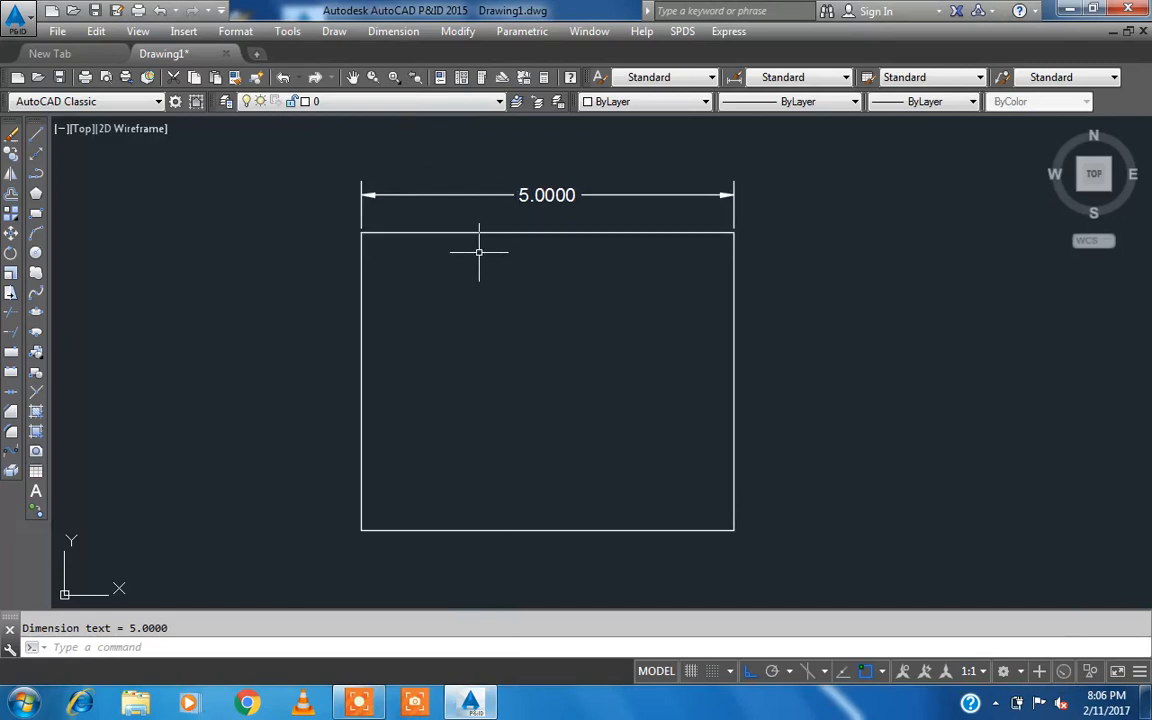
Step: Draw a horizontal line from the midpoint of the rectangle's left edge to the midpoint of its right edge
click(36, 133)
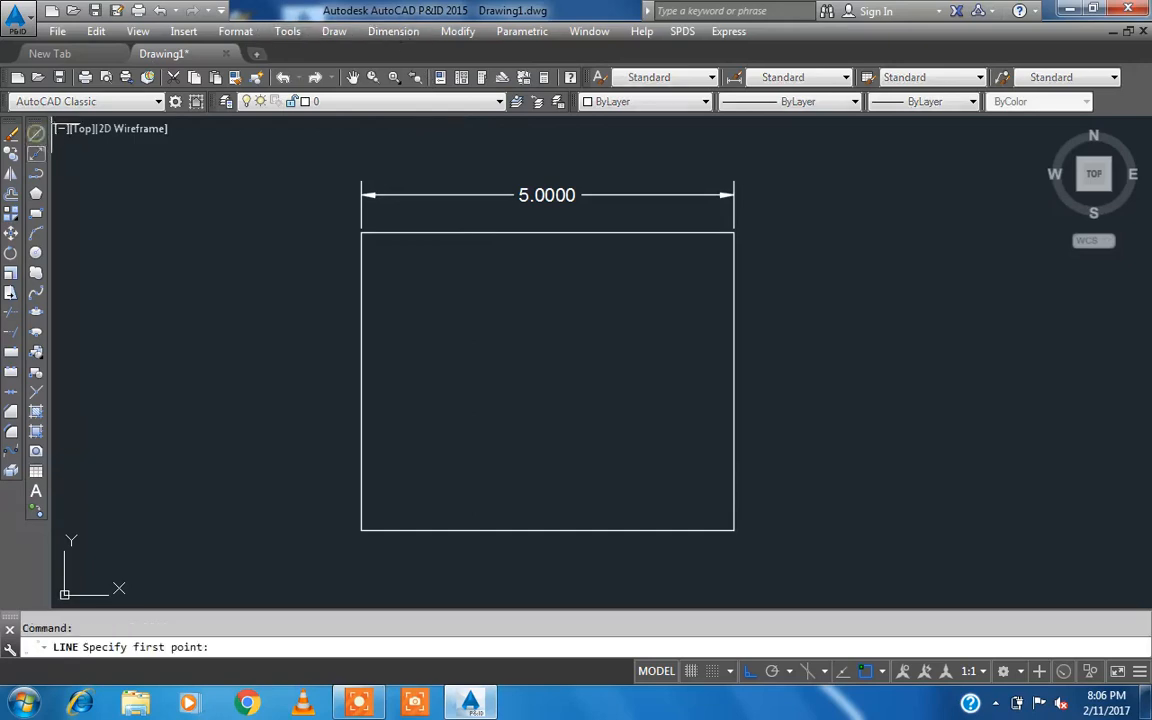
click(361, 381)
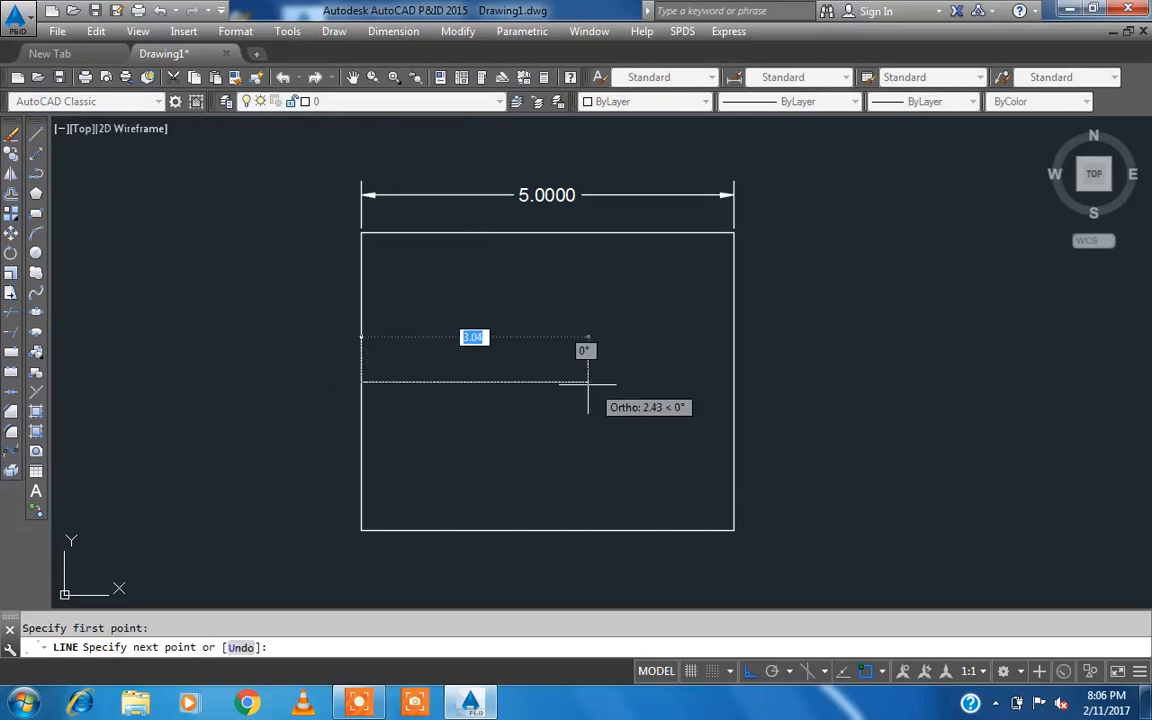
click(733, 381)
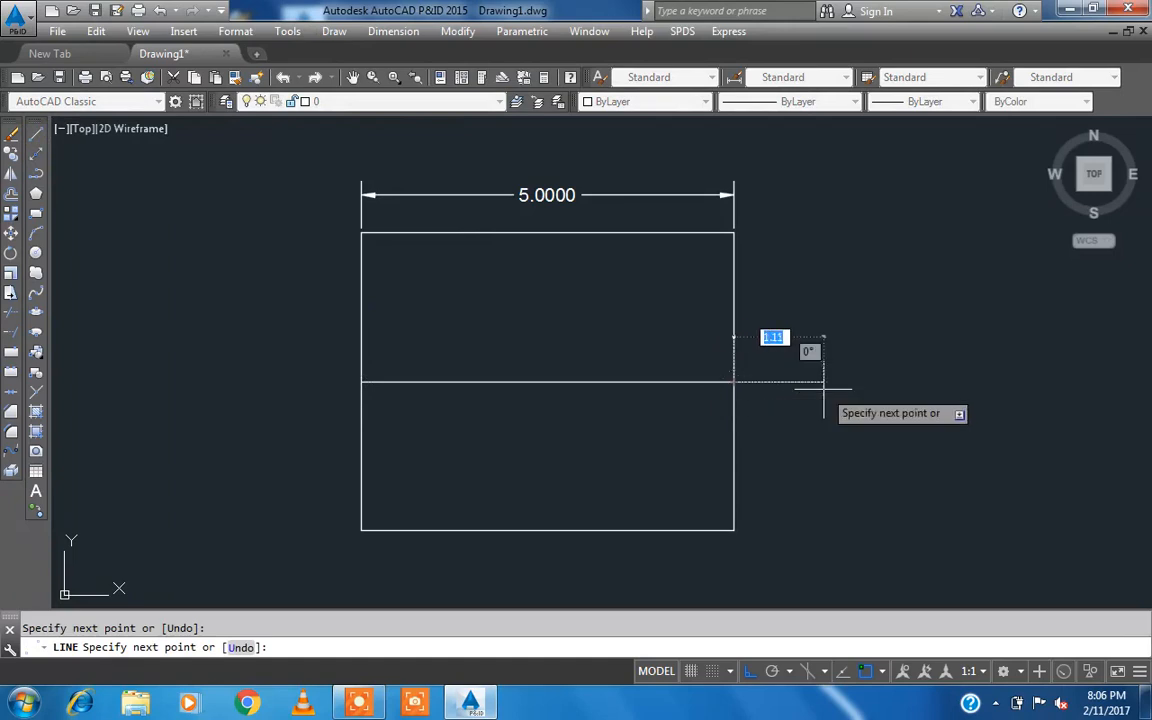
key(Escape)
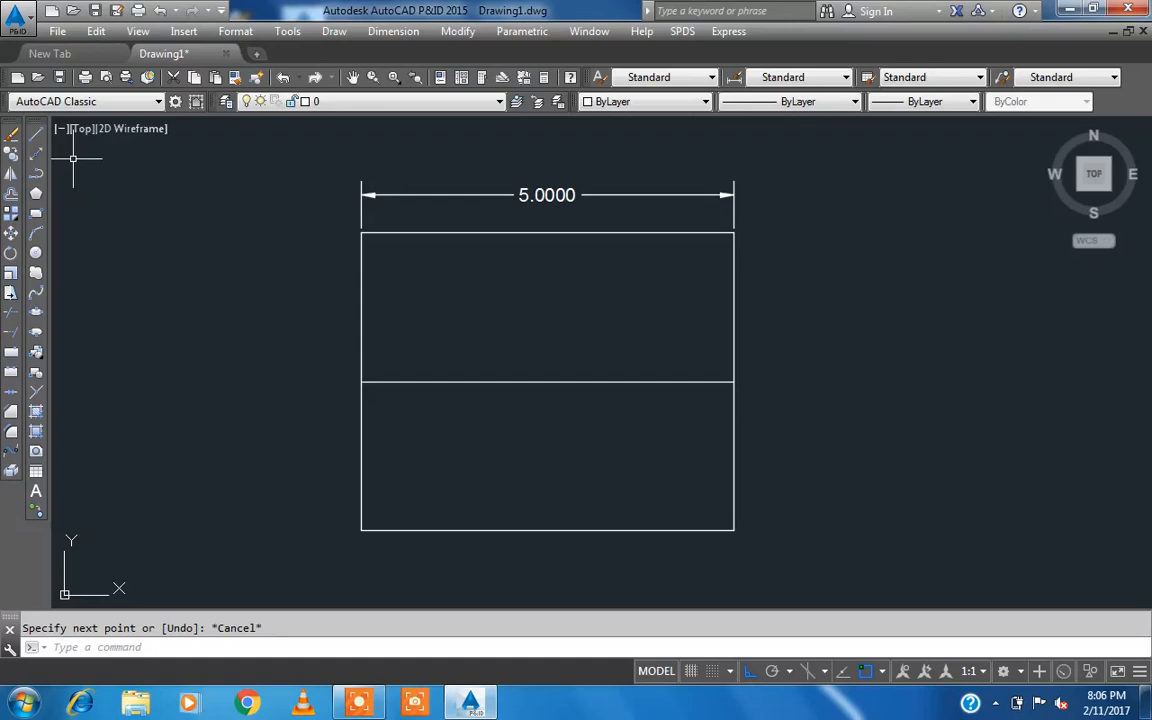
Step: Clear all object snap modes in the object snap settings, select them all again, apply the settings and leave the Line command
click(36, 134)
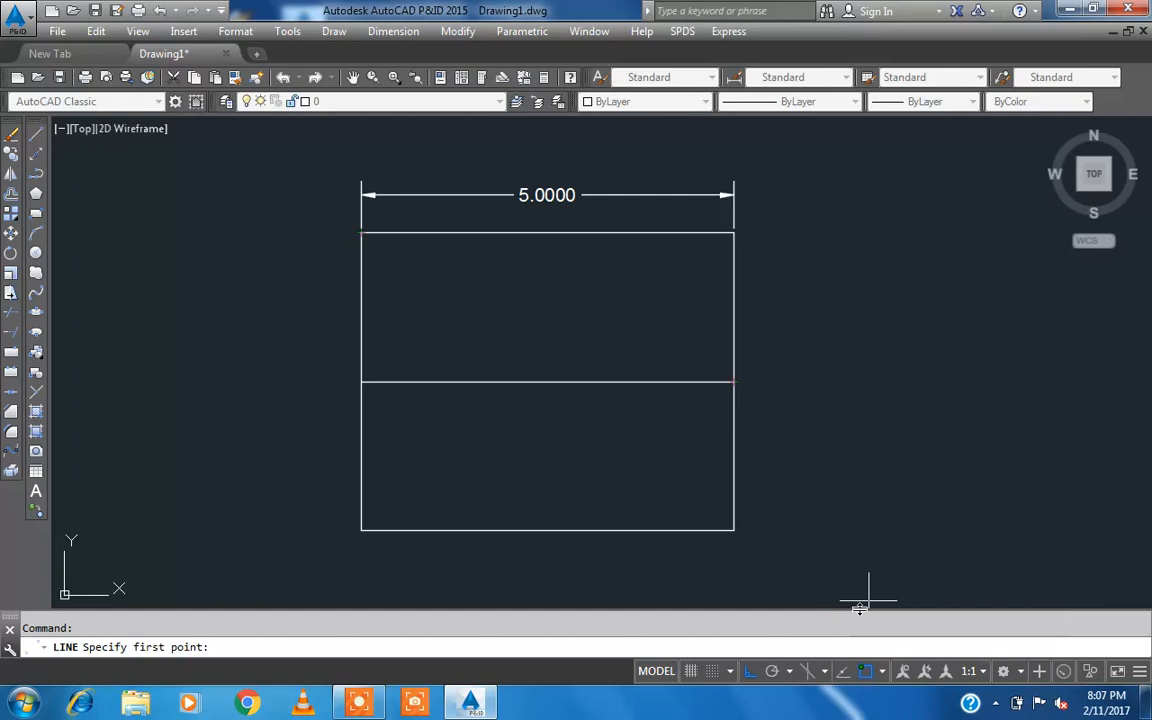
click(881, 671)
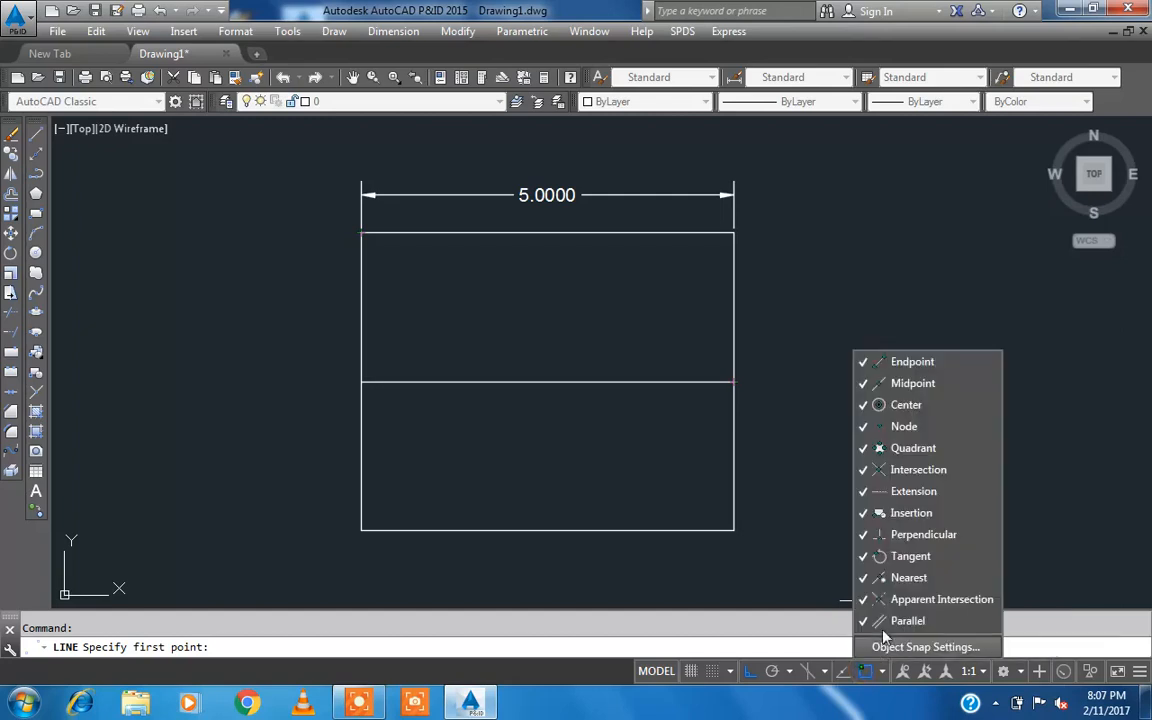
click(890, 648)
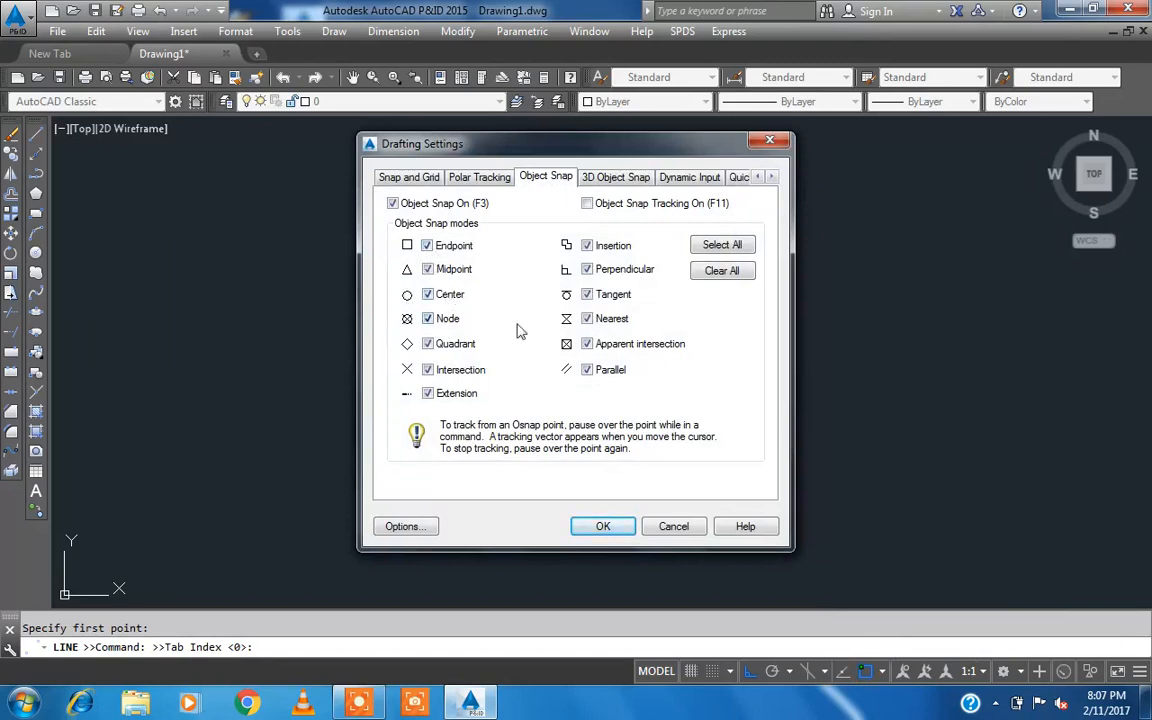
click(721, 272)
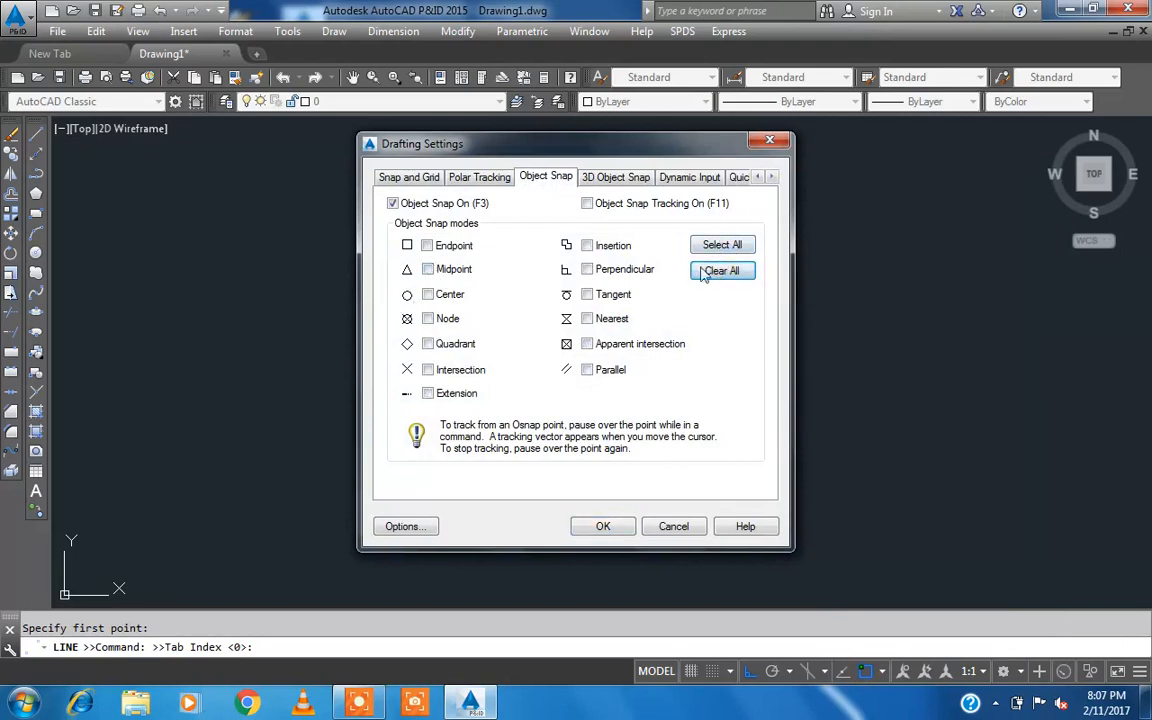
click(733, 246)
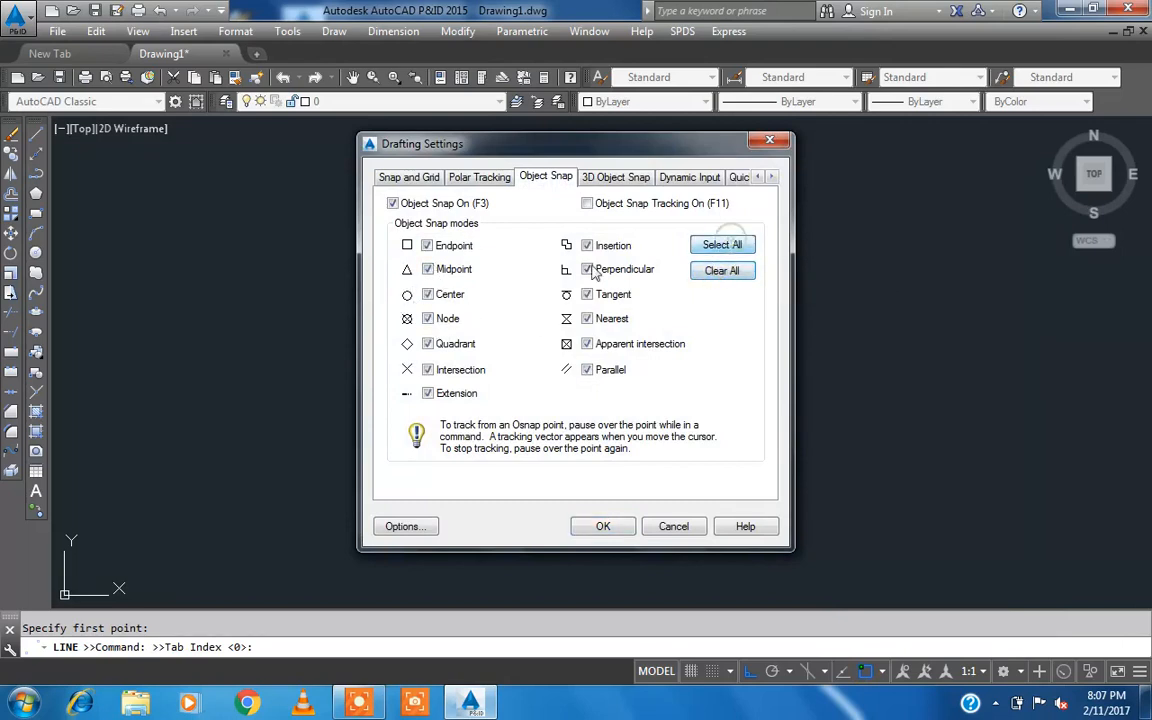
click(606, 530)
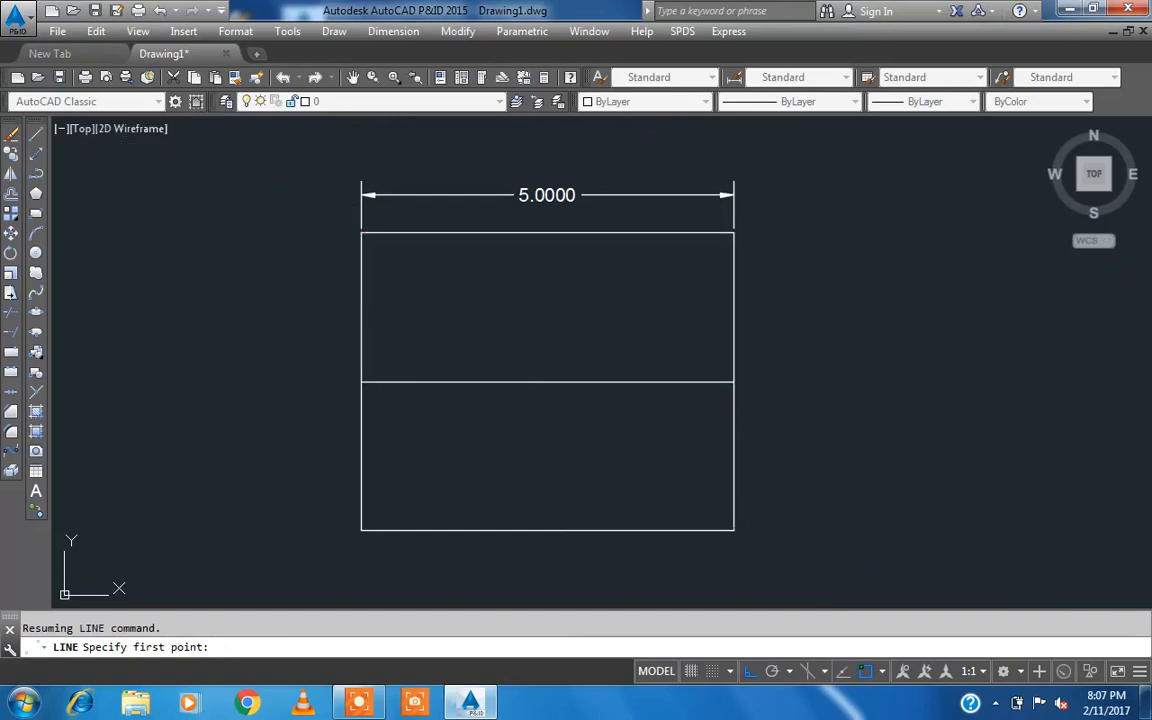
key(Escape)
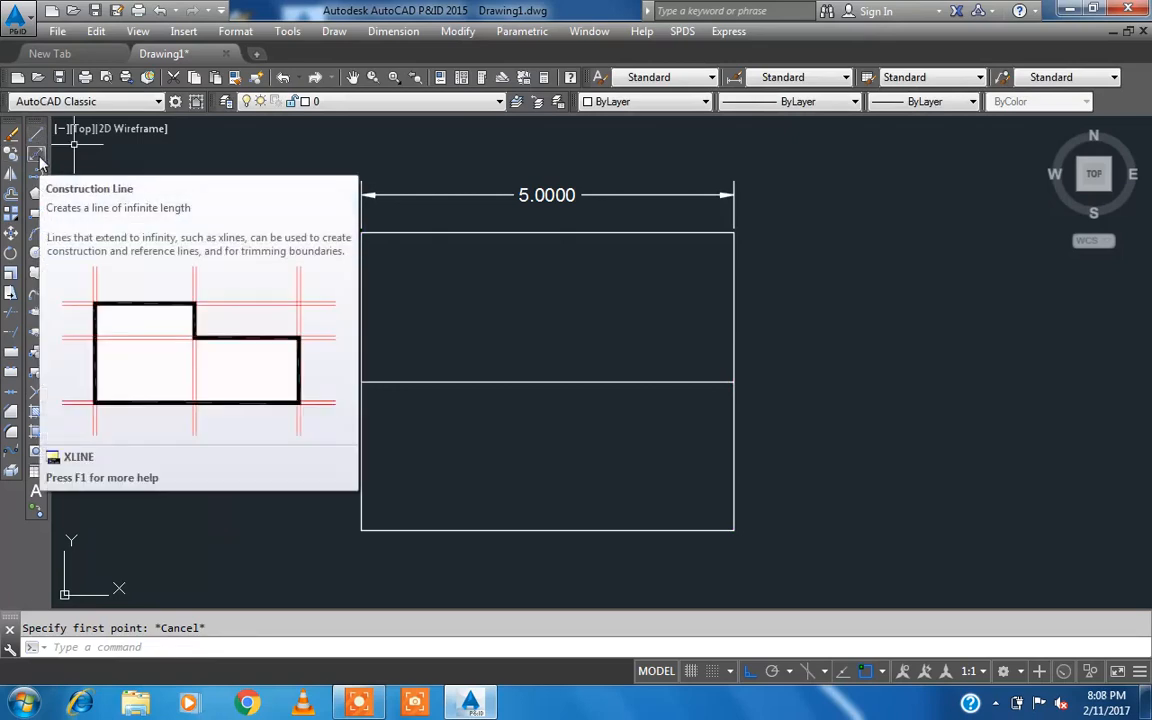
Step: Draw a horizontal construction line through the rectangle's left edge, slightly above its middle line
click(38, 158)
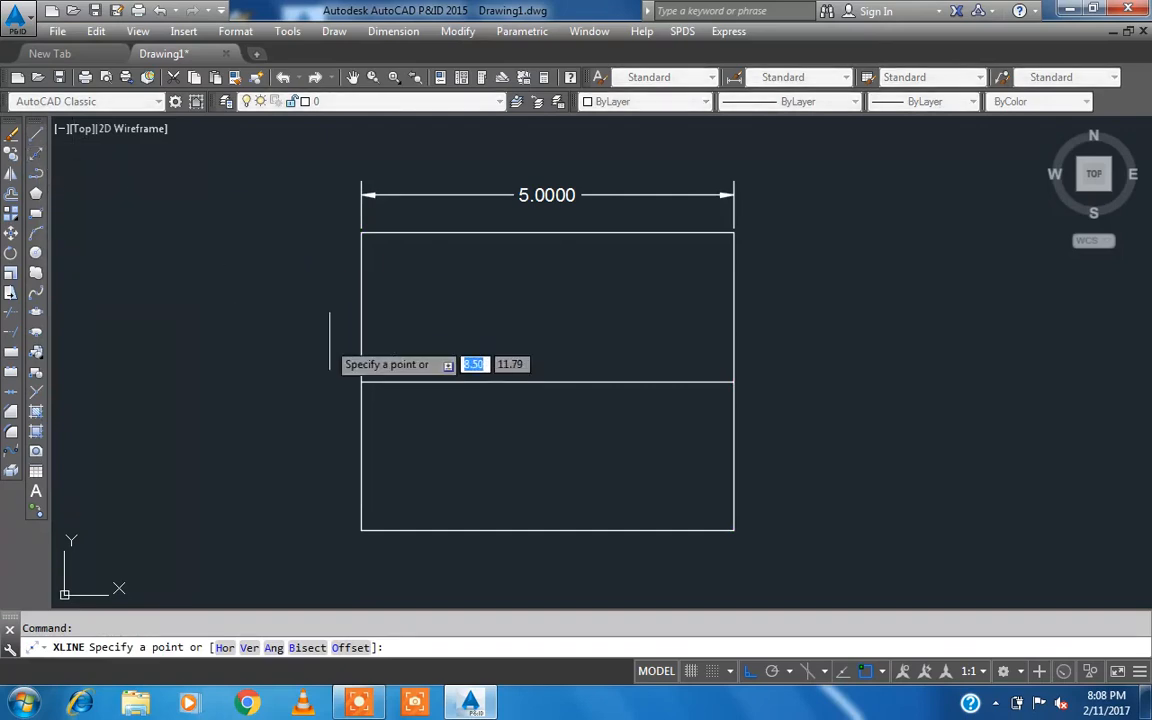
scroll(340, 335, down, 4)
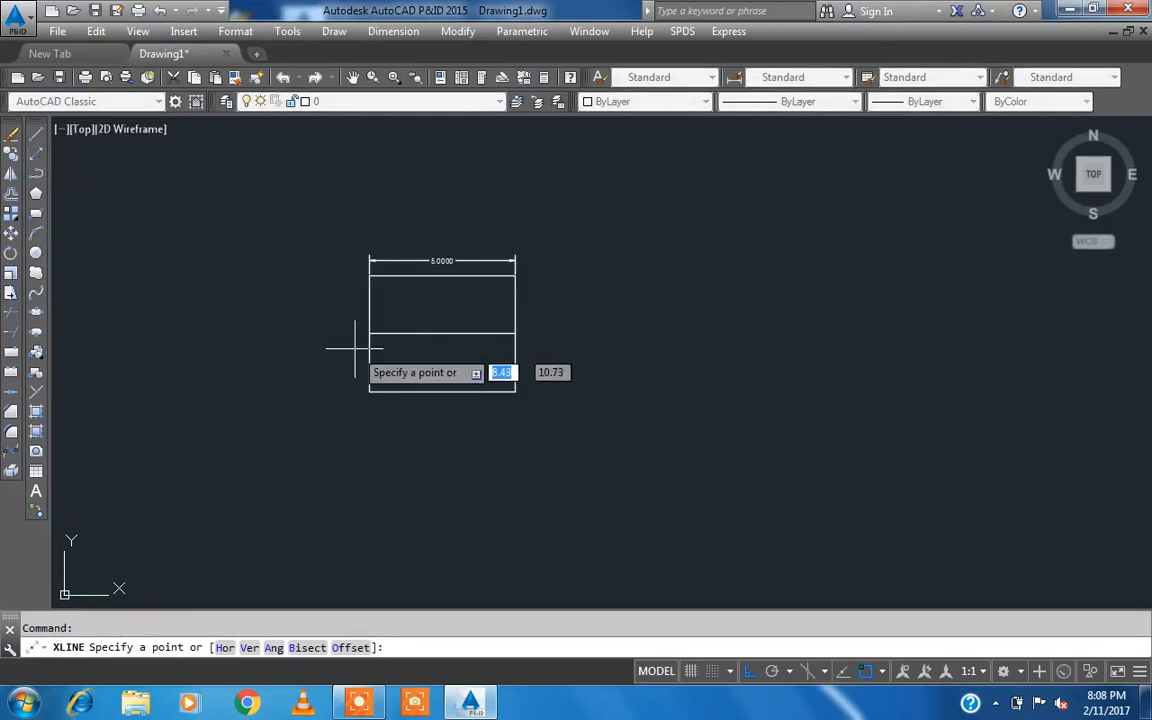
scroll(355, 348, up, 2)
click(376, 311)
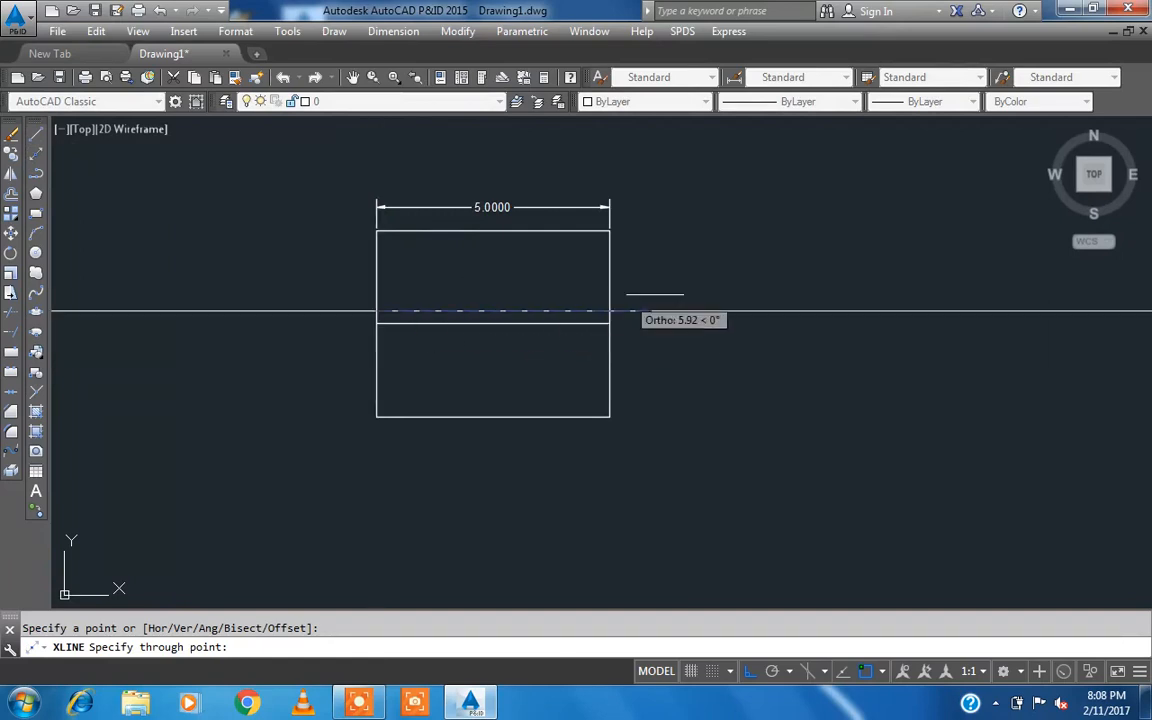
click(893, 311)
click(889, 369)
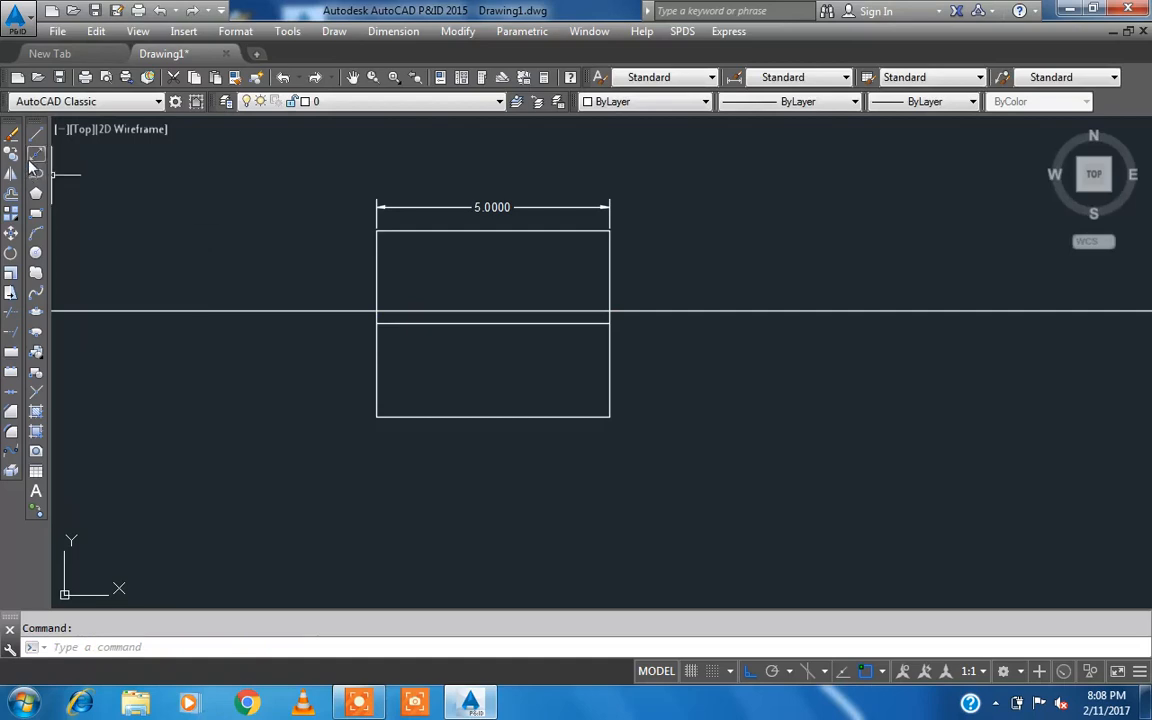
Step: Draw a vertical construction line along the rectangle's left edge
click(35, 155)
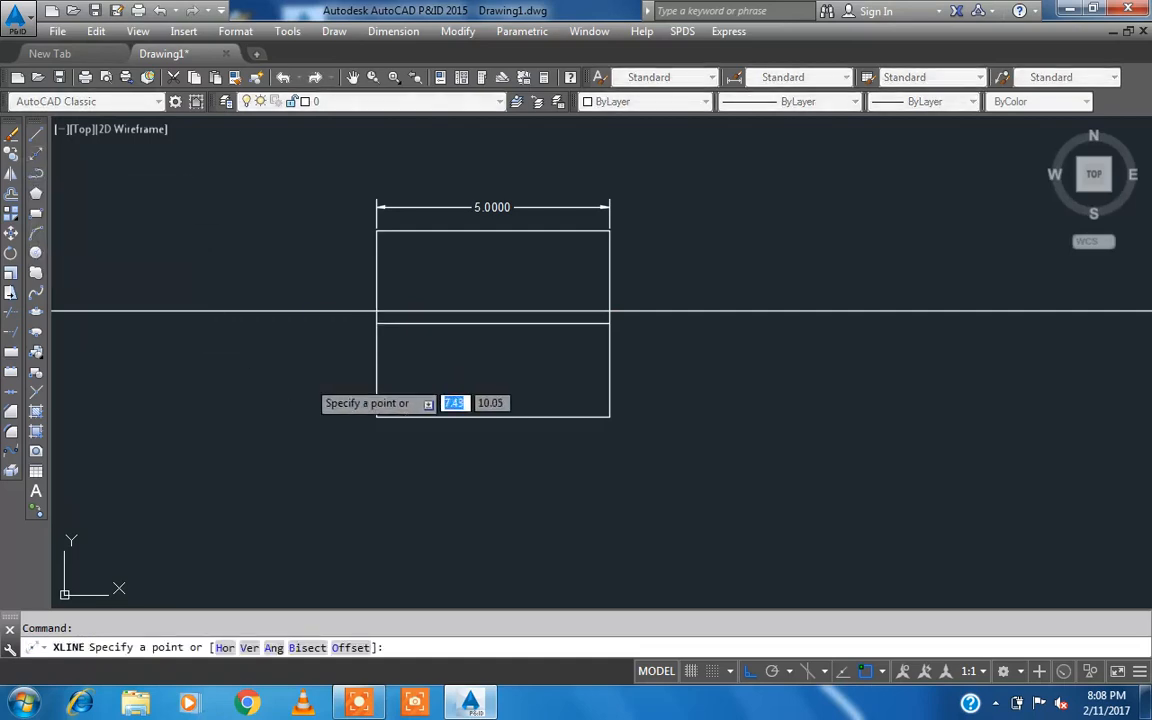
click(376, 366)
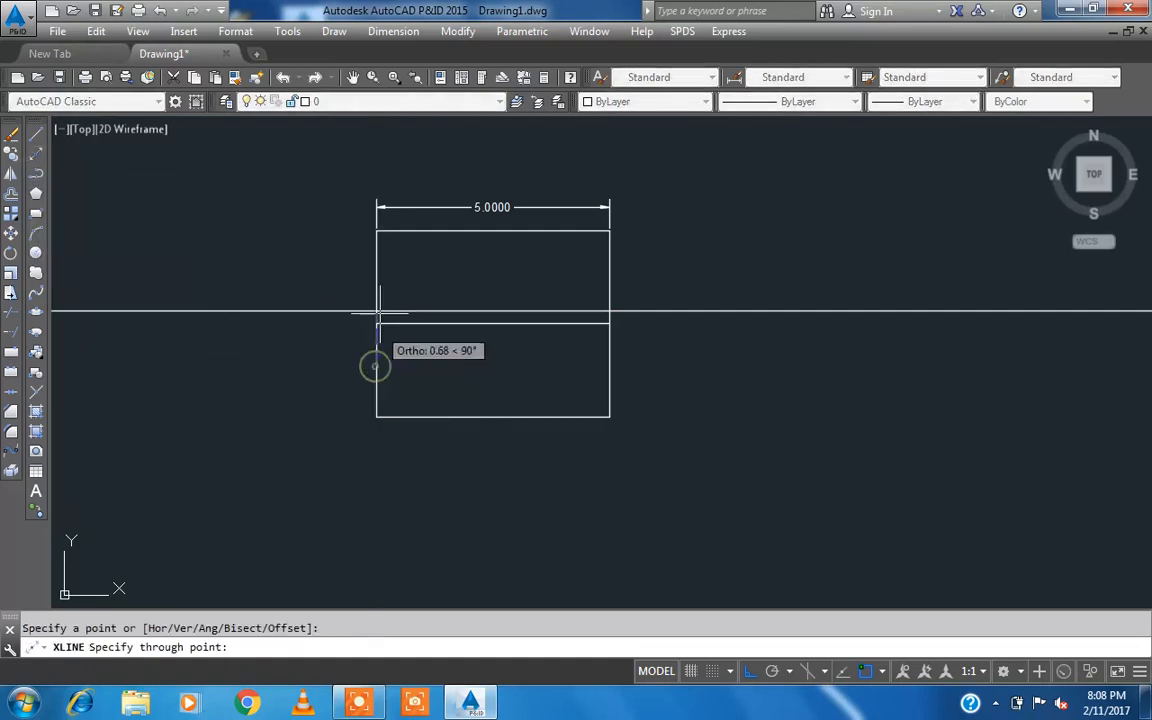
click(368, 158)
key(Return)
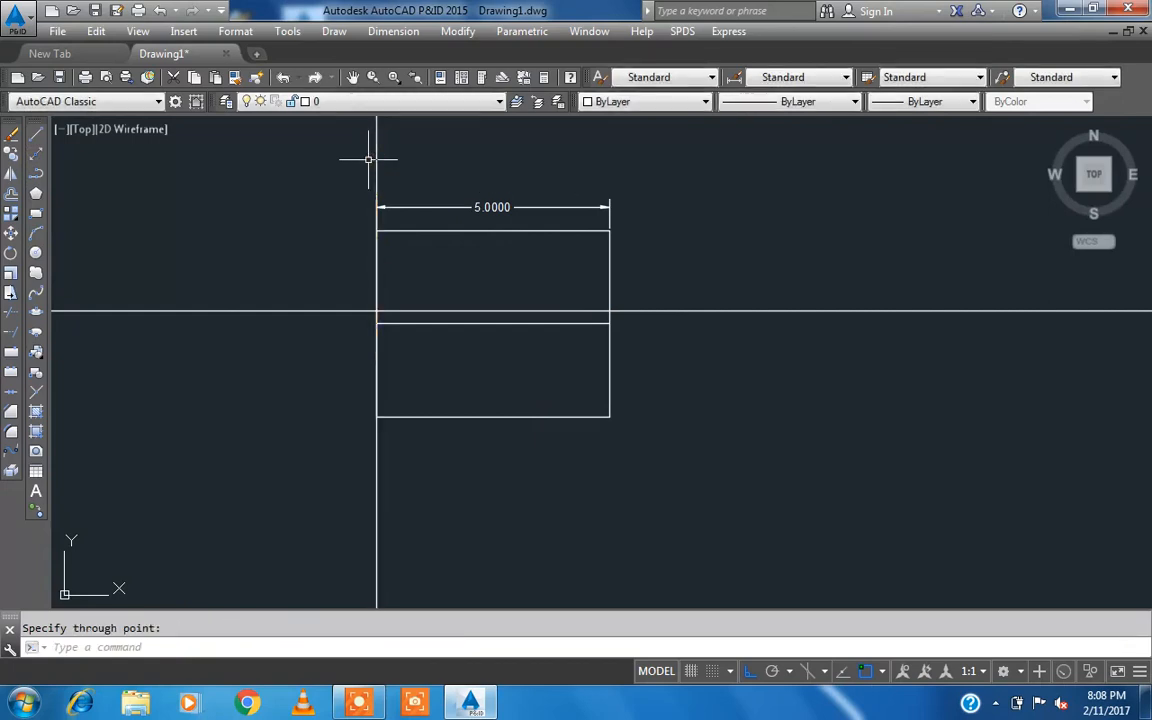
Step: Delete the horizontal and vertical construction lines, keeping the rectangle, its middle line and dimension
click(780, 355)
click(707, 249)
click(445, 148)
click(340, 144)
key(Delete)
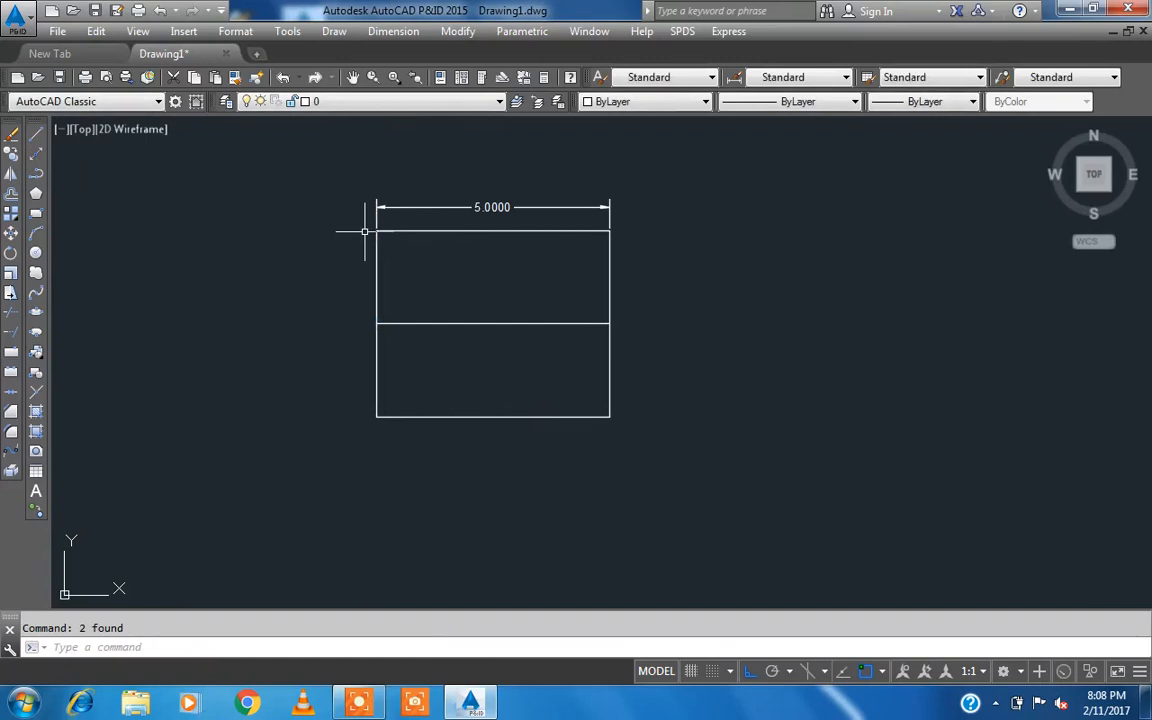
Step: Draw five horizontal construction lines with the XLINE Hor option, spread from the rectangle's top edge to its bottom edge
text(xl)
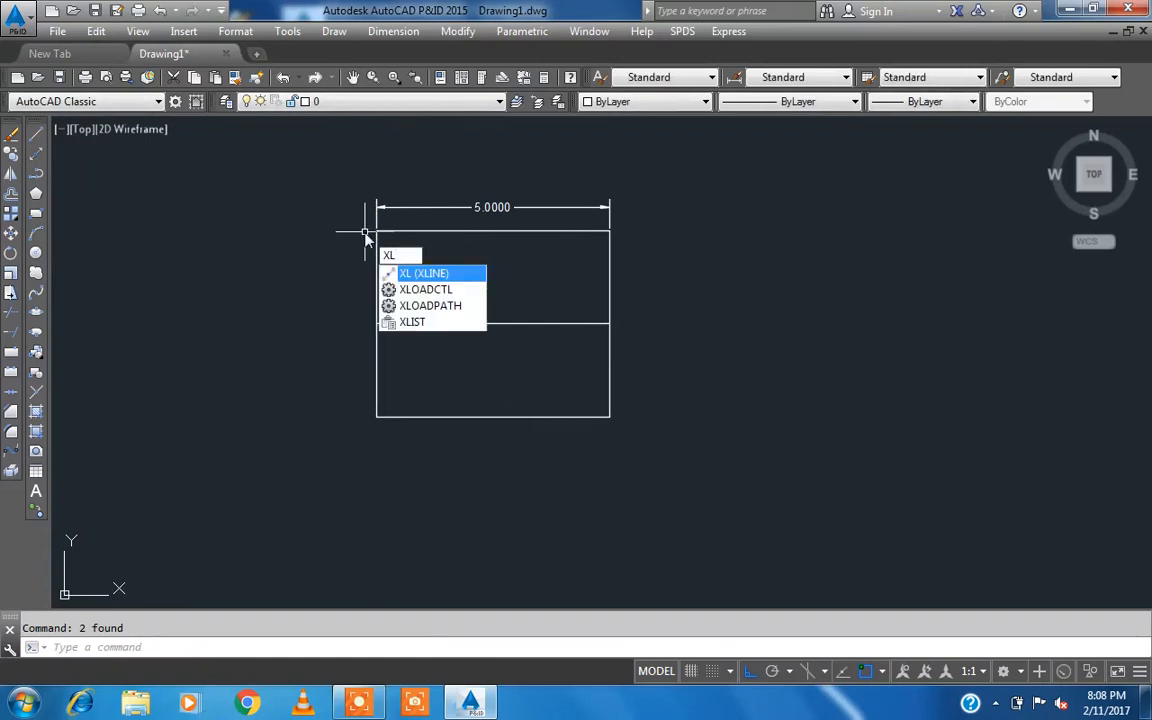
key(Return)
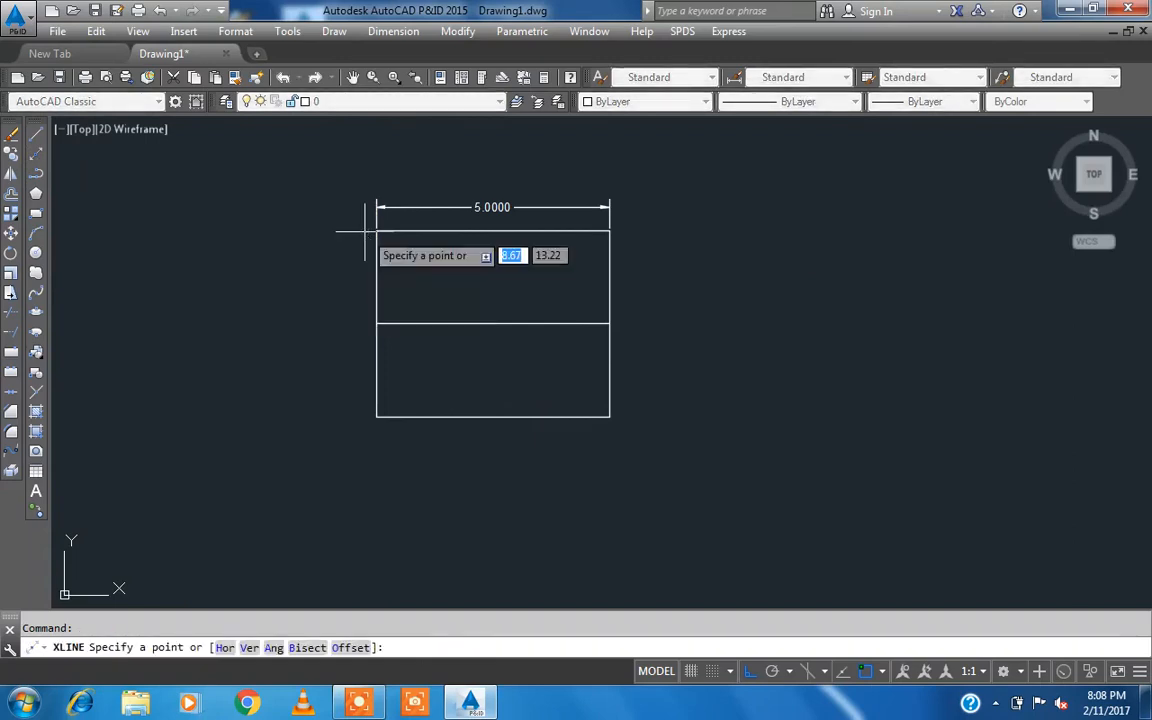
text(h)
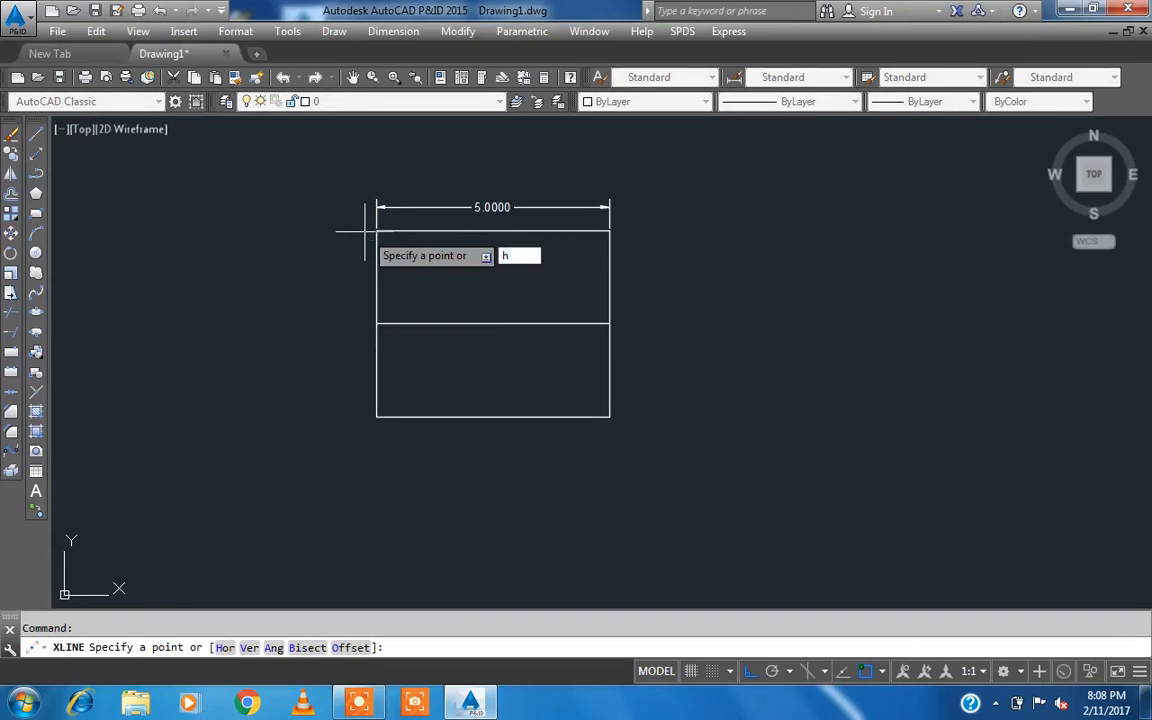
key(Return)
click(290, 229)
click(305, 266)
click(310, 323)
click(305, 368)
click(303, 416)
key(Escape)
Step: Draw eight vertical construction lines with the XLINE Ver option, from well outside the rectangle's left edge to inside its left half
text(xl)
key(Return)
text(v)
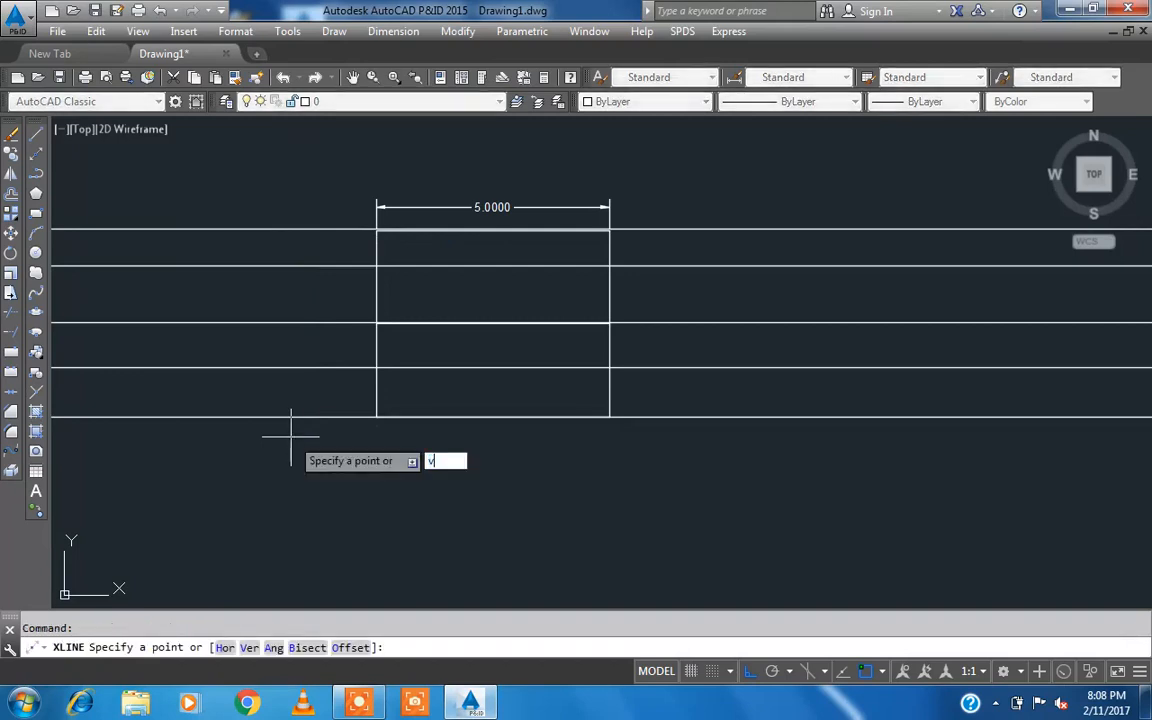
key(Return)
click(186, 287)
click(258, 288)
click(325, 283)
click(348, 280)
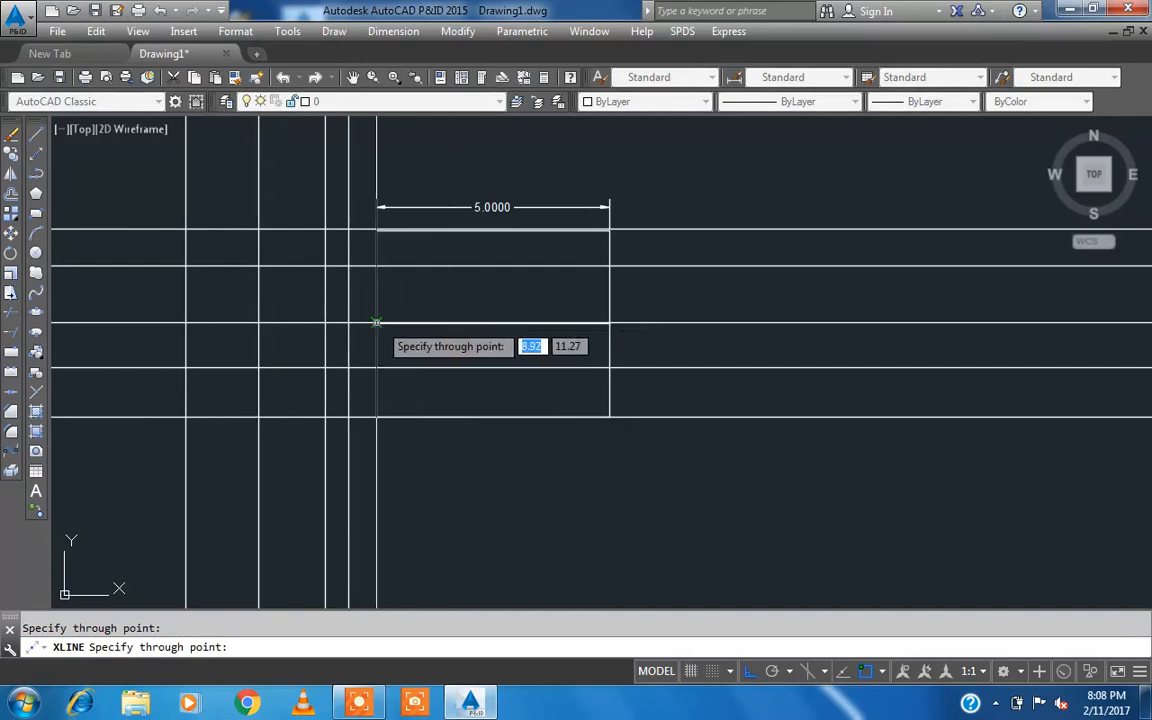
click(376, 322)
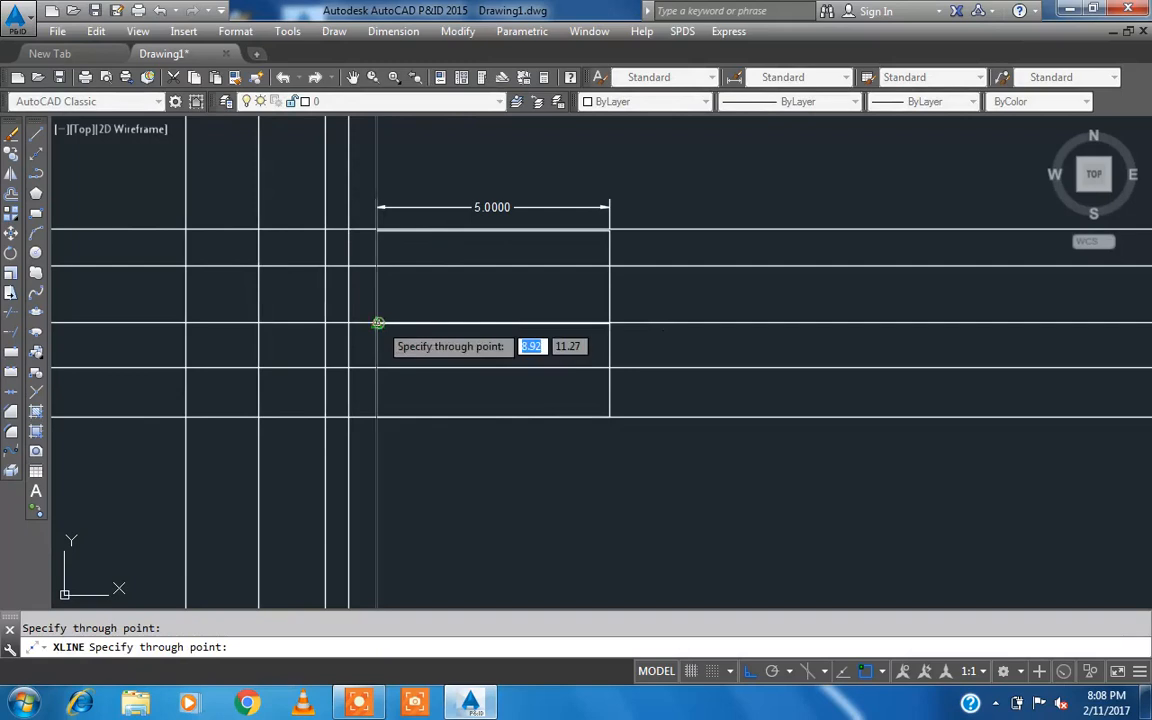
click(428, 327)
click(452, 331)
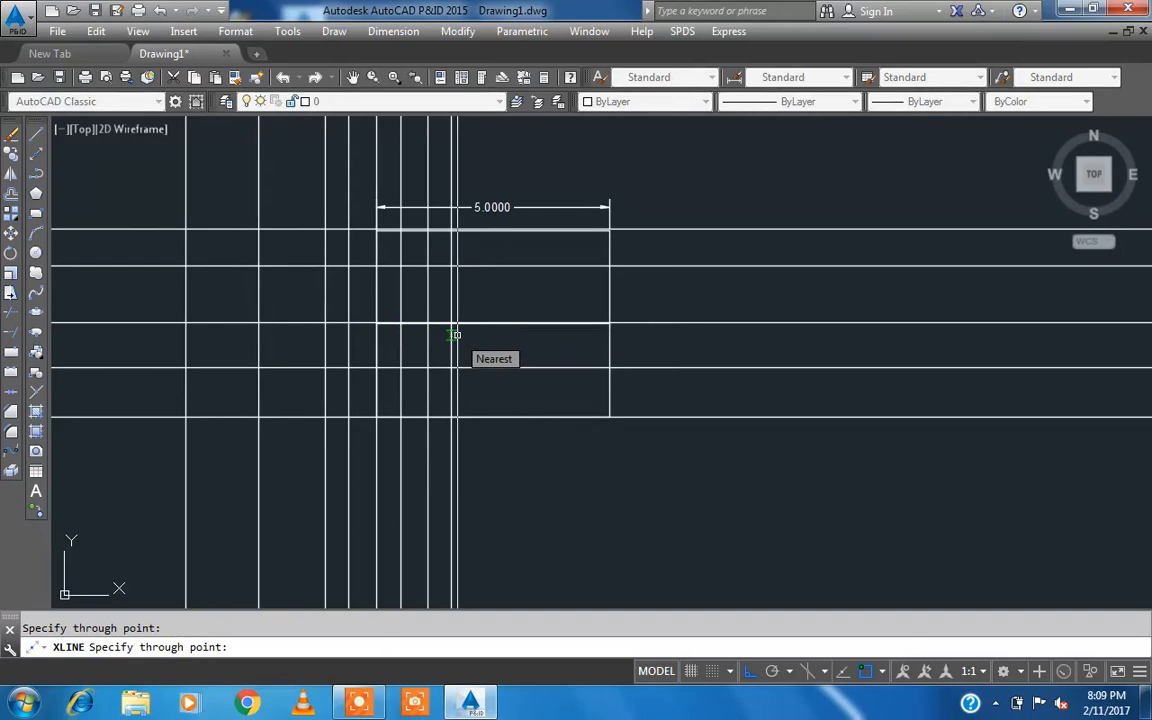
key(Escape)
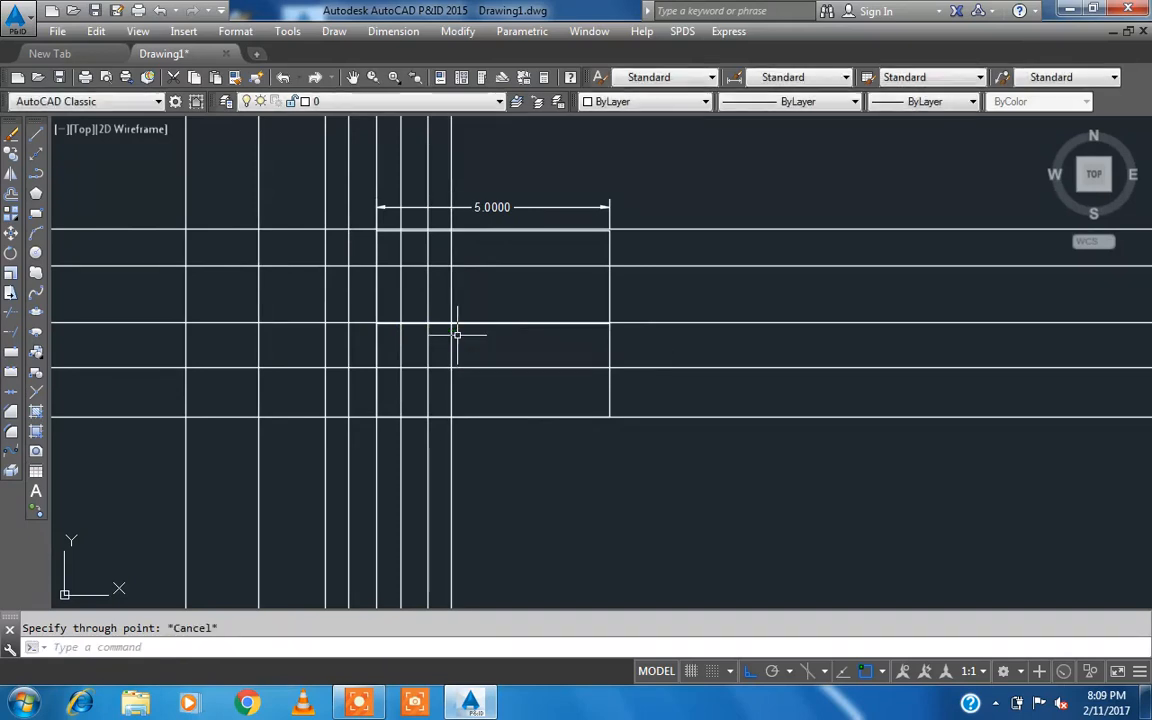
Step: Undo the vertical and horizontal construction lines
key(ctrl+z)
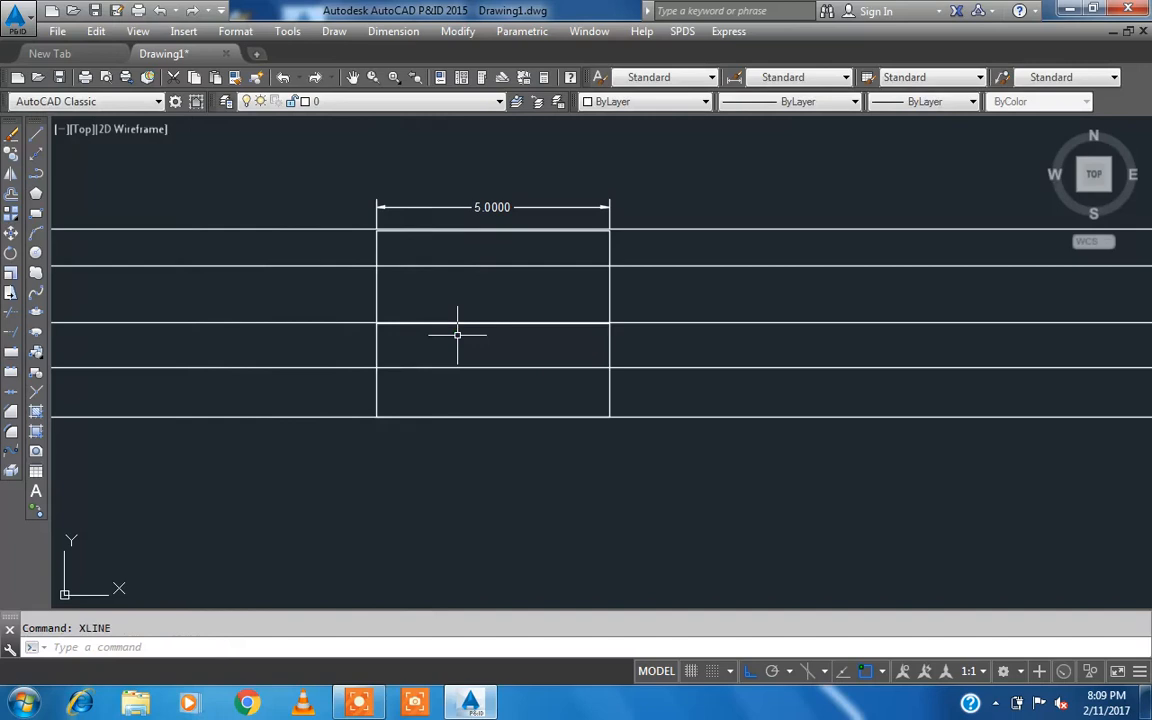
key(ctrl+z)
key(Escape)
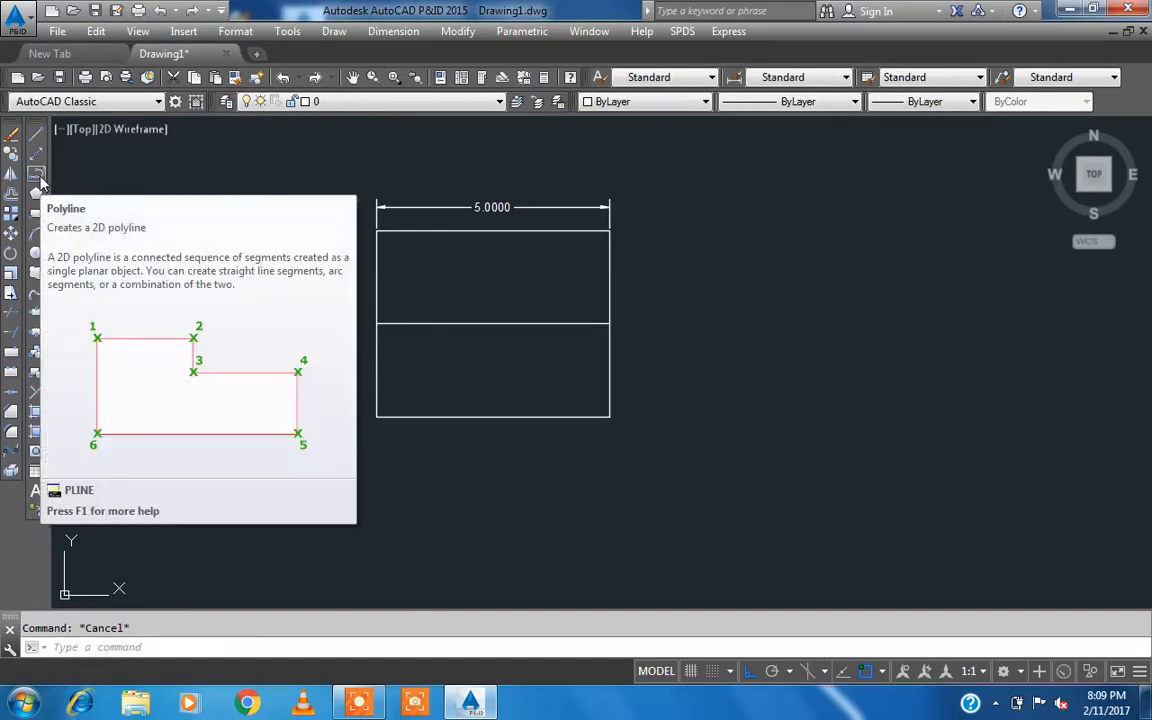
Step: Draw a closed four-sided shape with a slanted left side to the left of the rectangle, using the Line command
click(12, 133)
click(176, 255)
click(258, 255)
click(258, 328)
click(190, 328)
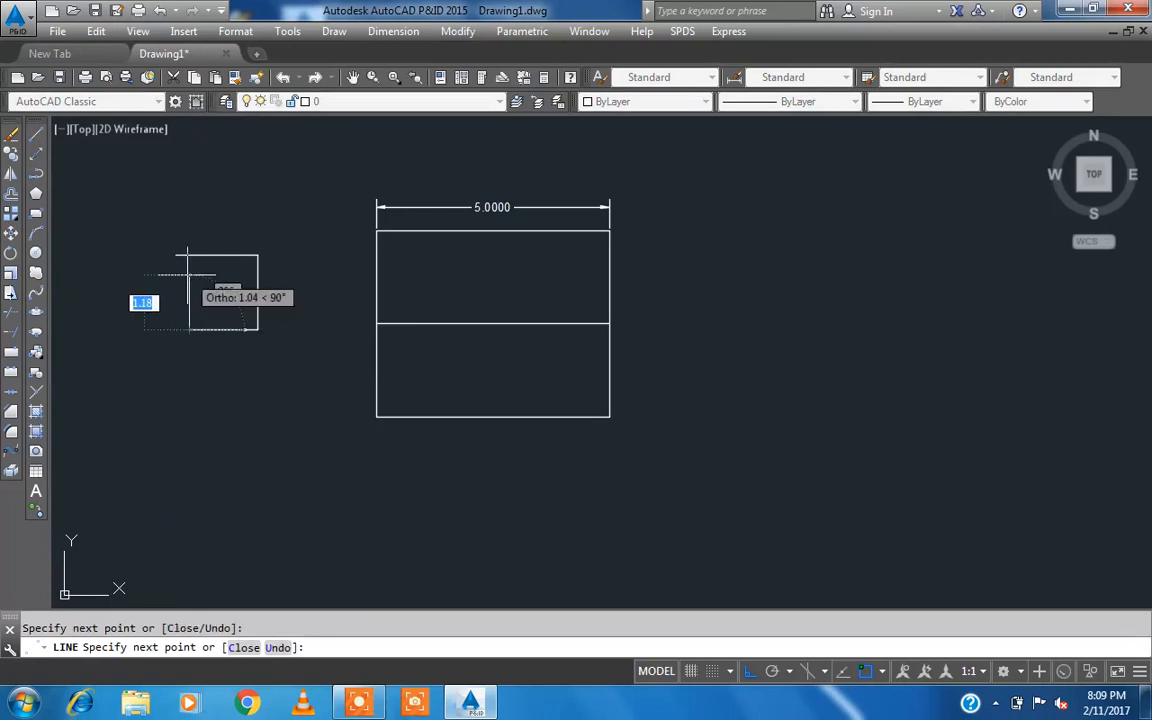
click(176, 255)
key(Escape)
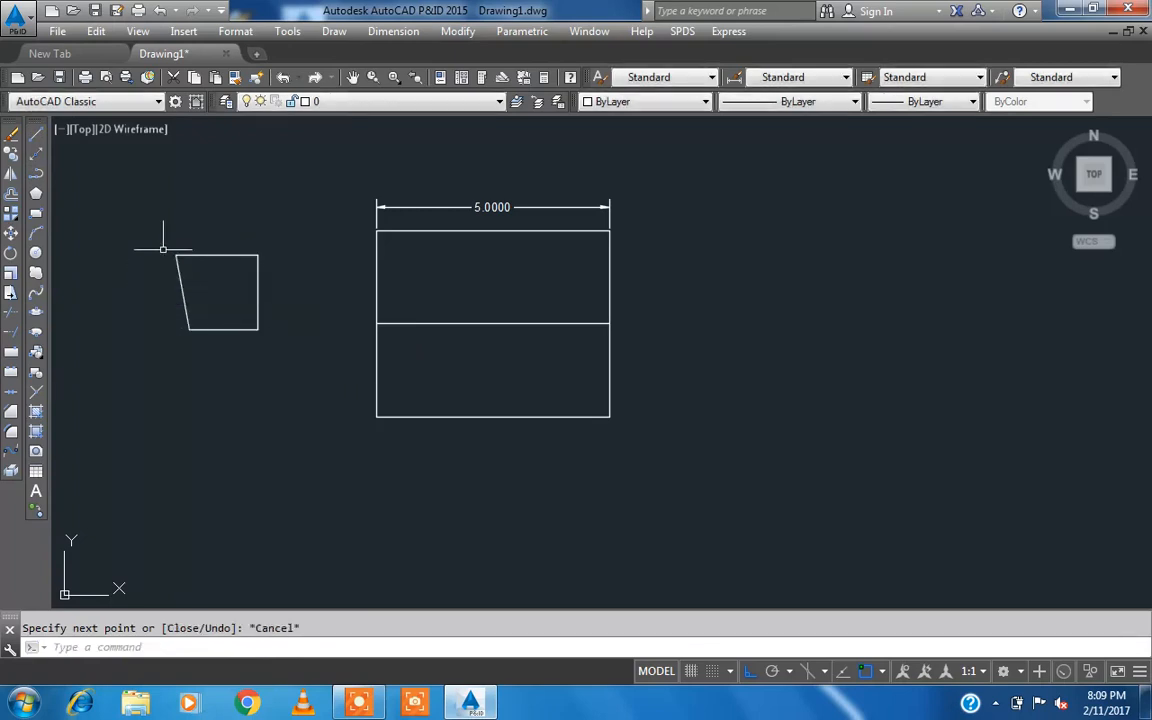
Step: Draw a closed four-sided polyline with a slanted left side between the line-drawn shape and the rectangle
scroll(149, 244, up, 4)
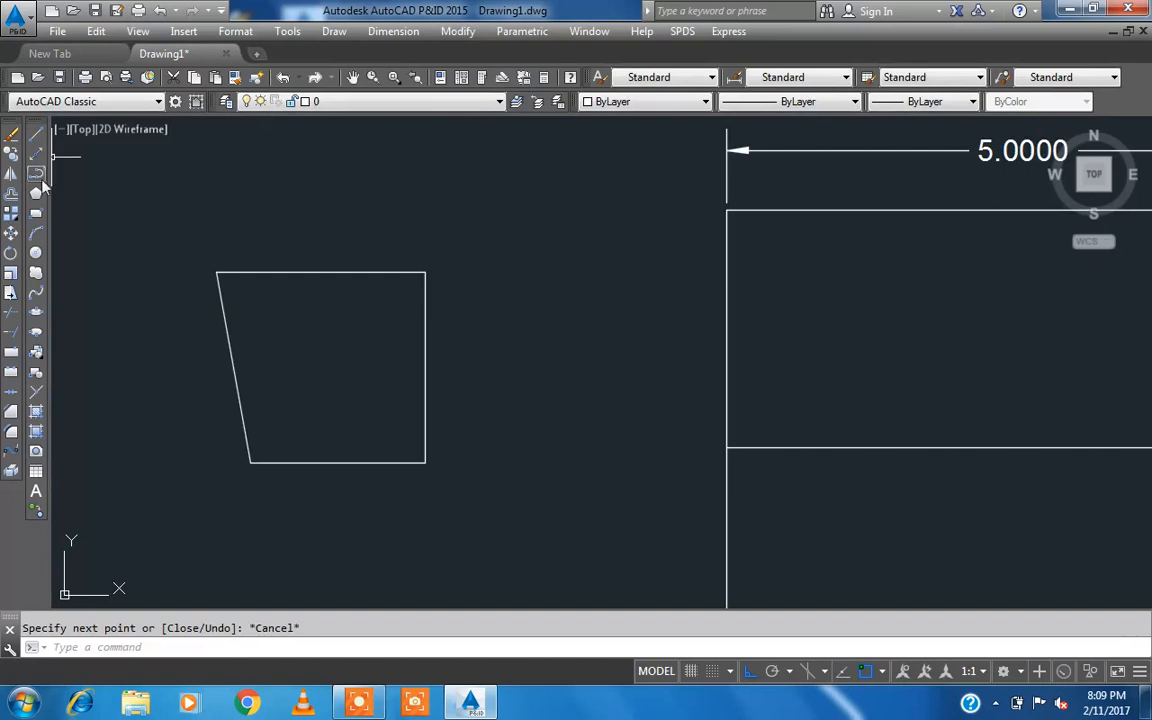
click(37, 174)
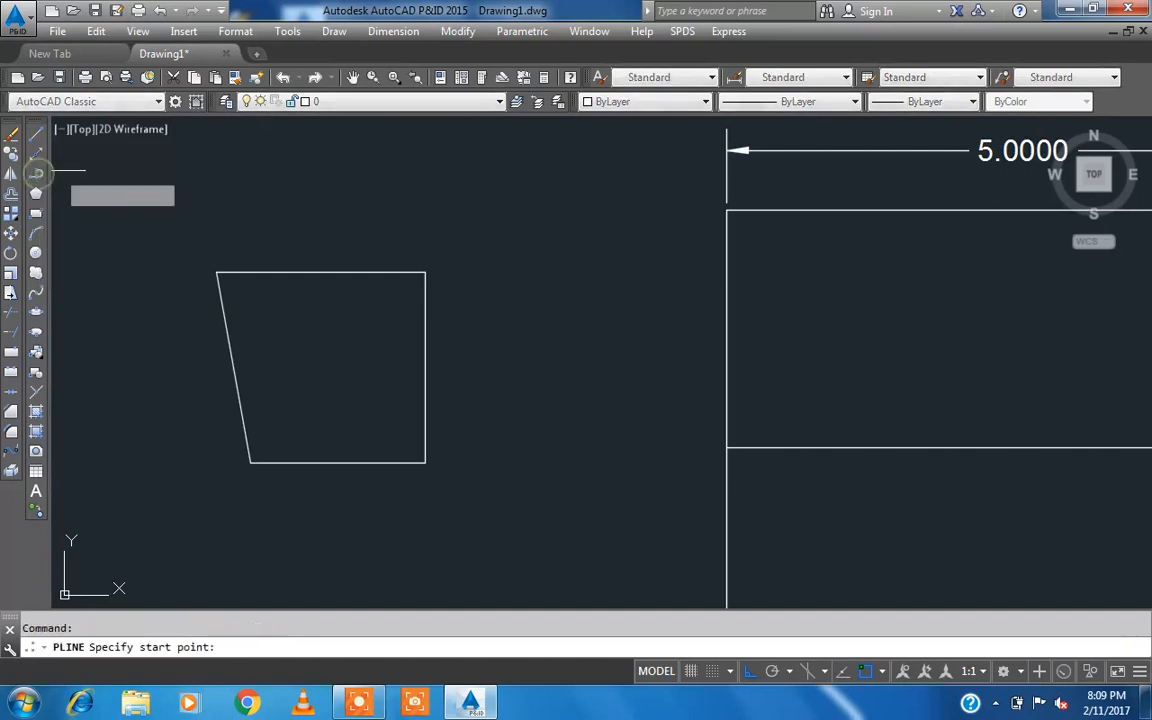
click(471, 187)
click(662, 188)
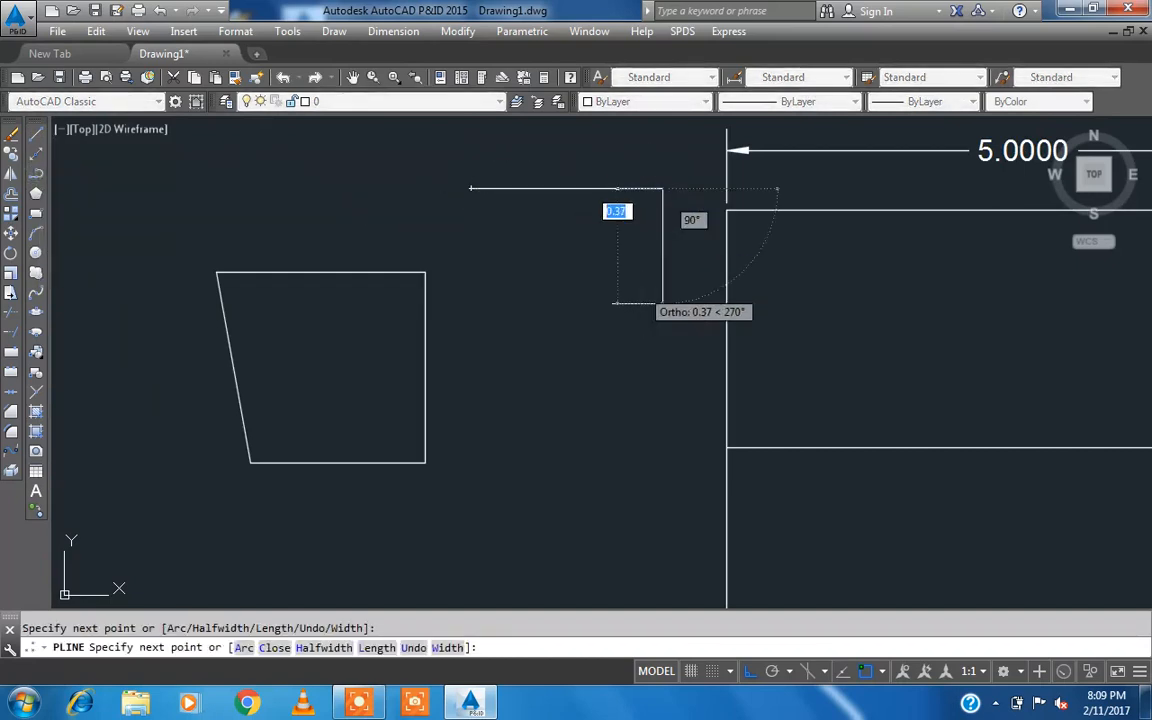
click(640, 314)
click(525, 316)
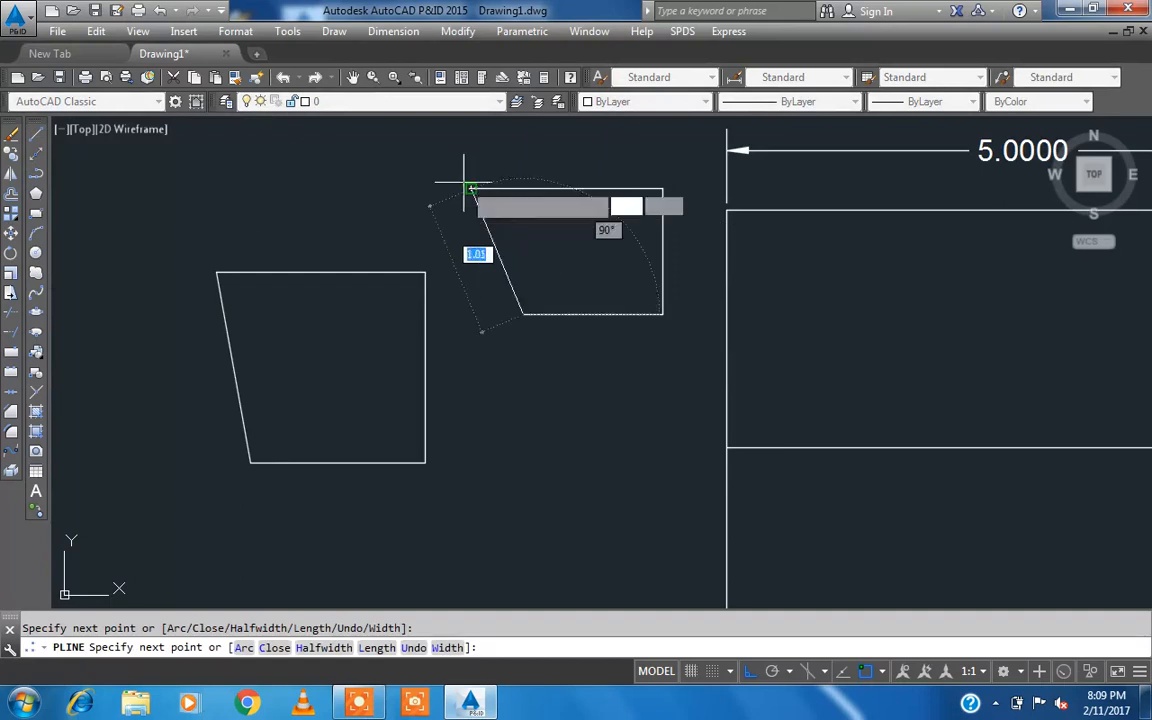
click(469, 194)
key(Escape)
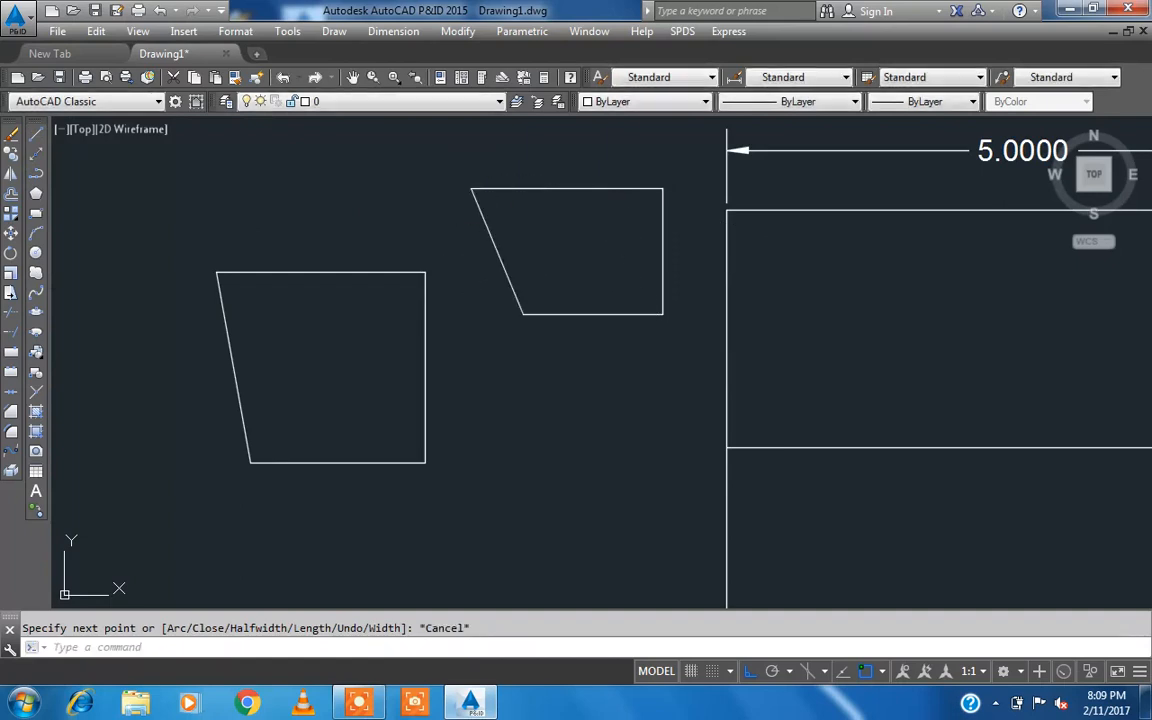
Step: Select sides of the line-drawn shape, then the polyline shape, to compare separate segments with a single object, clearing each selection
click(381, 291)
click(222, 238)
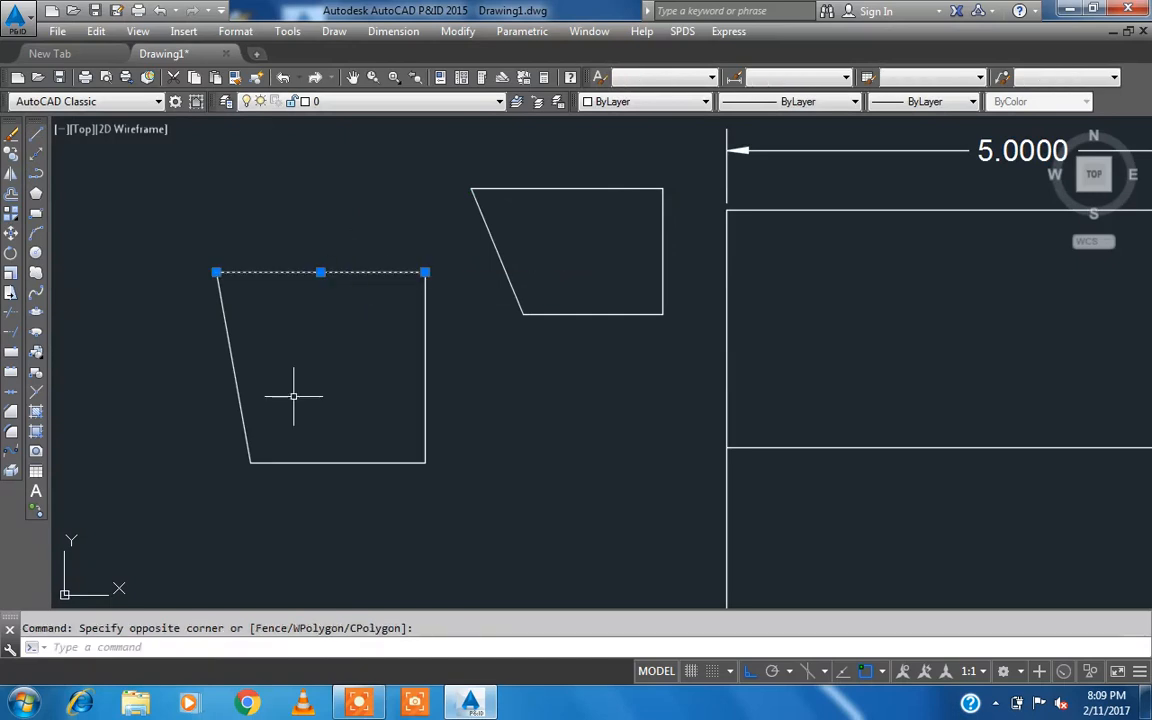
click(238, 395)
key(Escape)
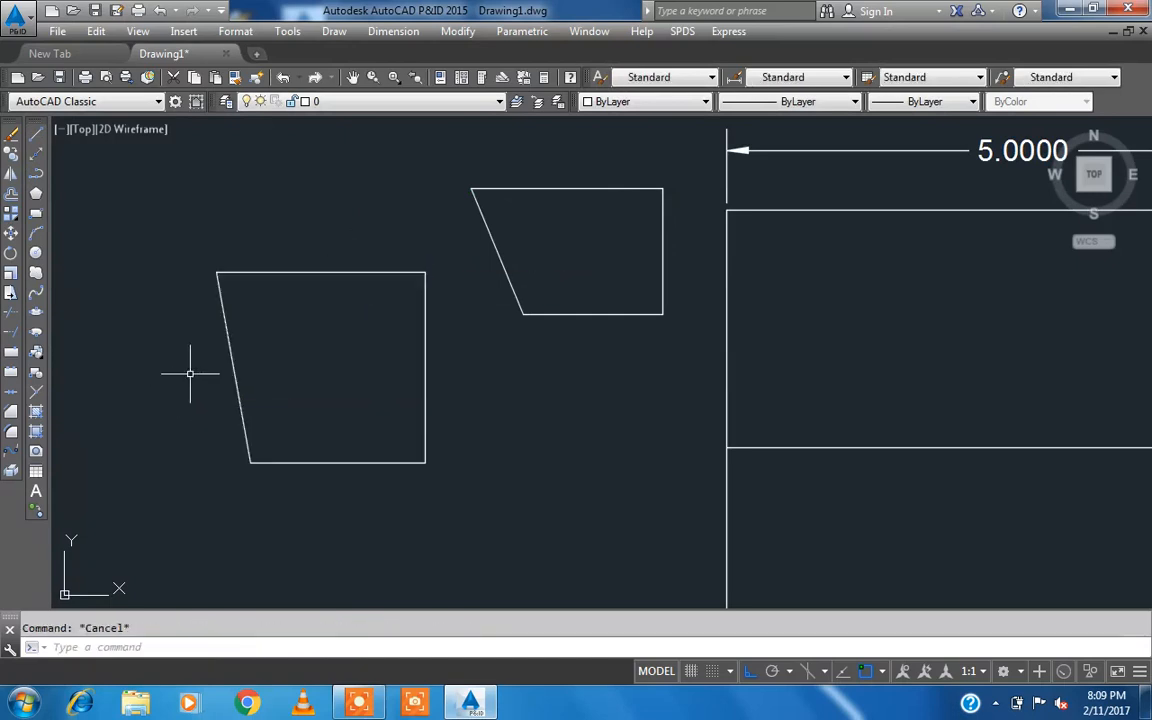
click(556, 188)
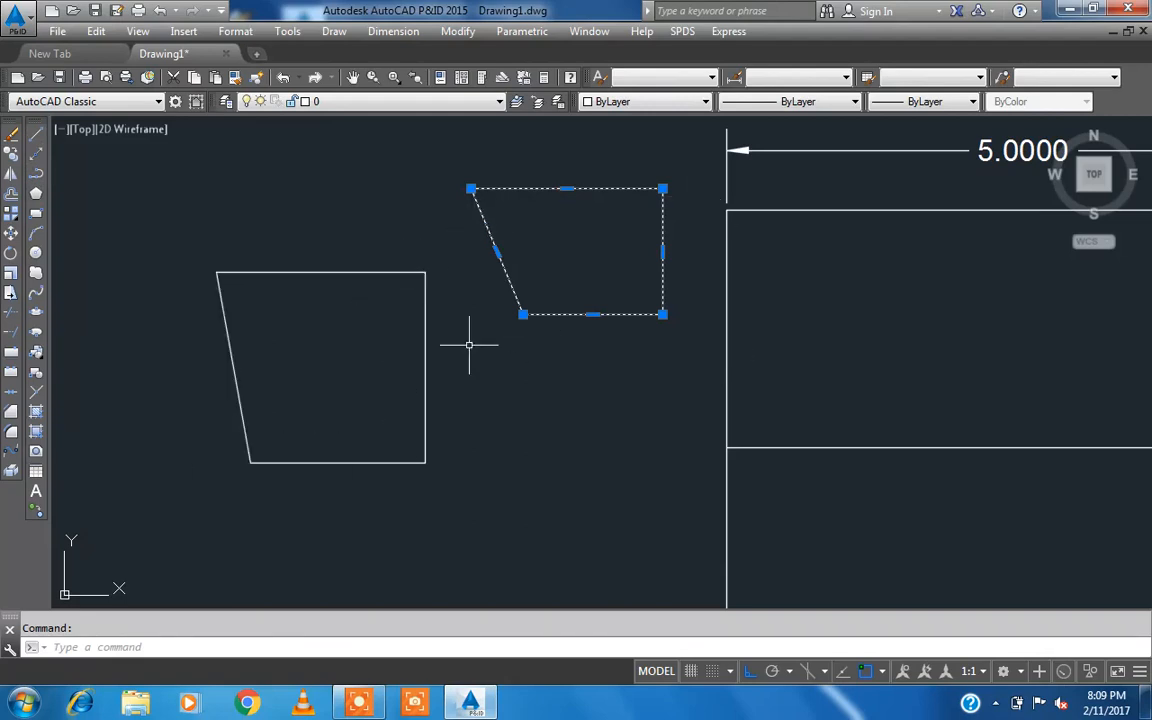
key(Escape)
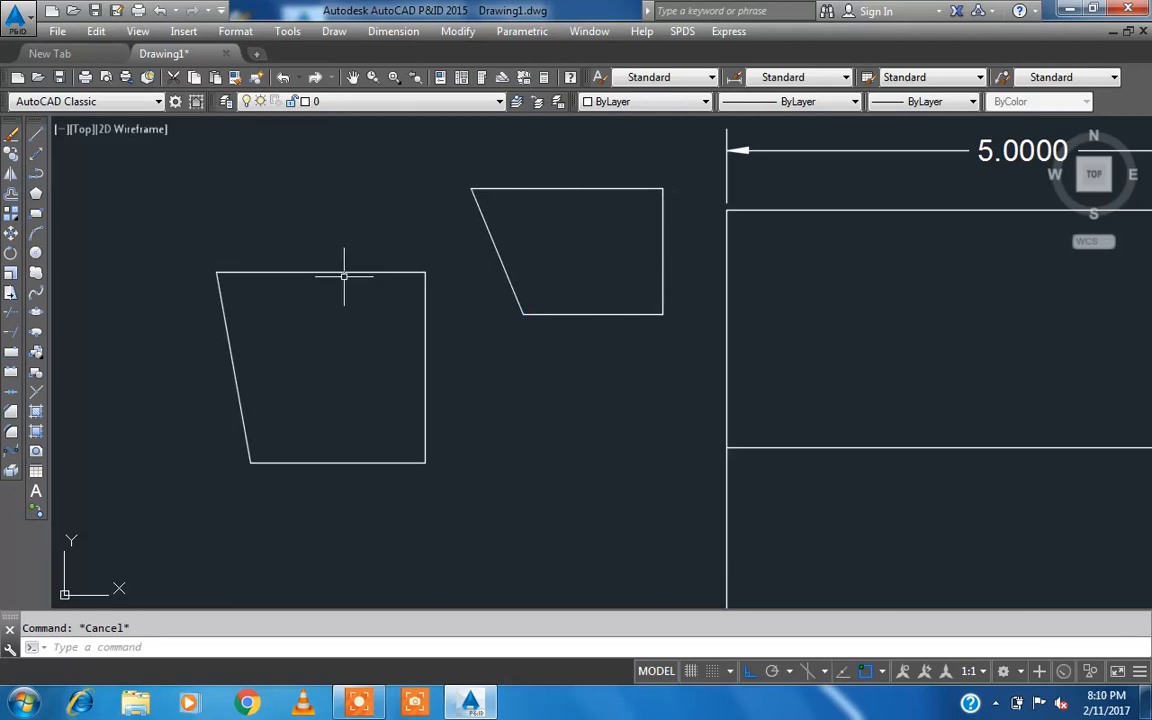
Step: Convert the line-drawn shape's four lines into a region, select it to check that it is one object and clear the selection
mouse_move(346, 272)
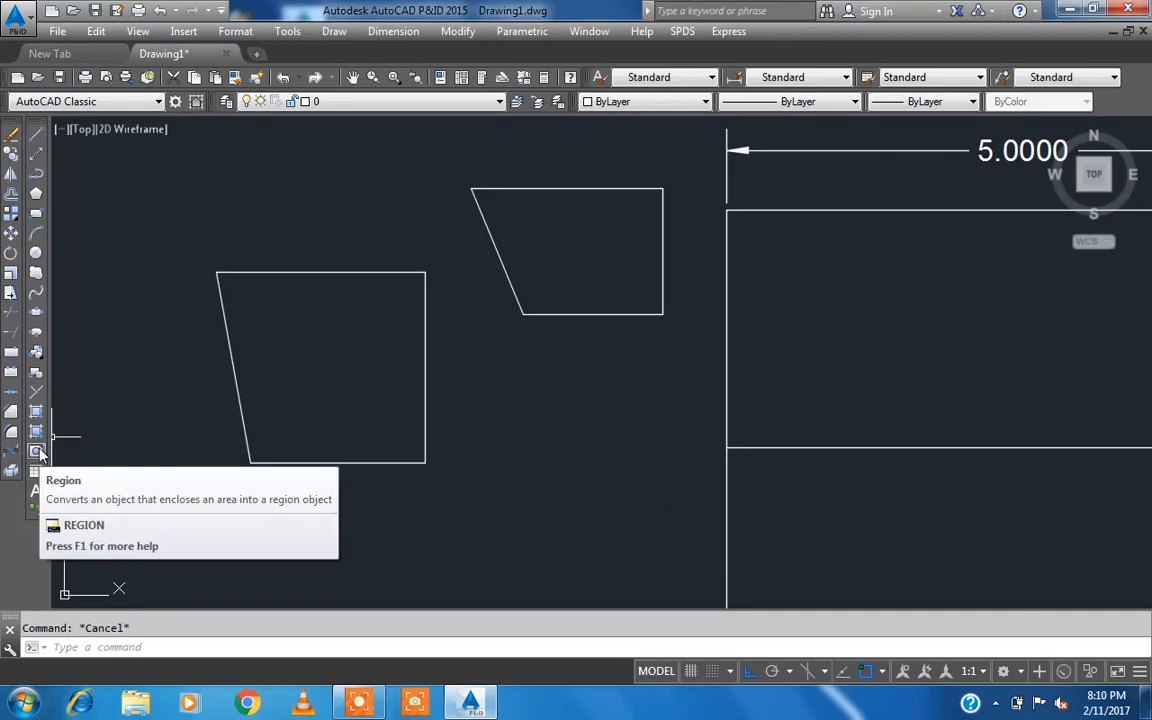
click(40, 452)
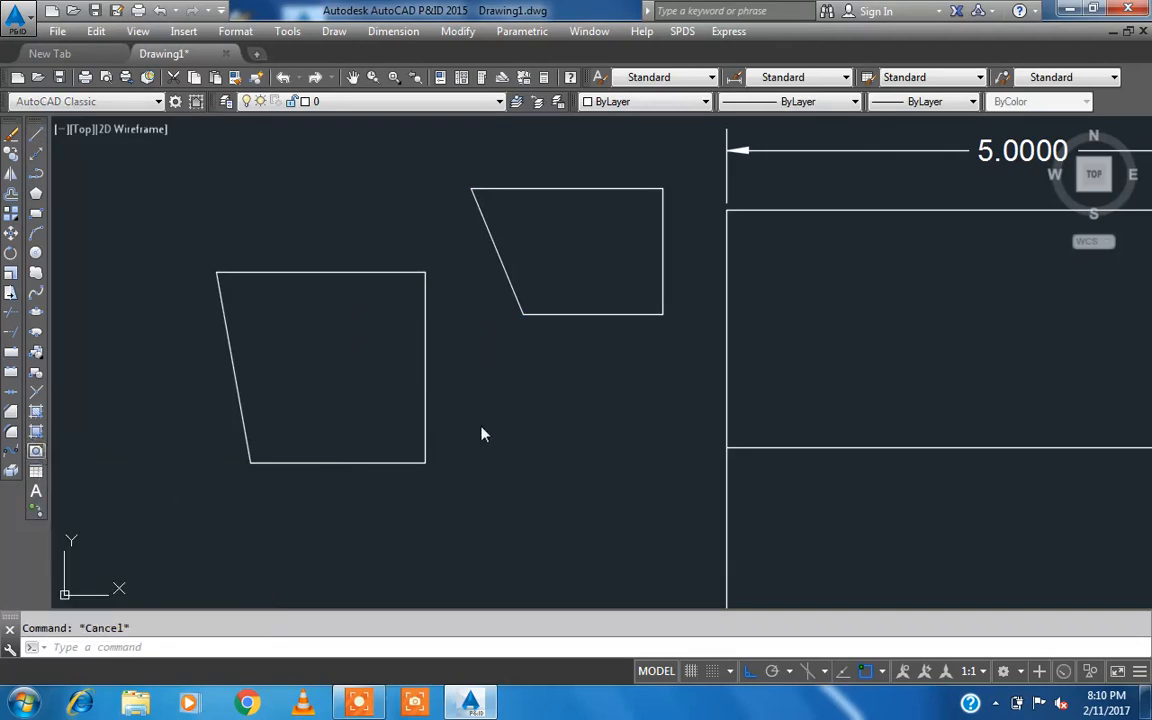
click(457, 496)
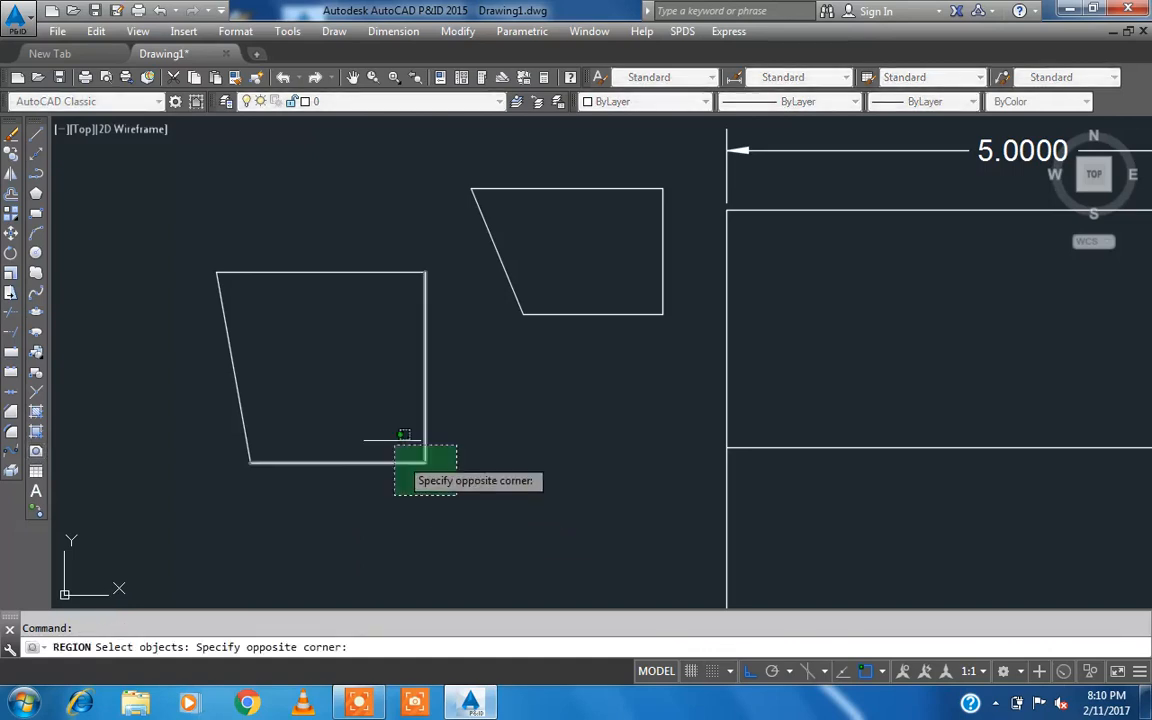
click(199, 237)
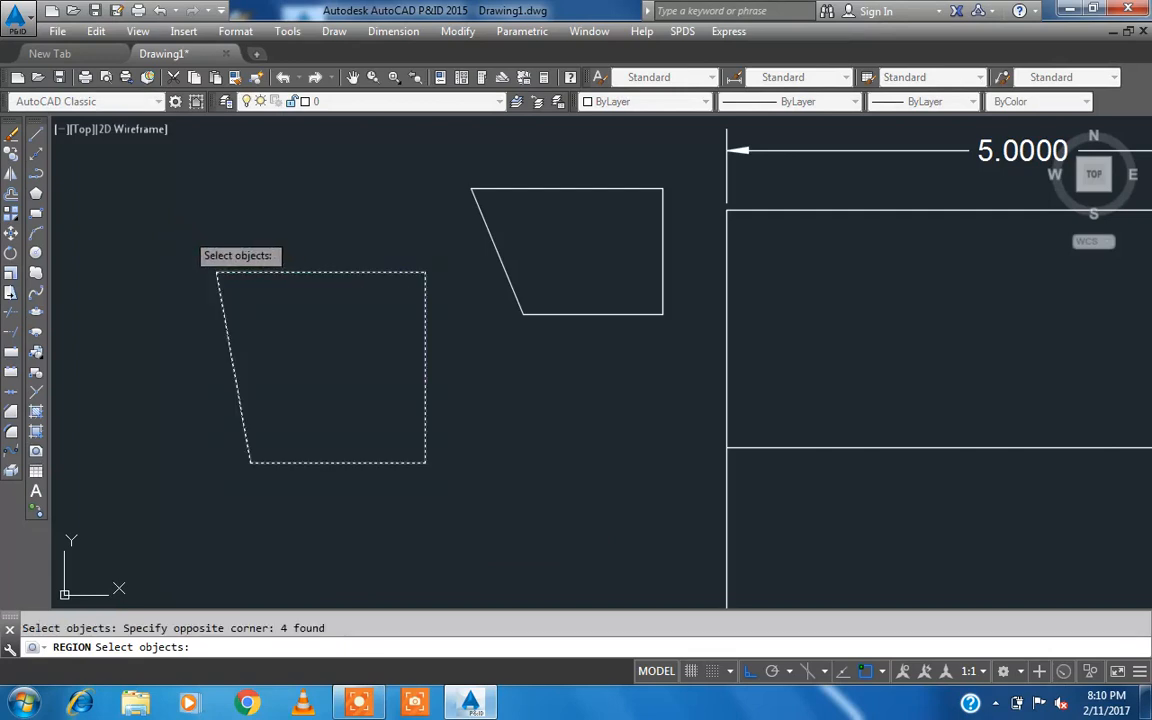
key(Return)
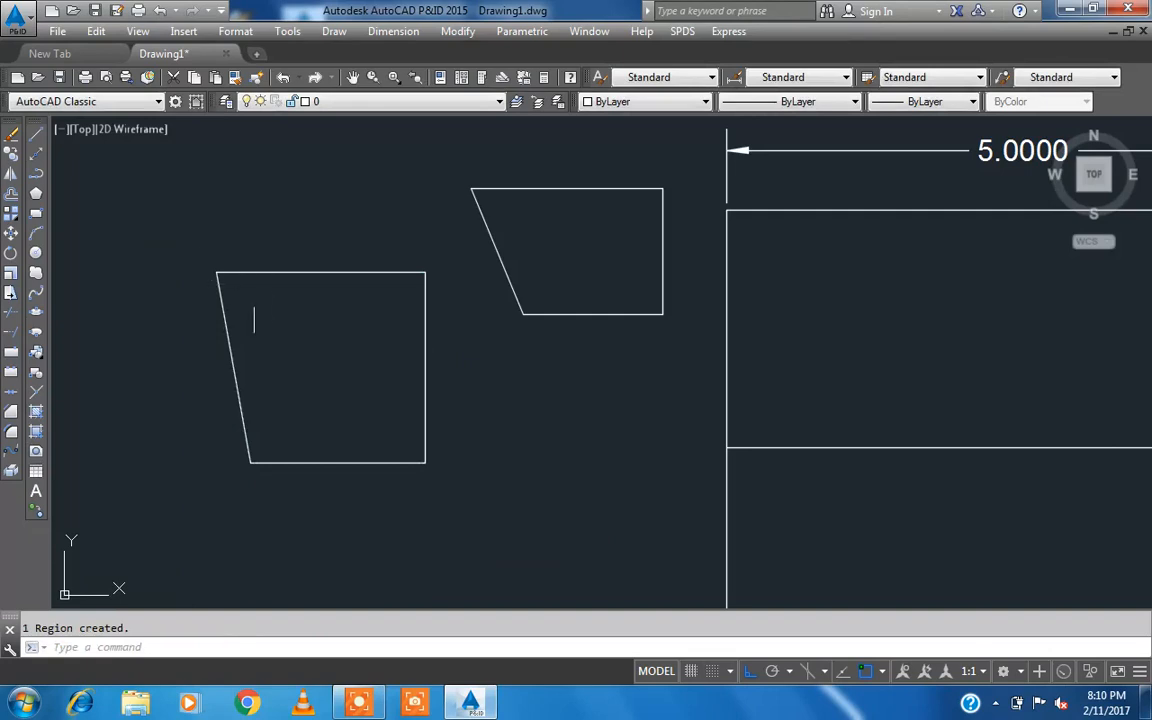
click(292, 270)
key(Escape)
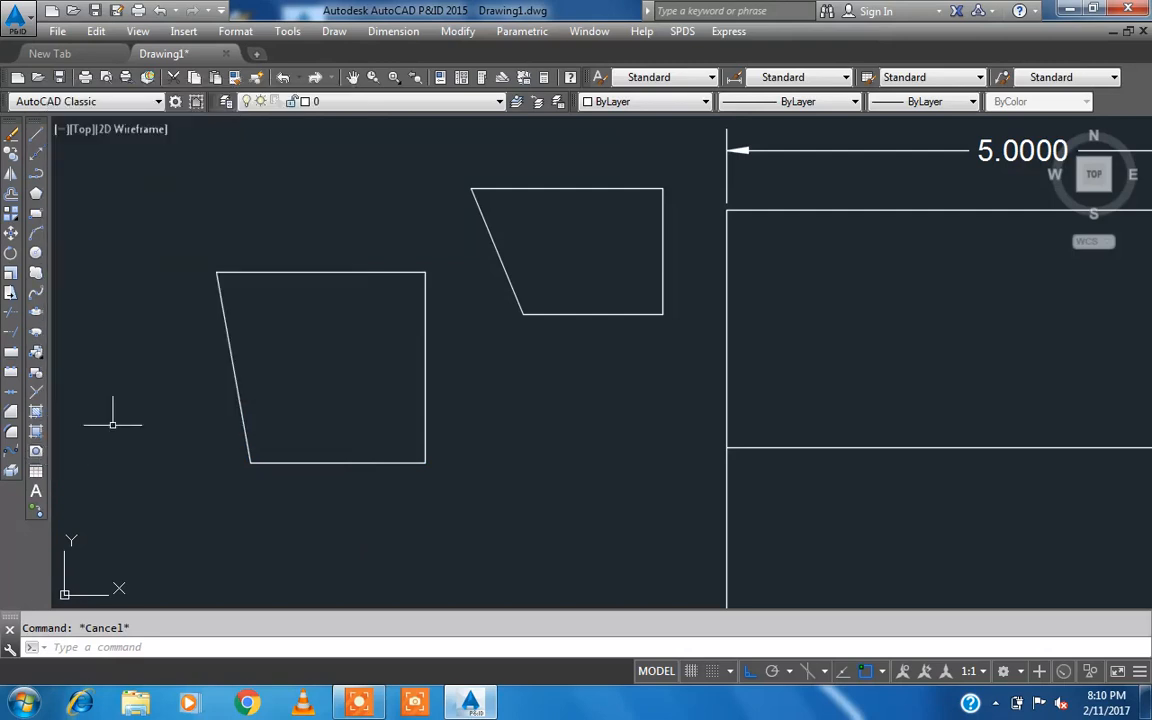
Step: Explode the larger four-sided region into separate lines and select two of its sides to check them, clearing the selection
click(297, 272)
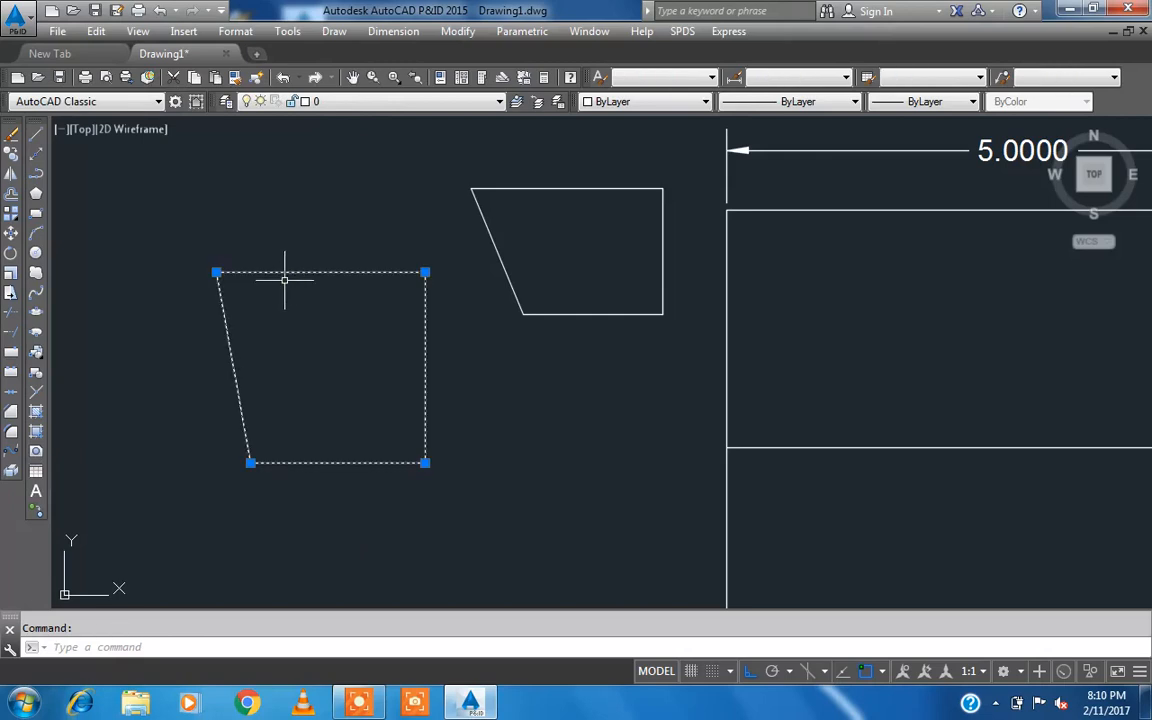
key(Escape)
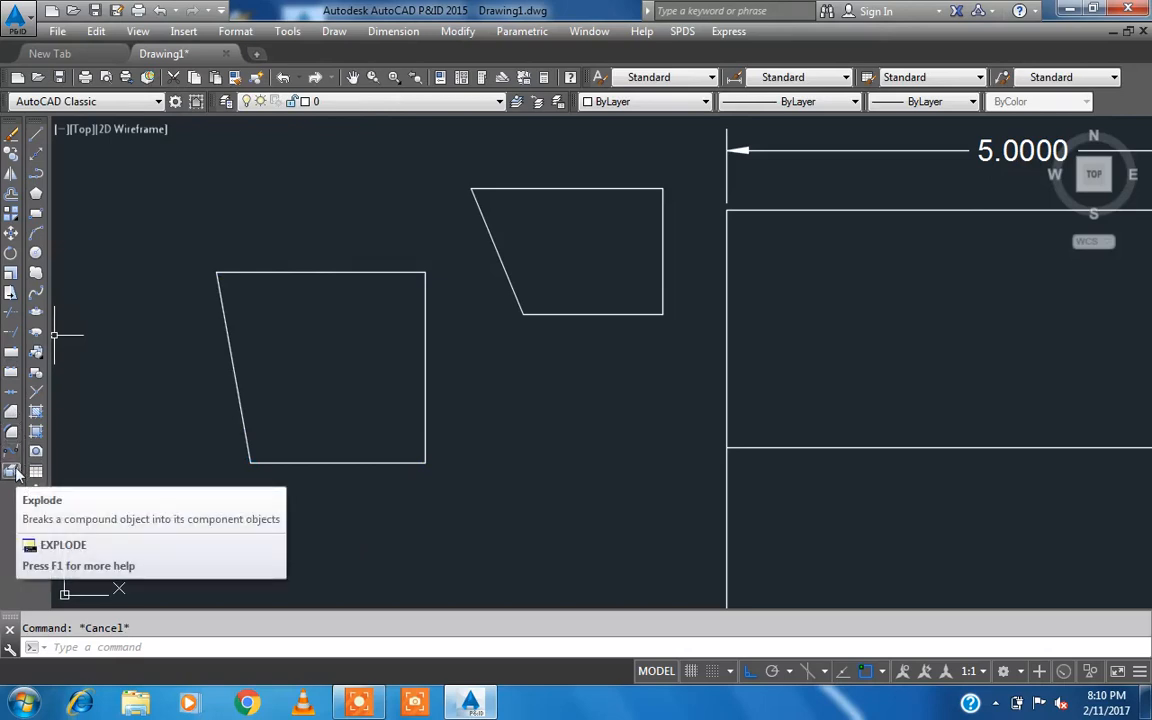
click(13, 471)
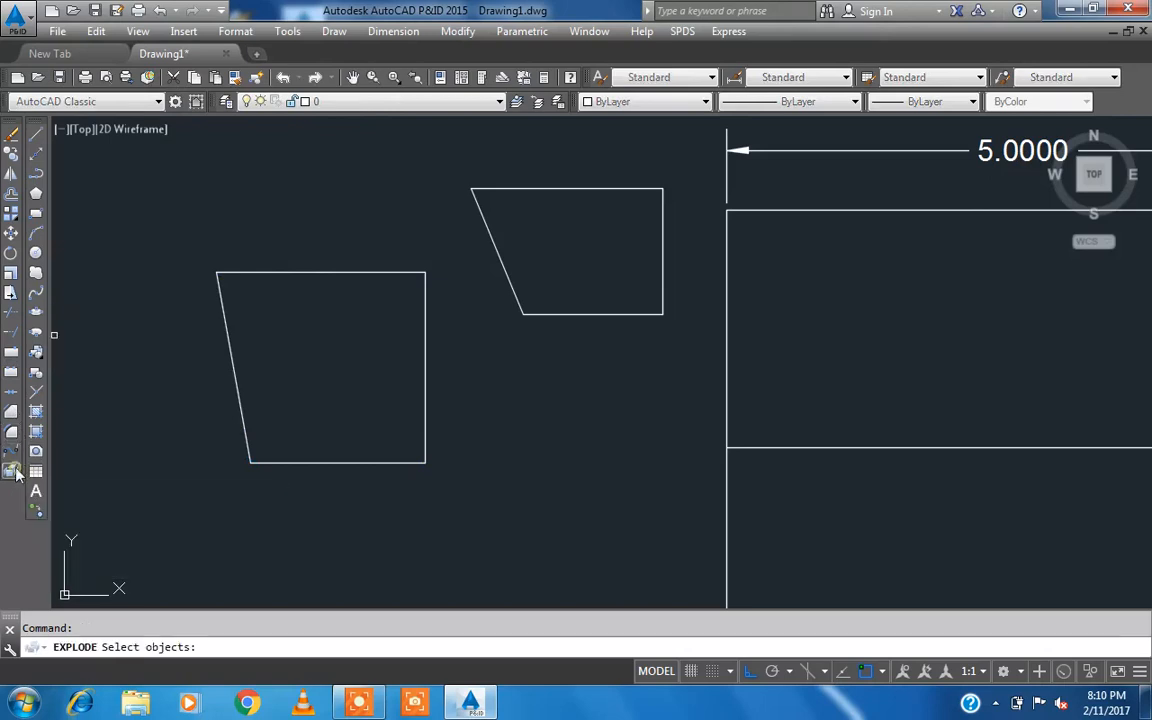
click(316, 271)
key(Return)
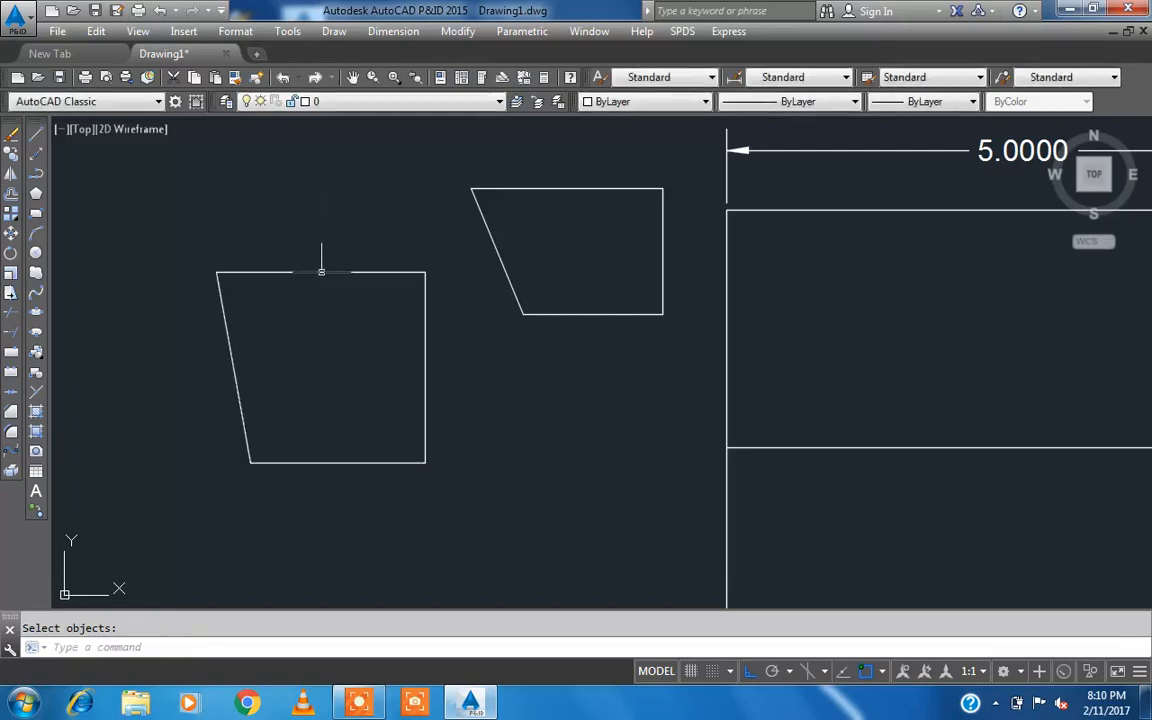
click(316, 271)
click(227, 320)
key(Escape)
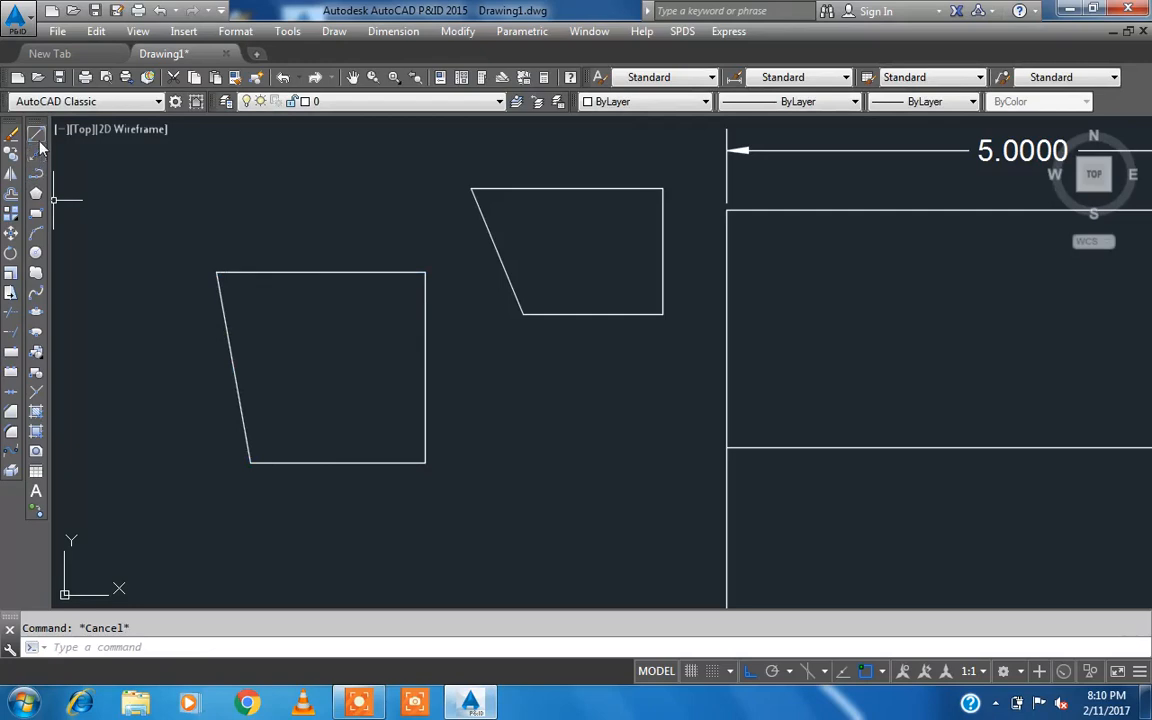
Step: Select the polyline shape and the exploded shape in turn to compare them, clearing each selection
click(515, 188)
key(Escape)
click(380, 284)
key(Escape)
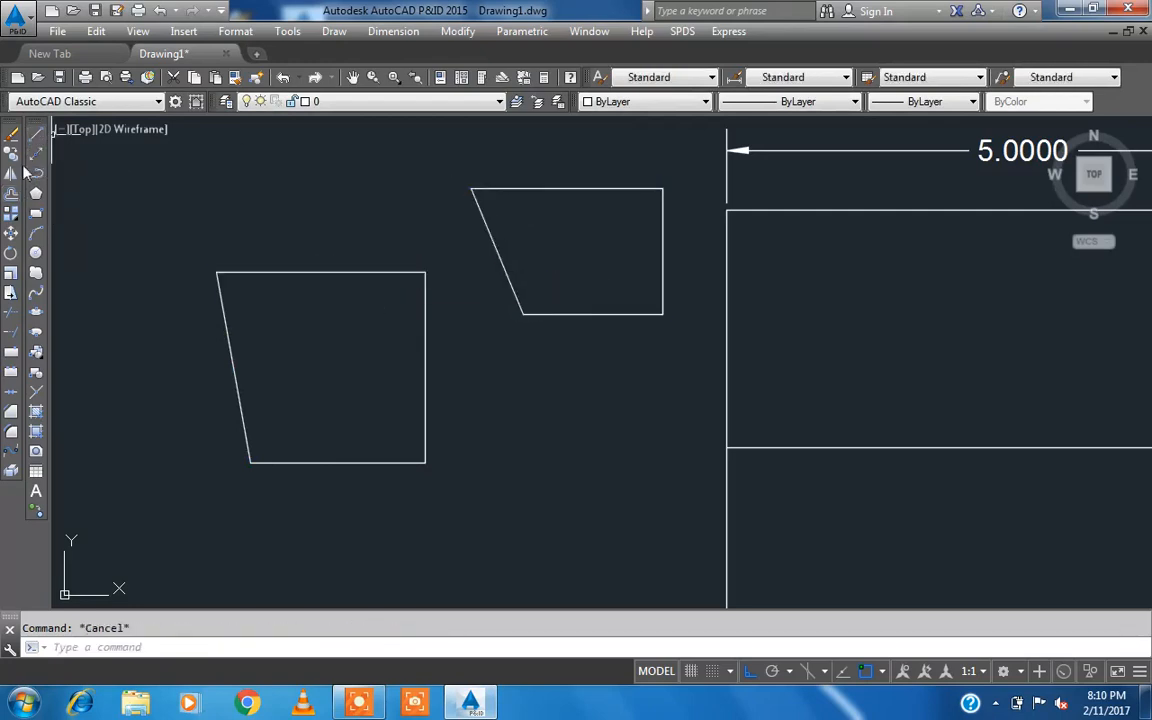
click(495, 181)
key(Escape)
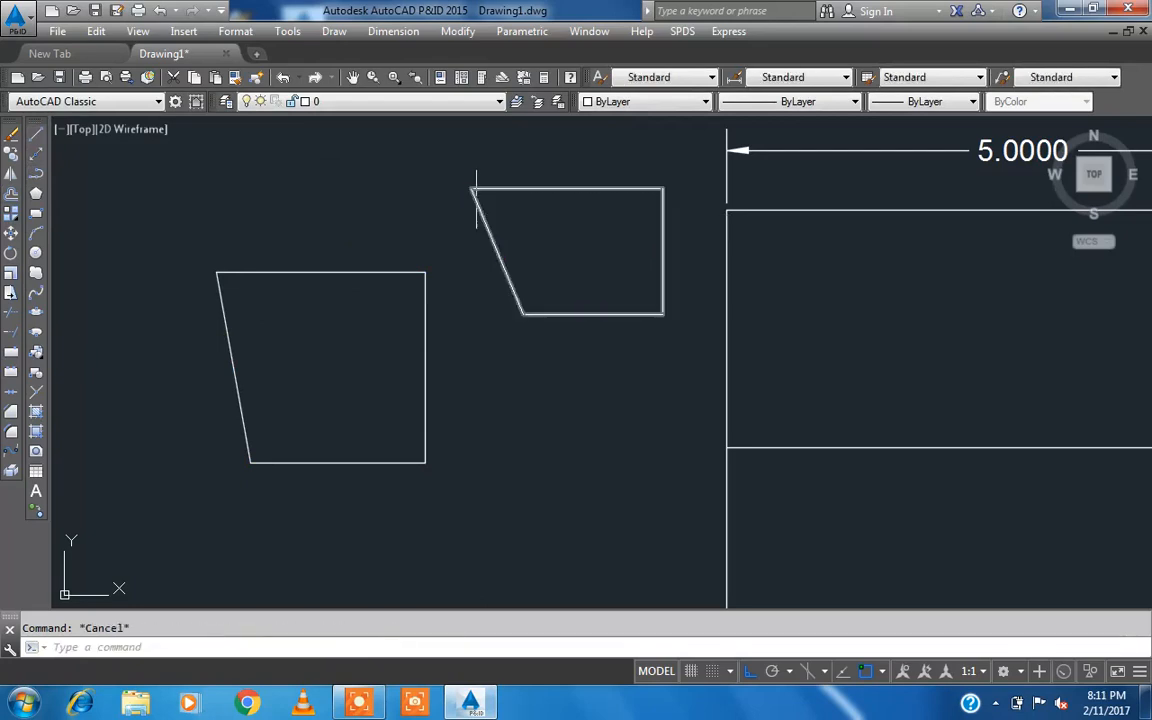
Step: Convert the four lines of the larger slanted-side shape into a region again
click(36, 455)
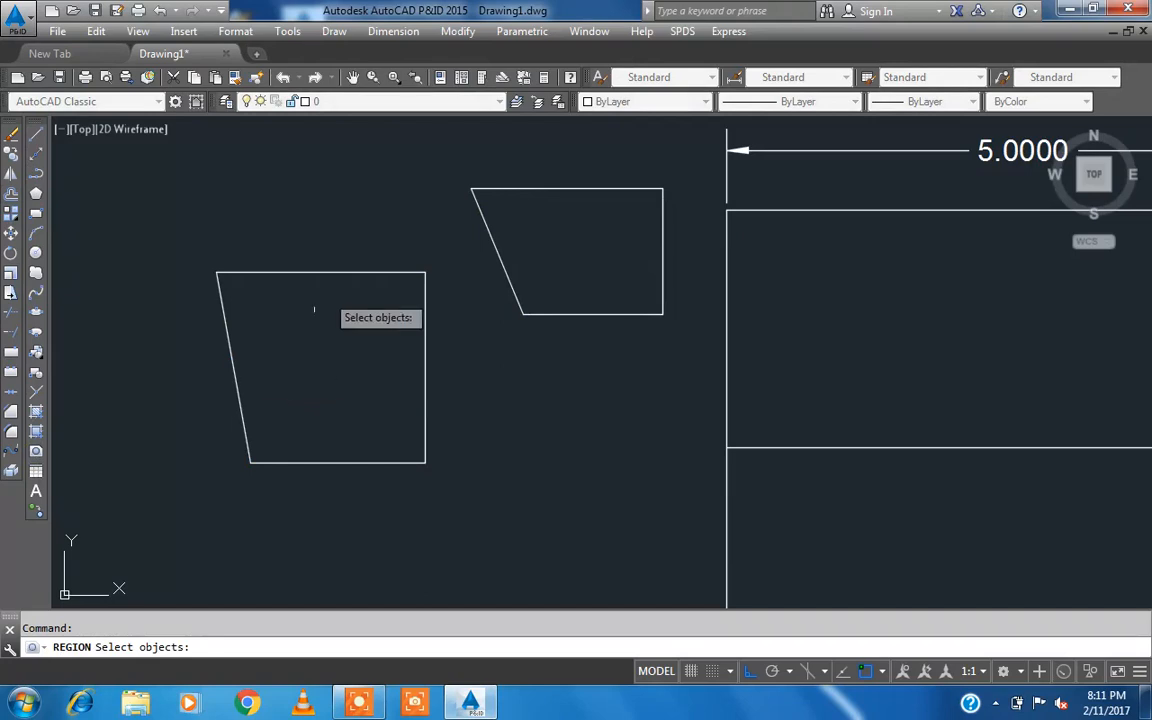
click(448, 490)
click(143, 222)
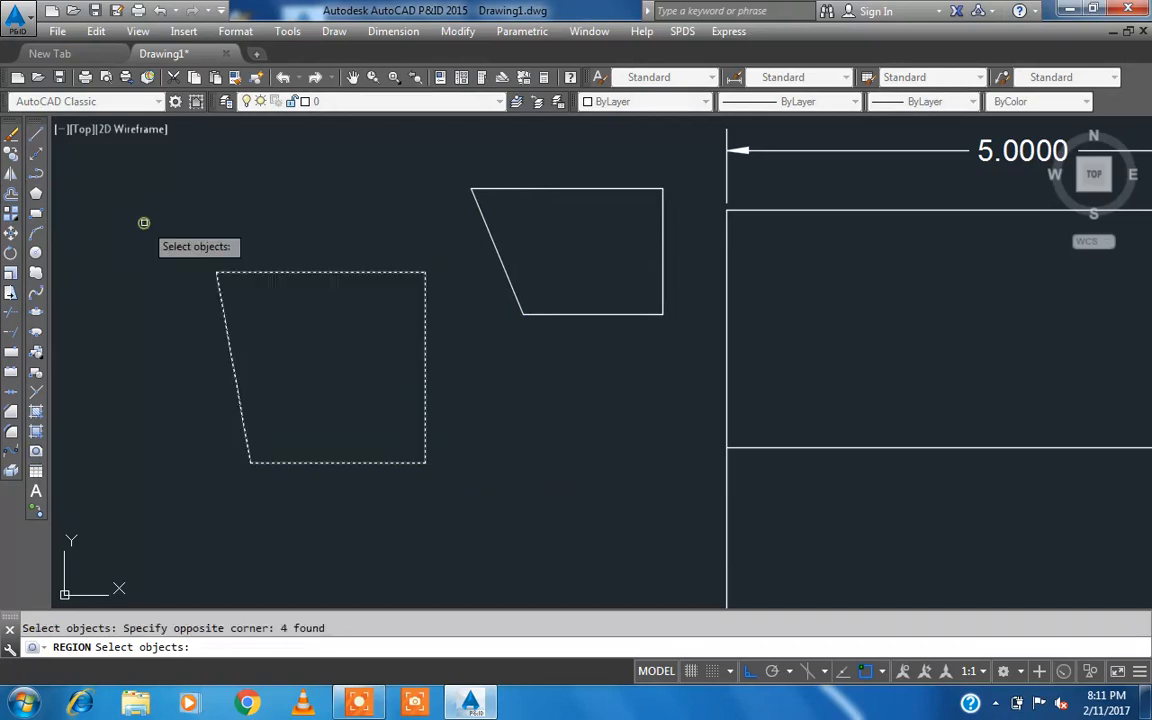
key(Return)
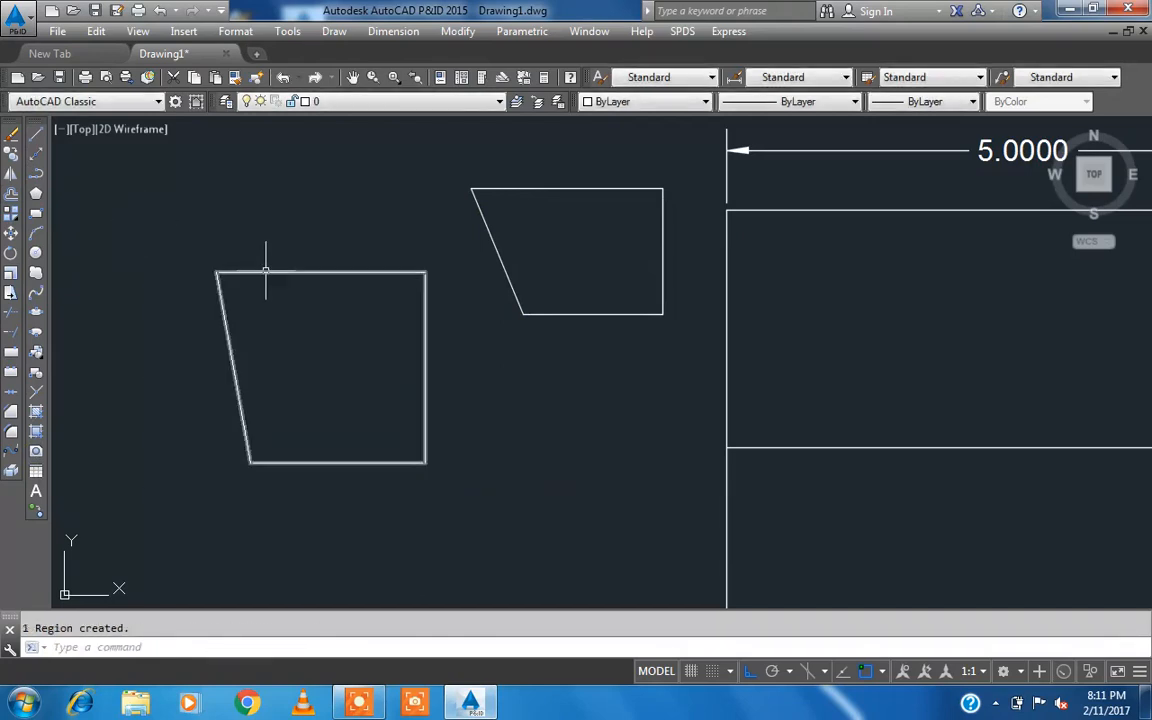
key(Escape)
Step: Explode the smaller four-sided polyline into lines and select its upper side to check it, clearing the selection
click(11, 469)
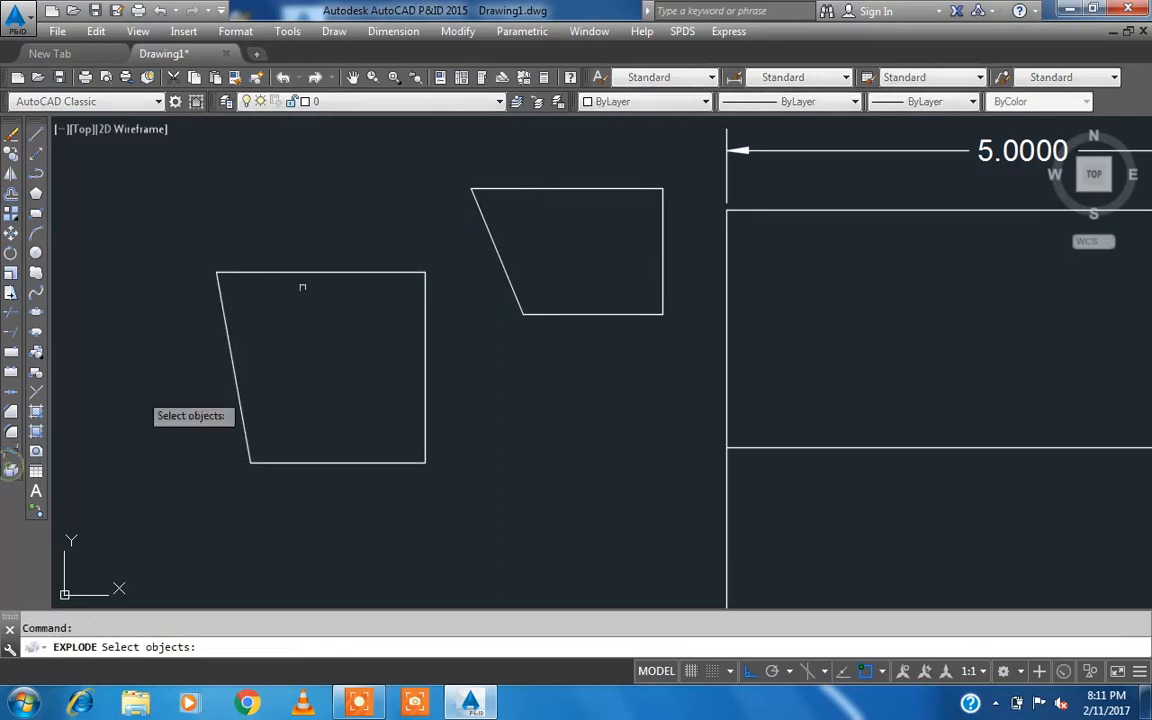
click(487, 188)
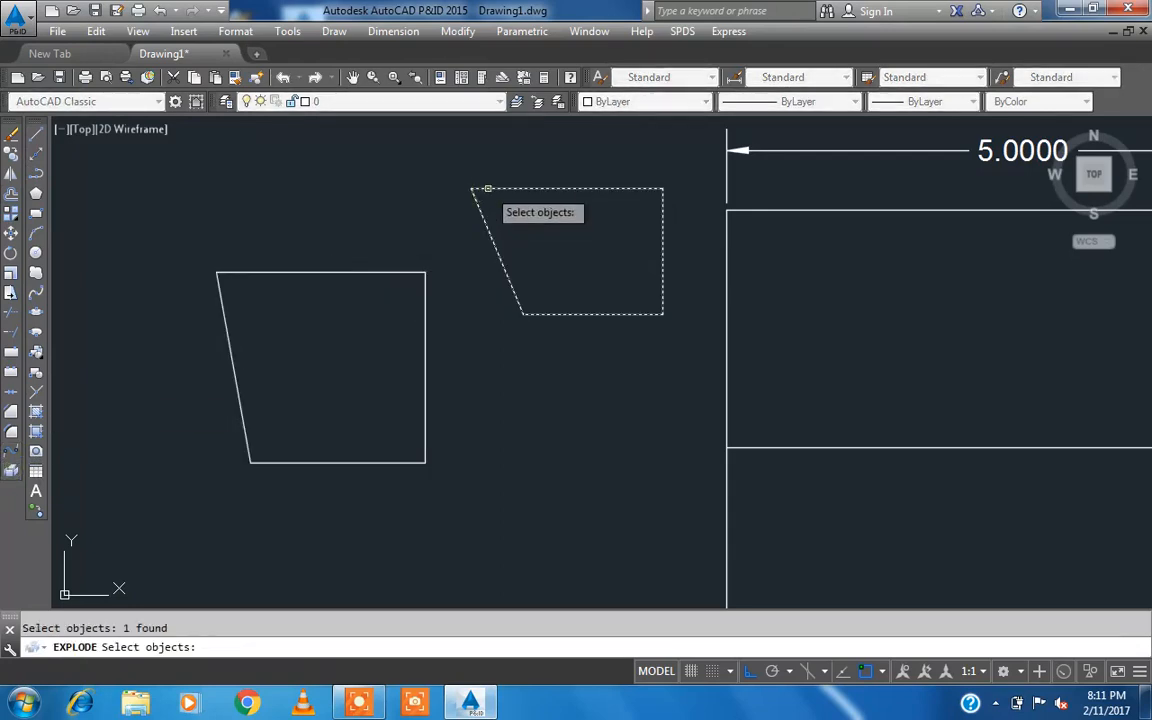
key(Return)
click(487, 188)
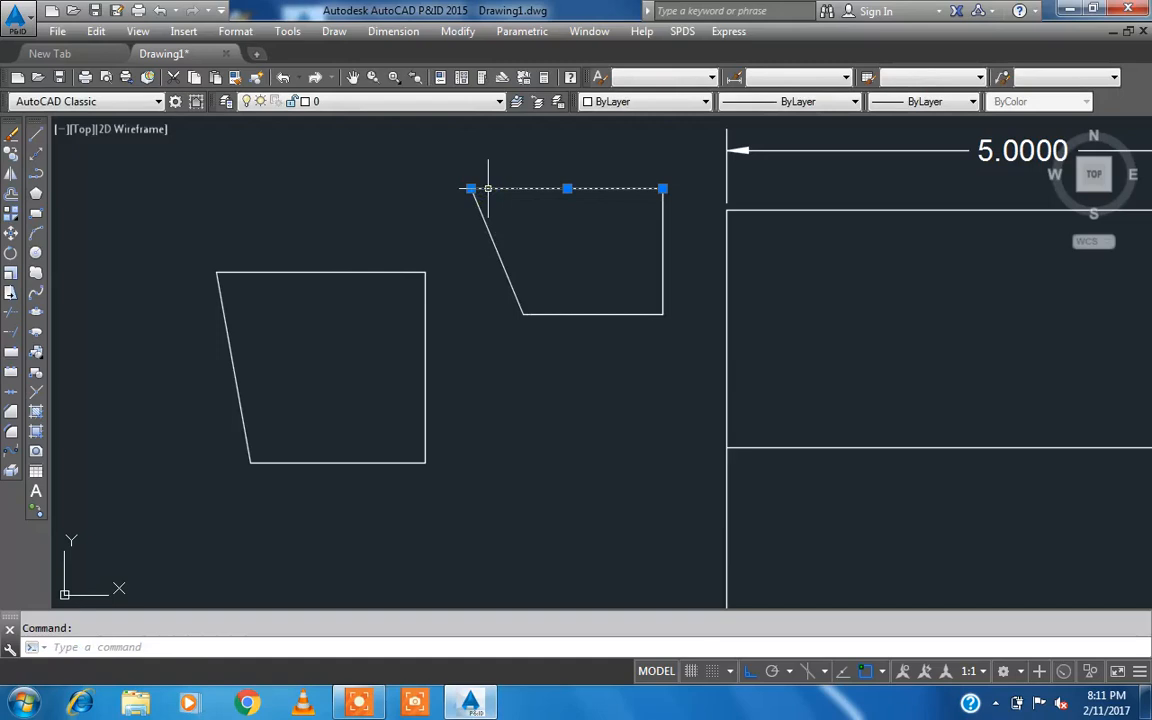
key(Escape)
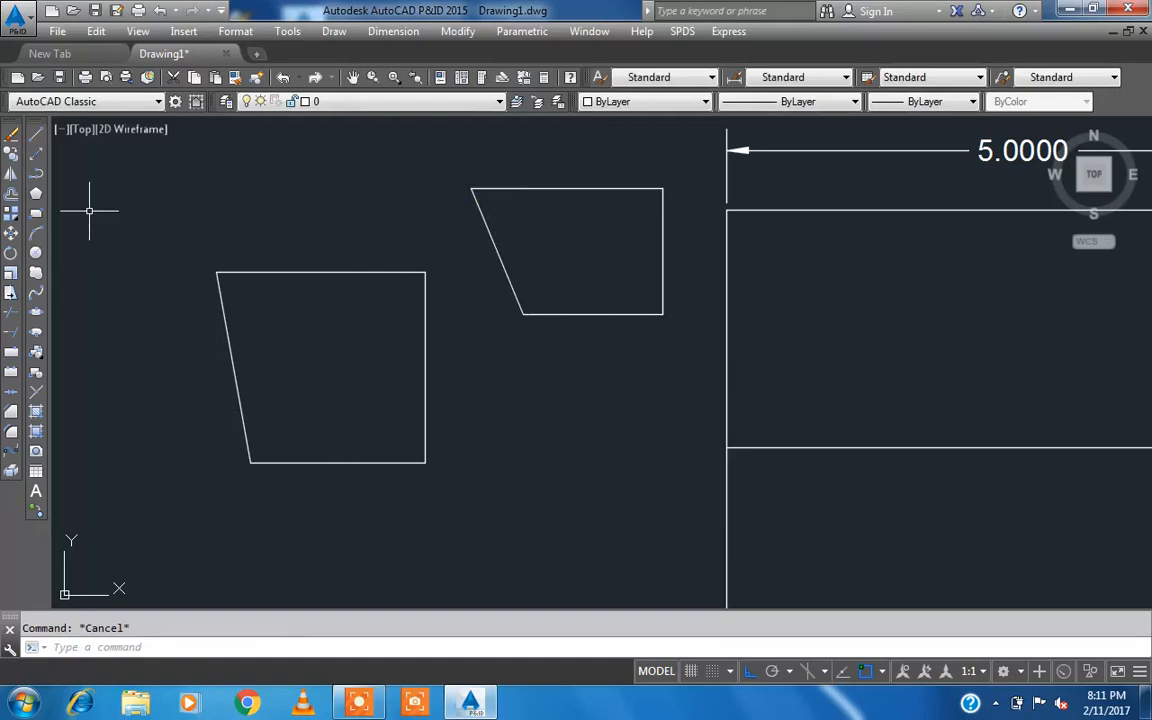
Step: Delete both four-sided shapes beside the dimensioned rectangle, including the remaining lines of the smaller one
scroll(334, 303, down, 4)
click(449, 409)
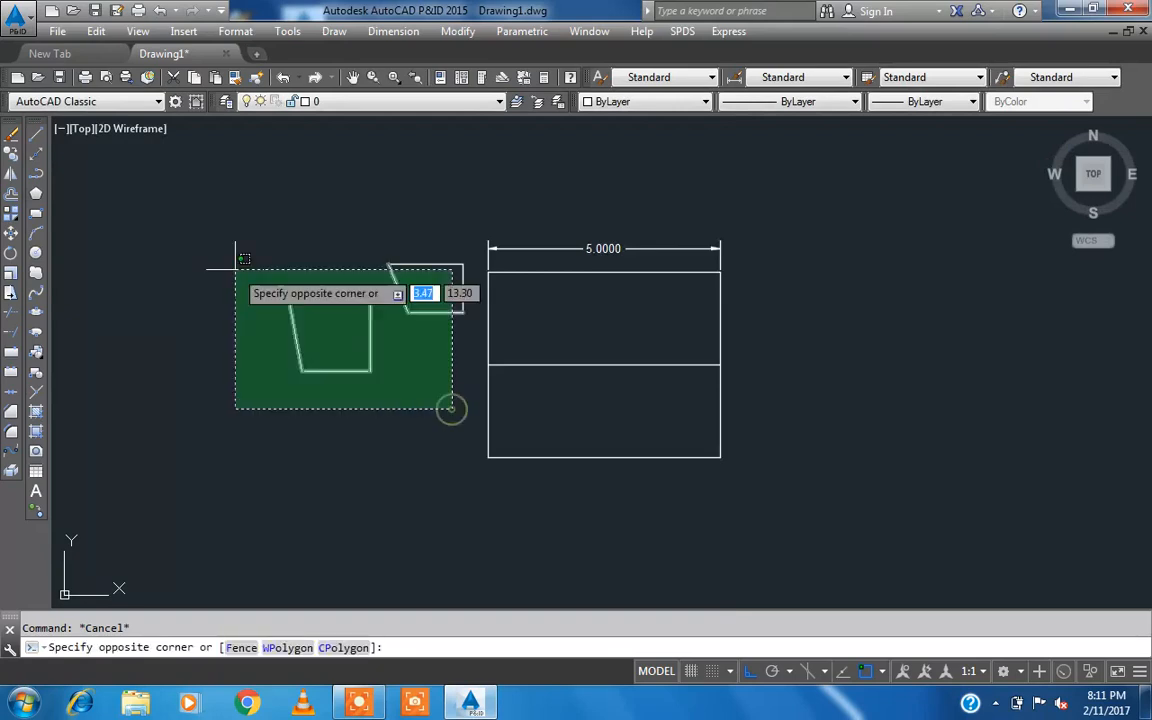
click(235, 268)
key(Delete)
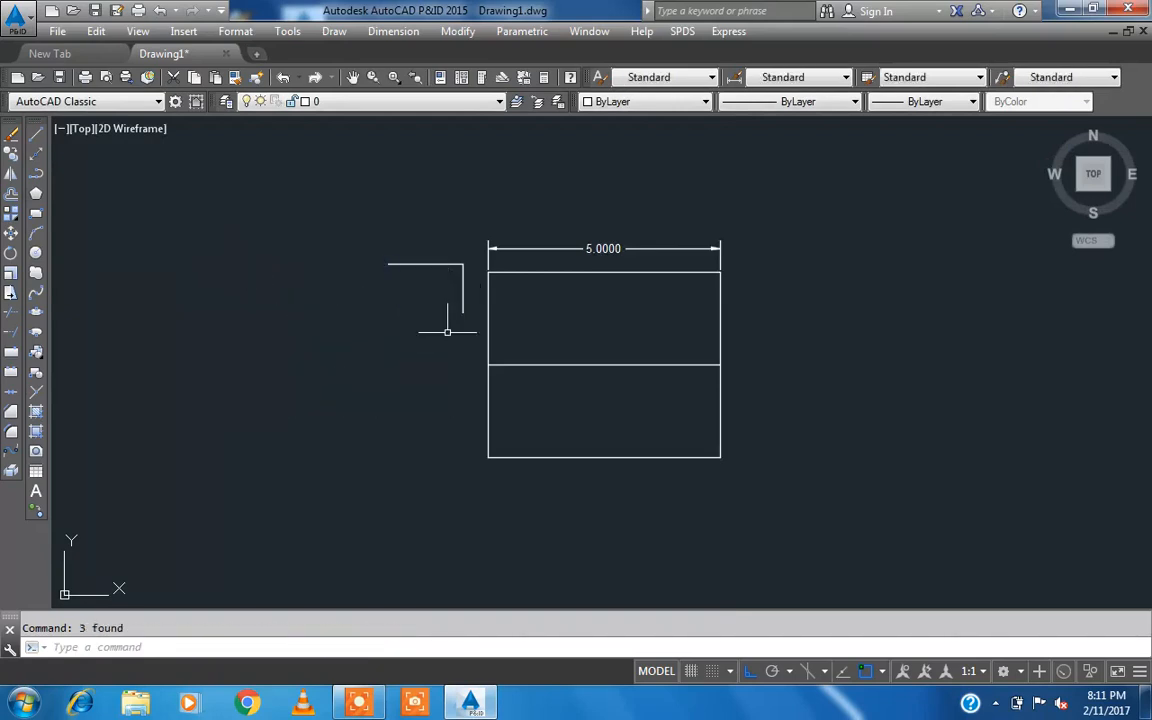
click(470, 329)
click(373, 231)
key(Delete)
Step: Draw a 7-sided polygon inscribed in a circle of radius 2 to the left of the dimensioned rectangle
click(37, 194)
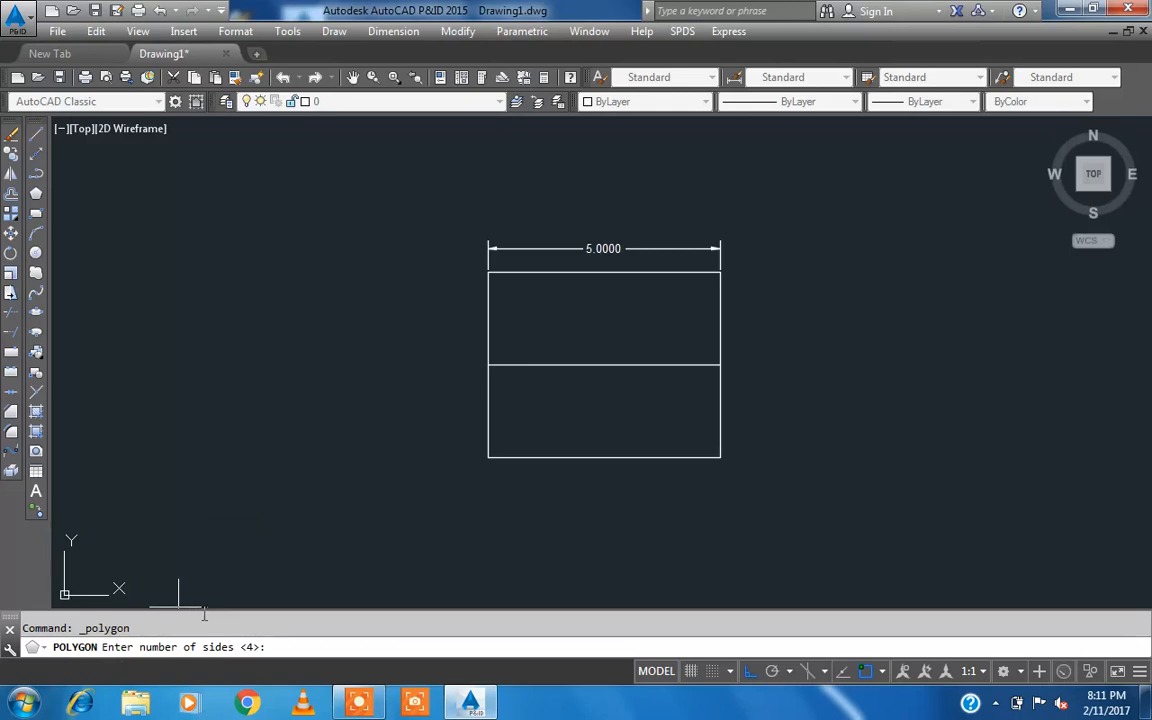
click(361, 706)
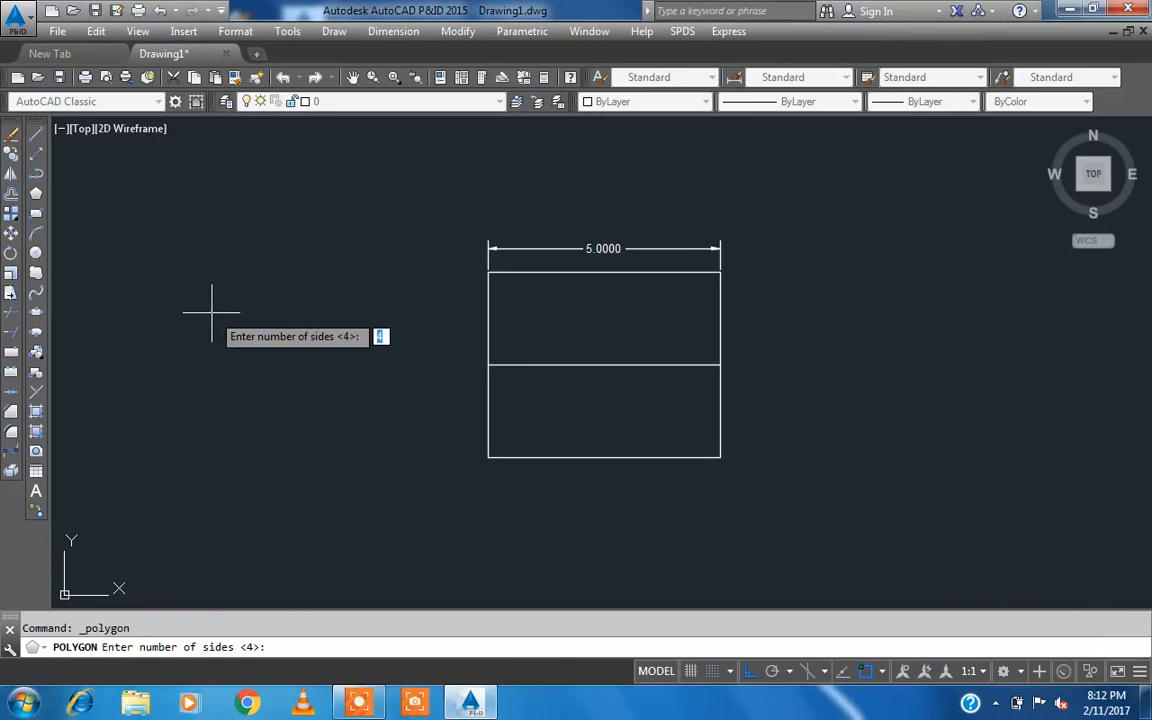
text(7)
key(Return)
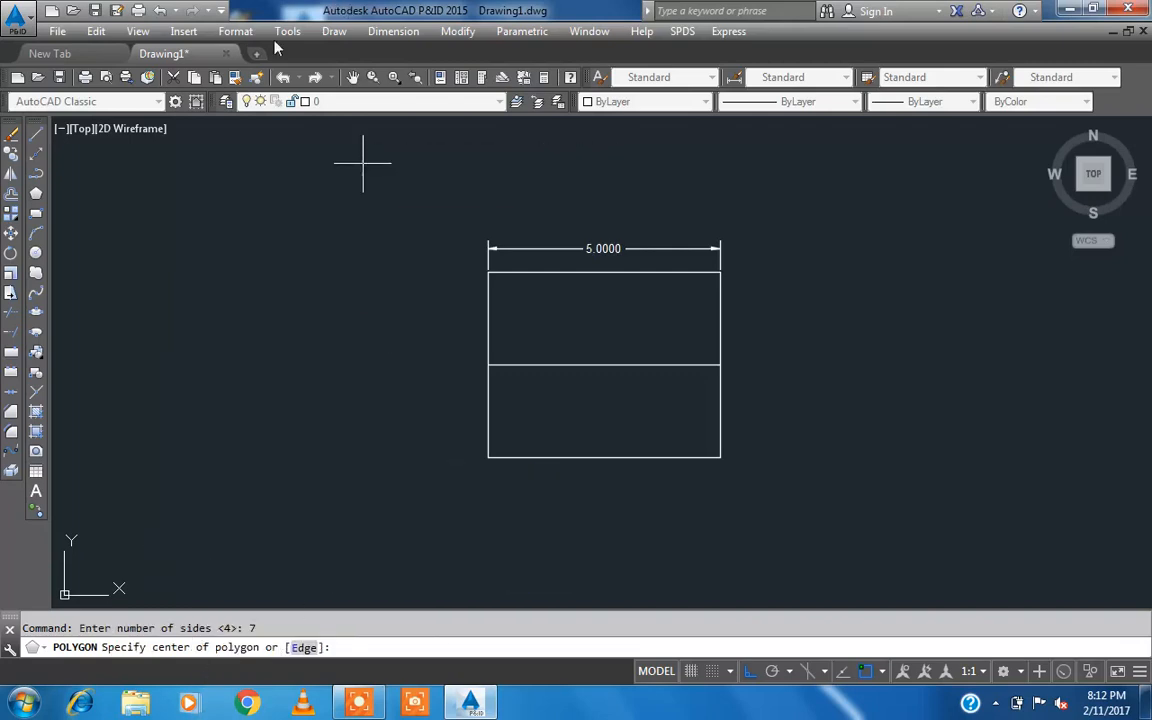
click(277, 339)
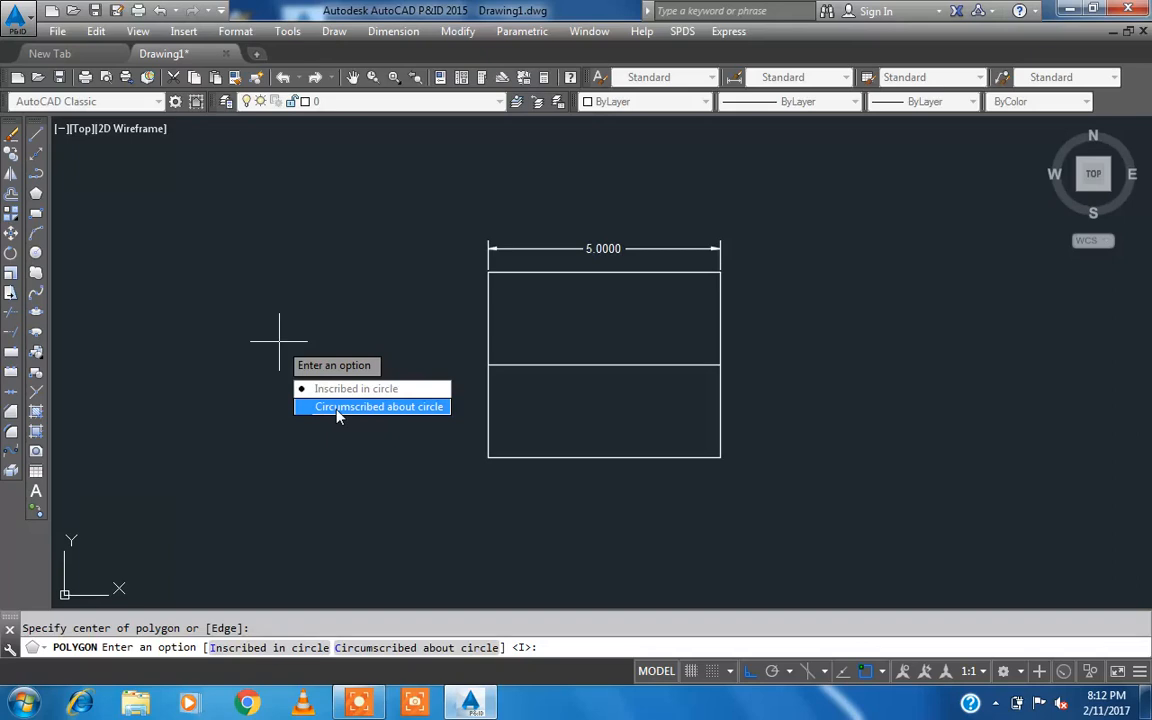
text(c)
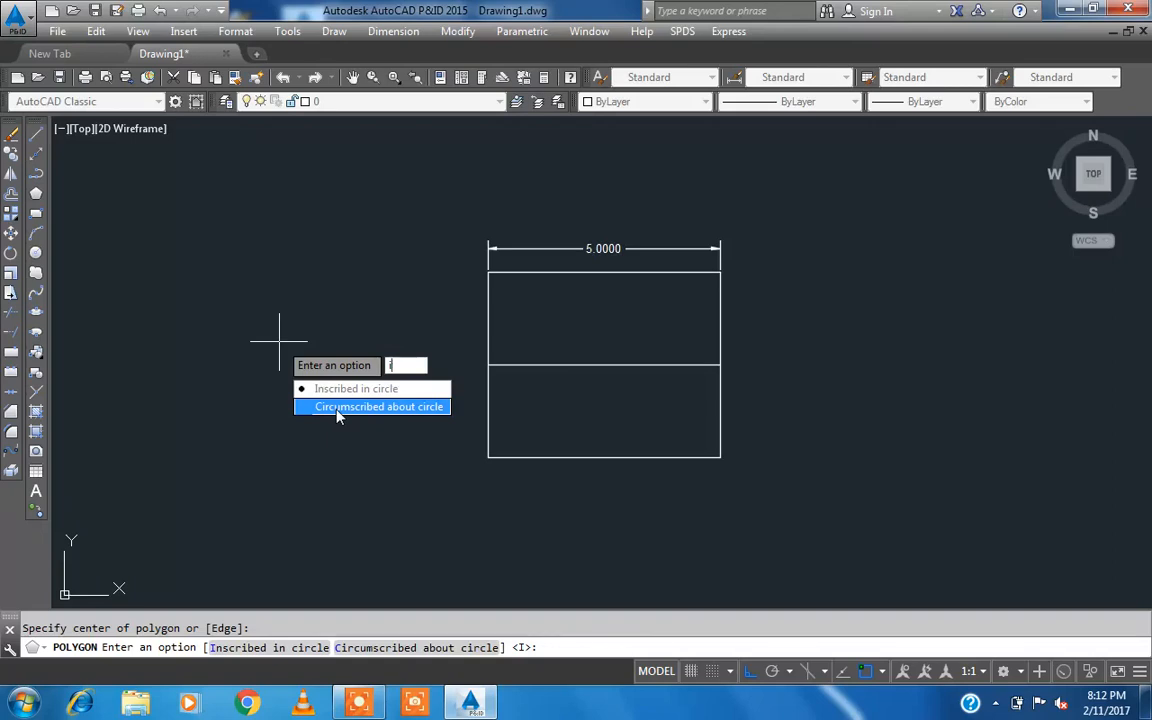
key(Return)
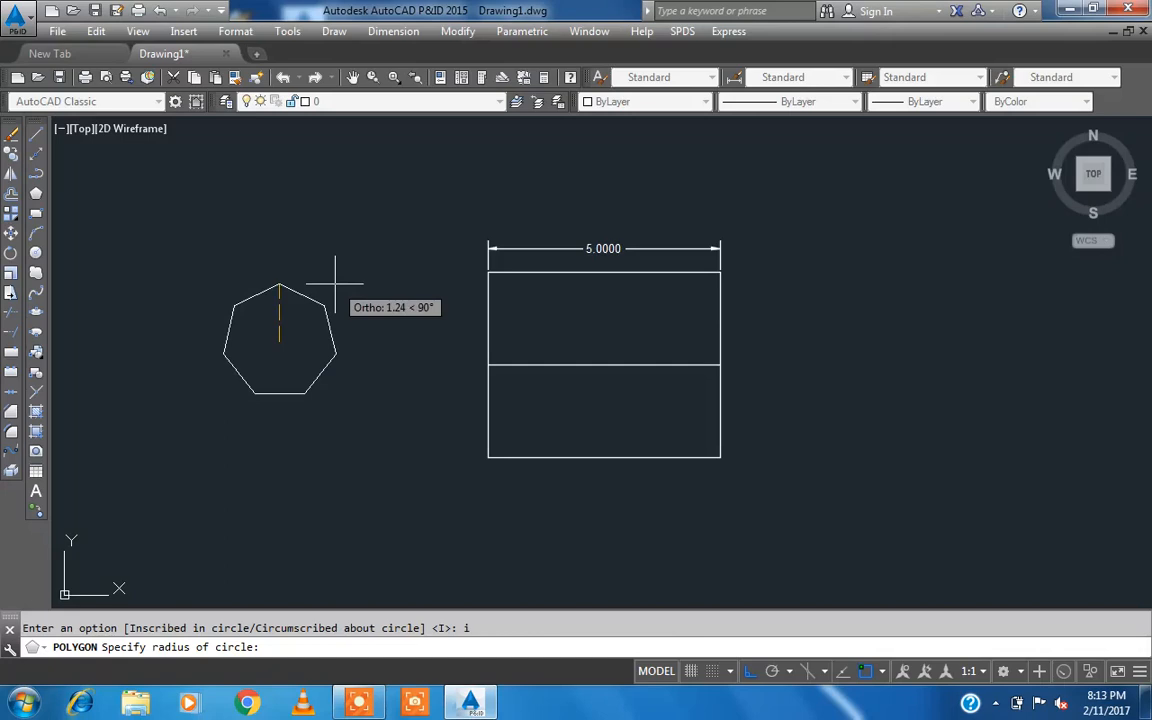
text(2)
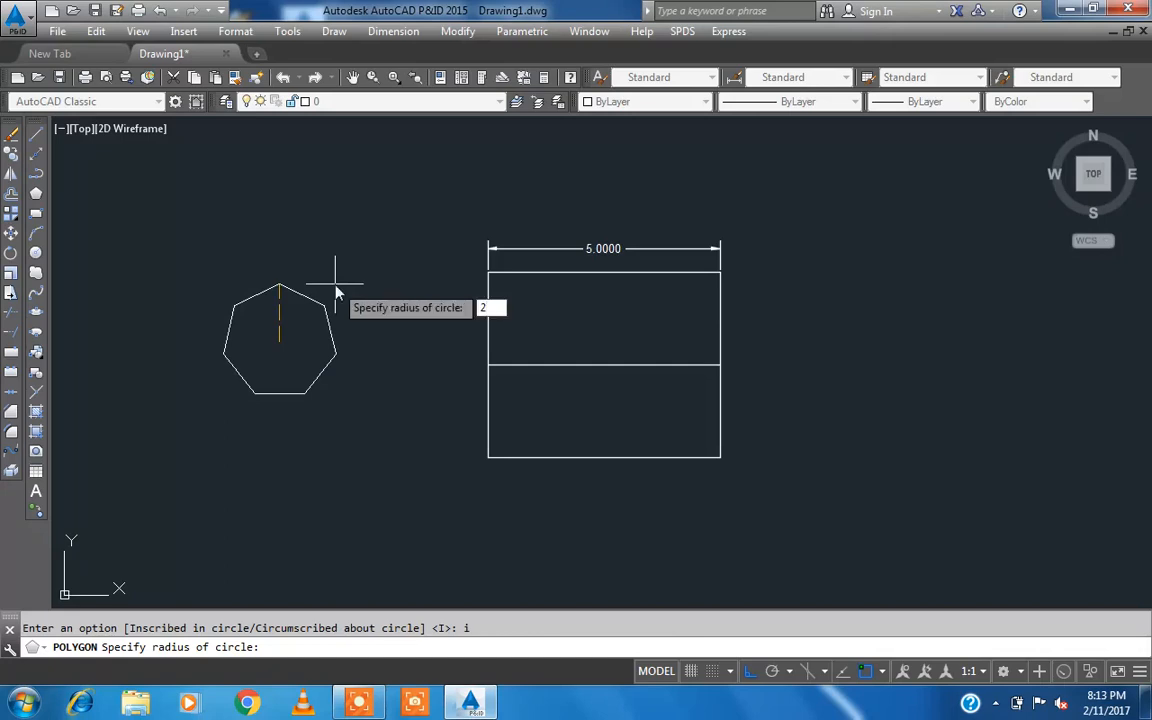
key(Return)
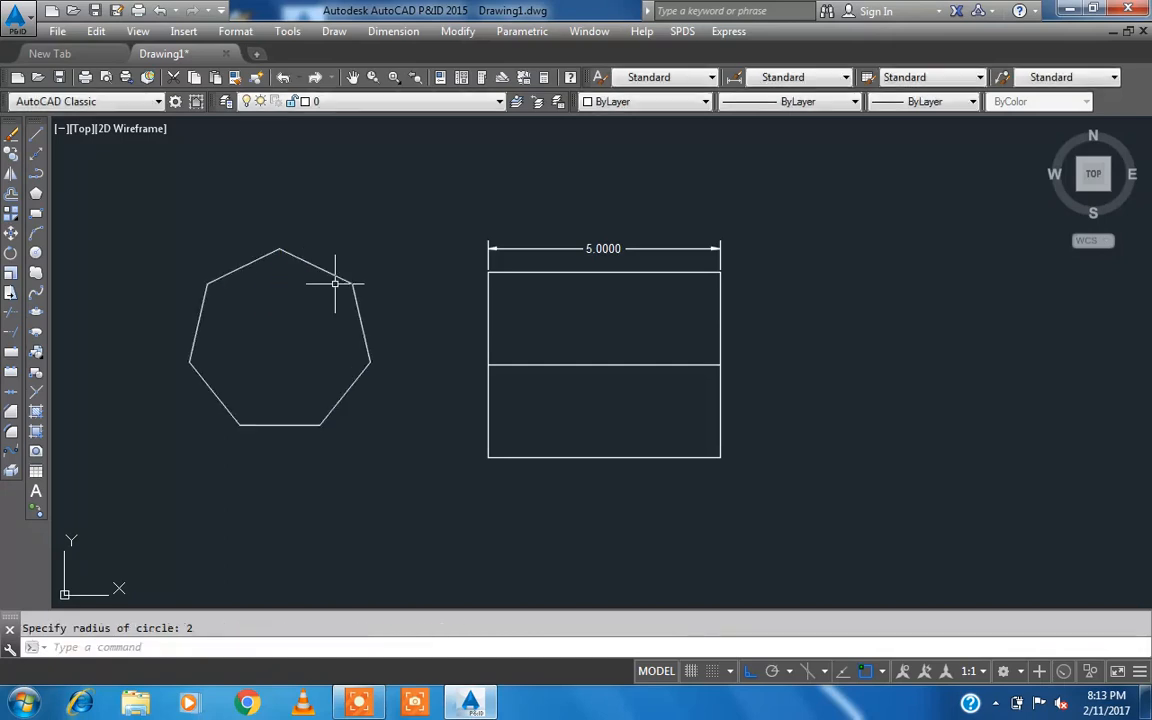
Step: Draw a freehand rectangle from two opposite corners to the right of the dimensioned rectangle
click(40, 213)
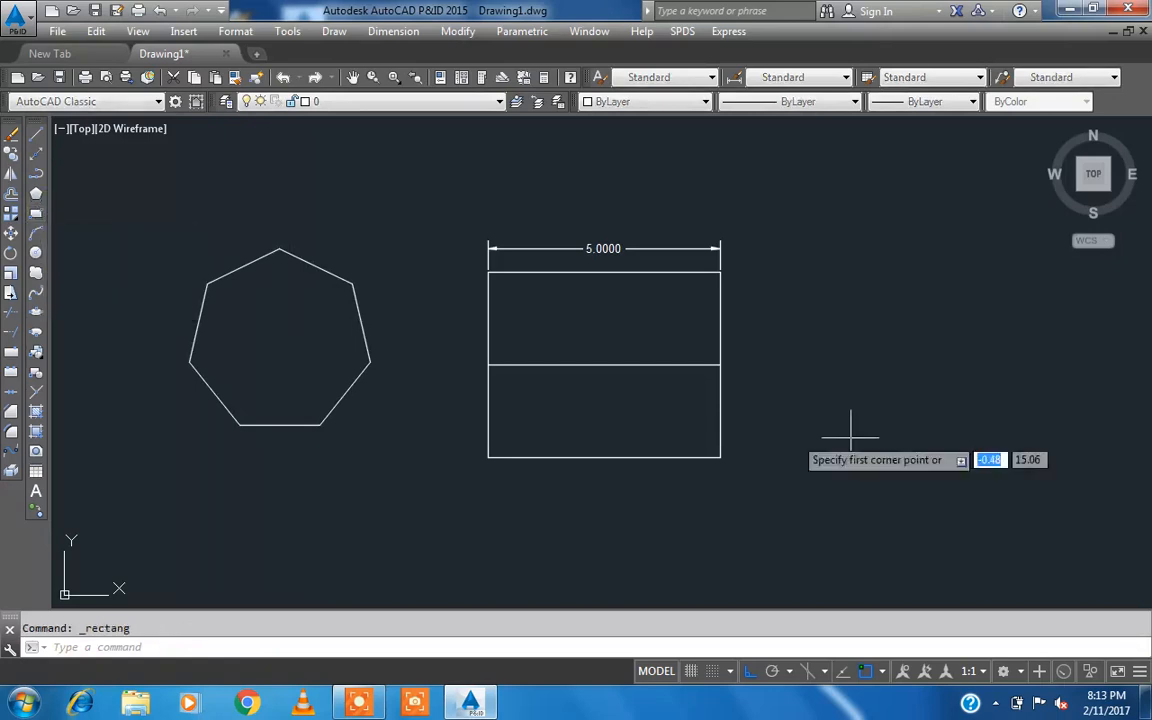
click(780, 240)
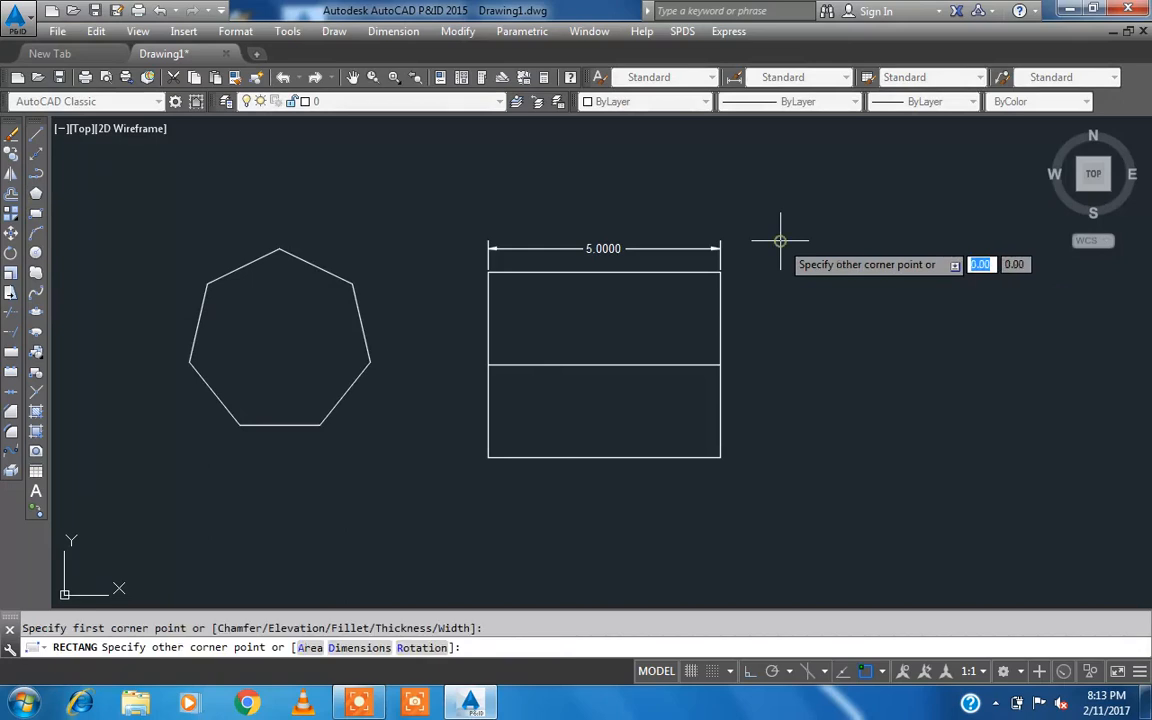
click(994, 377)
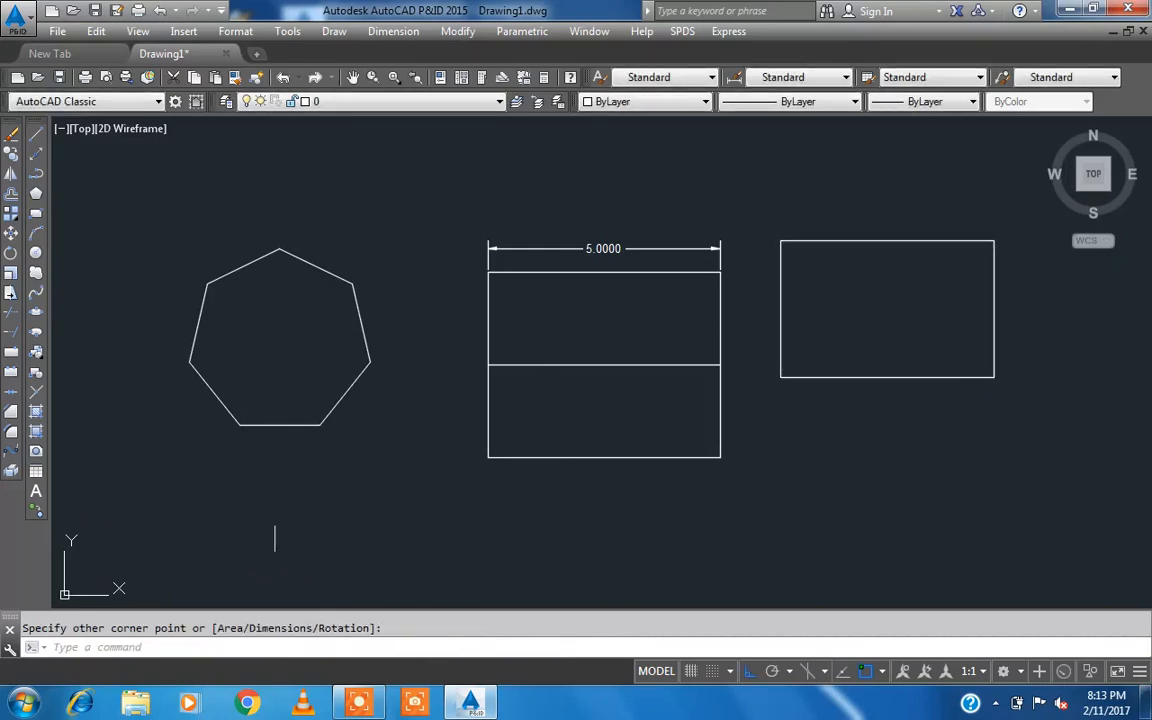
Step: Delete the seven-sided polygon
click(411, 429)
click(308, 357)
key(Delete)
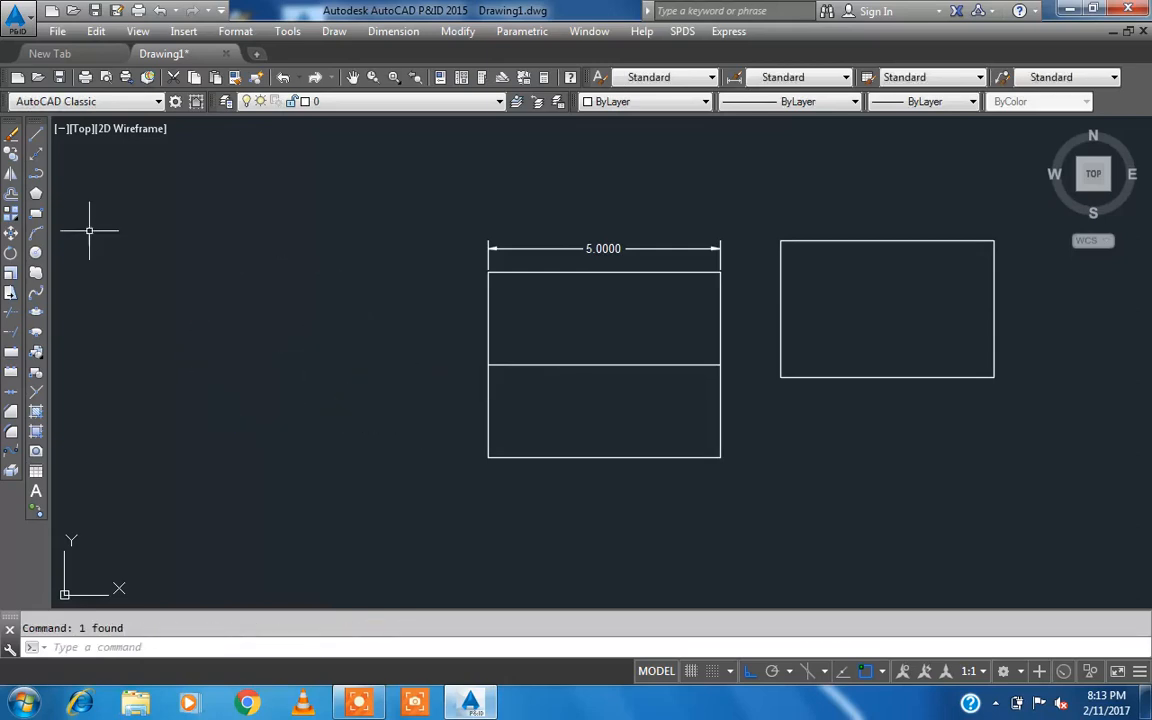
Step: Draw a rectangle 5 wide and 4 high to the upper left of the dimensioned rectangle by entering its other corner
click(36, 215)
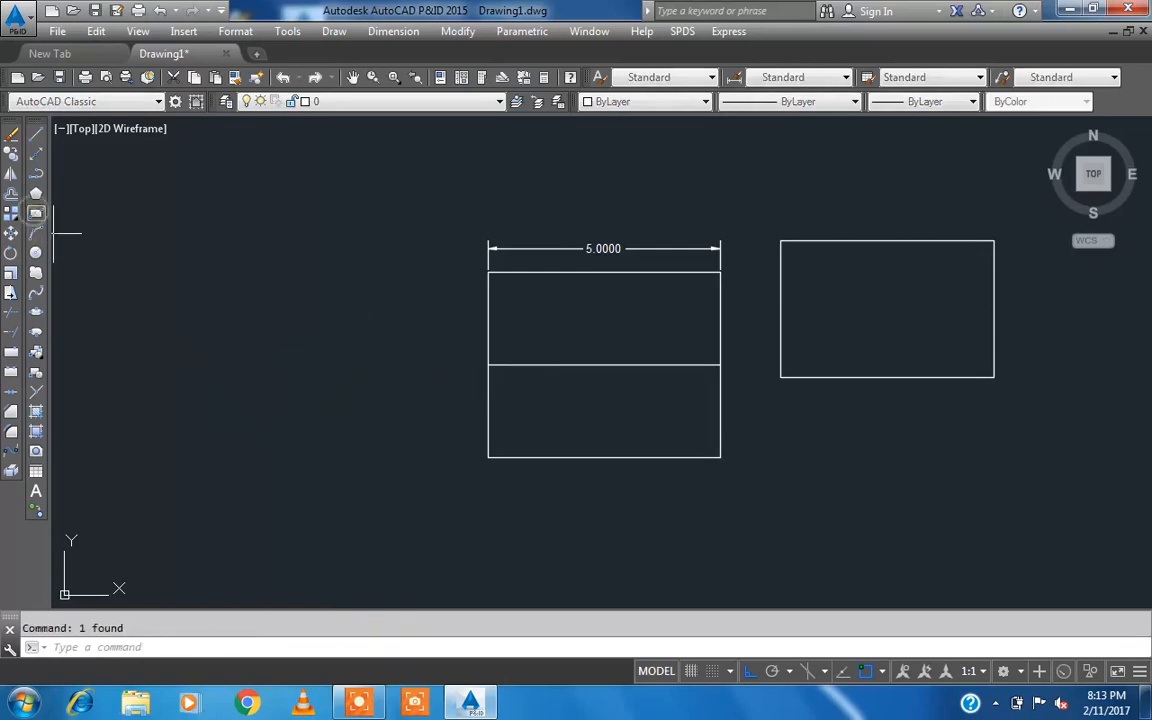
click(132, 215)
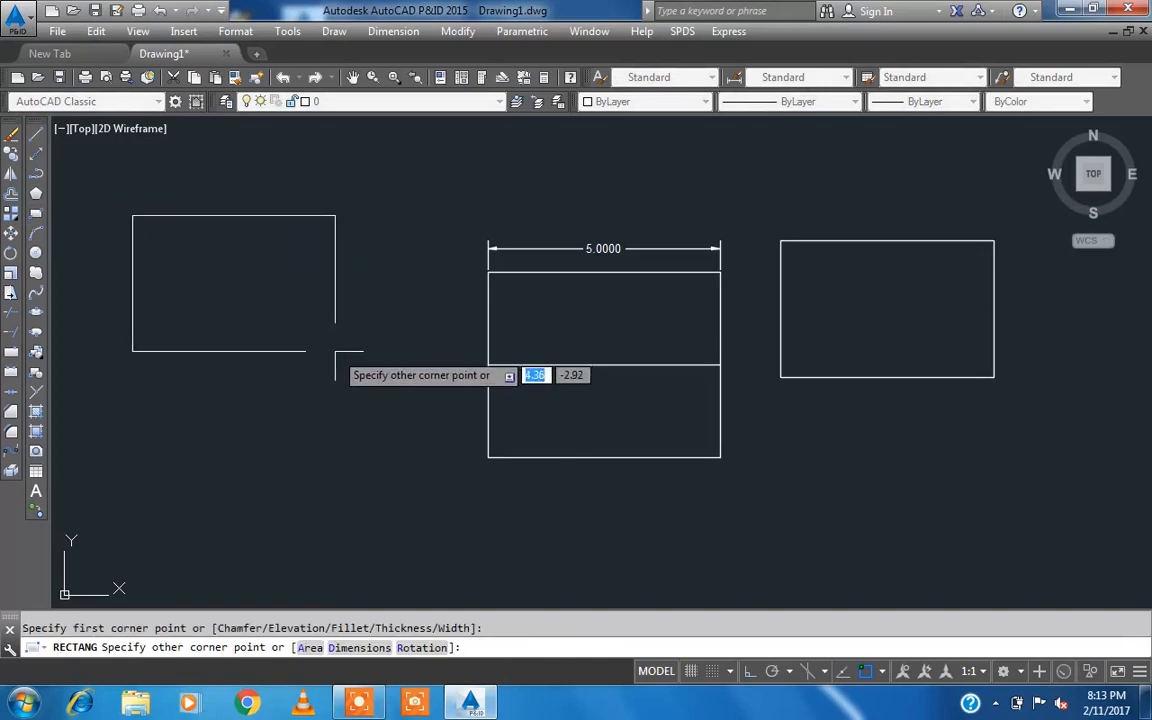
key(F8)
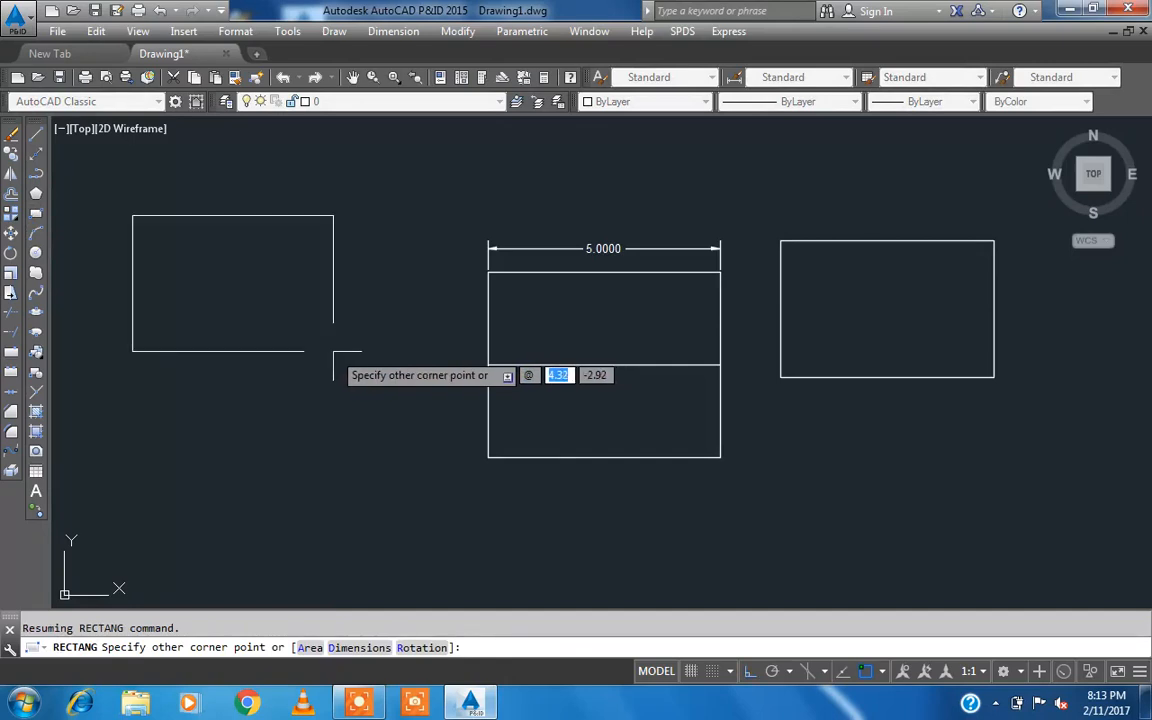
text(5)
key(Tab)
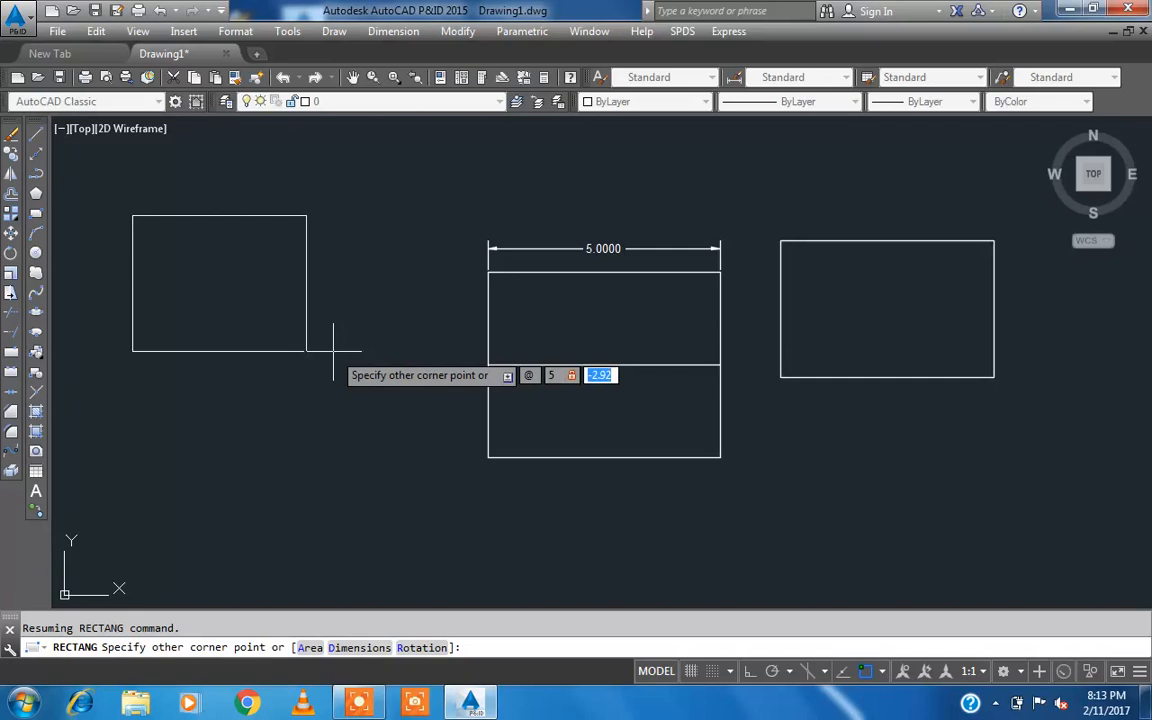
text(4)
key(Return)
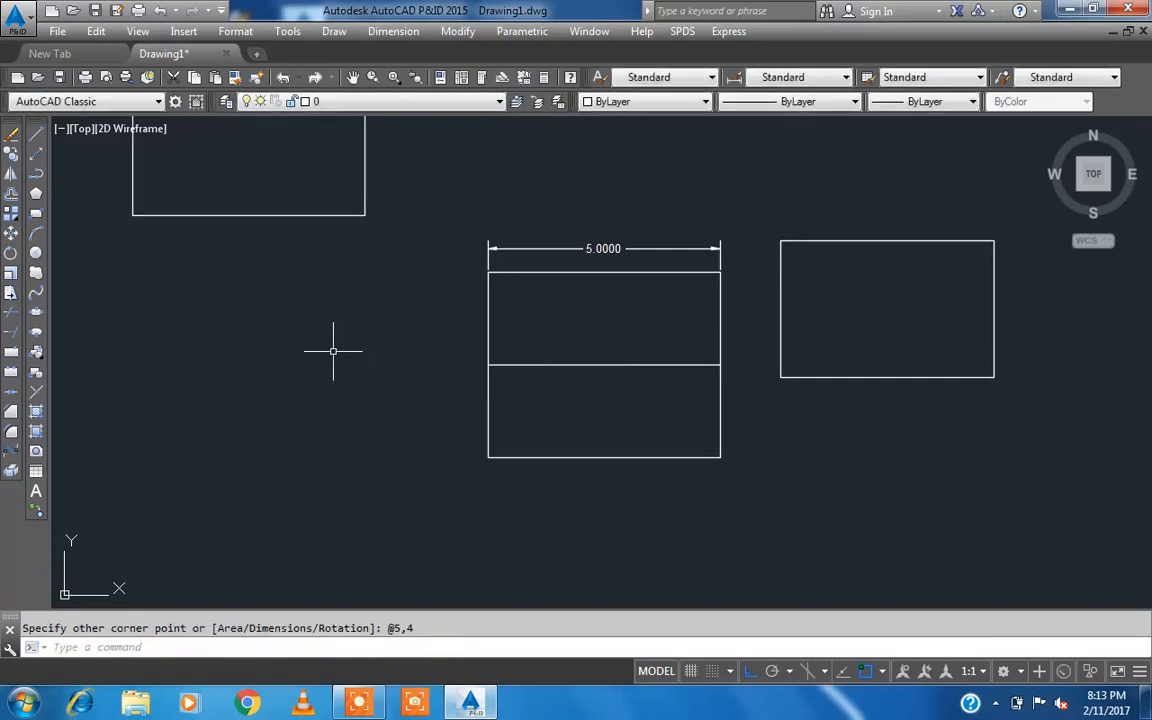
Step: Add a linear dimension to the top edge of the 5 by 4 rectangle, with the dimension line above it
scroll(375, 357, down, 3)
scroll(288, 240, up, 2)
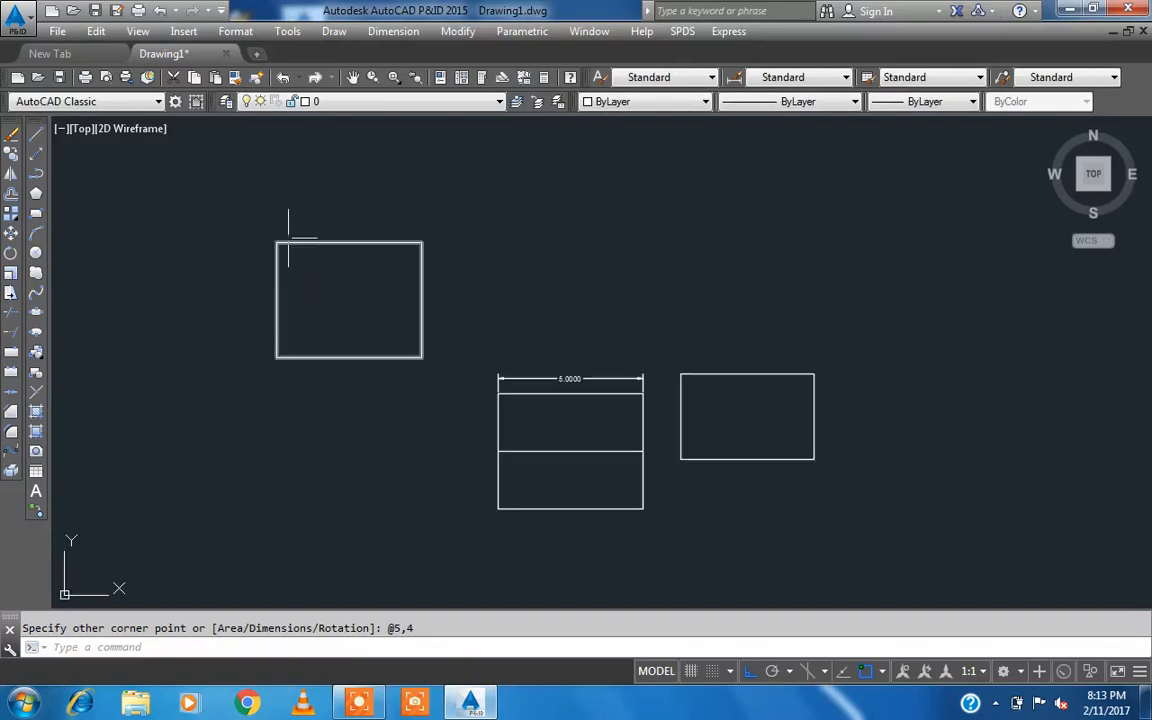
click(393, 31)
click(398, 87)
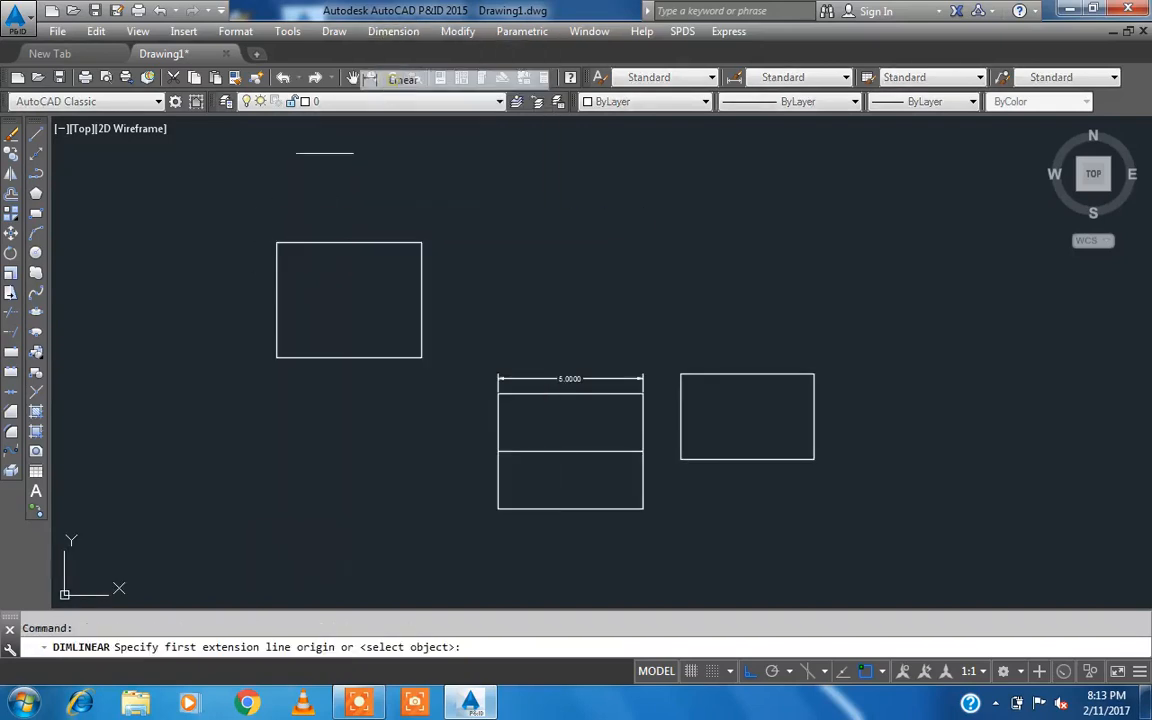
click(277, 243)
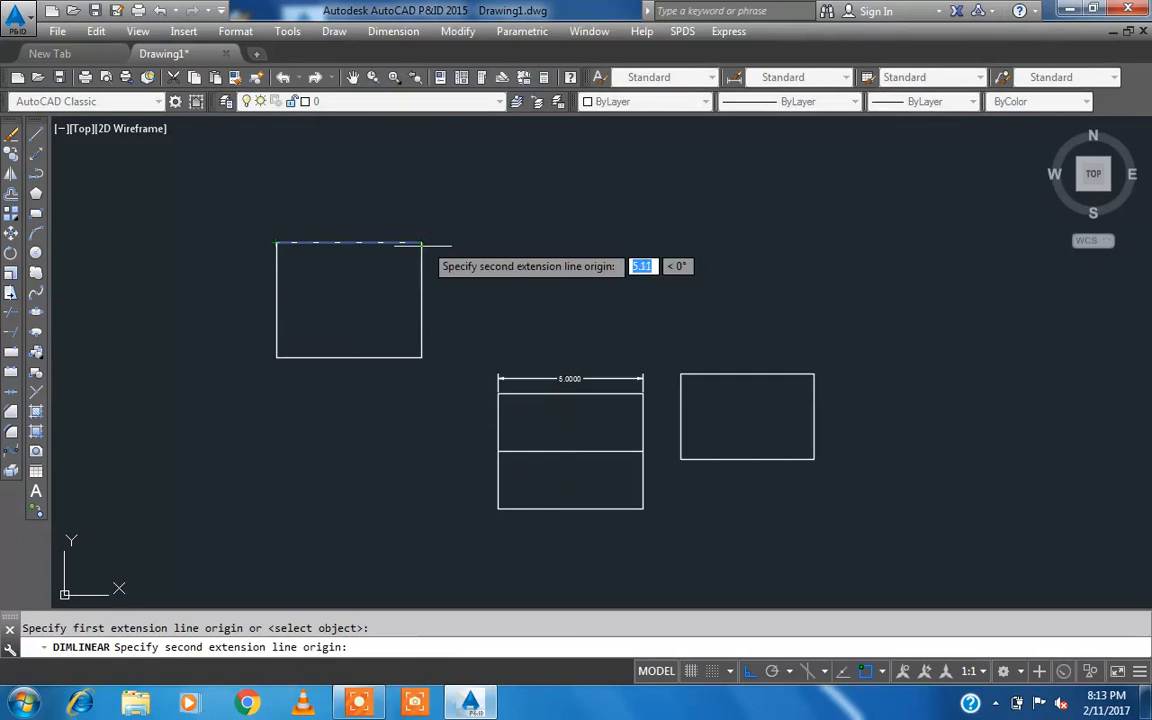
click(422, 243)
click(398, 206)
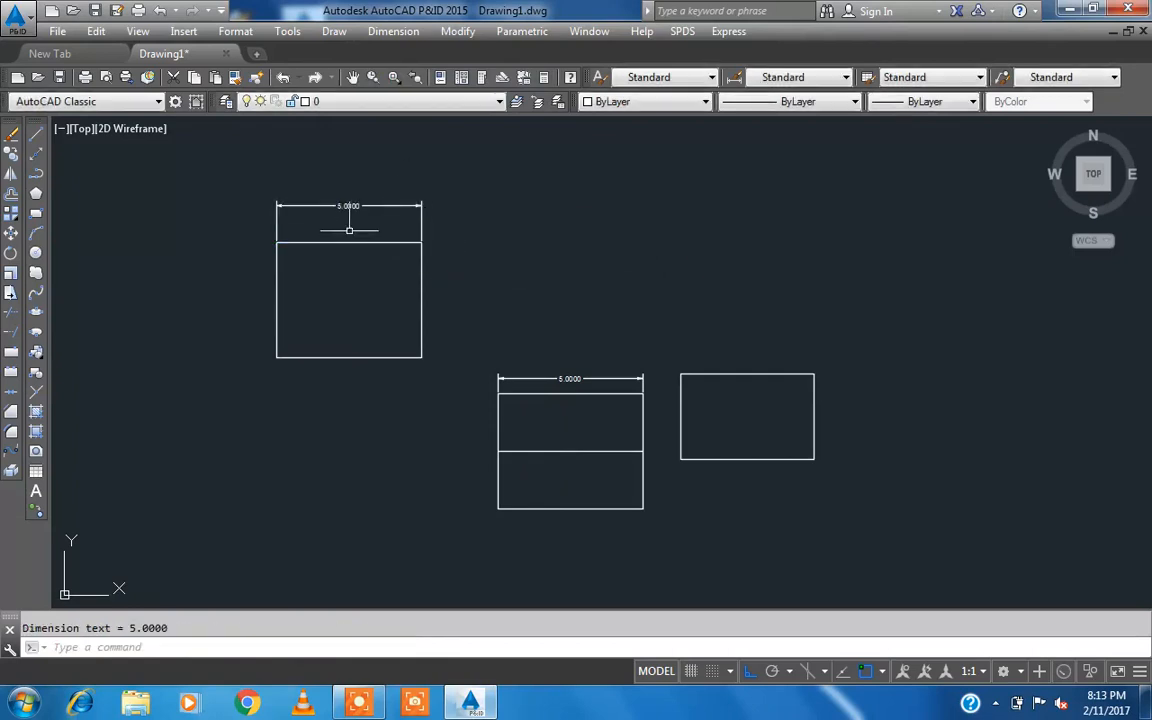
Step: Draw a three-point arc in the empty area to the right of the freehand rectangle
scroll(257, 211, up, 1)
scroll(134, 188, down, 3)
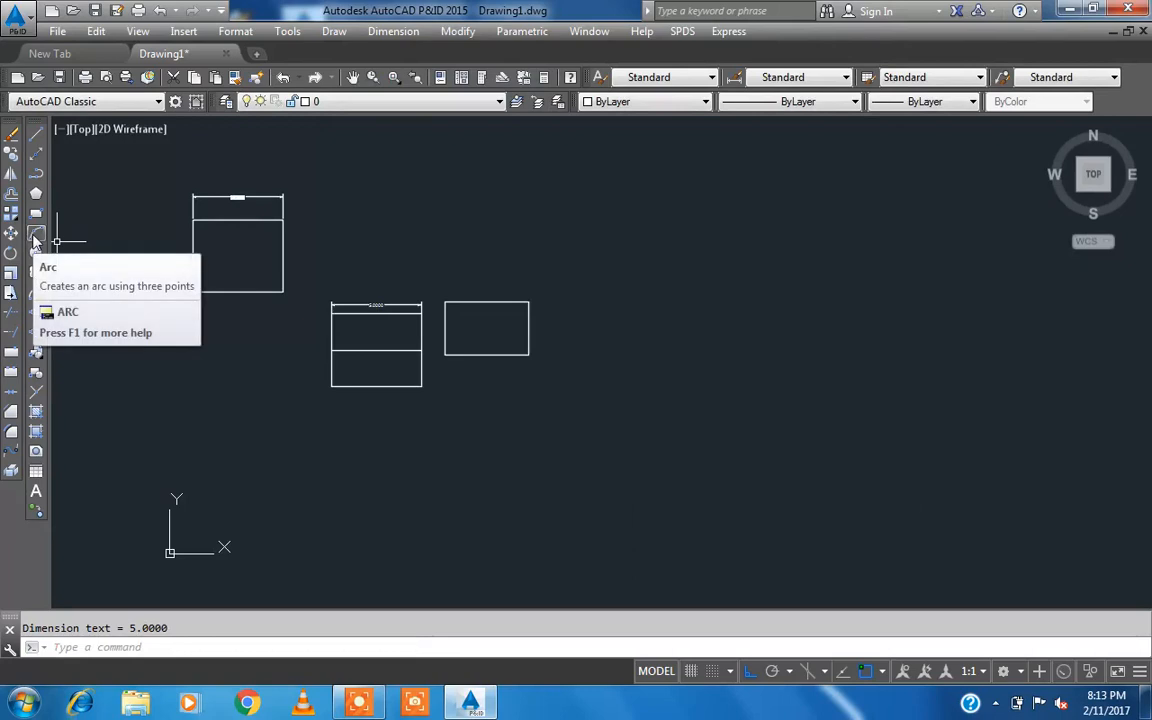
click(35, 241)
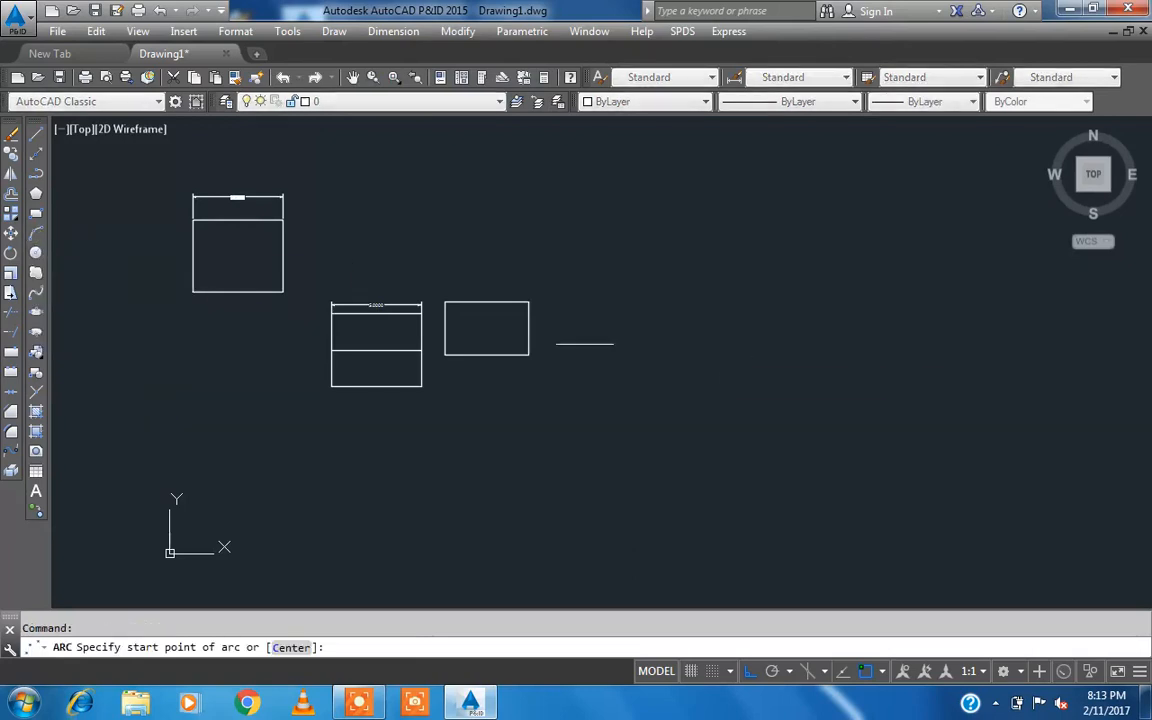
click(687, 342)
click(766, 282)
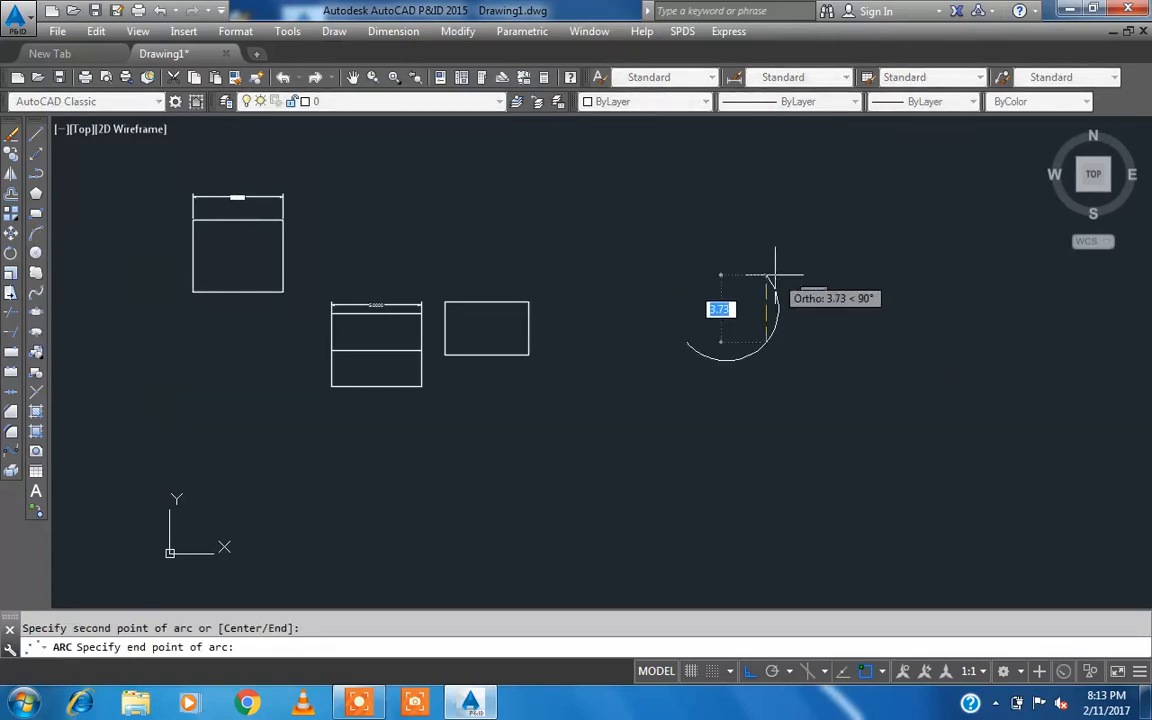
click(769, 263)
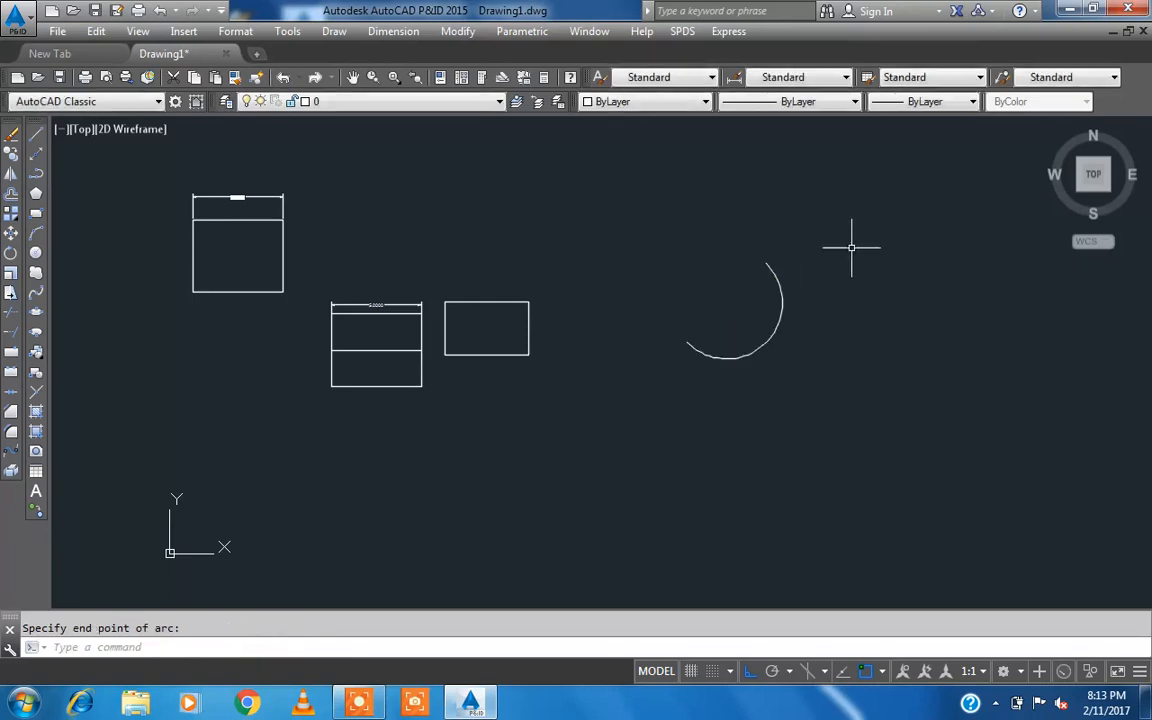
Step: Draw an arc by start, center and end to the lower right of the first arc, switching ortho mode off for its end point
click(331, 31)
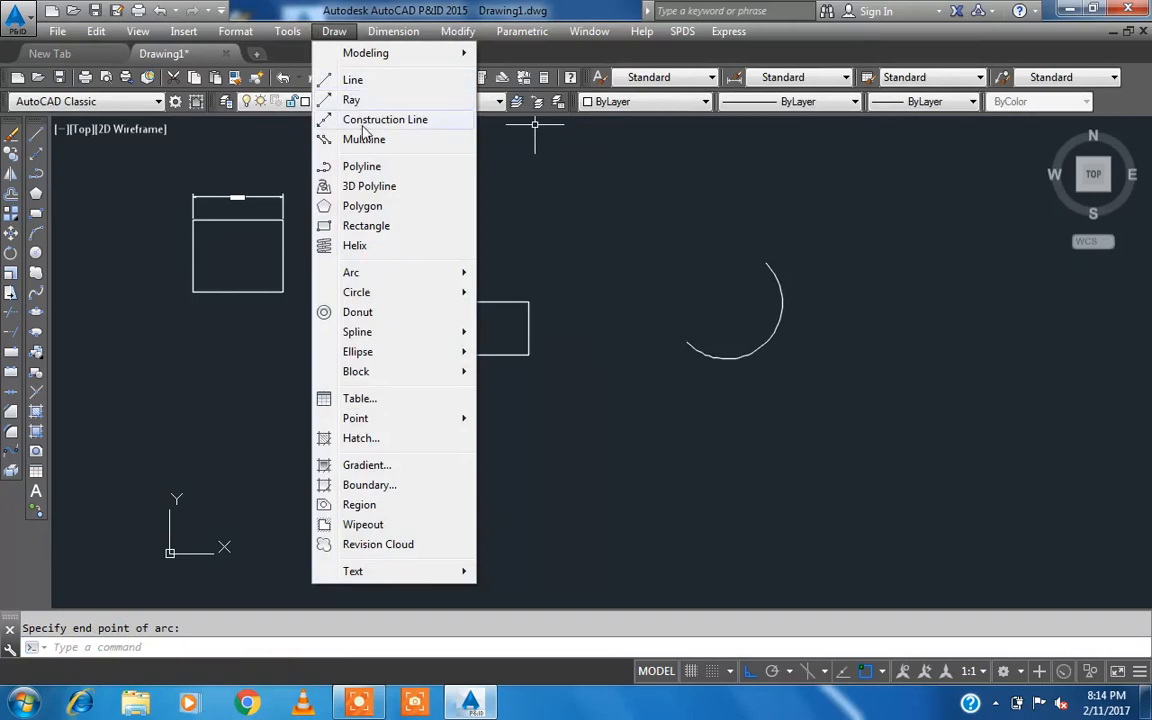
mouse_move(393, 273)
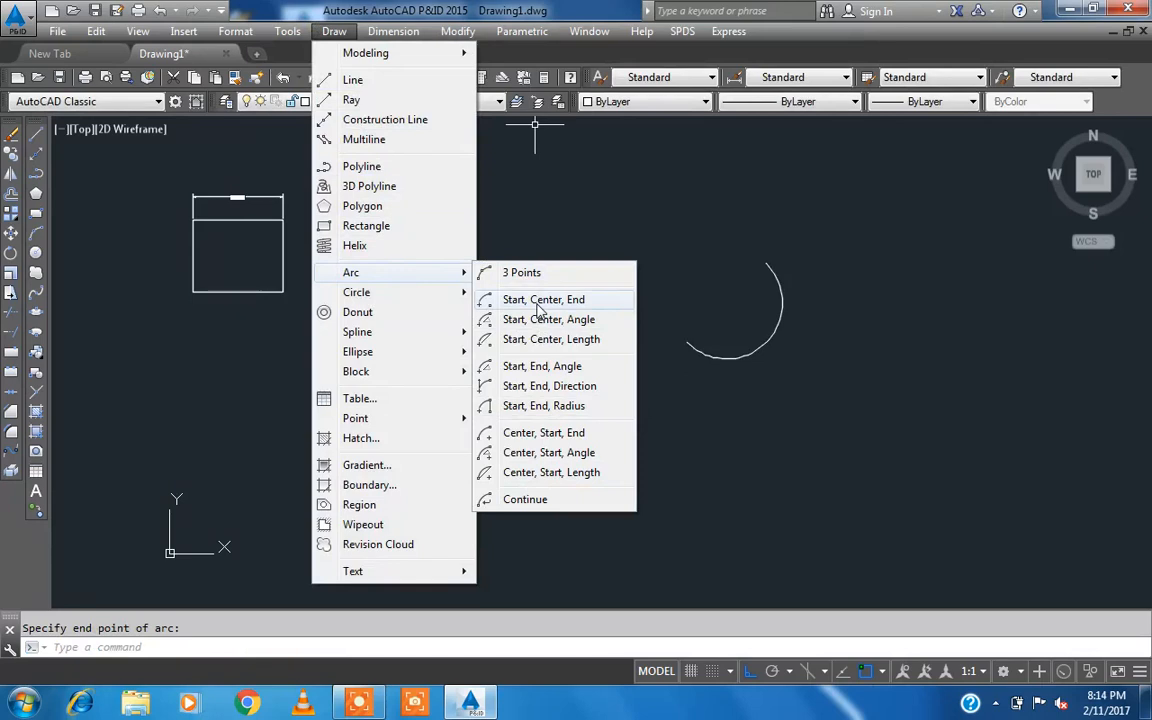
click(537, 306)
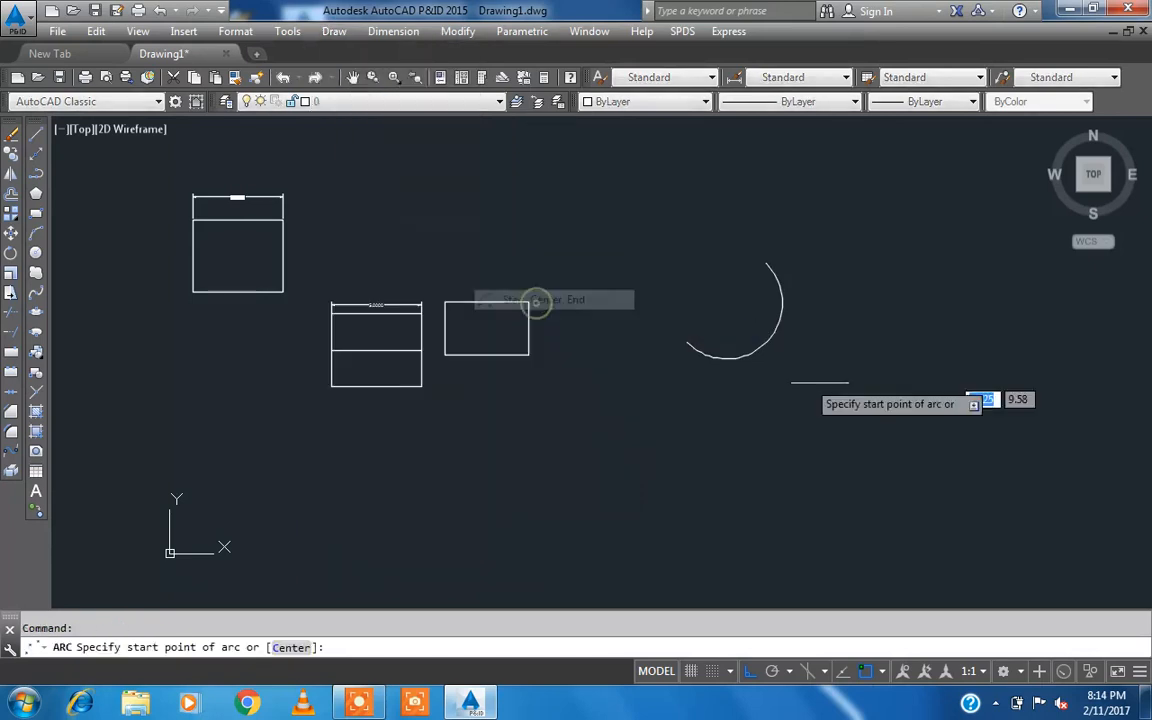
click(849, 321)
click(850, 437)
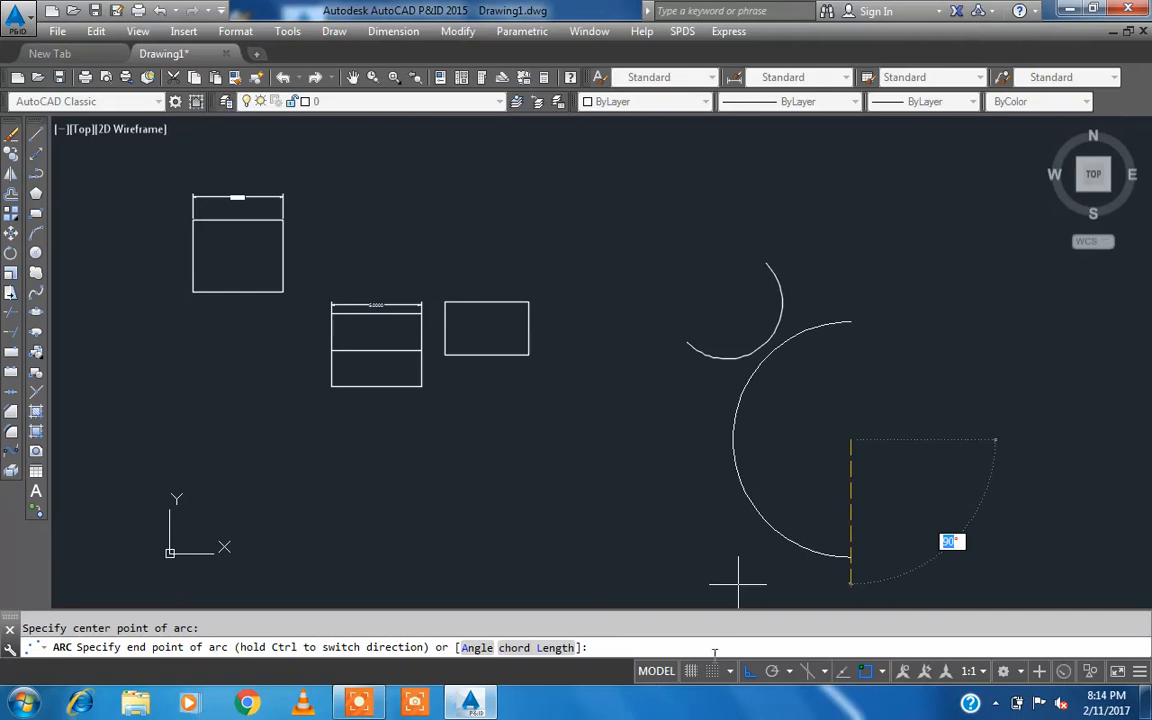
click(749, 673)
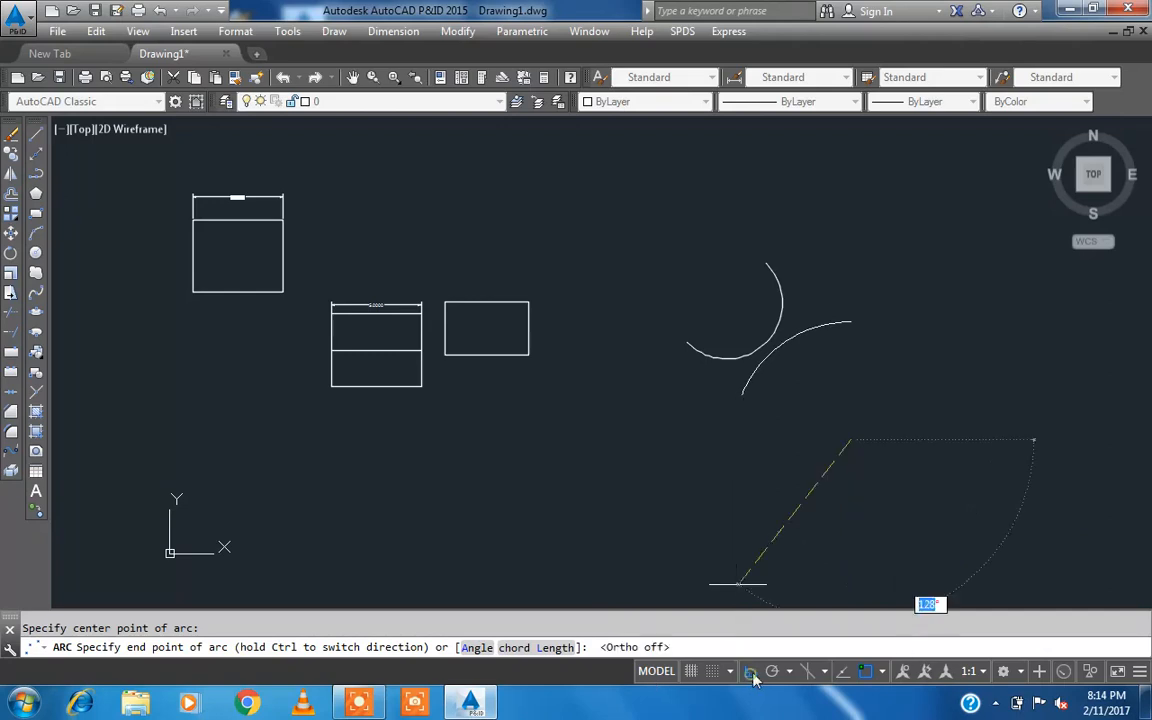
click(667, 503)
Step: Delete both arcs
click(842, 405)
click(721, 270)
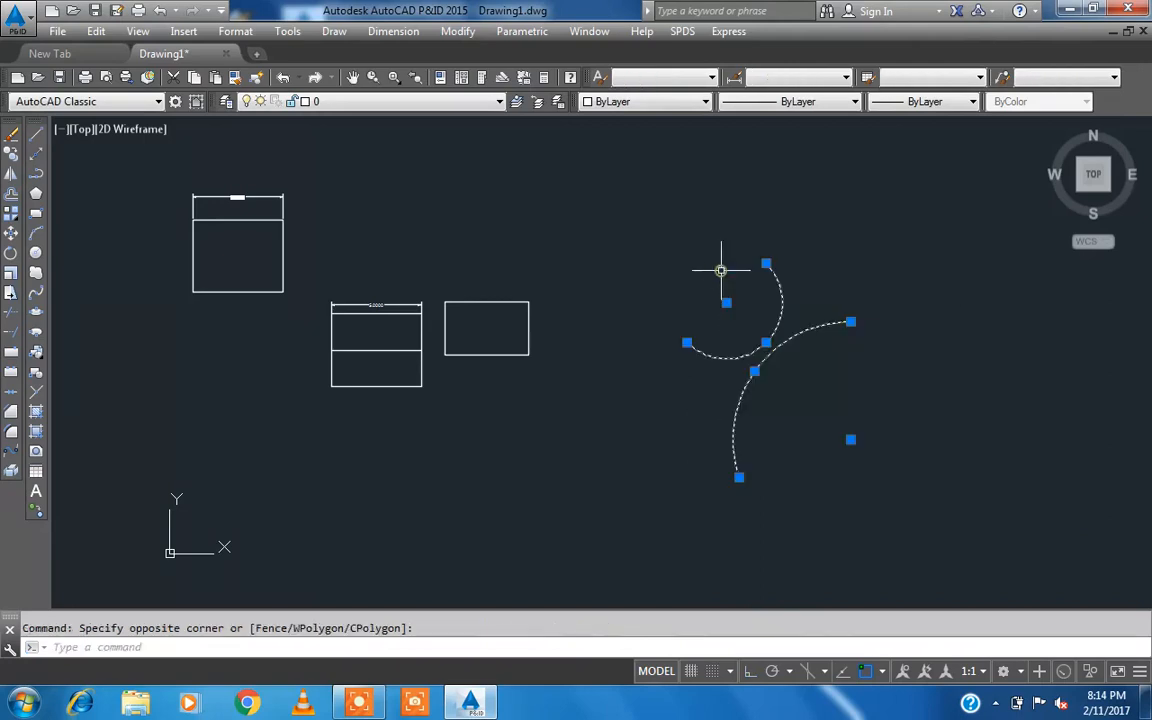
key(Delete)
Step: Draw a circle of radius 2 to the right of the freehand rectangle
scroll(80, 230, up, 2)
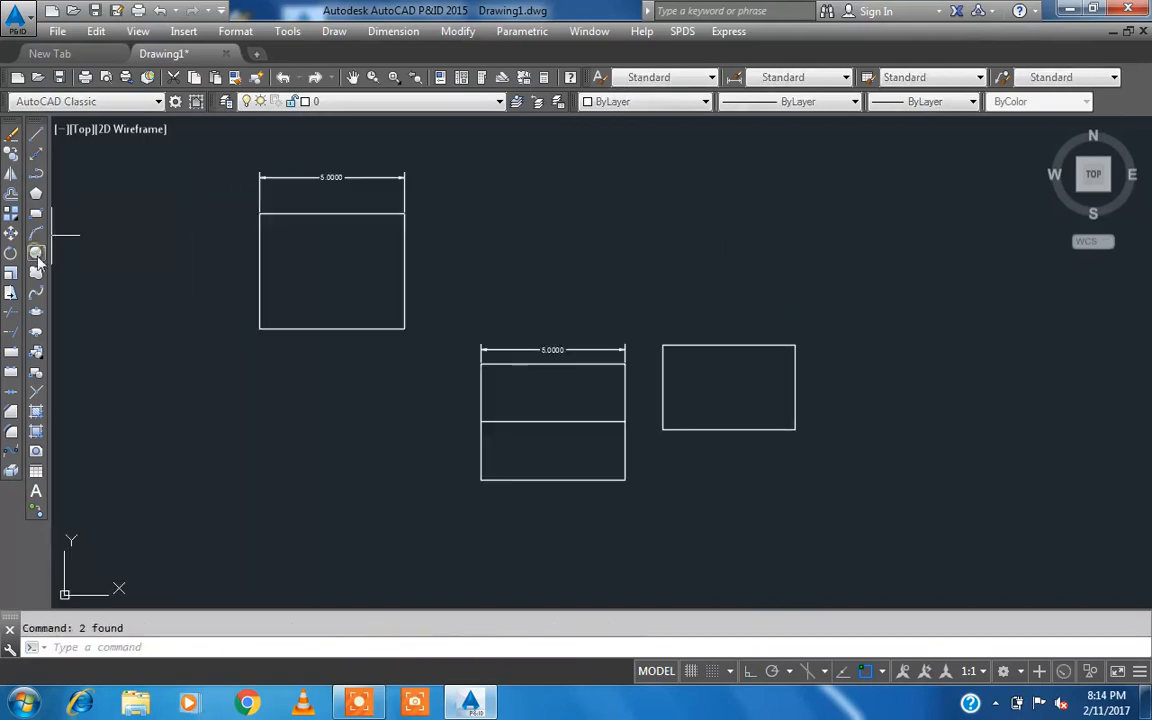
click(36, 254)
click(902, 321)
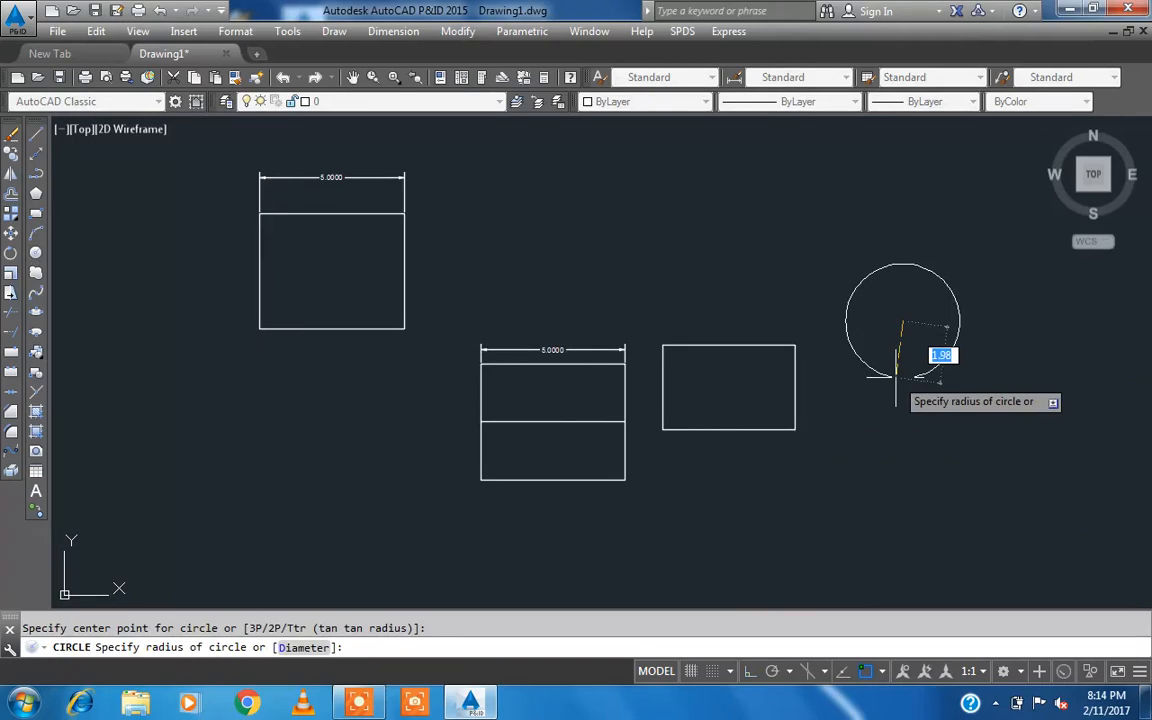
text(r)
key(Return)
key(Return)
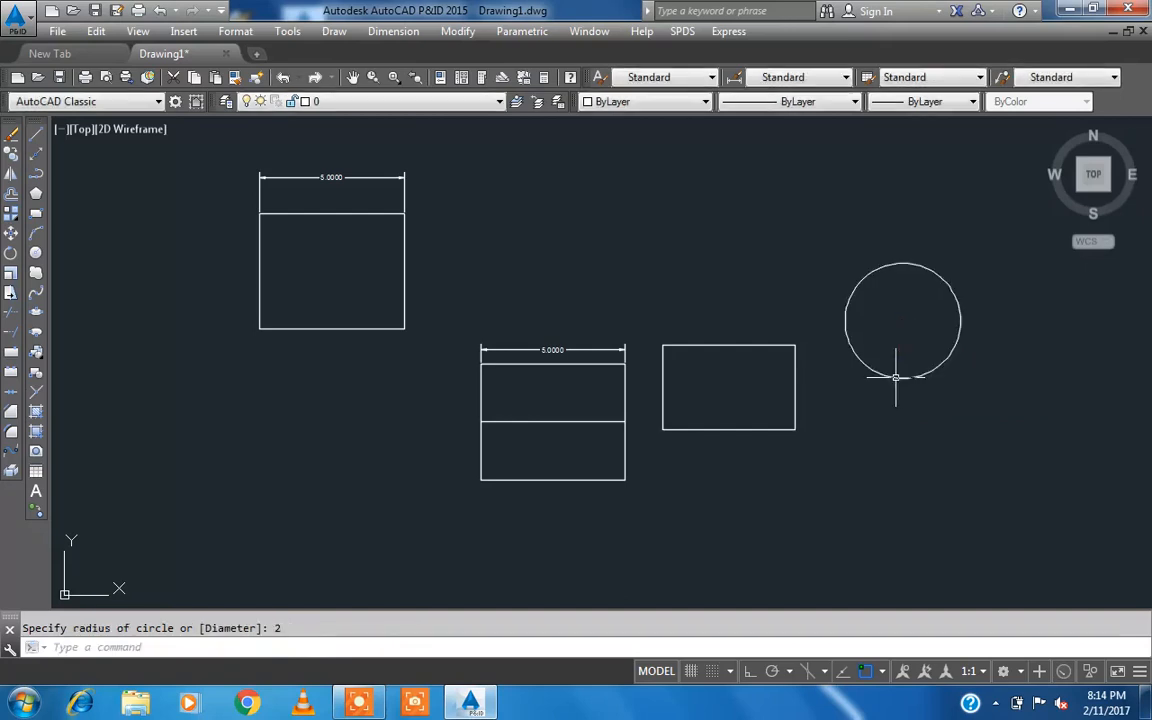
click(362, 703)
click(558, 674)
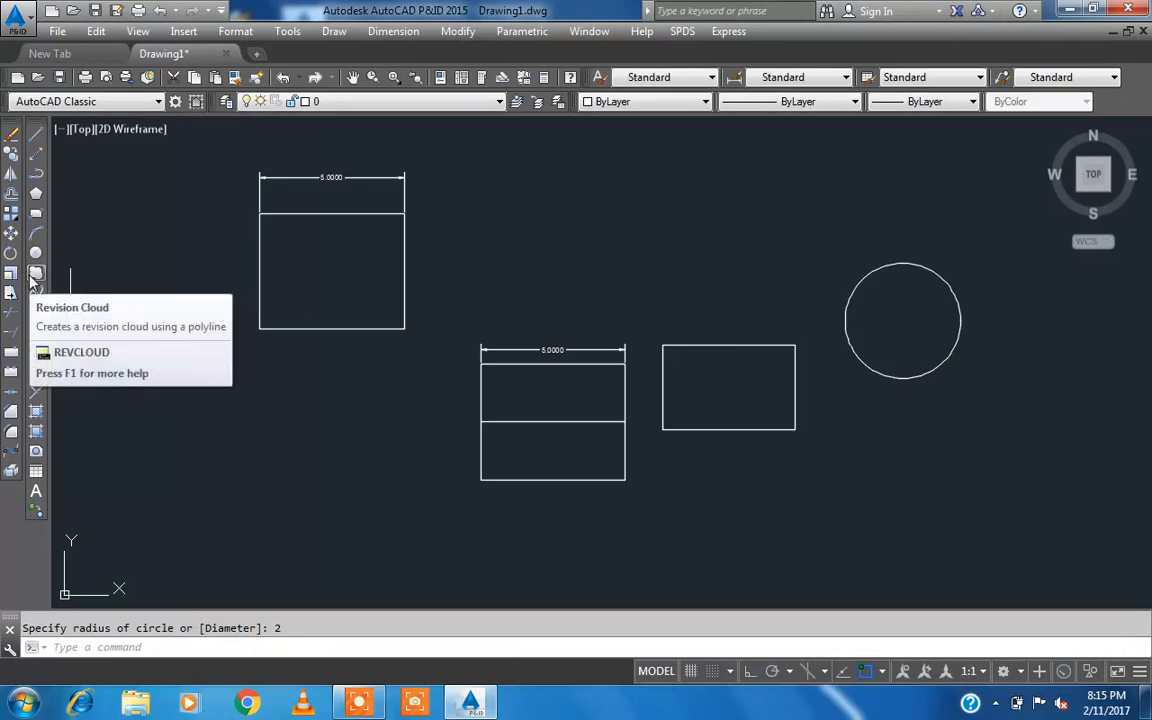
Step: Draw a freehand revision cloud around the upper right corner of the 5 by 4 rectangle
click(33, 285)
middle_drag(304, 244, 320, 324)
scroll(404, 297, up, 4)
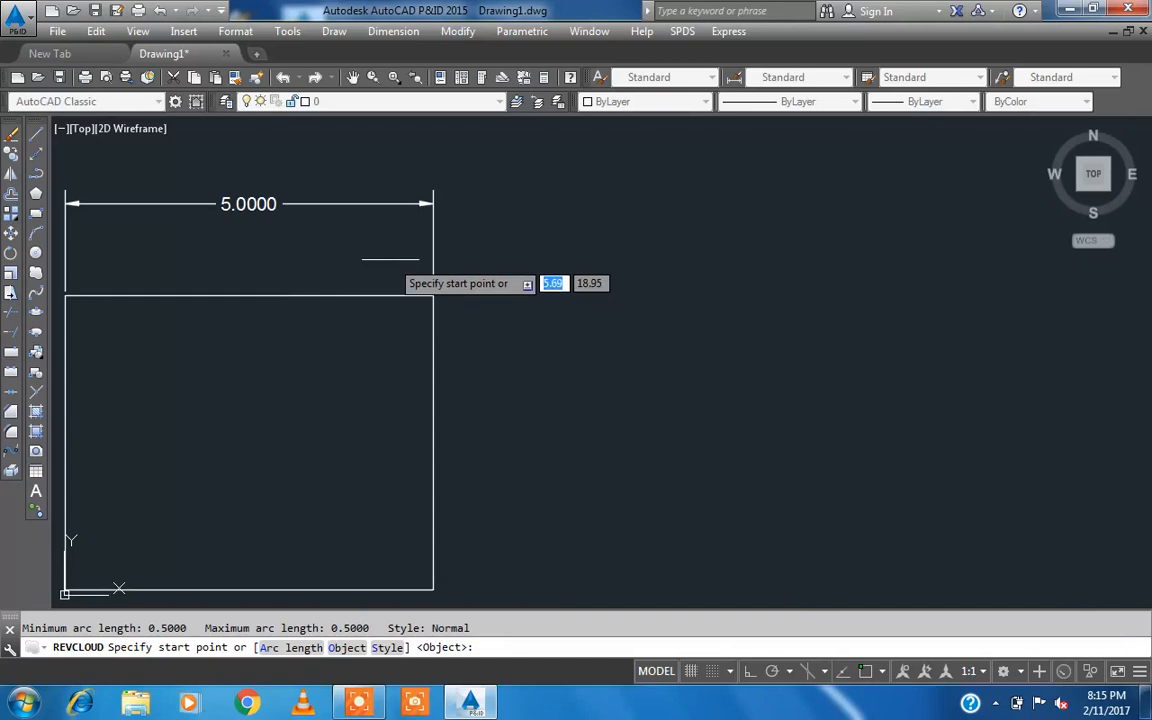
click(391, 259)
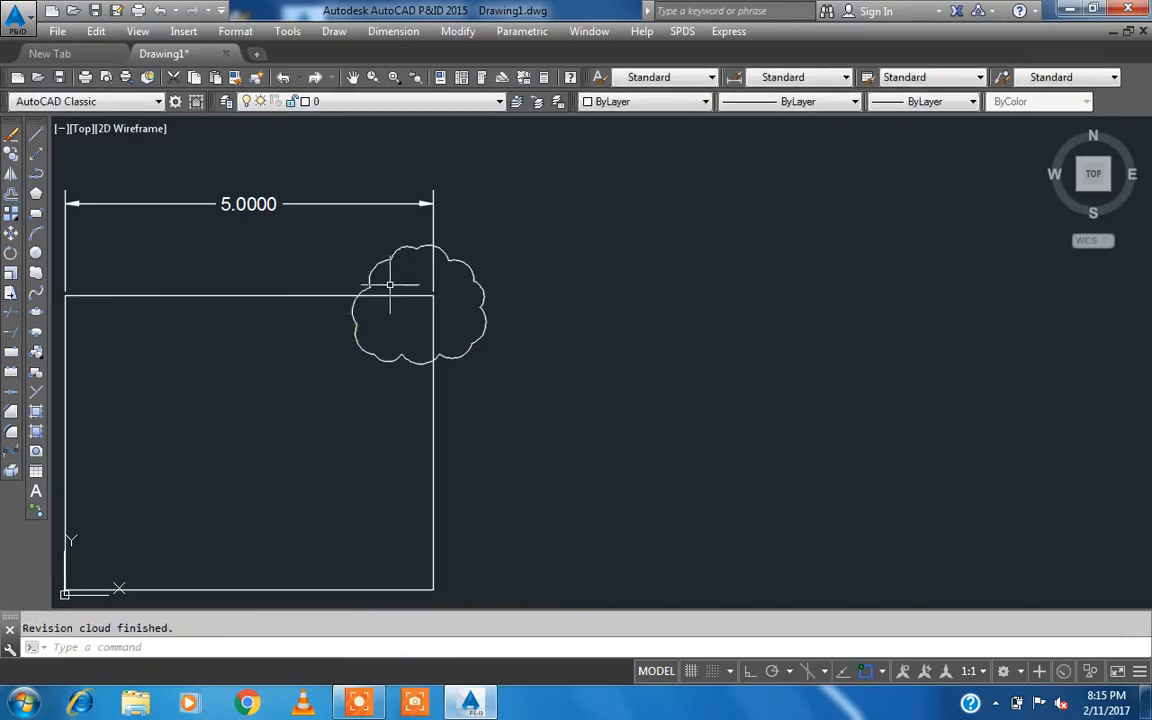
Step: Add a multileader pointing at the revision cloud with the text "this edge is perpendicular", narrowed to wrap onto two lines
click(393, 31)
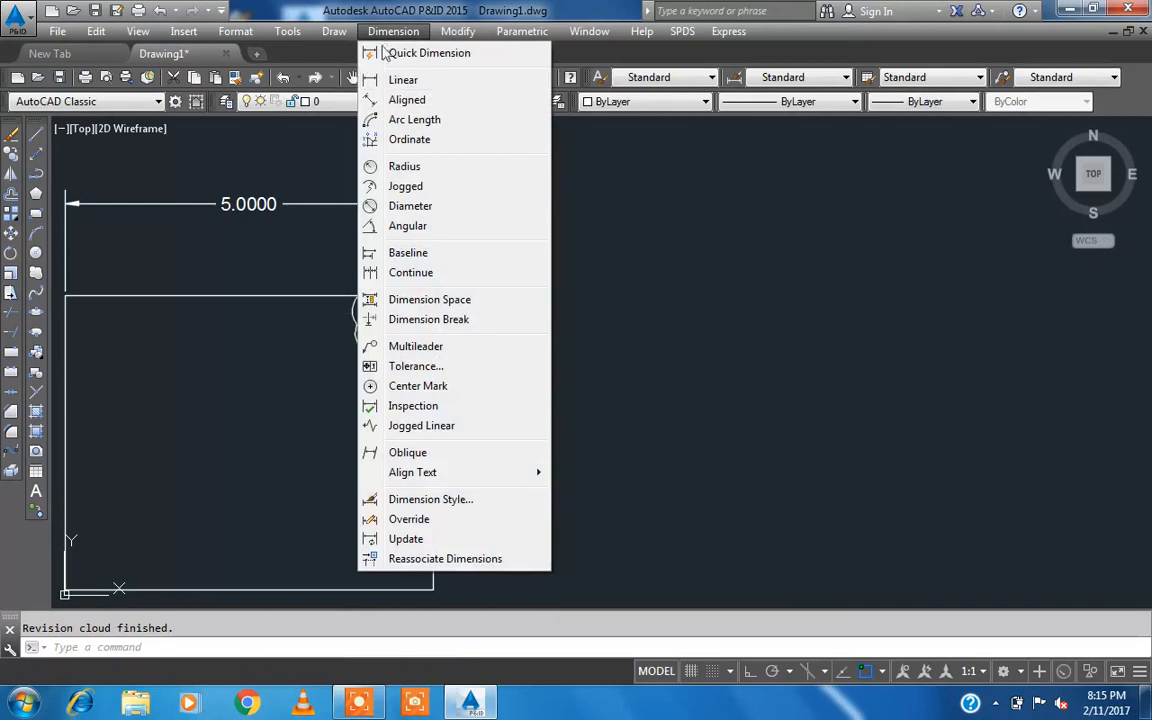
click(445, 347)
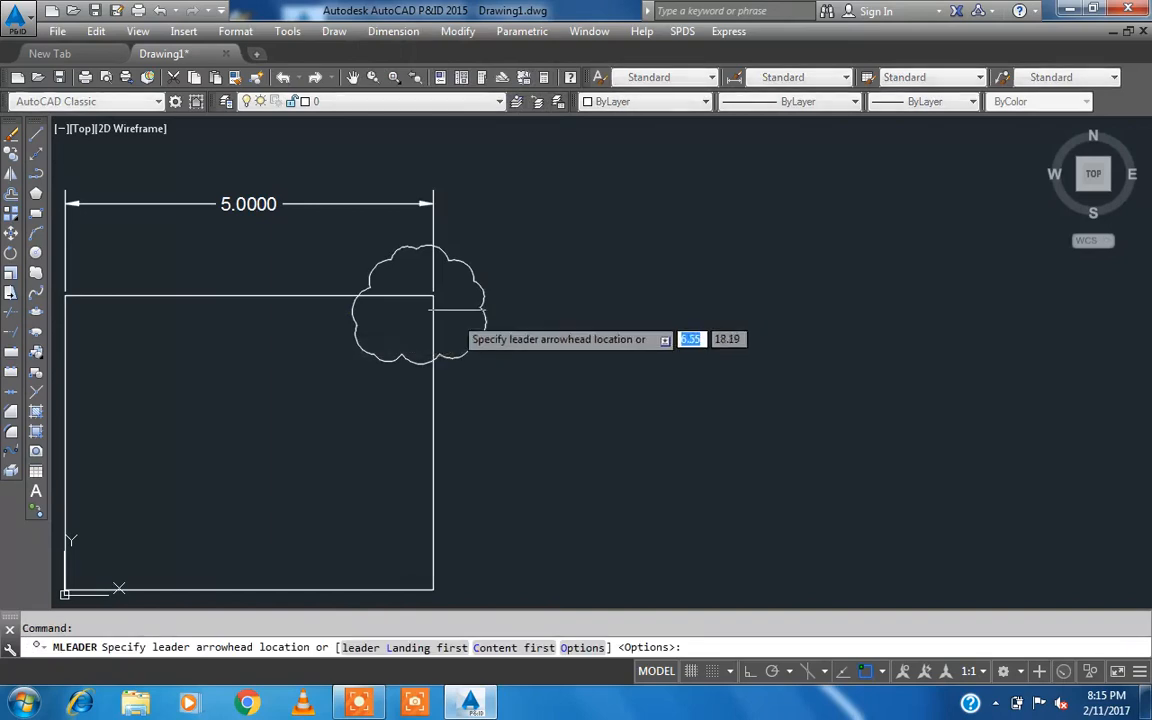
click(489, 263)
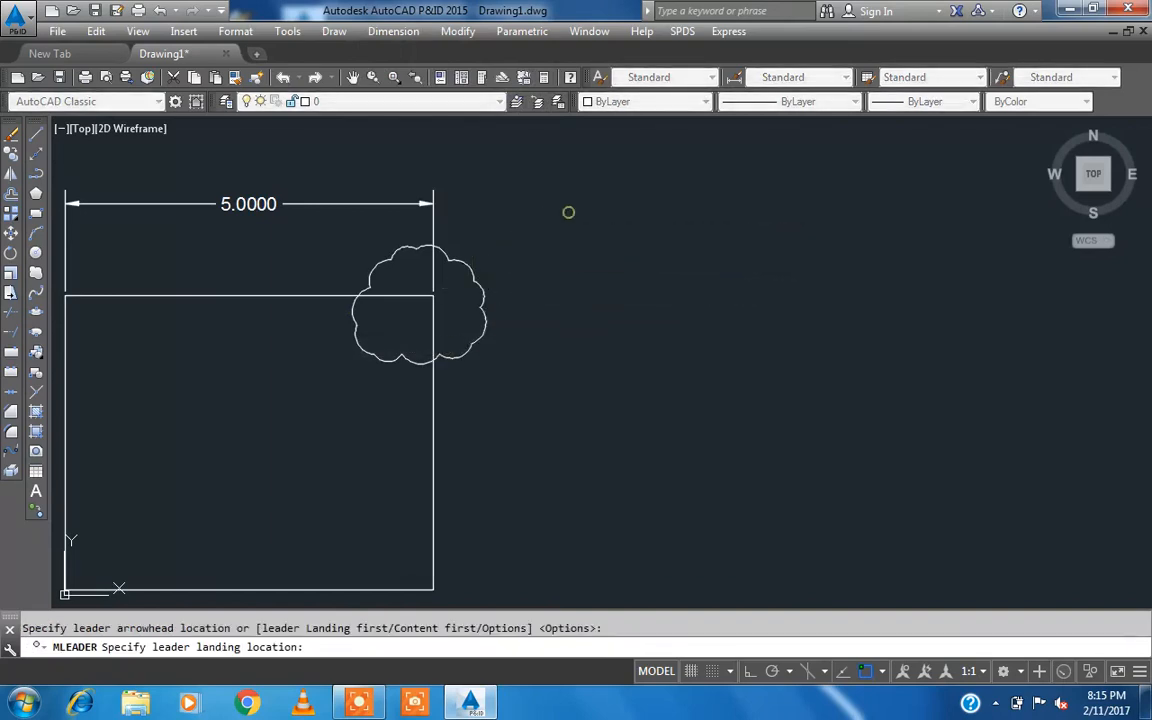
click(568, 212)
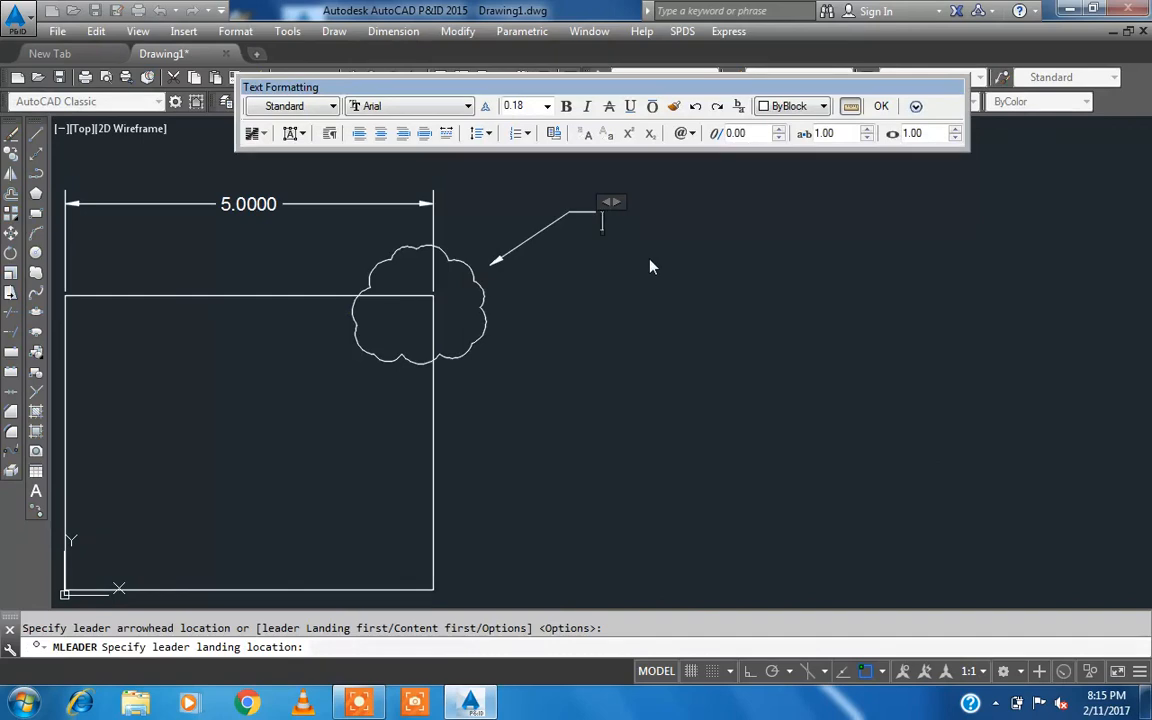
text(this edge is perpendicular)
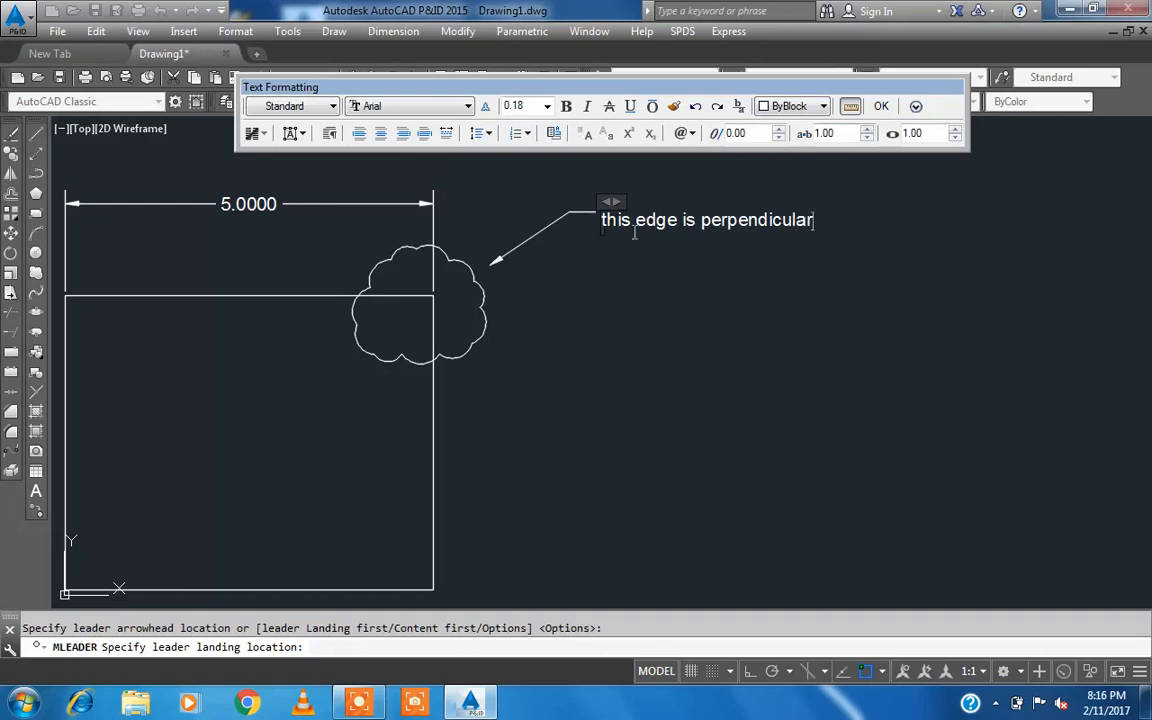
drag(615, 200, 740, 221)
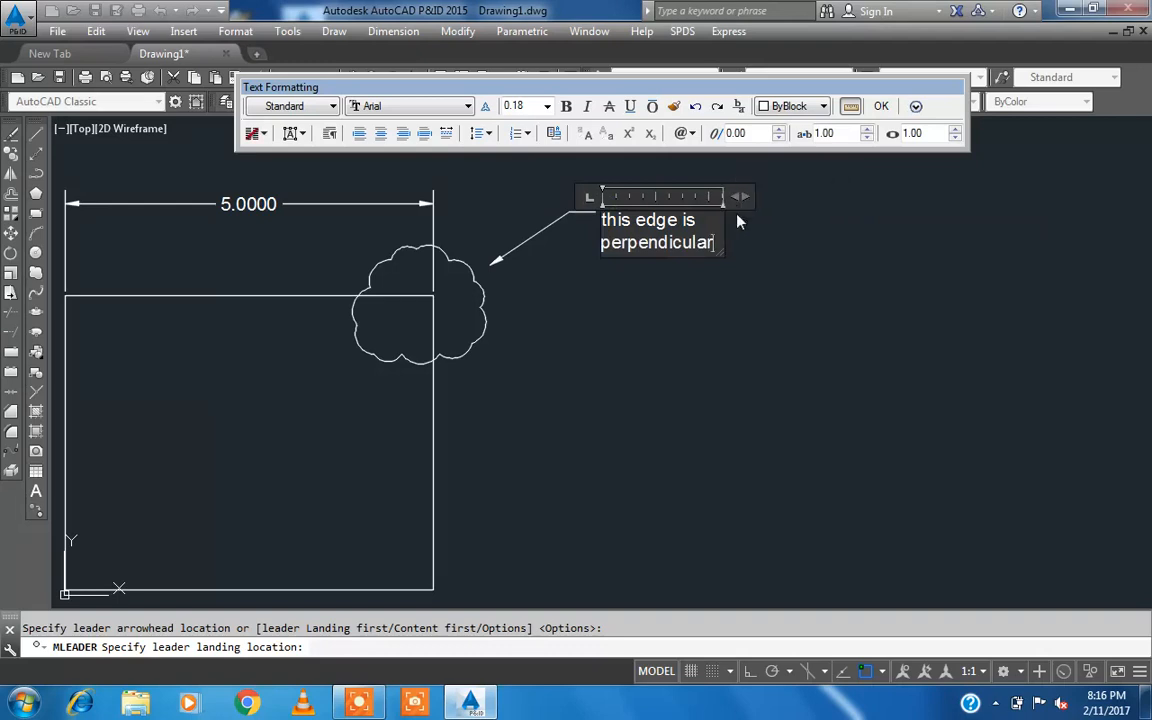
click(881, 106)
scroll(650, 330, down, 2)
scroll(480, 305, up, 2)
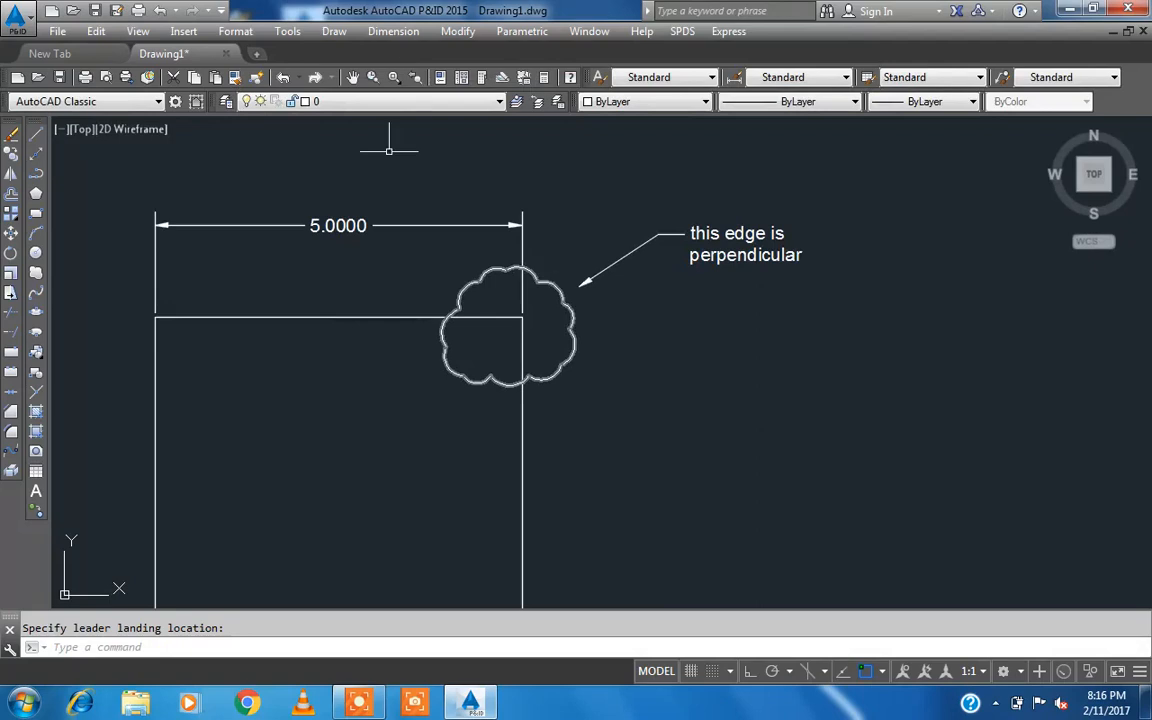
click(393, 31)
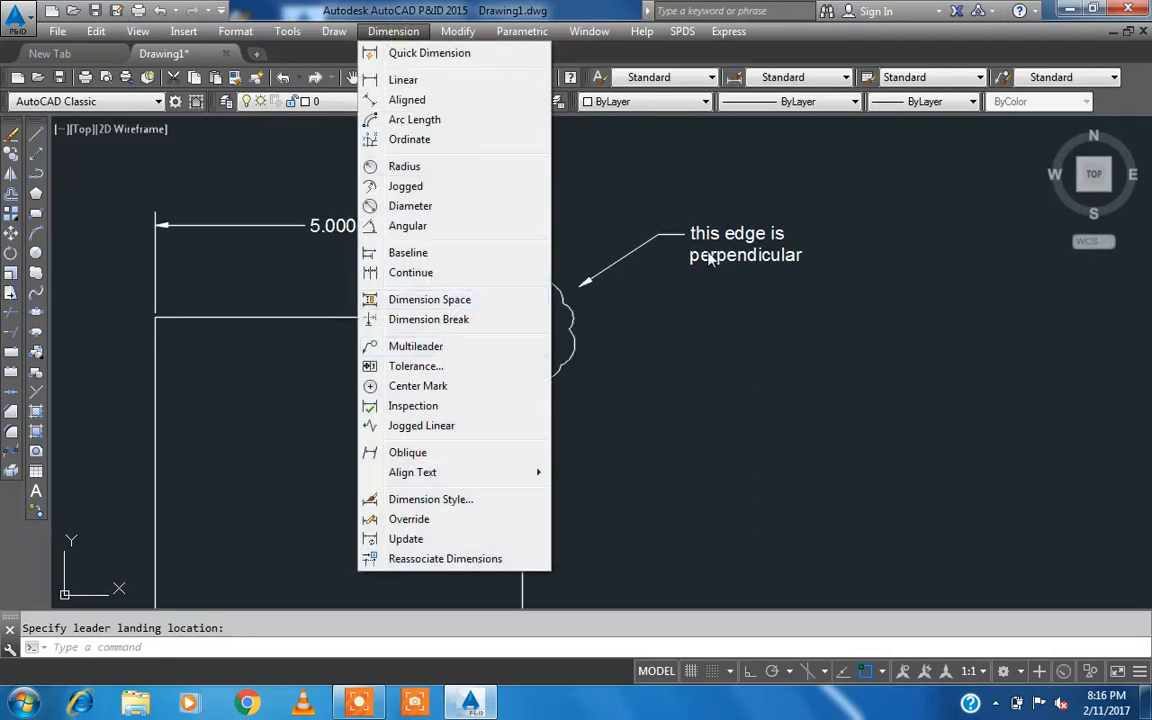
click(643, 296)
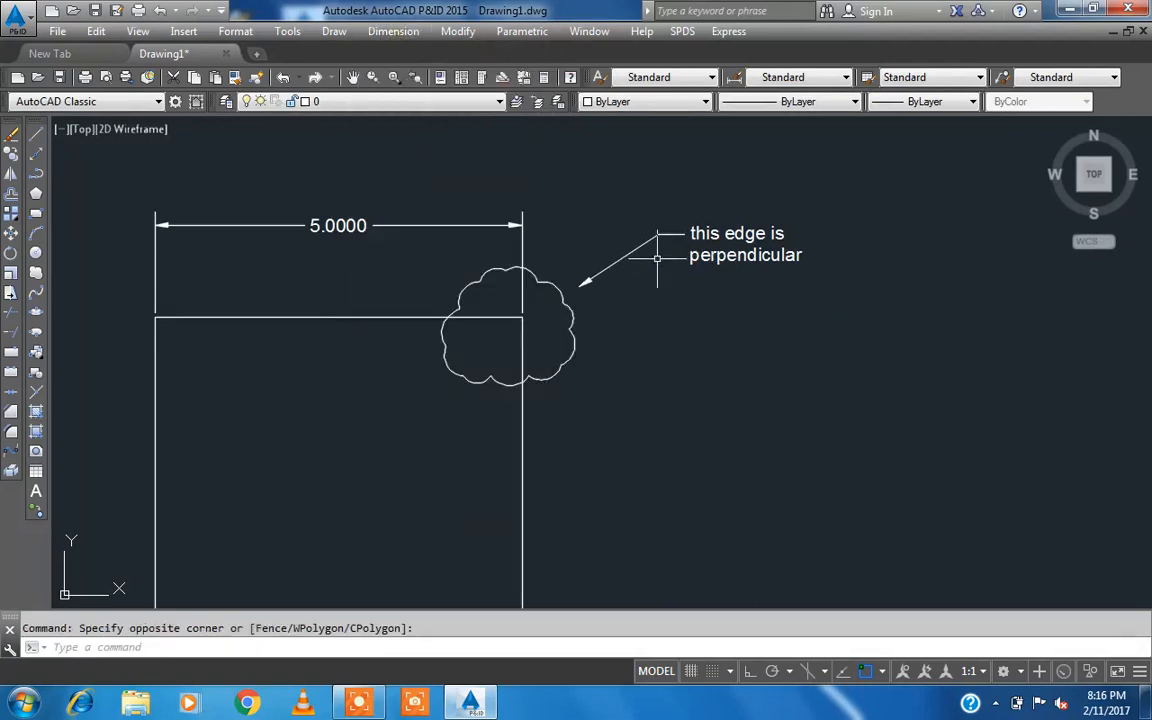
Step: Format the multileader text "this edge is perpendicular" as bold italic Arial CE in green
scroll(655, 258, up, 2)
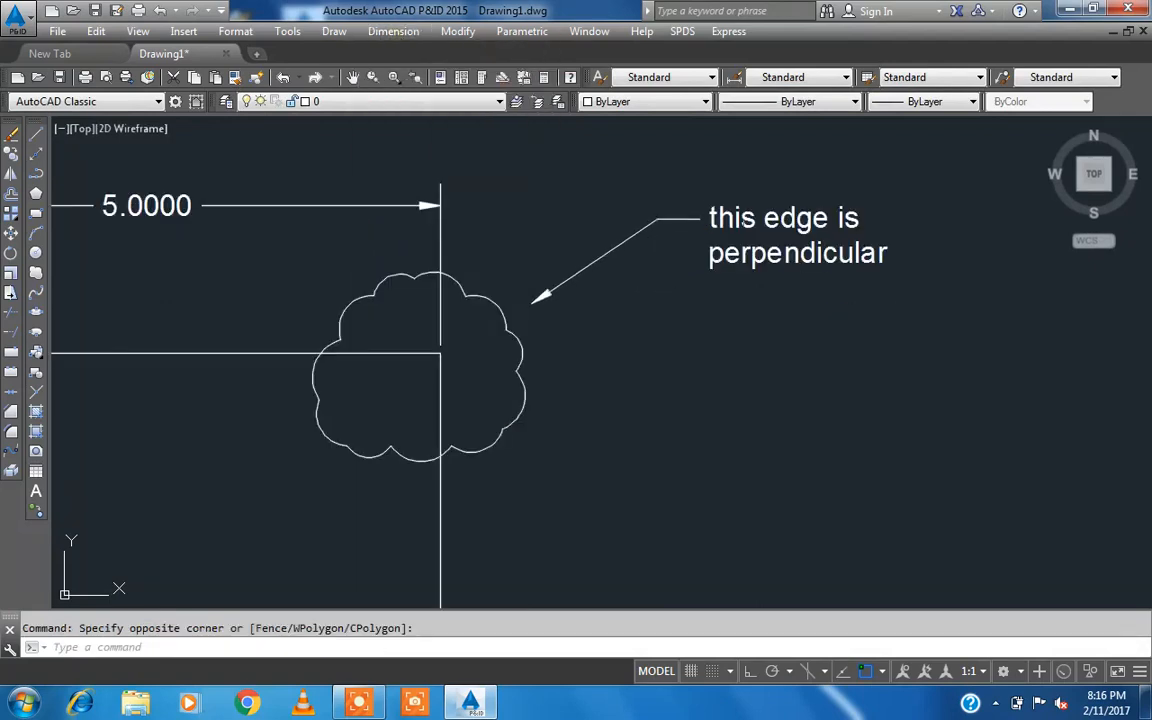
double_click(747, 217)
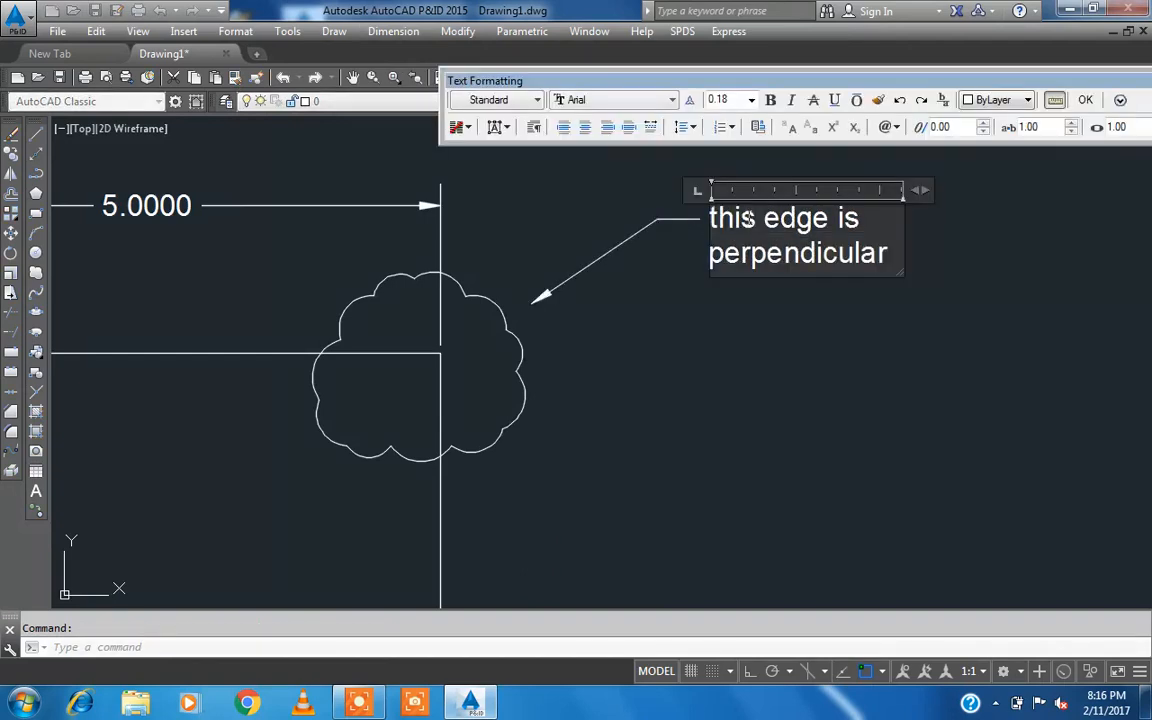
drag(888, 255, 711, 219)
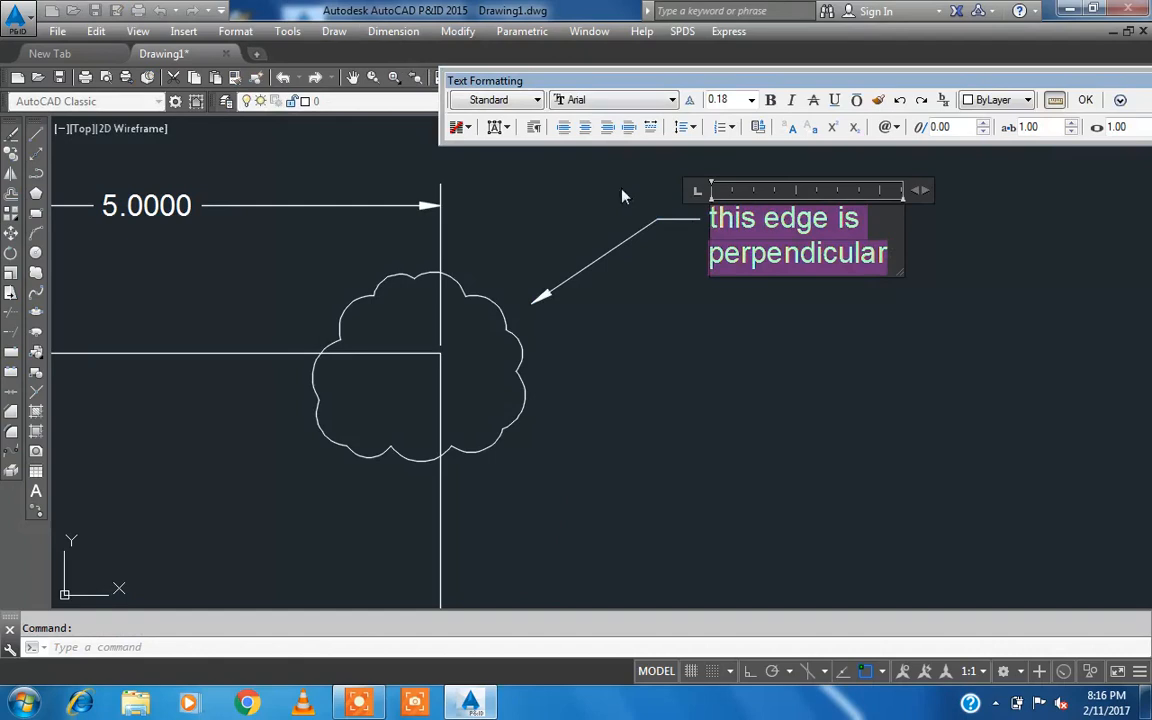
click(566, 99)
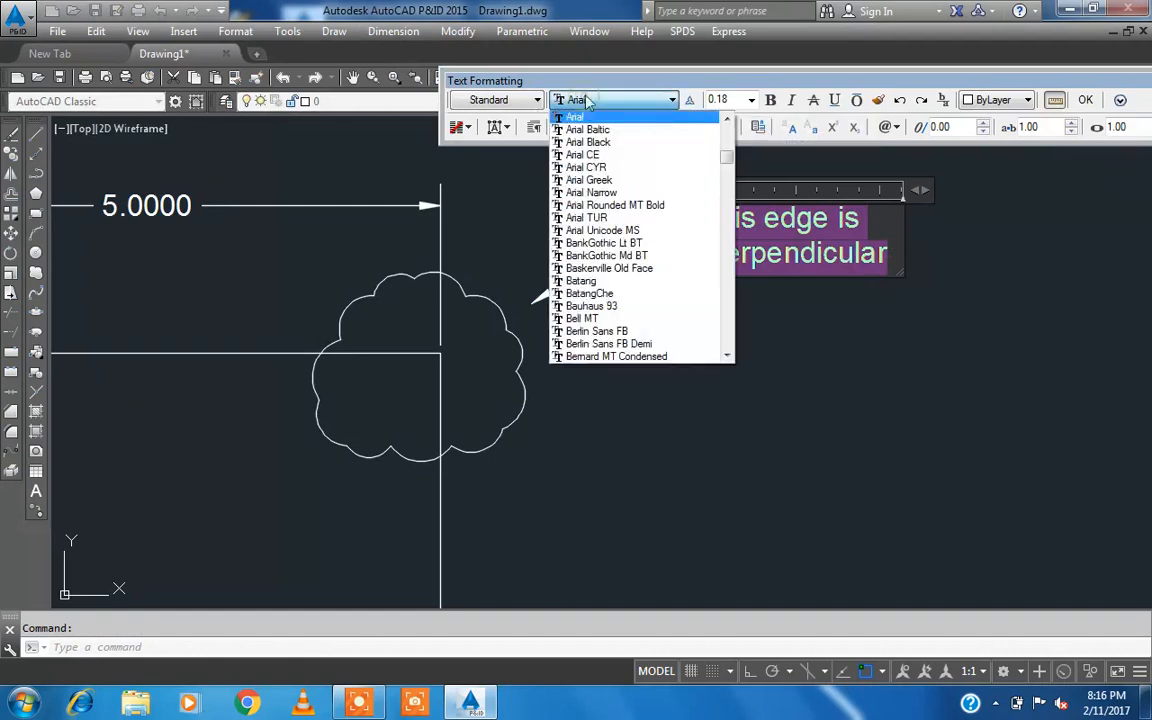
click(590, 155)
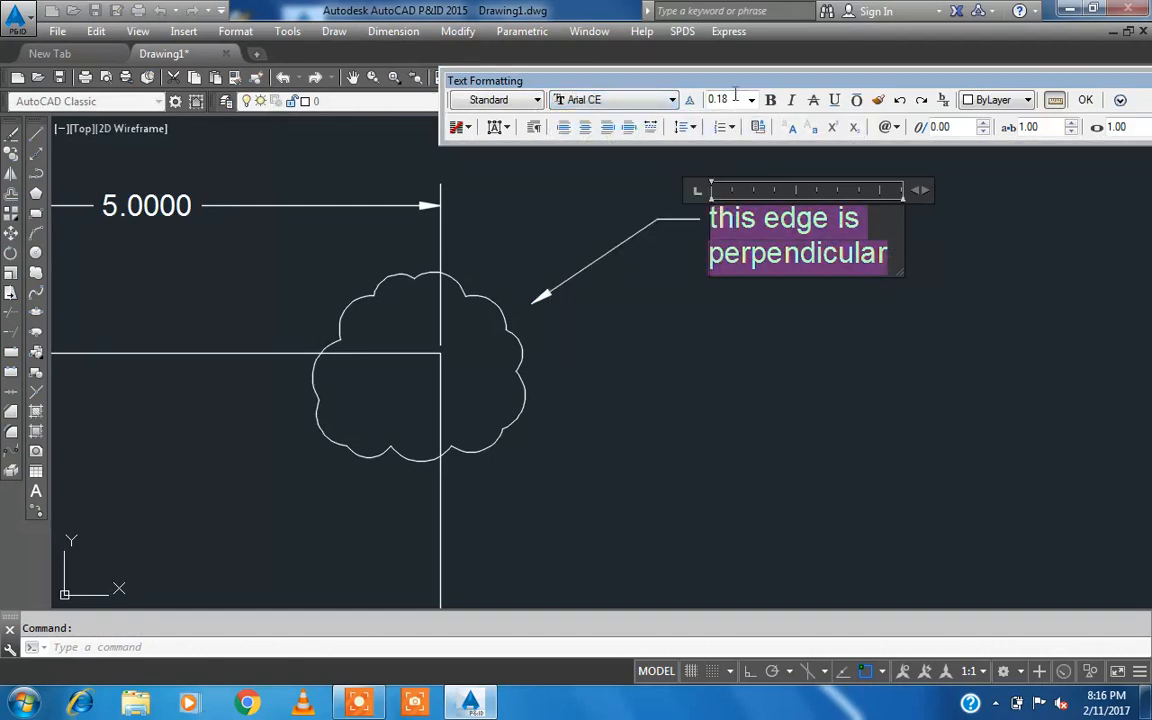
click(770, 99)
click(791, 99)
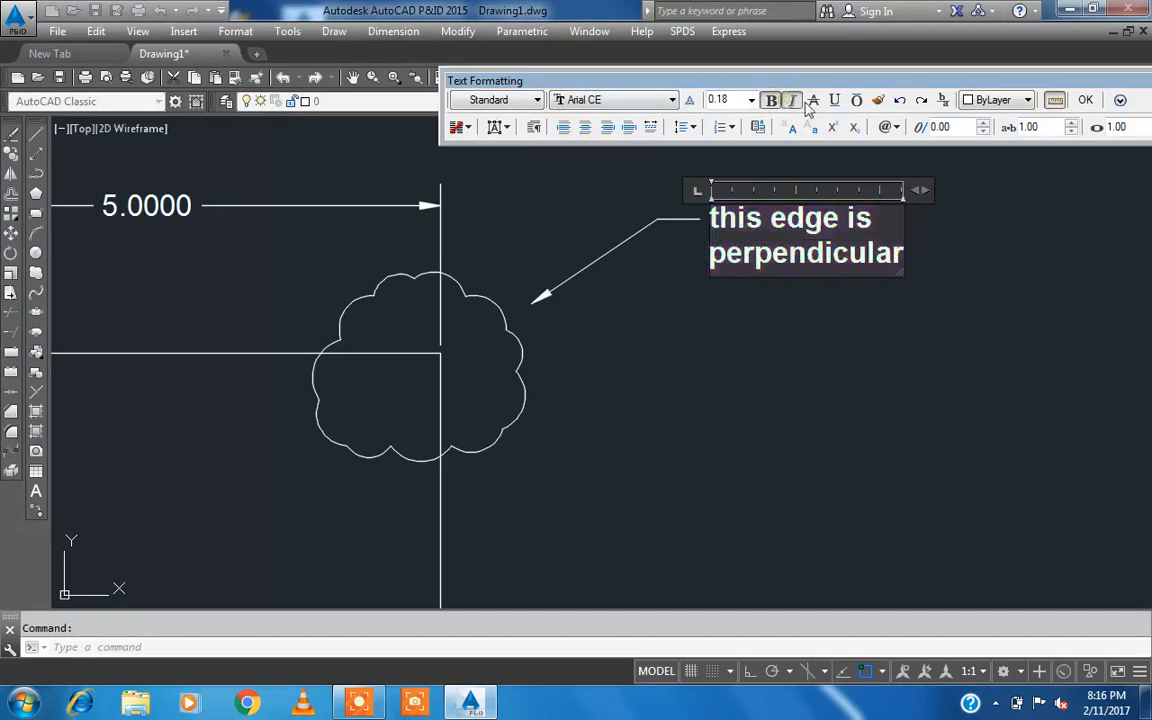
click(990, 100)
click(975, 167)
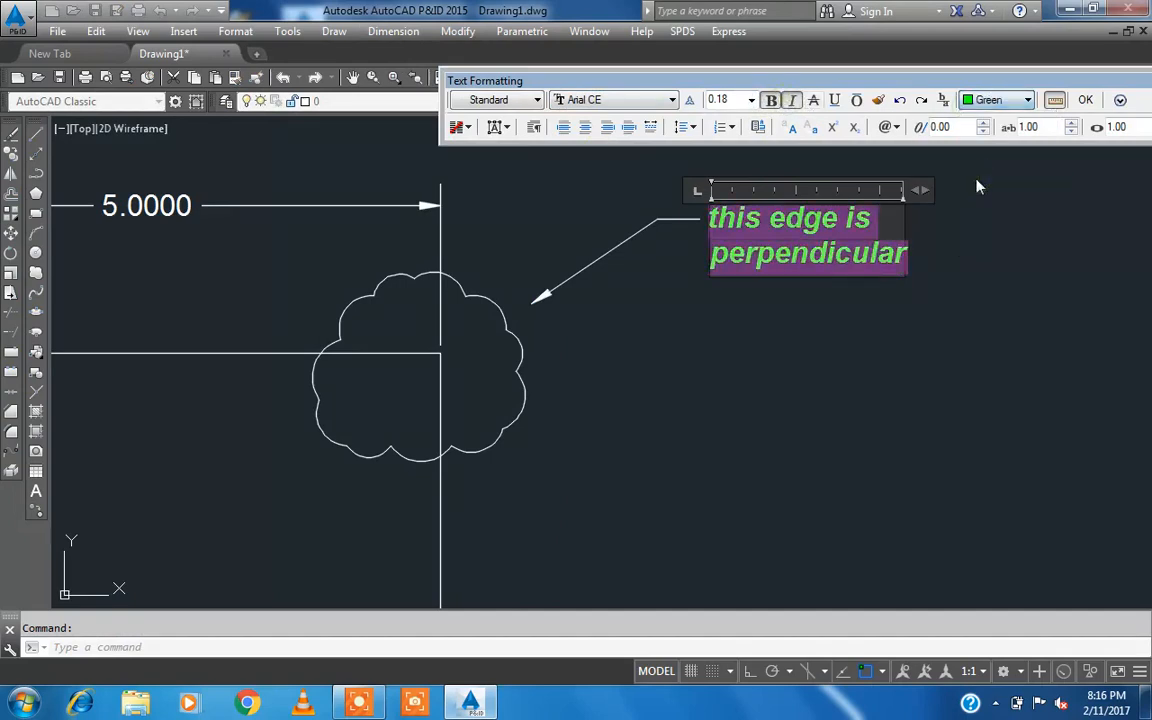
click(1086, 101)
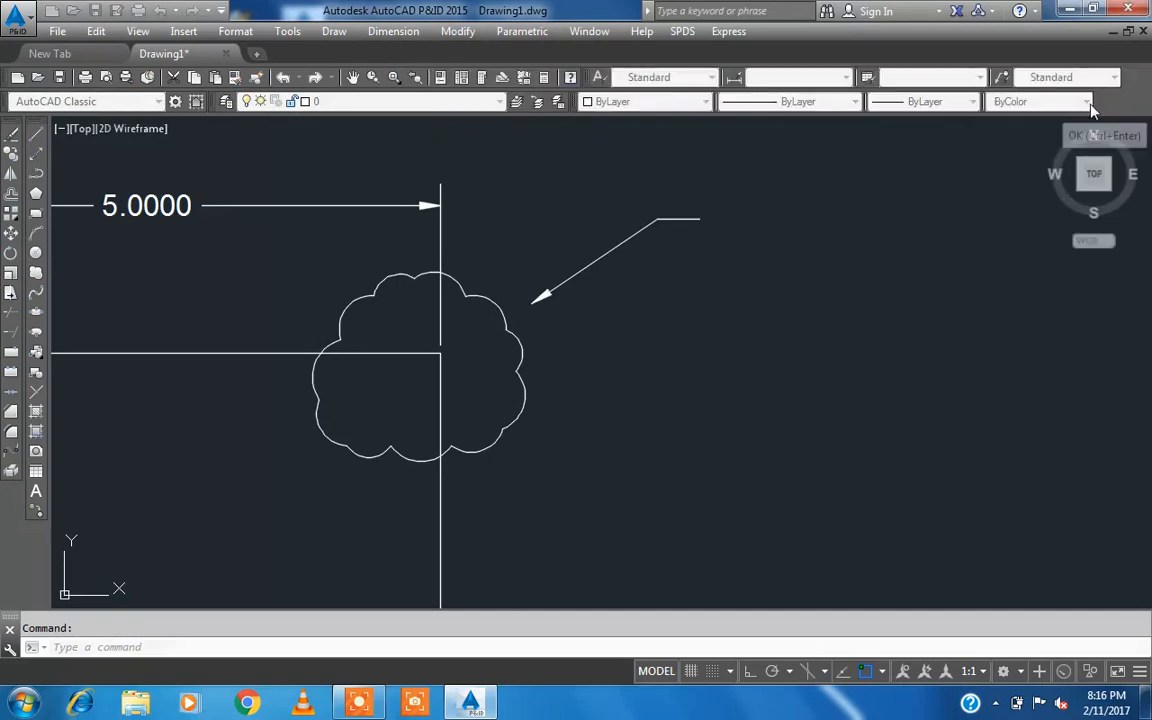
double_click(806, 225)
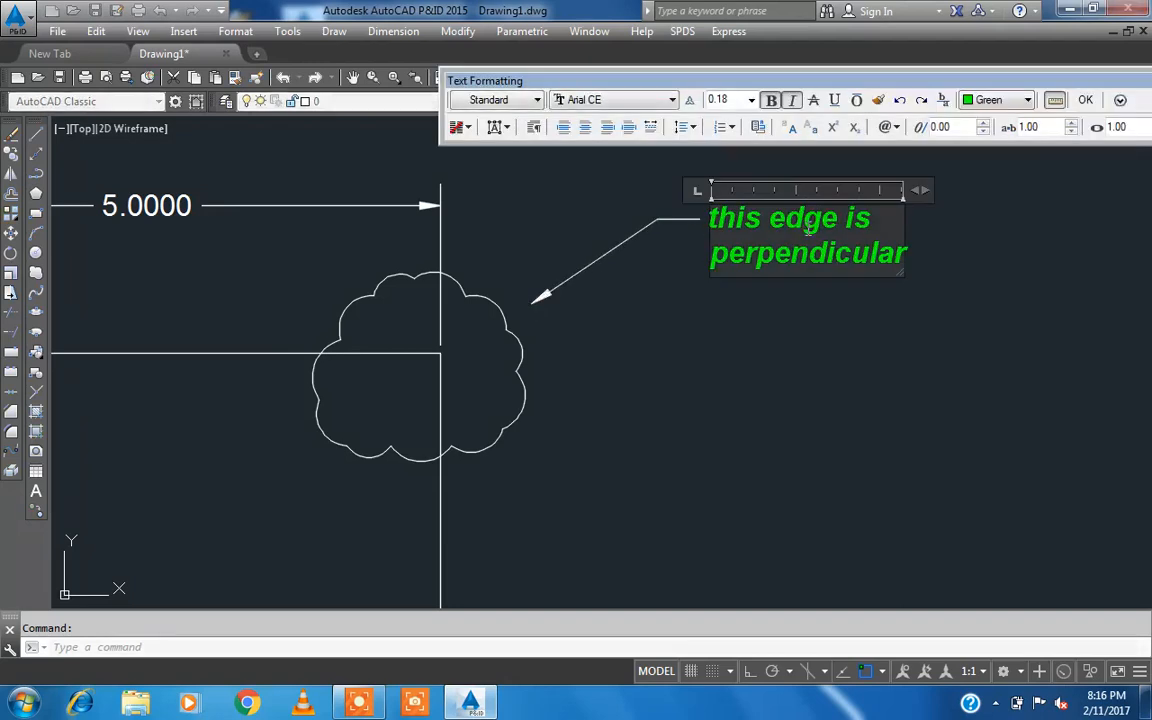
key(Escape)
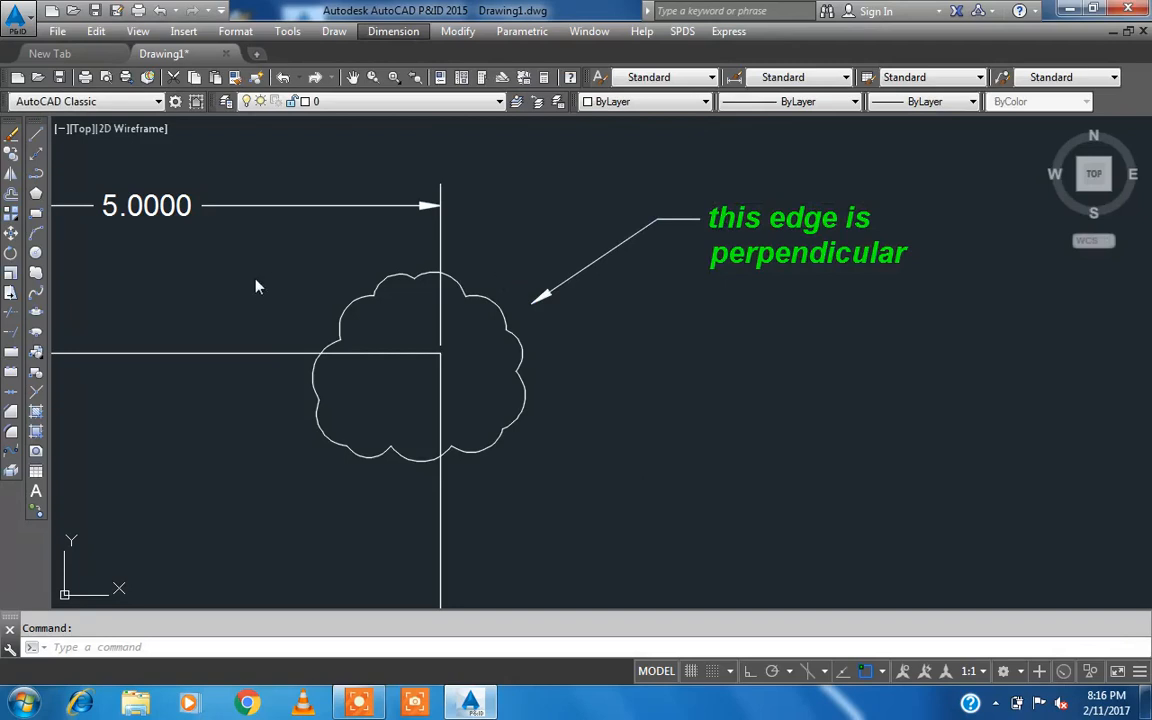
Step: Delete the revision cloud at the rectangle's upper right corner and the multileader beside it
middle_drag(256, 287, 391, 247)
scroll(391, 247, down, 2)
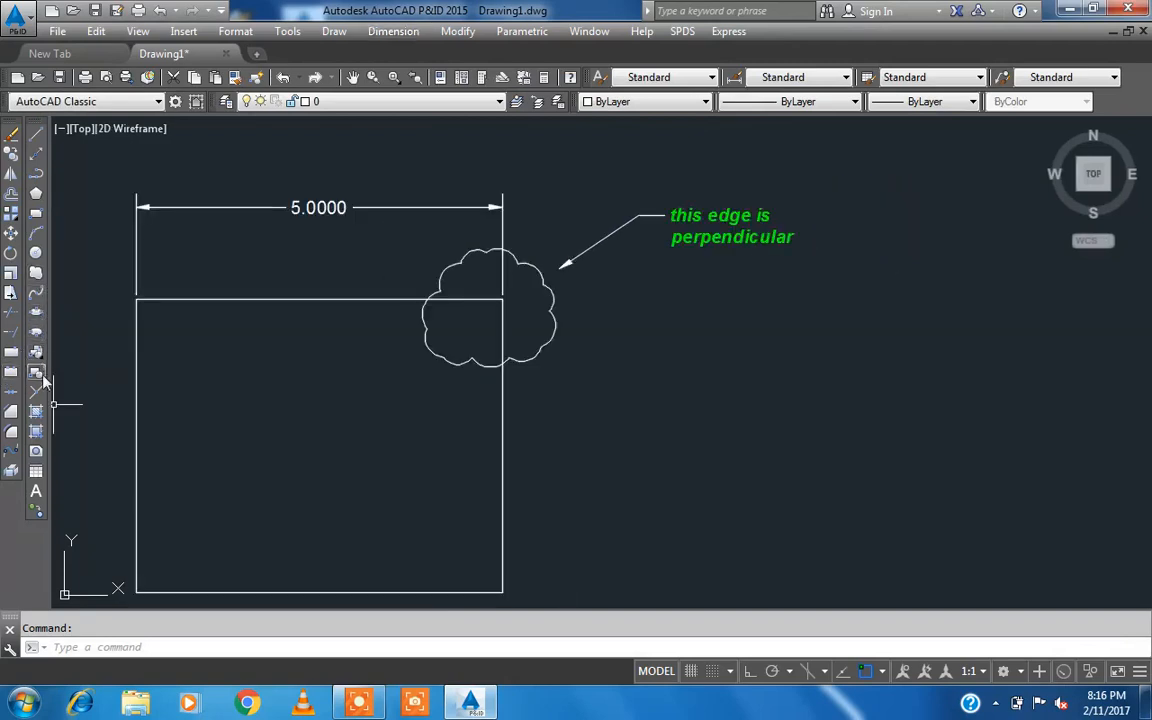
click(470, 338)
click(393, 321)
key(Delete)
click(662, 207)
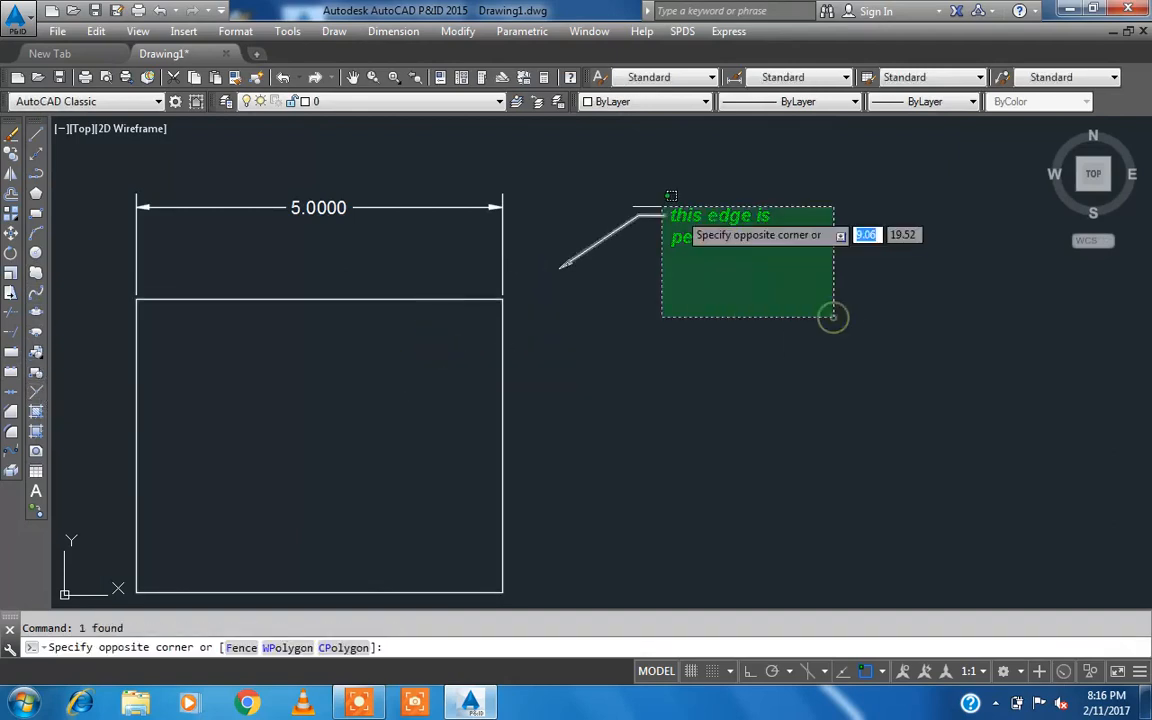
click(833, 317)
key(Delete)
Step: Delete the horizontal dimension above the 5 by 4 rectangle
middle_drag(226, 373, 295, 357)
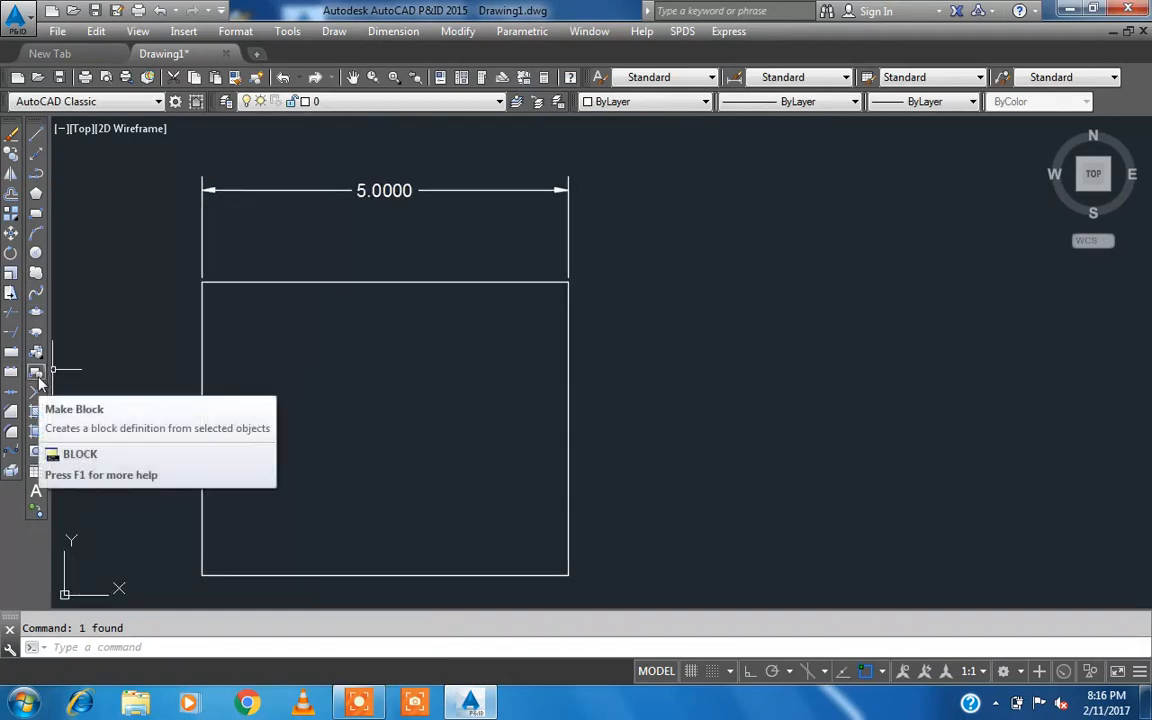
click(420, 196)
click(368, 166)
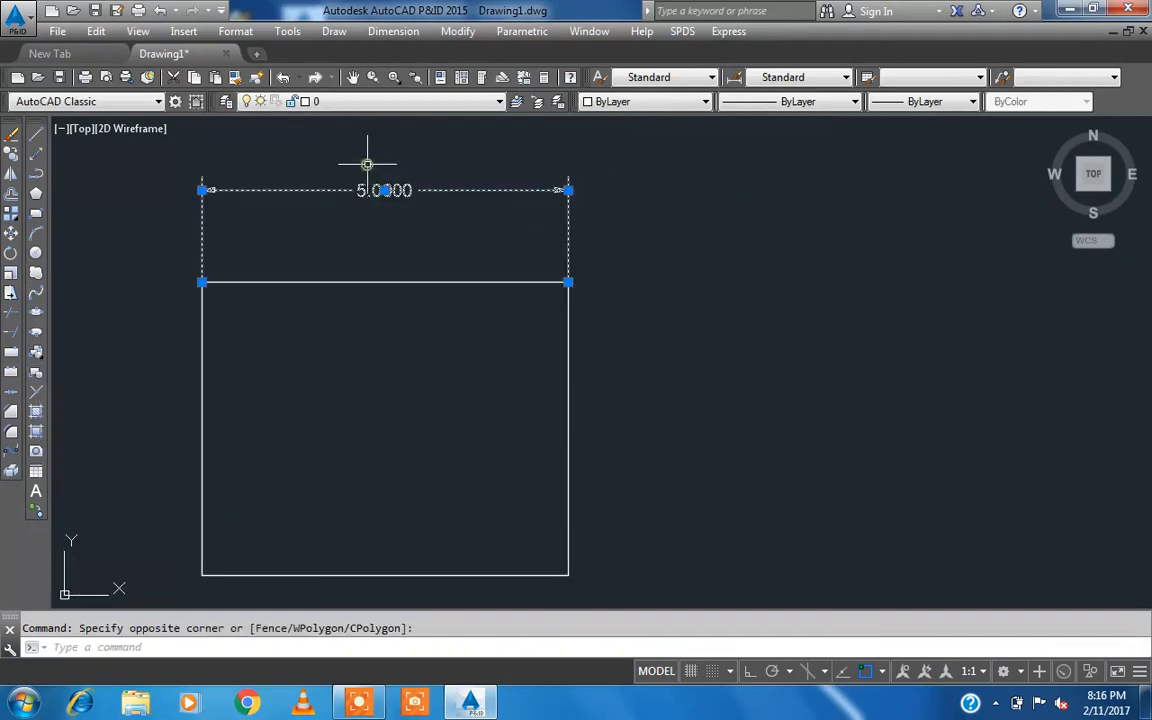
key(Delete)
Step: Draw a diagonal line from the upper left corner to the lower right corner of the 5 by 4 rectangle
scroll(726, 284, down, 2)
middle_drag(586, 320, 474, 299)
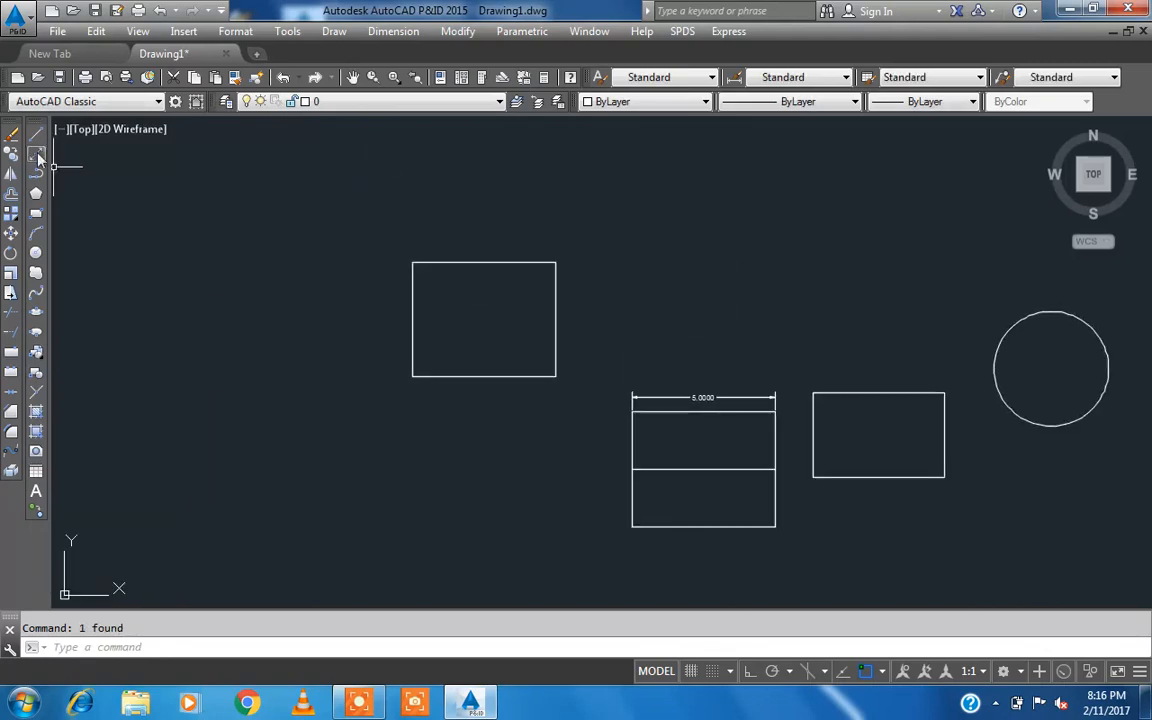
click(11, 133)
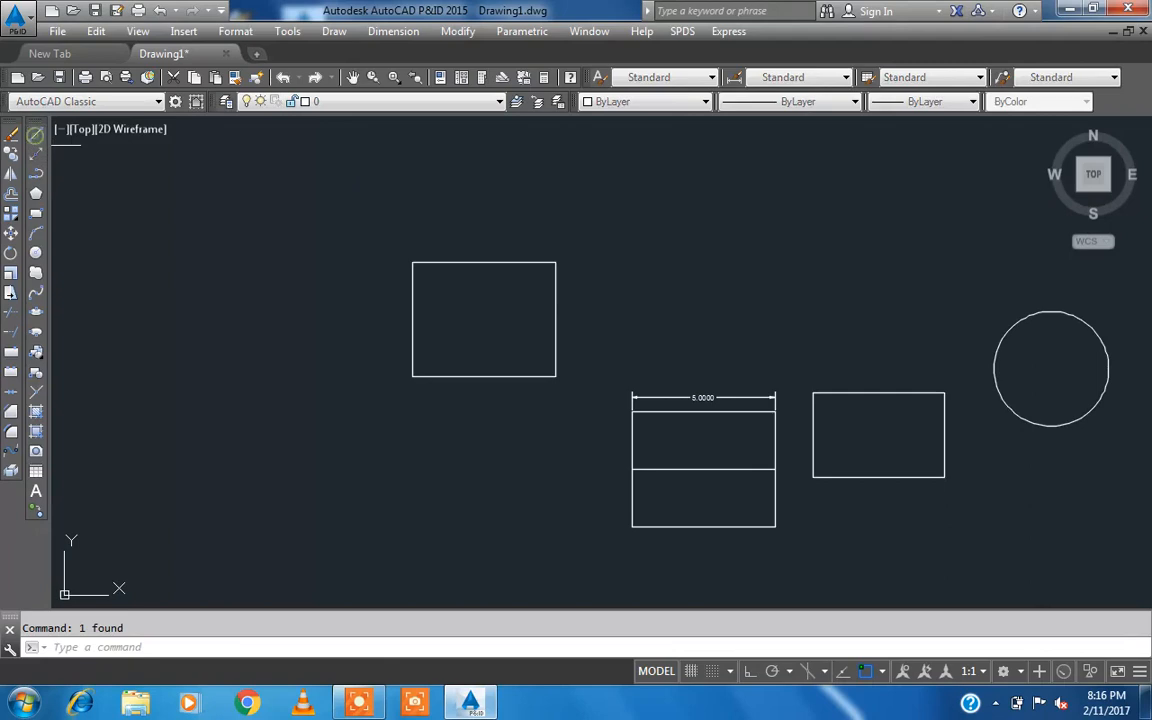
click(411, 262)
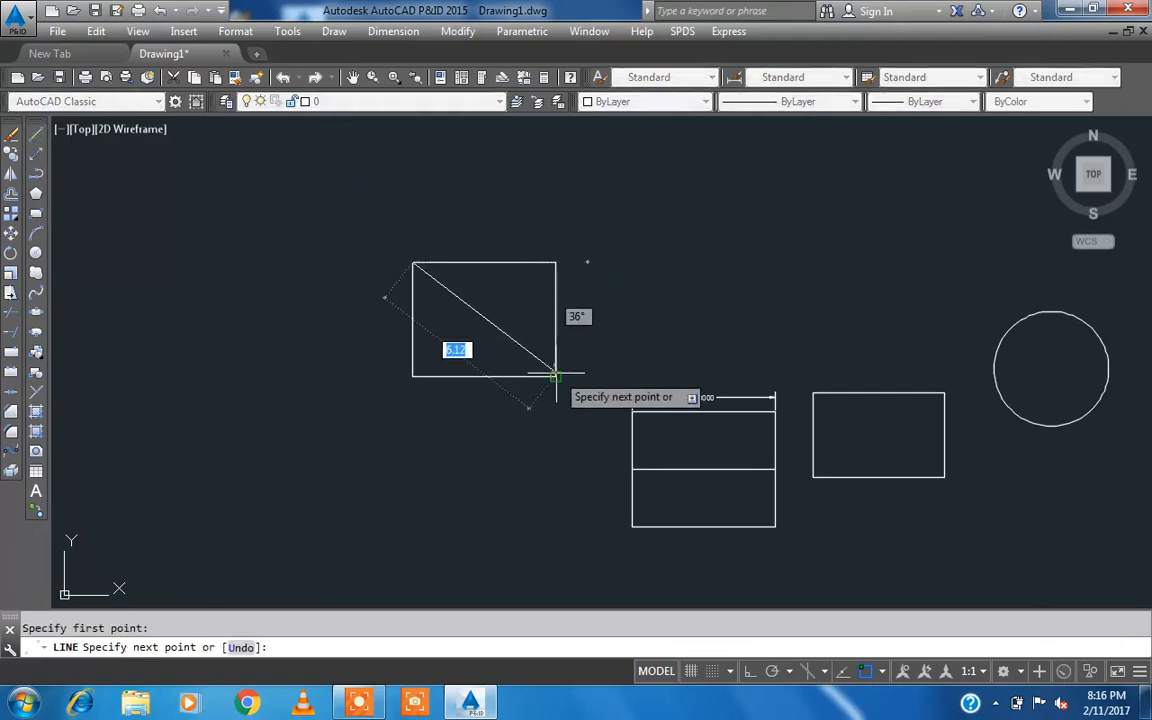
click(555, 377)
key(Escape)
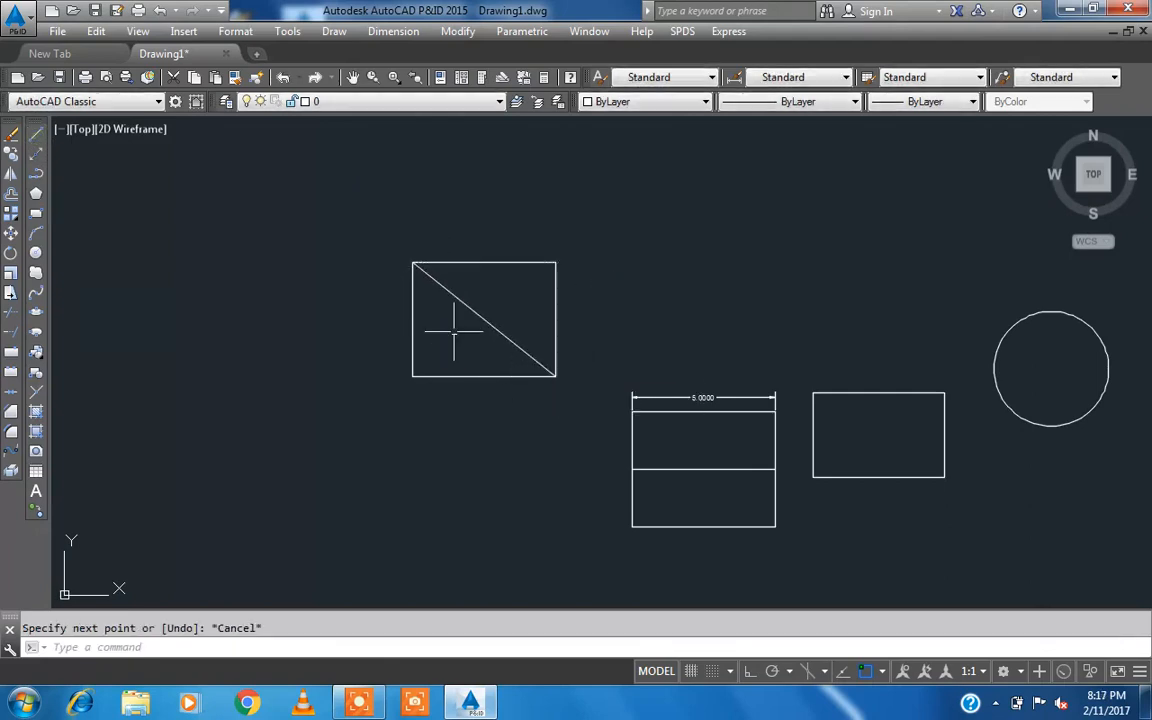
Step: Define a block named "win" from the rectangle and its diagonal, with the base point at the rectangle's lower left corner
click(36, 376)
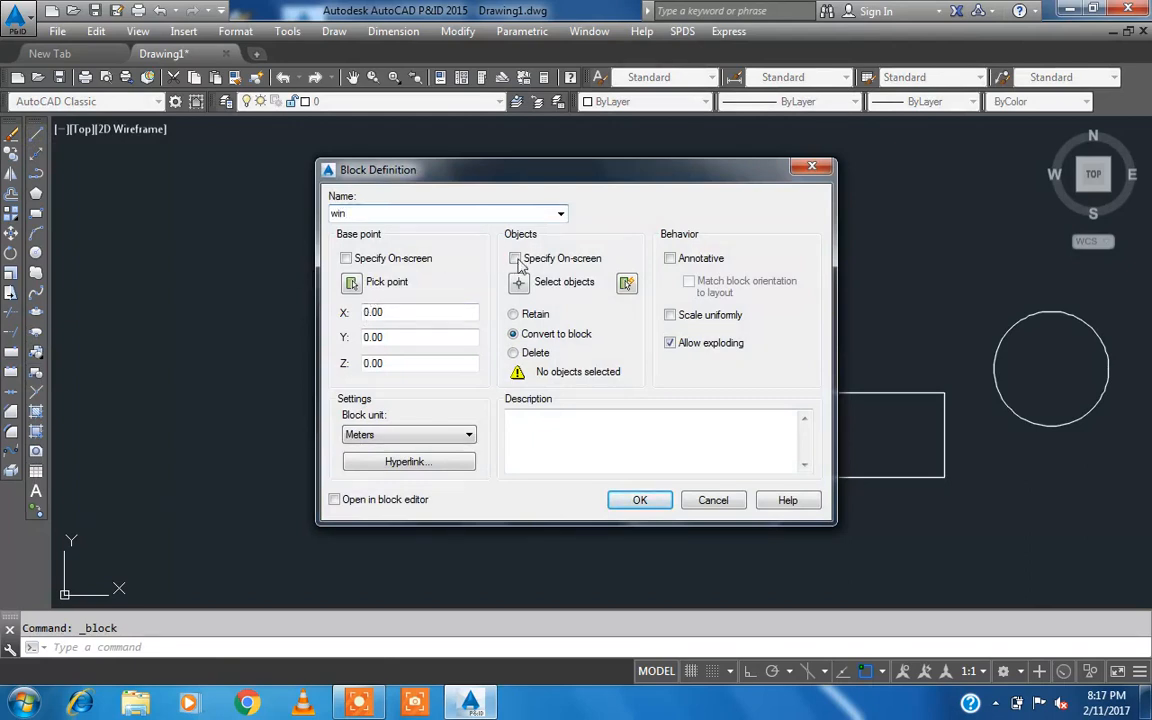
click(550, 282)
click(576, 398)
click(378, 242)
key(Return)
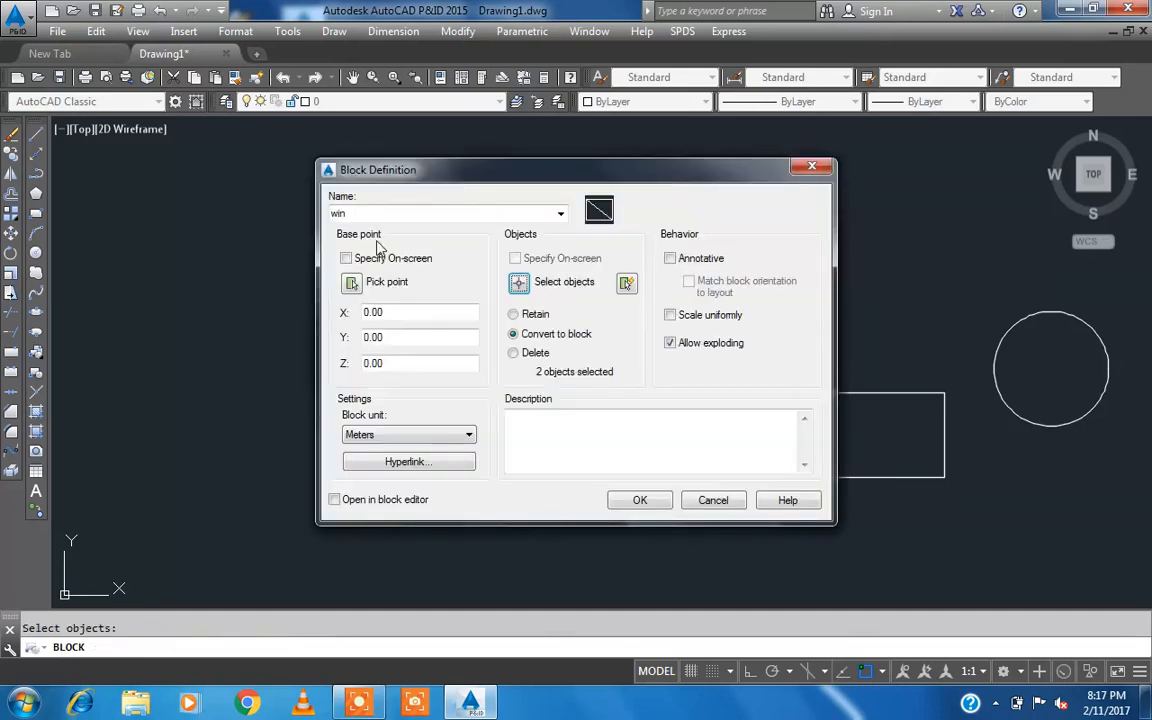
click(351, 283)
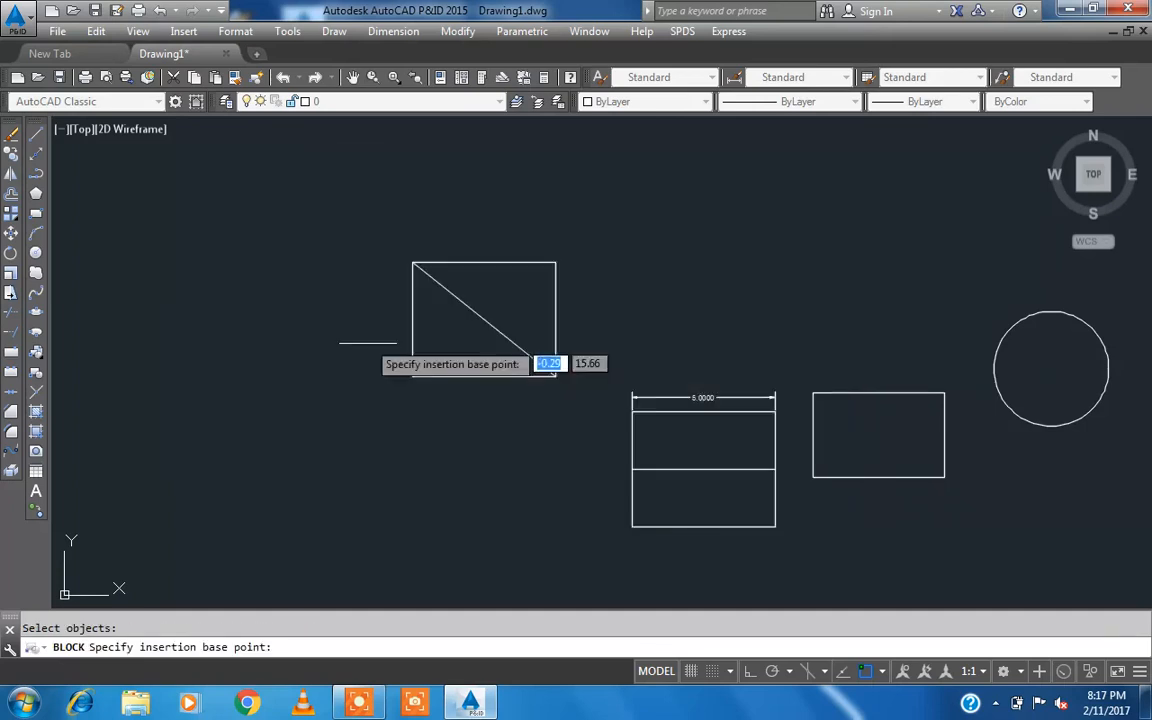
click(411, 377)
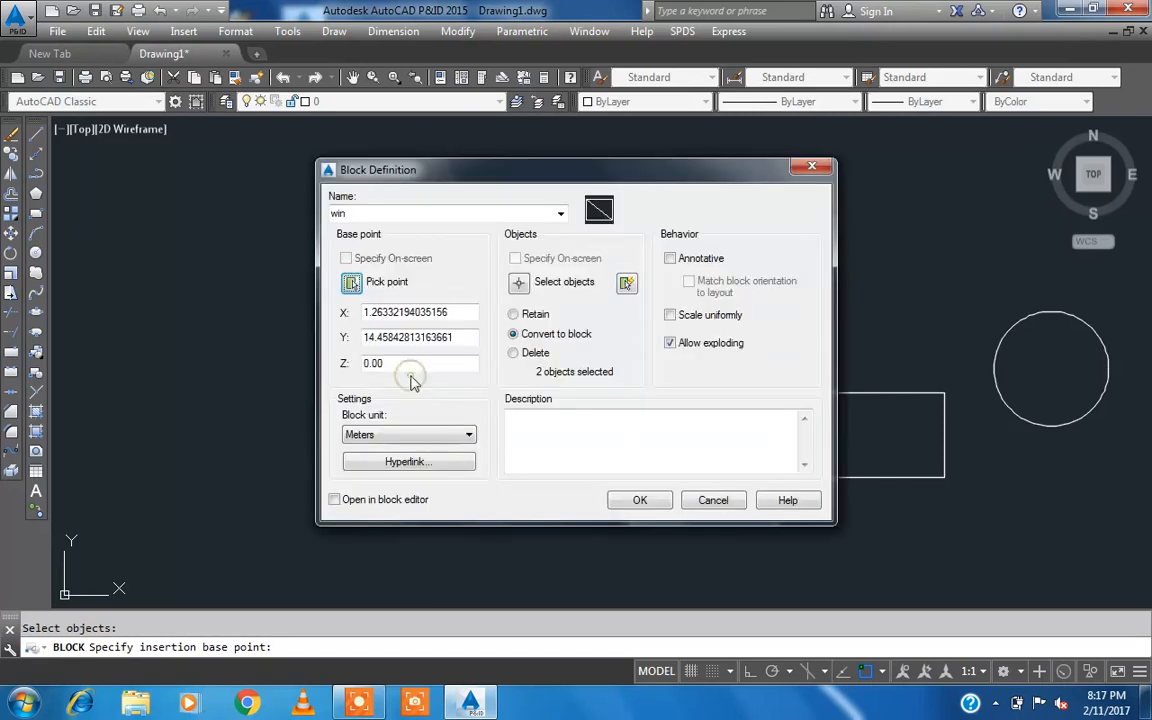
click(624, 501)
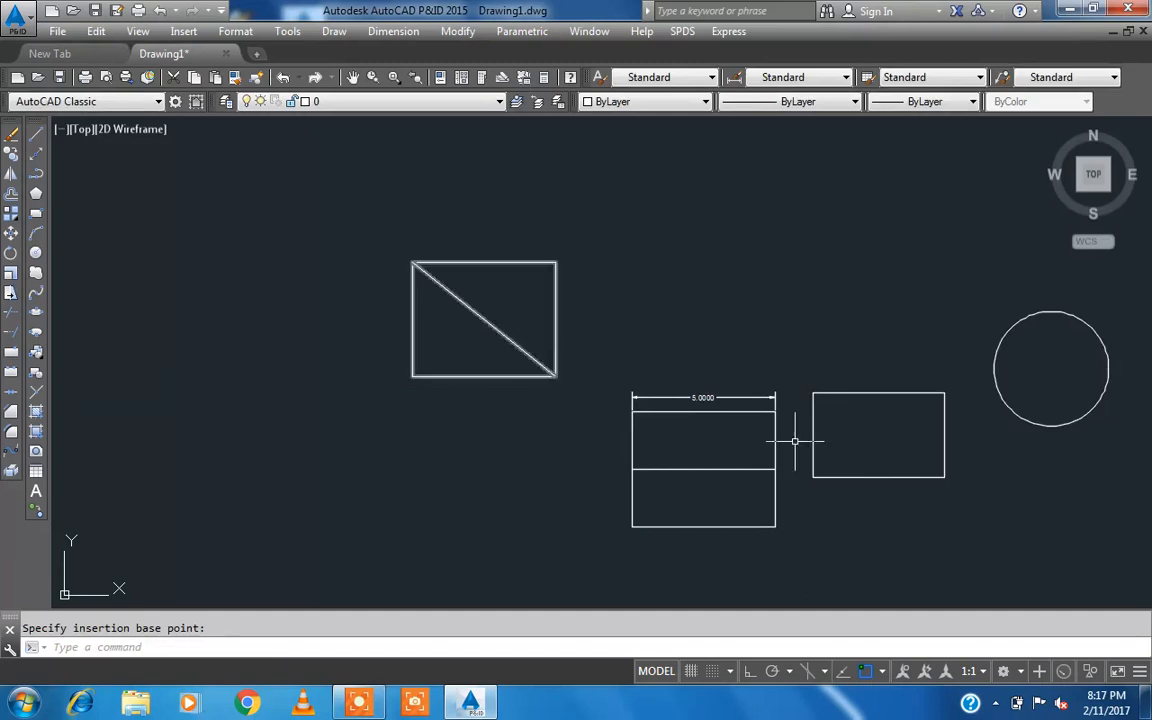
Step: Delete the original rectangle-and-diagonal block from the drawing
click(573, 410)
click(378, 244)
key(Delete)
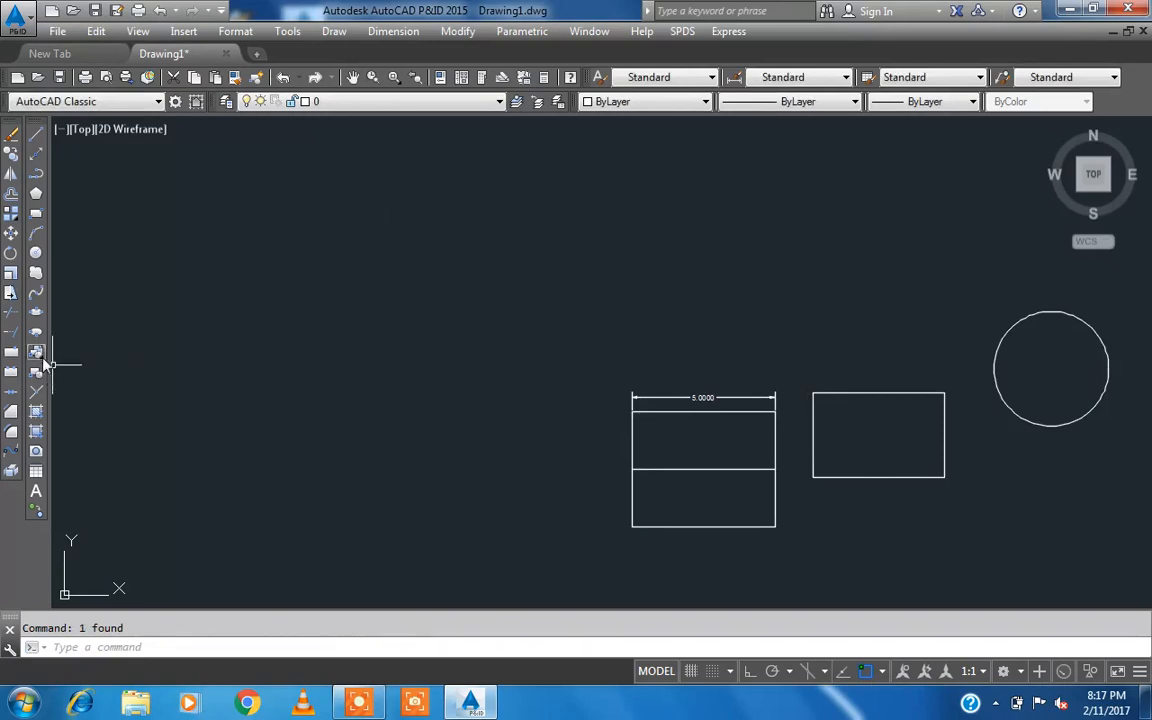
Step: Insert two copies of the "win" block at scale 1, one below the other, to the left of the divided rectangle
click(42, 364)
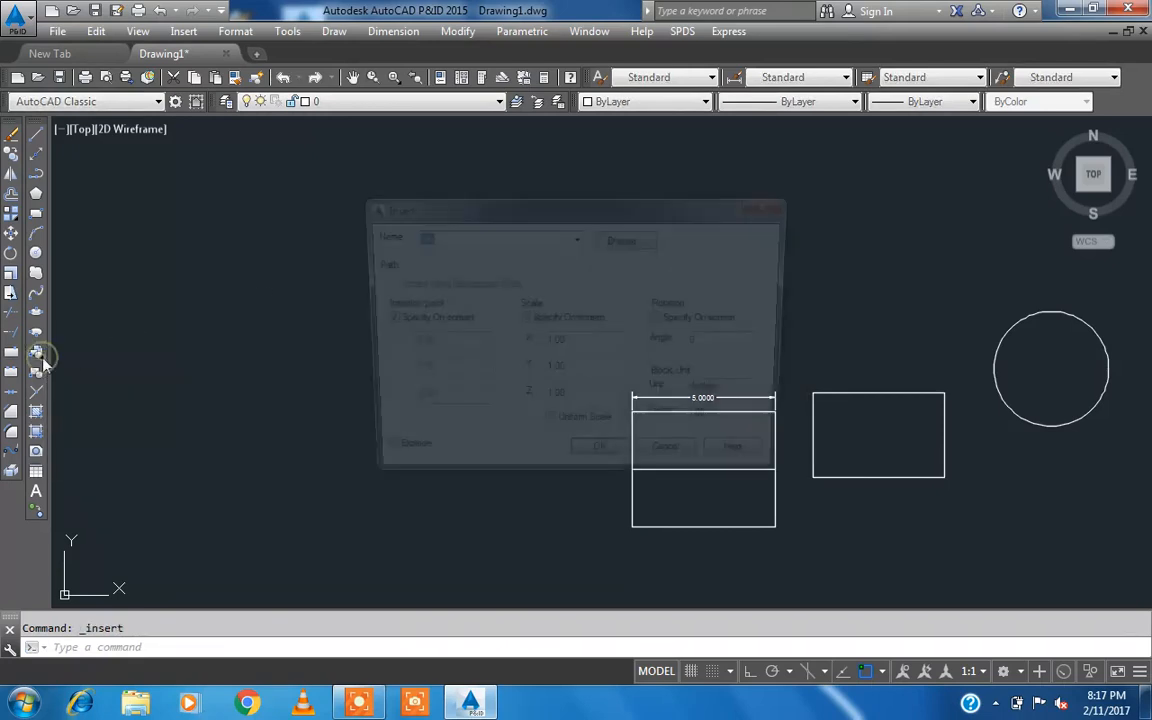
click(576, 240)
click(546, 238)
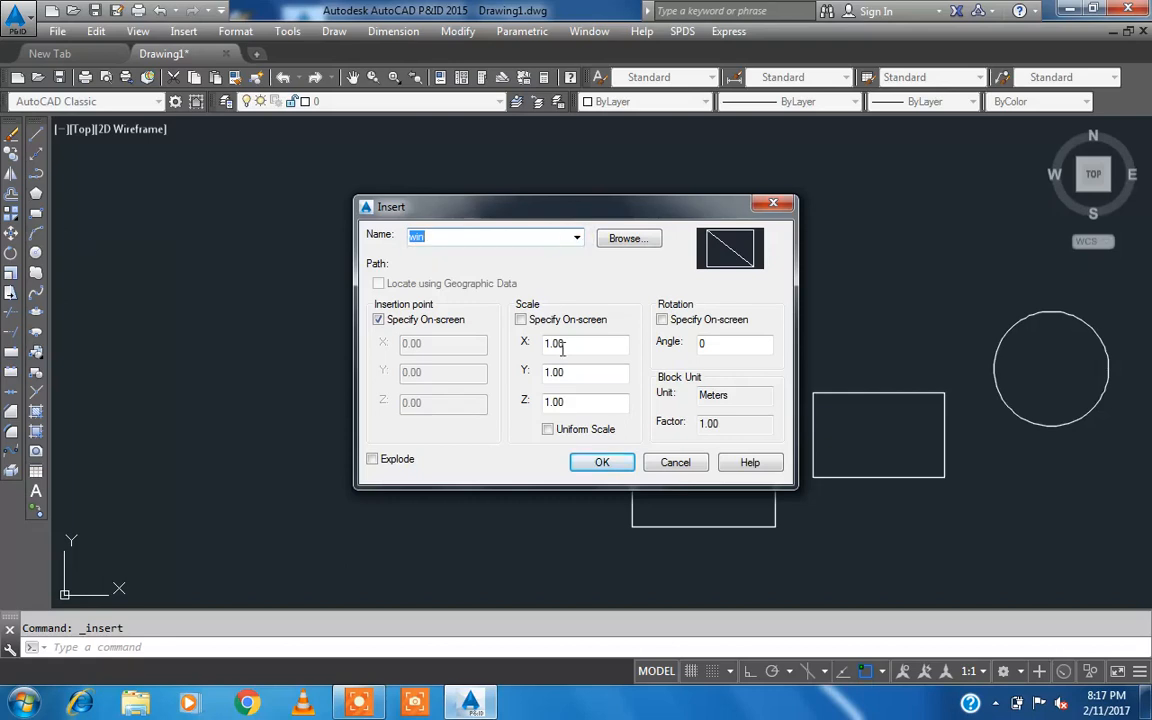
click(598, 460)
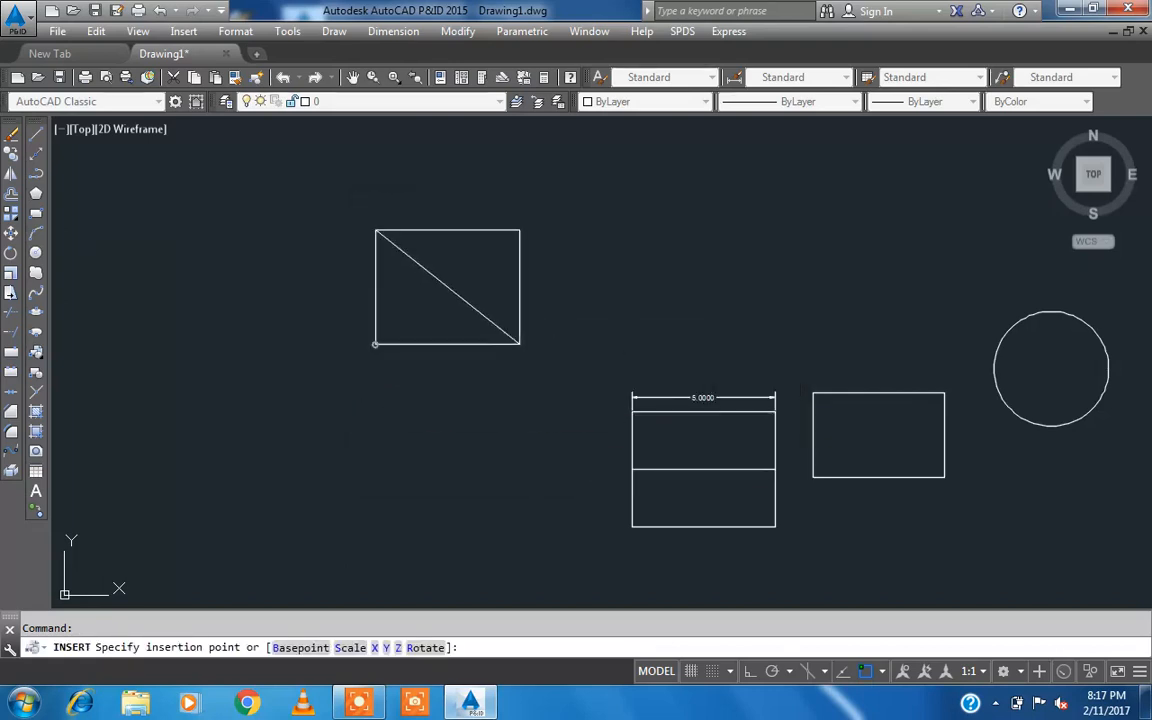
click(375, 344)
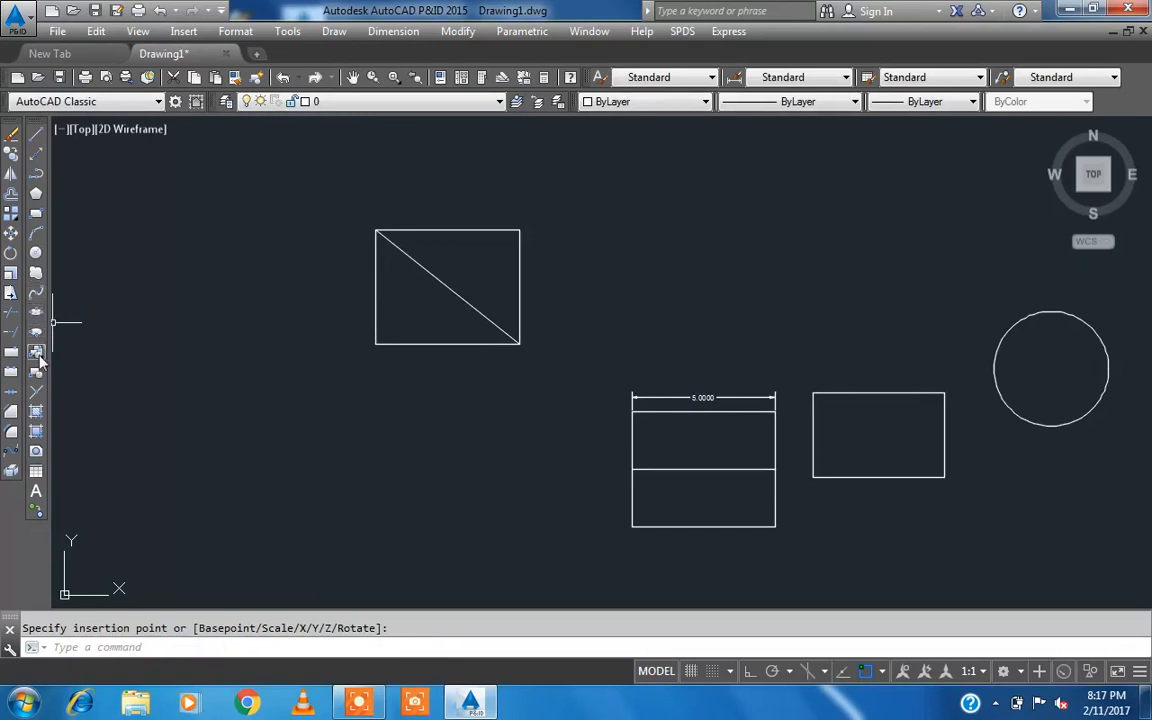
click(36, 356)
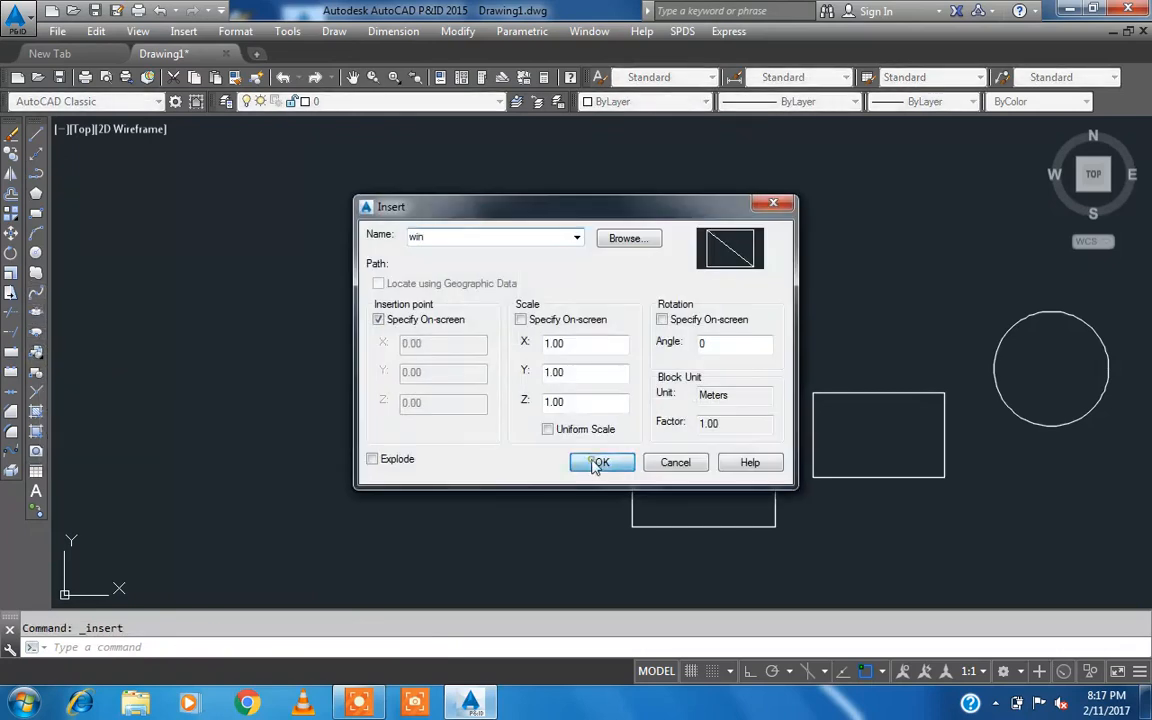
click(598, 463)
click(333, 33)
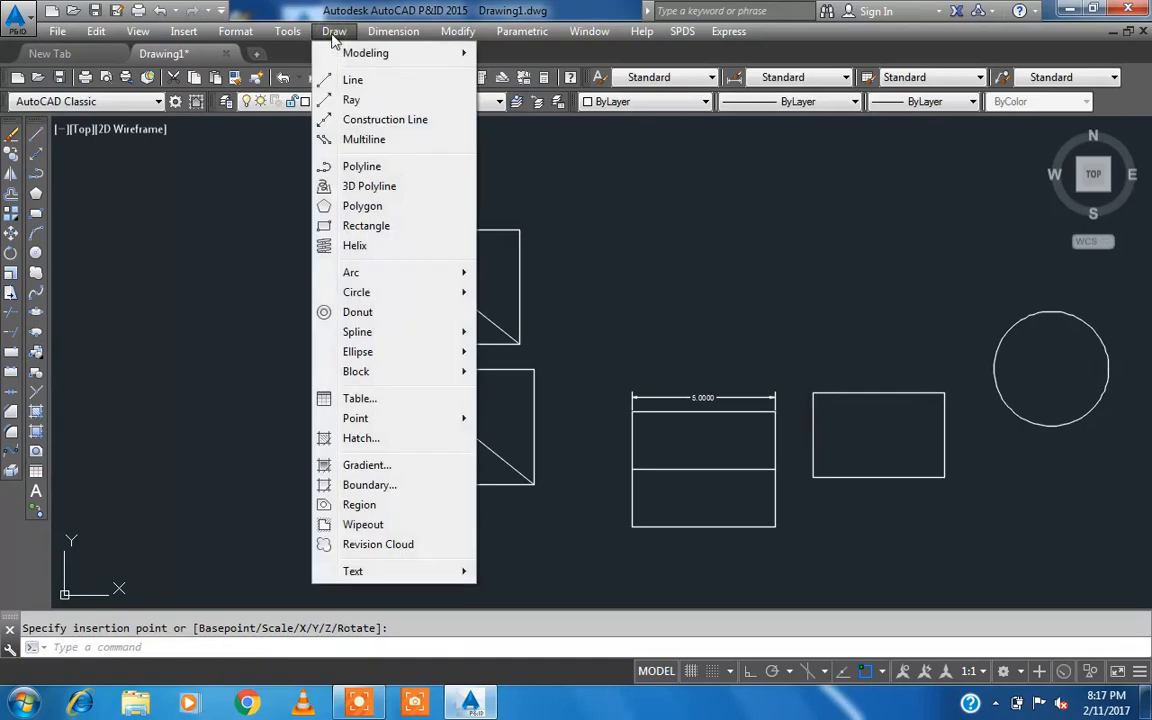
click(711, 252)
click(650, 208)
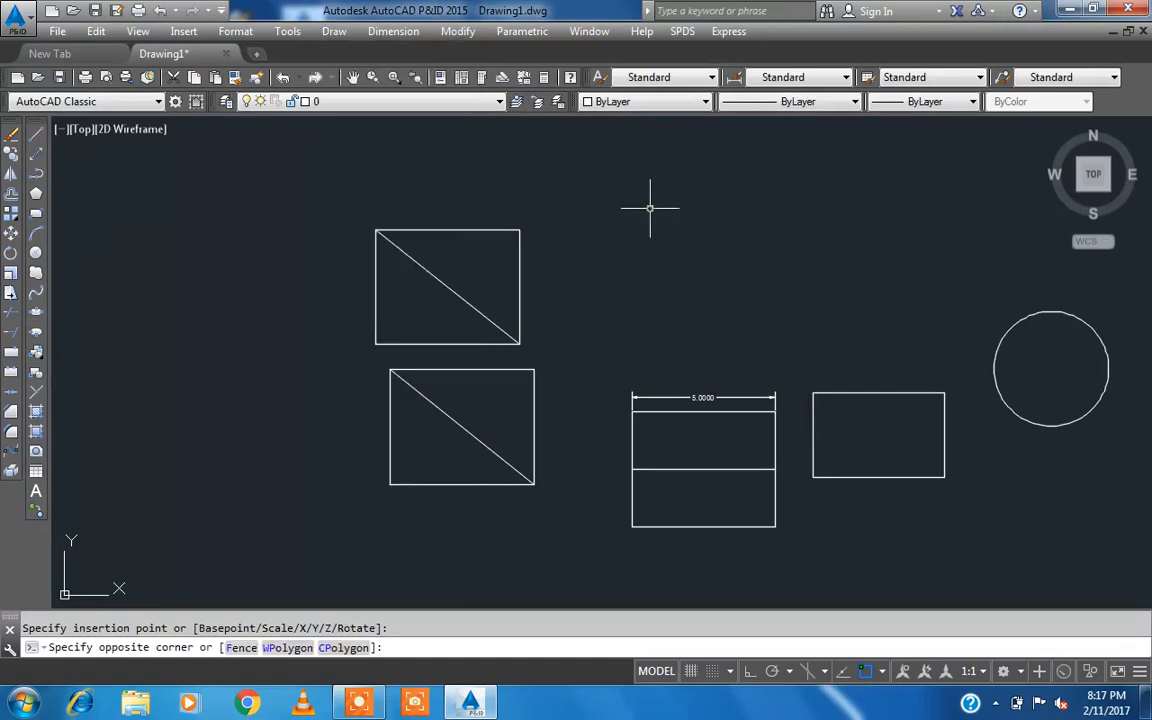
click(585, 188)
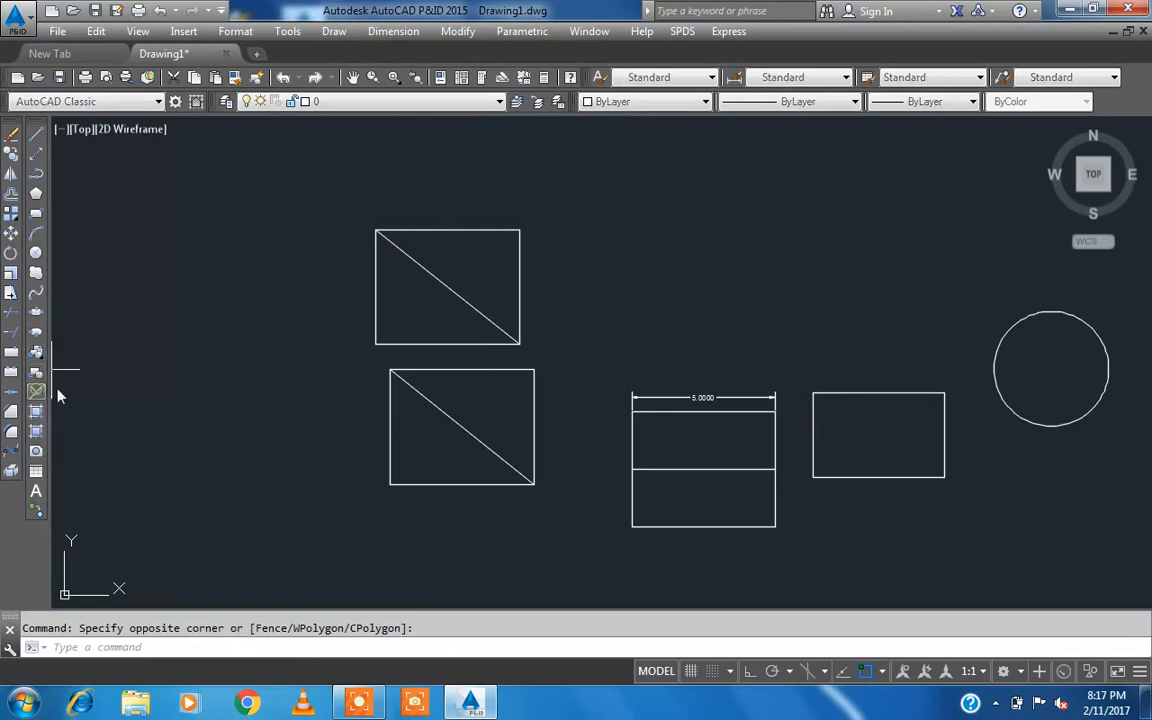
Step: Place a single point at the centre of the circle
click(37, 393)
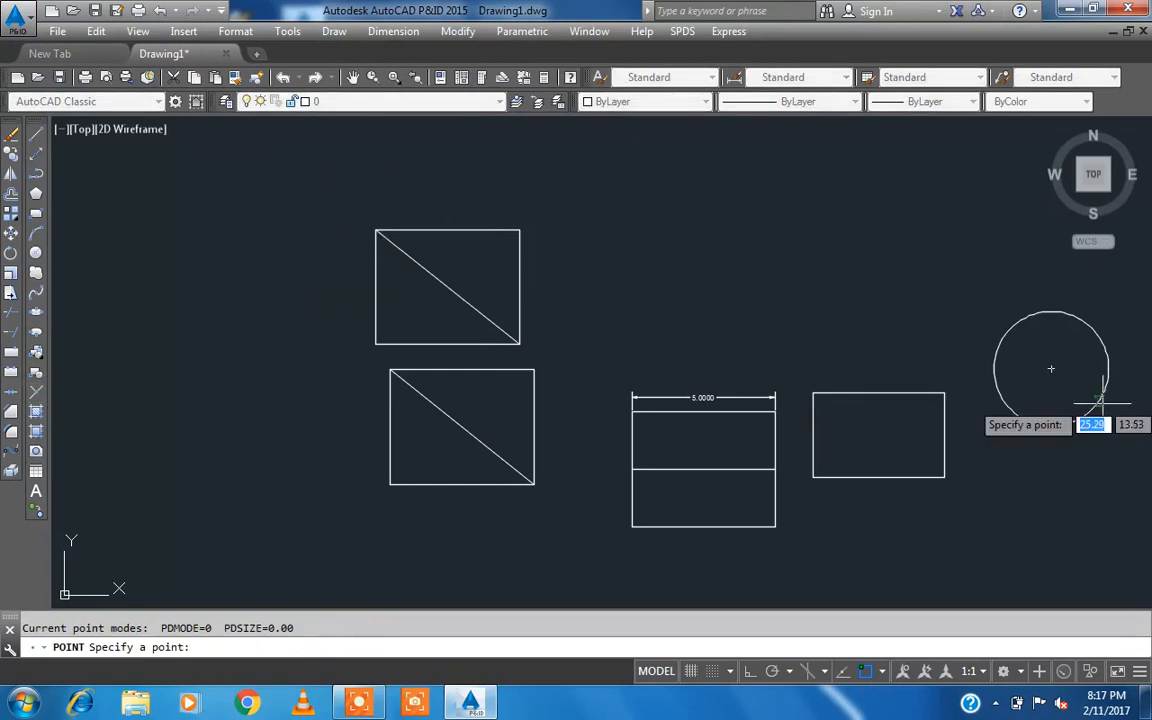
click(1051, 370)
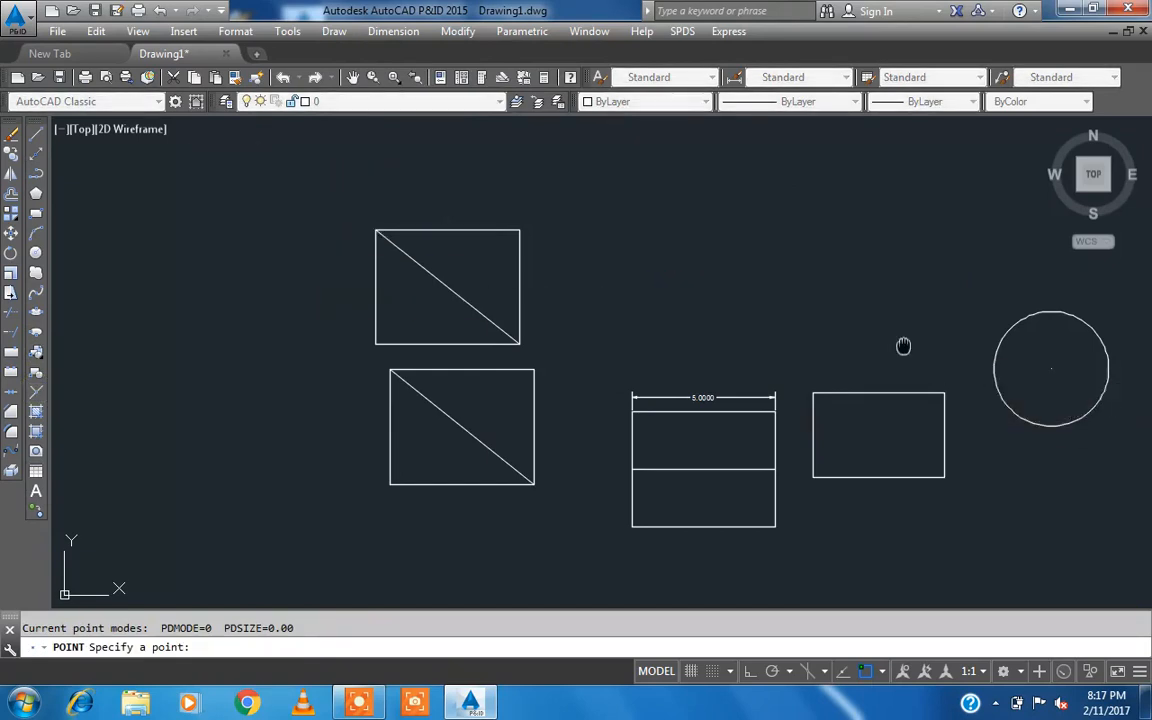
middle_drag(902, 342, 686, 302)
key(Escape)
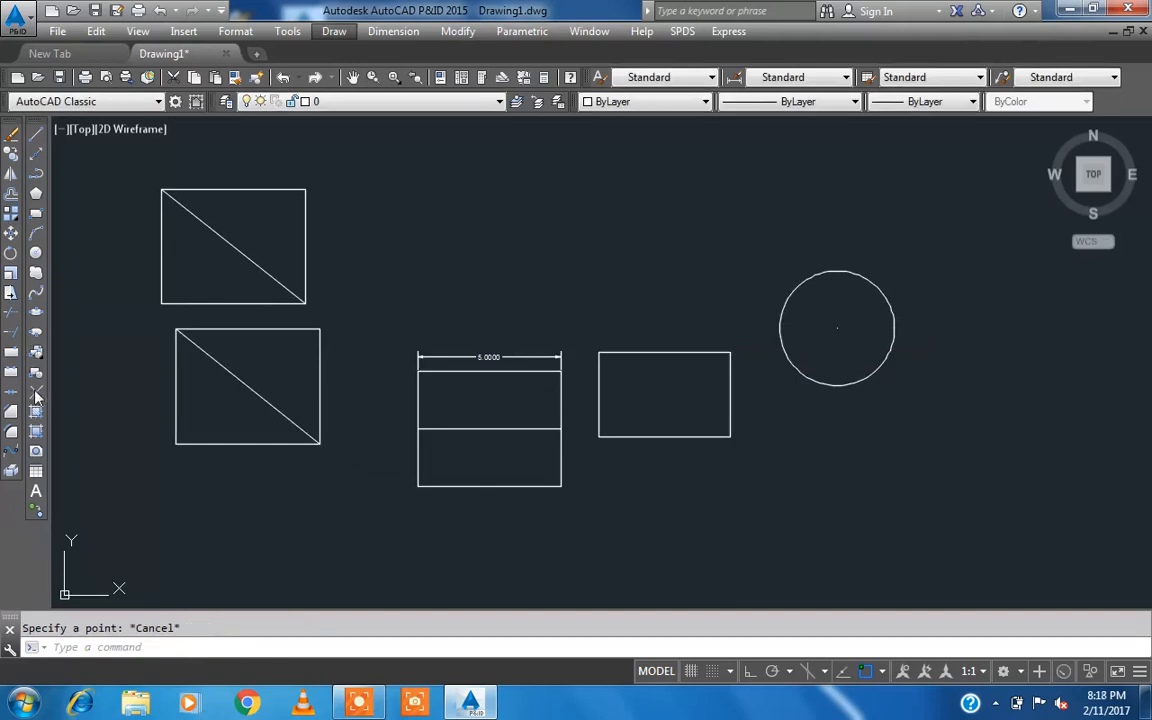
click(703, 303)
click(656, 241)
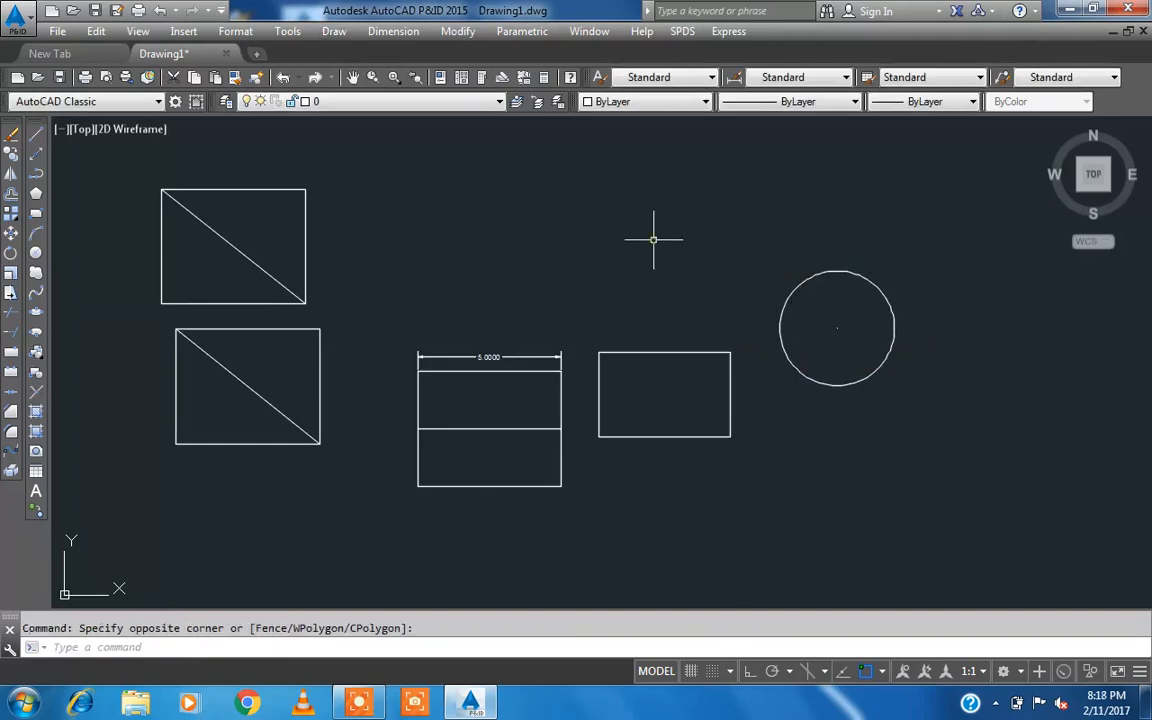
key(Escape)
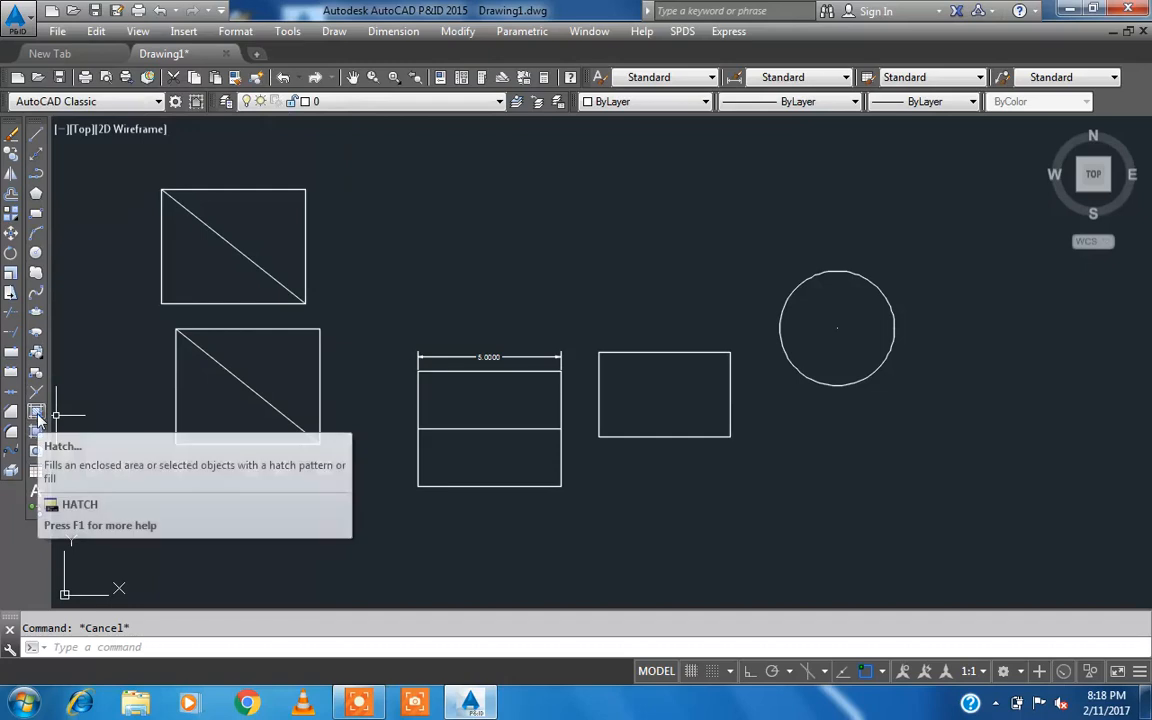
Step: Start a hatch and set it to the predefined AR-B816C brick pattern in red
click(37, 414)
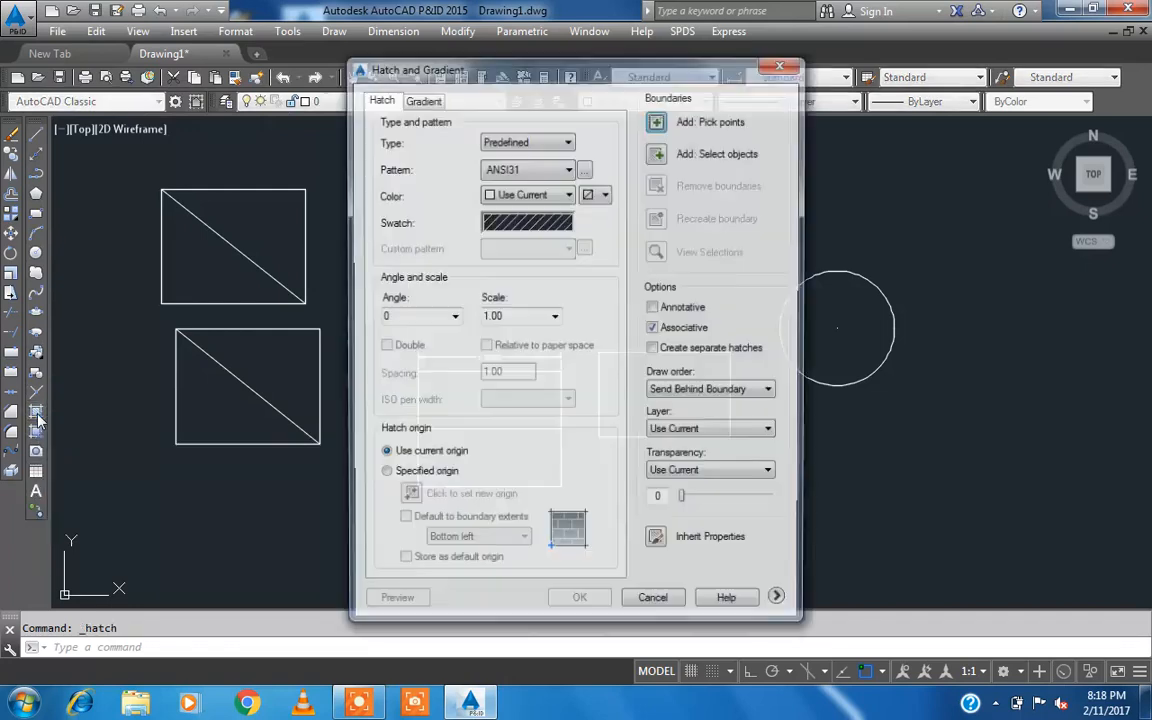
click(505, 143)
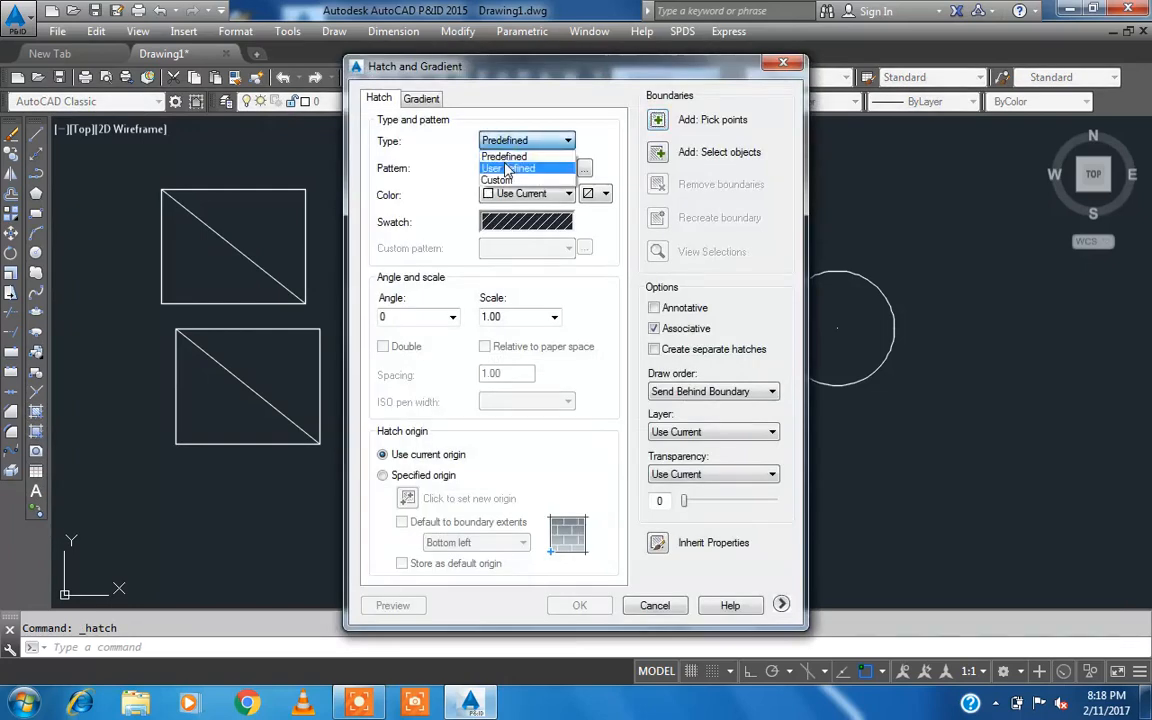
click(505, 162)
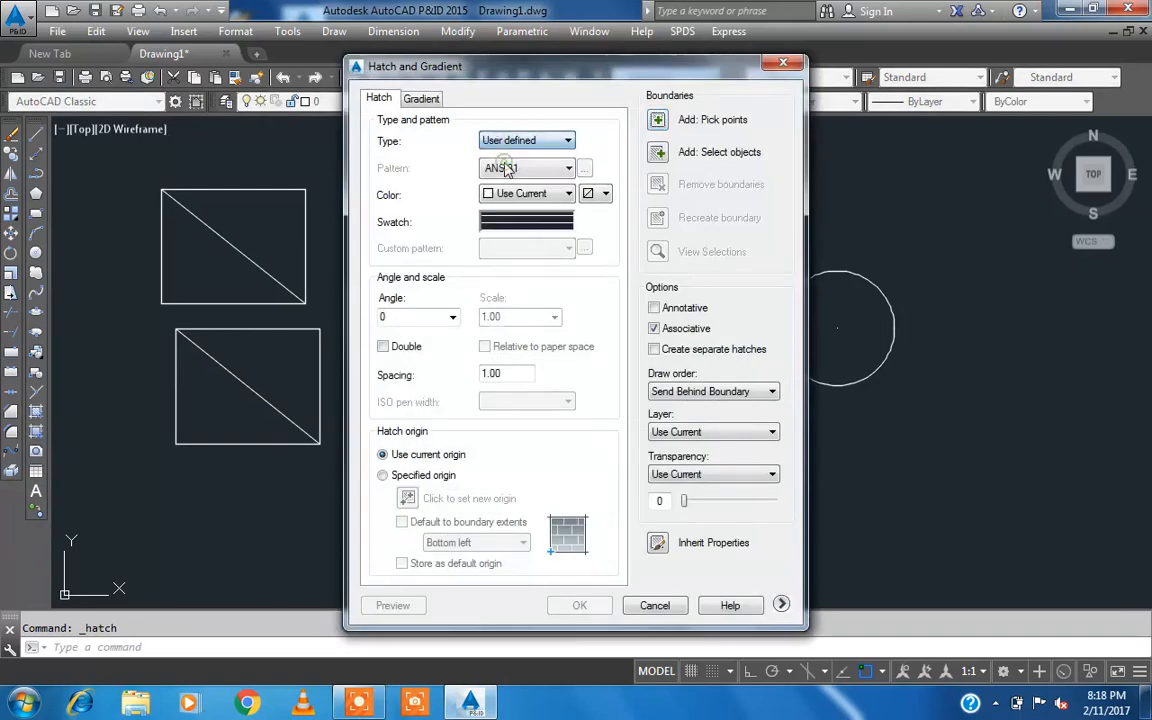
click(525, 223)
click(528, 187)
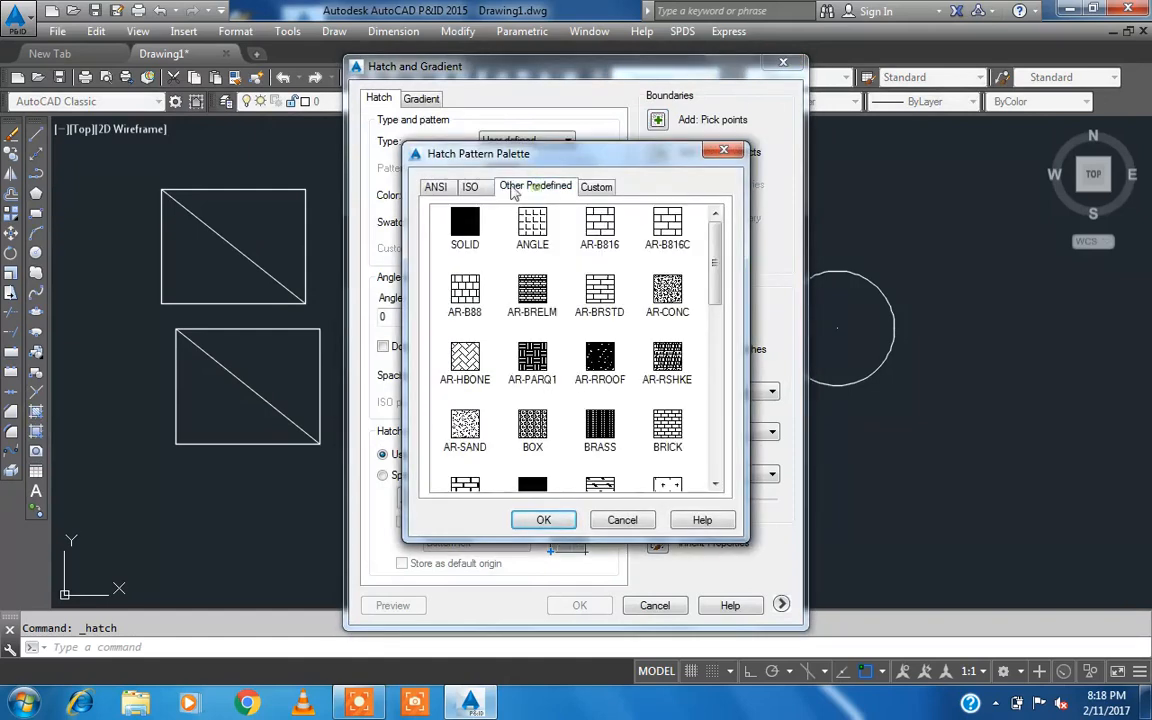
click(664, 226)
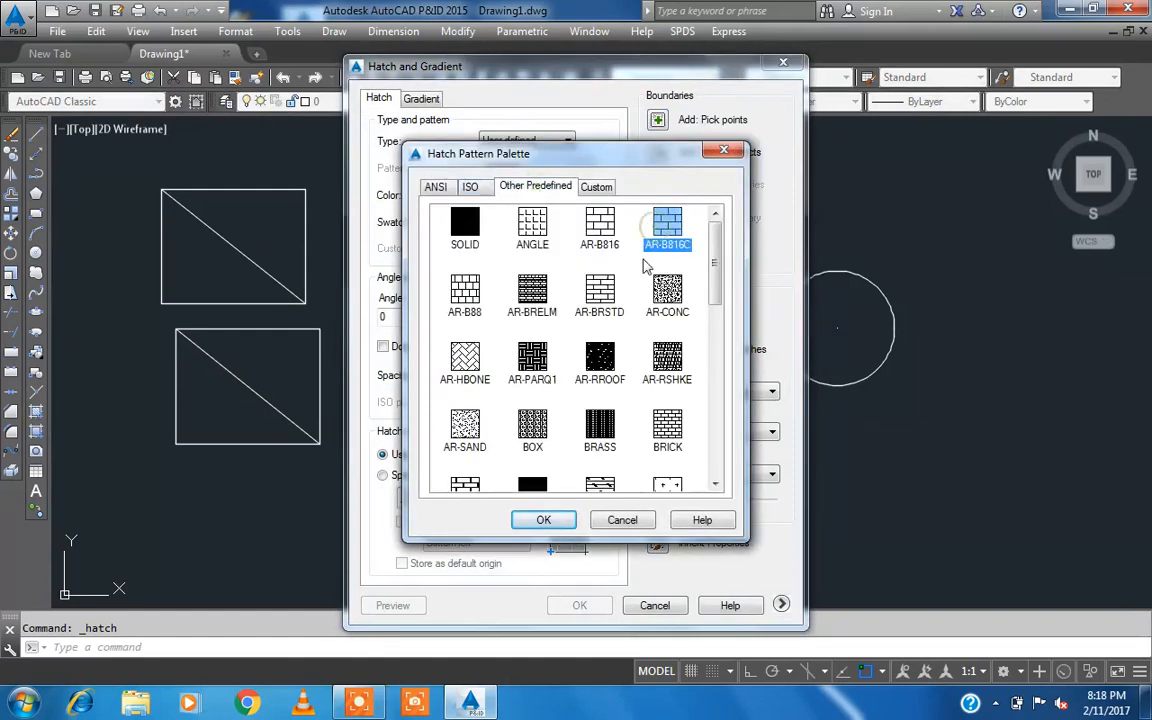
click(543, 519)
click(530, 195)
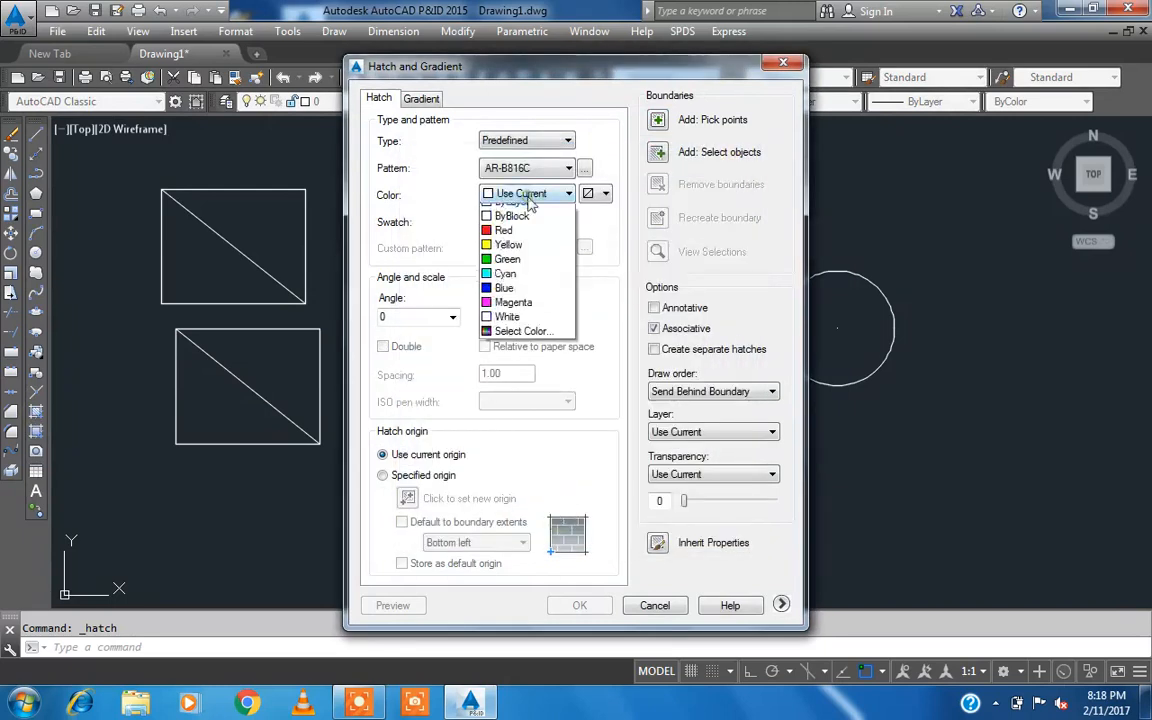
click(522, 257)
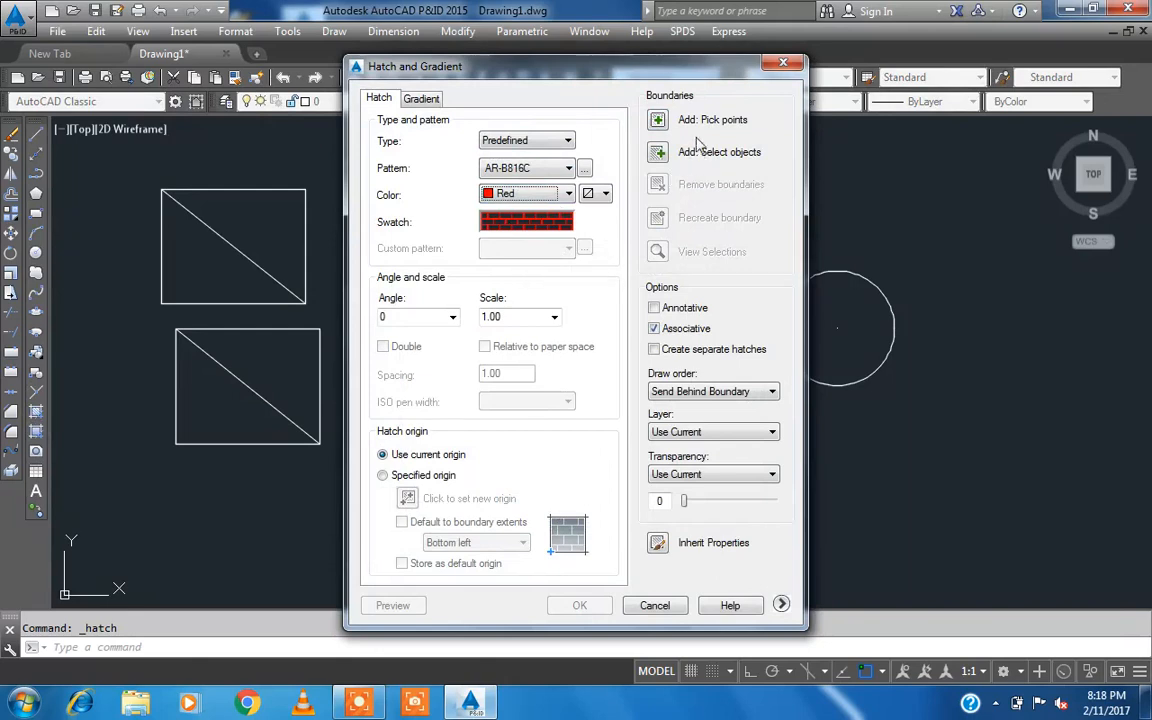
Step: Apply the red brick hatch inside the empty rectangle between the divided rectangle and the circle
click(661, 120)
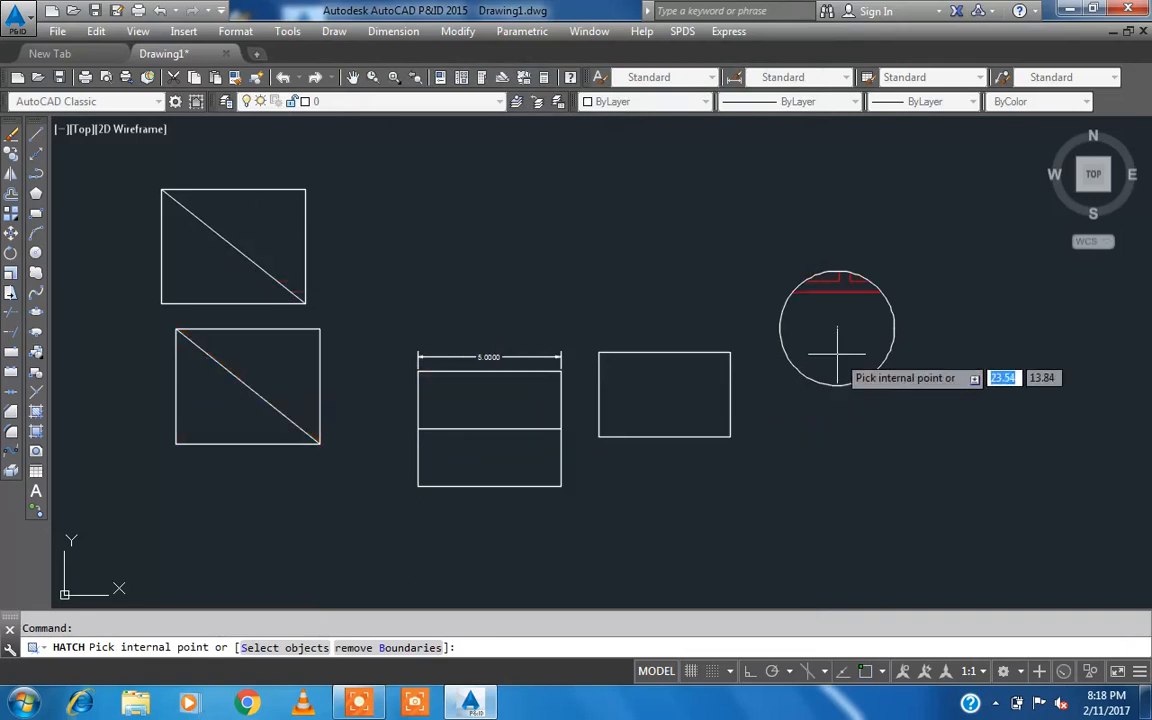
click(708, 383)
right_click(709, 298)
click(715, 306)
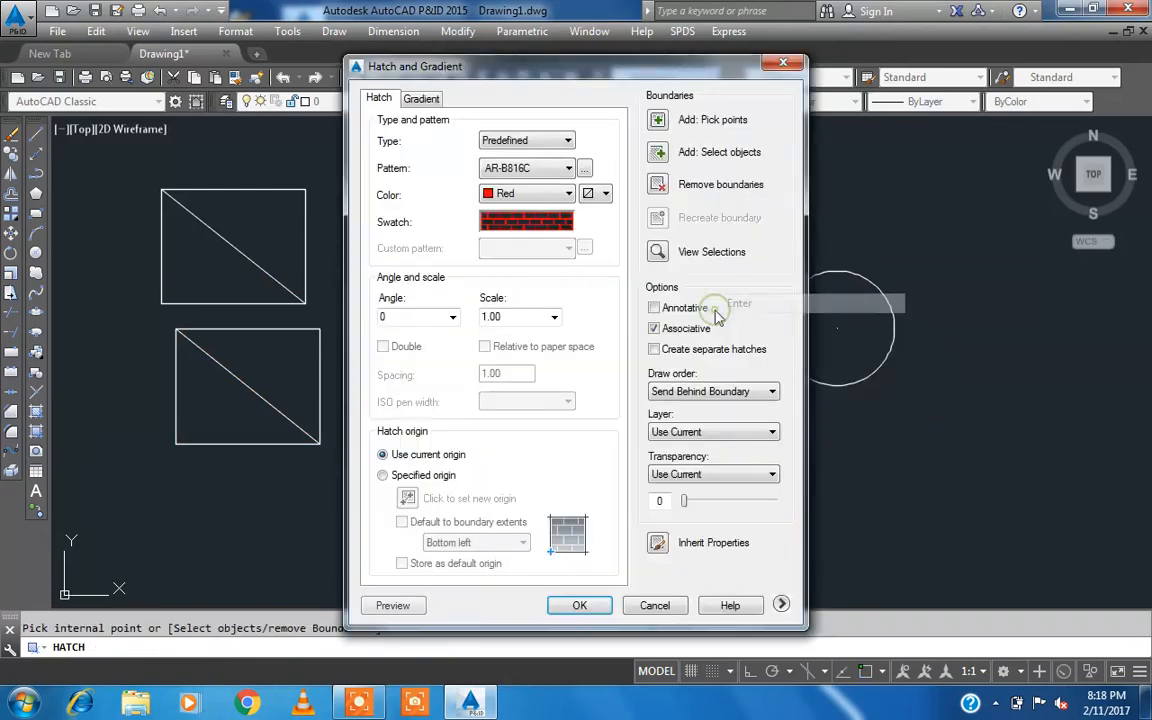
click(584, 605)
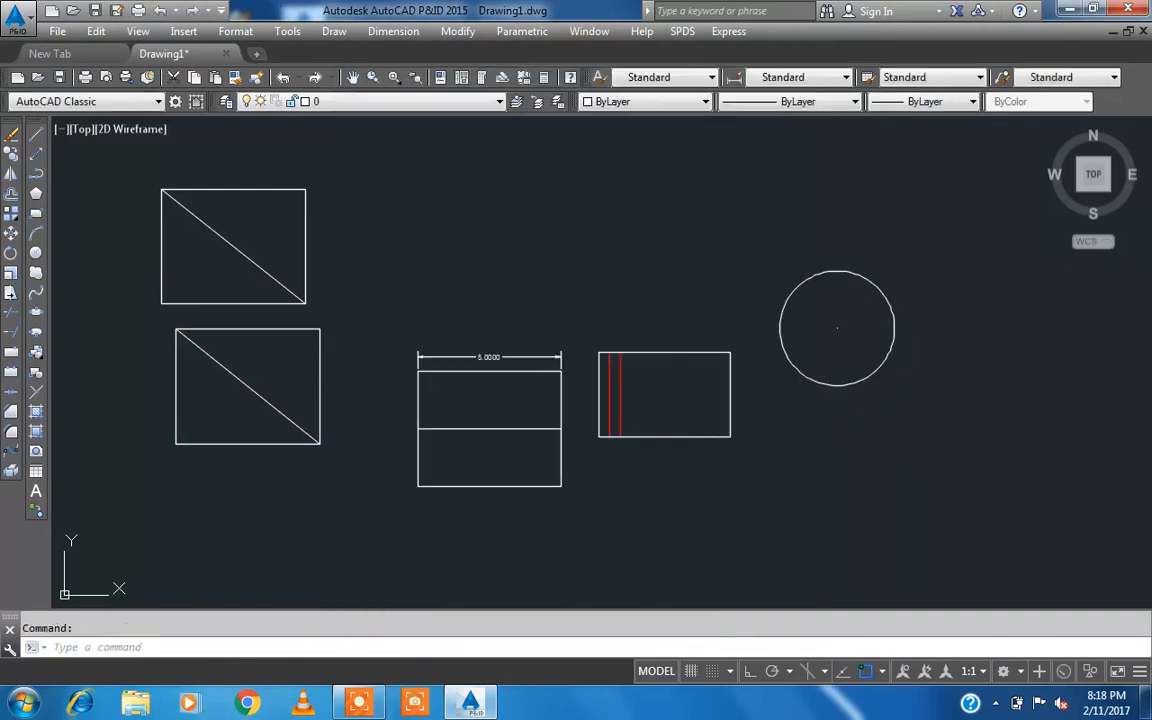
Step: Edit the rectangle's red brick hatch and set its scale to 0.2
scroll(640, 365, up, 4)
scroll(531, 350, down, 4)
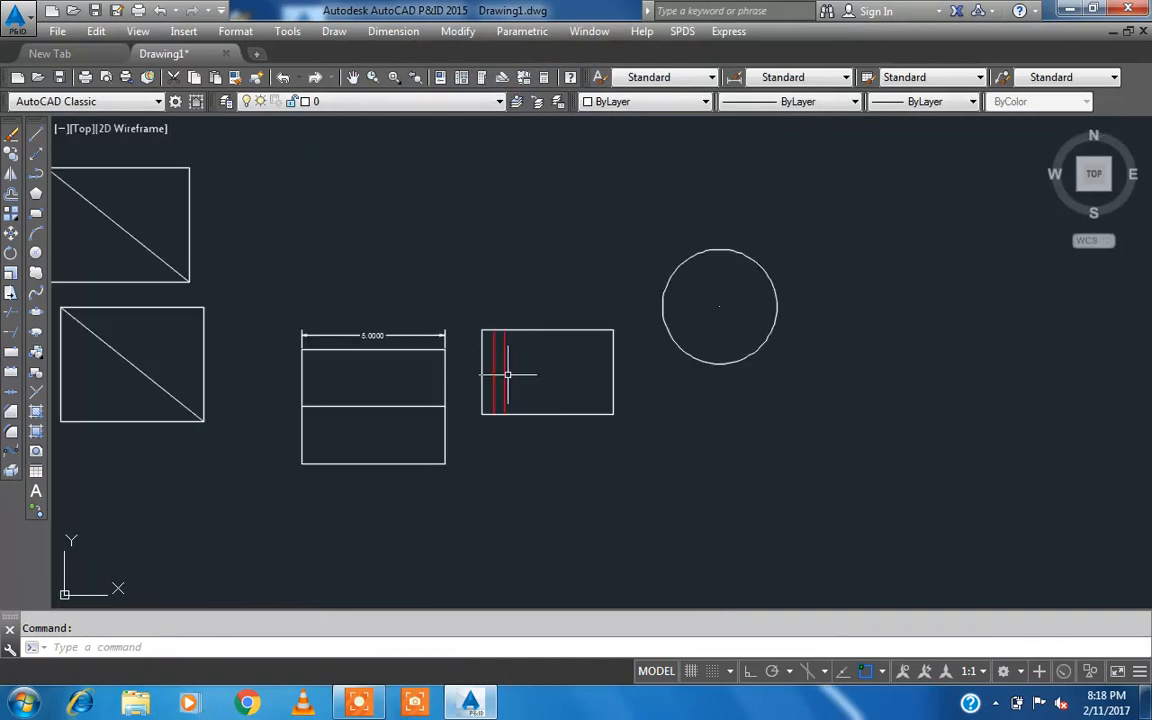
click(507, 375)
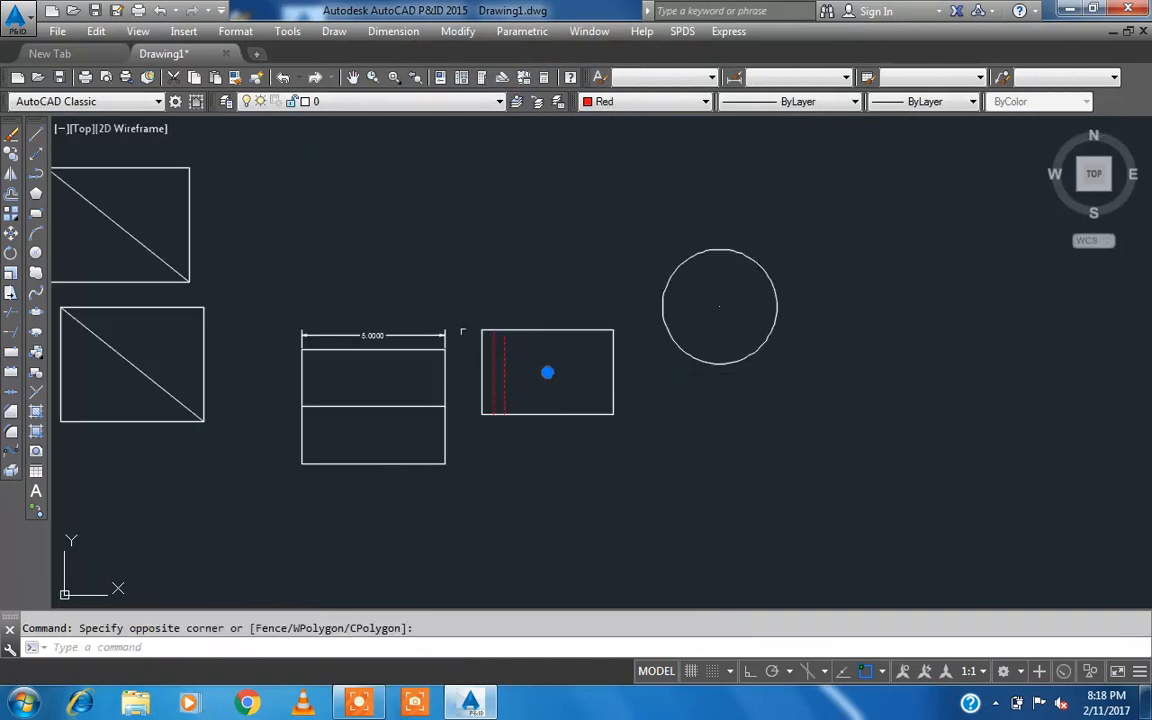
right_click(452, 246)
click(478, 192)
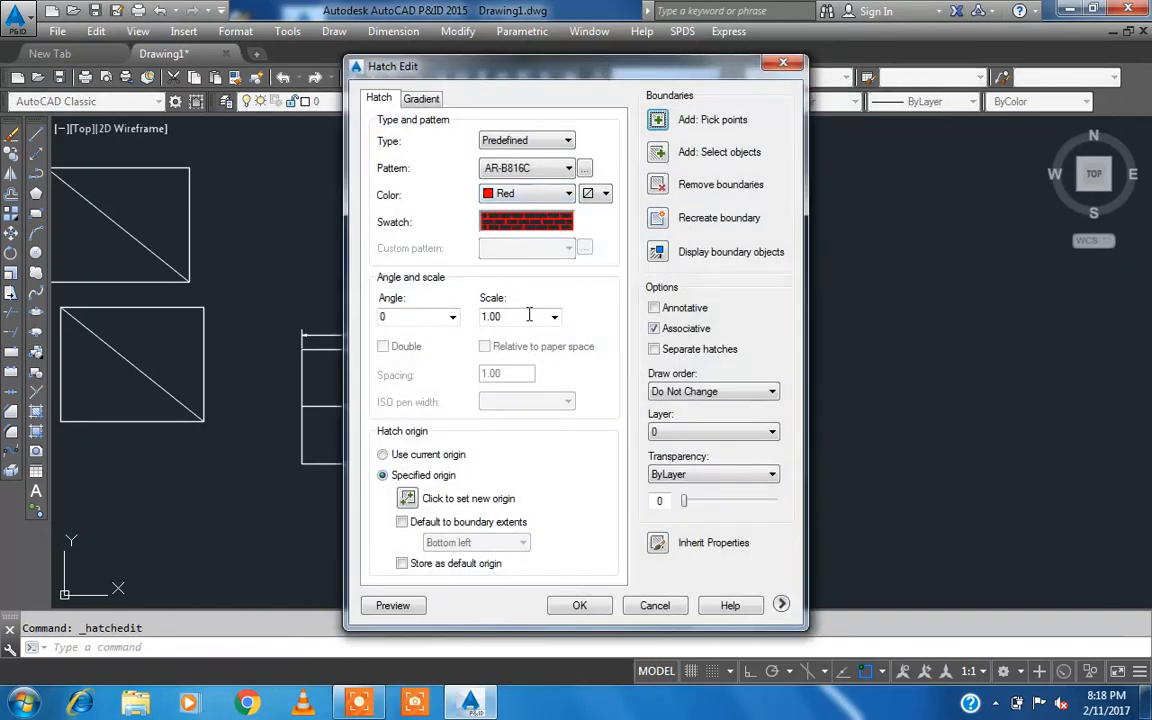
double_click(523, 316)
key(BackSpace)
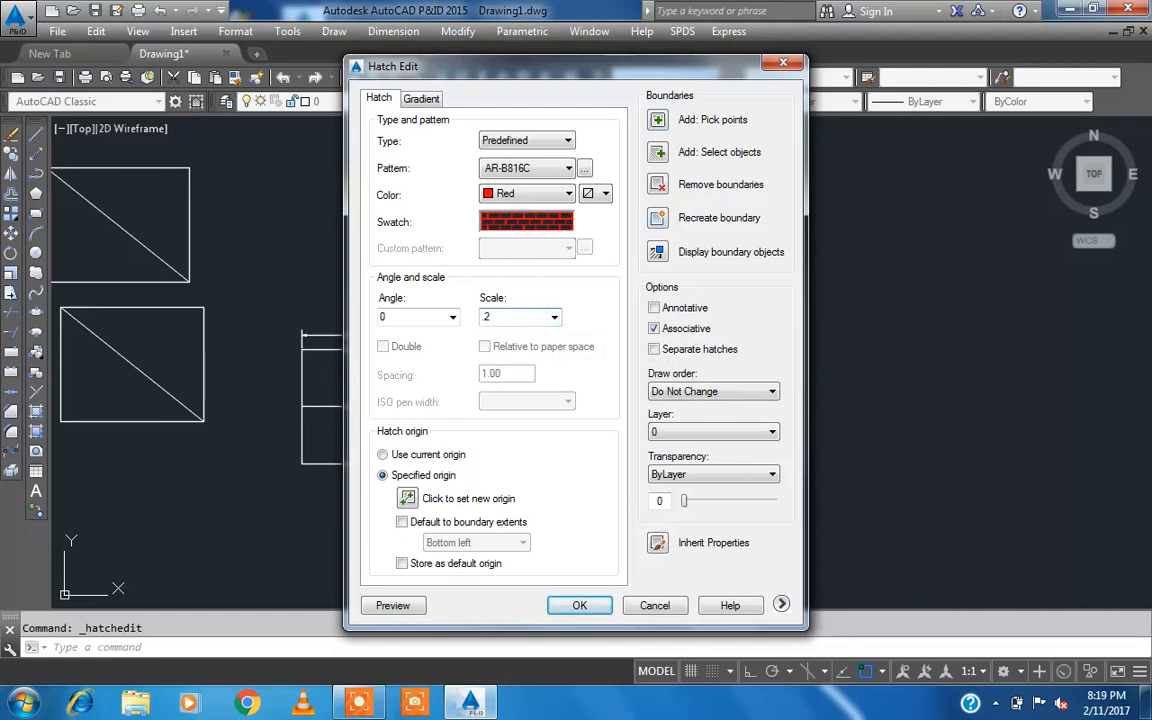
key(Return)
Step: Edit the rectangle's brick hatch again and reduce its scale further so several rows of bricks fit inside
scroll(550, 356, up, 2)
drag(552, 386, 502, 334)
right_click(494, 232)
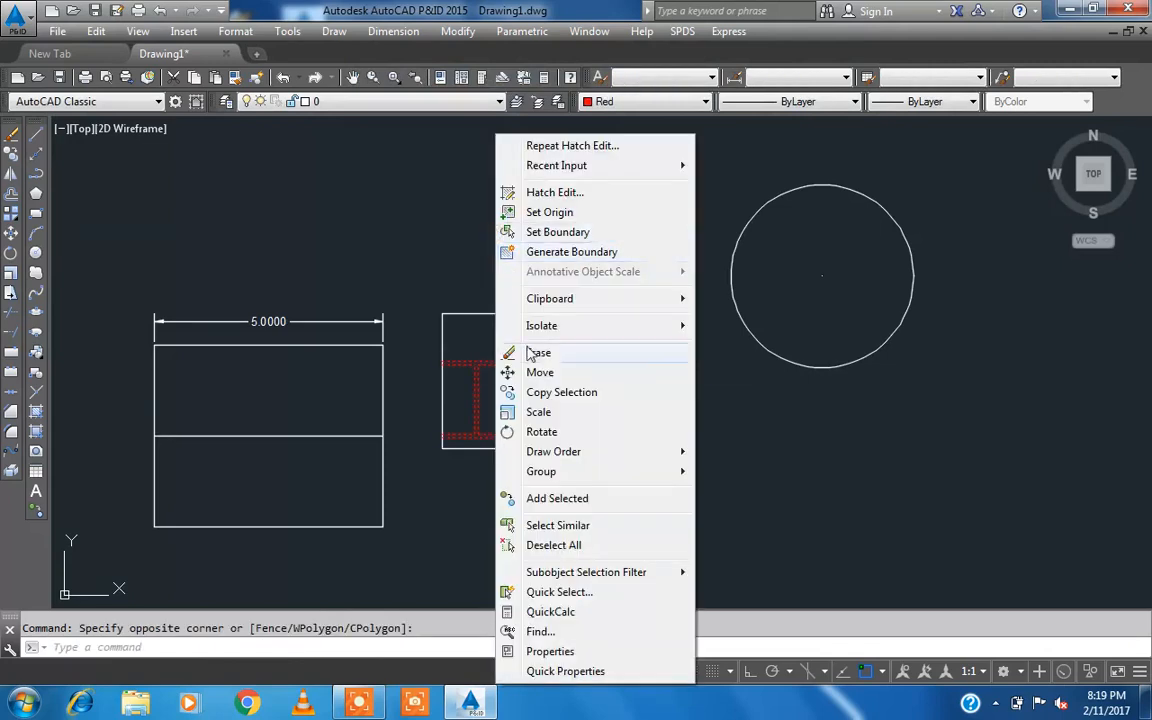
click(553, 190)
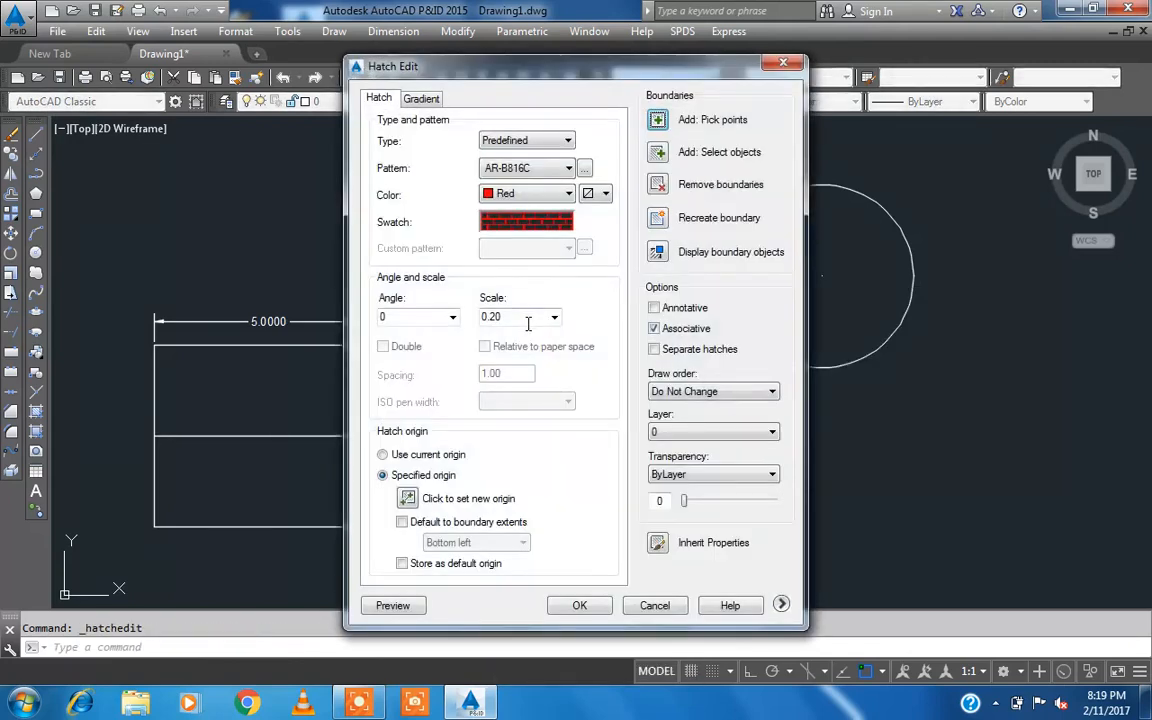
double_click(528, 318)
key(BackSpace)
key(Return)
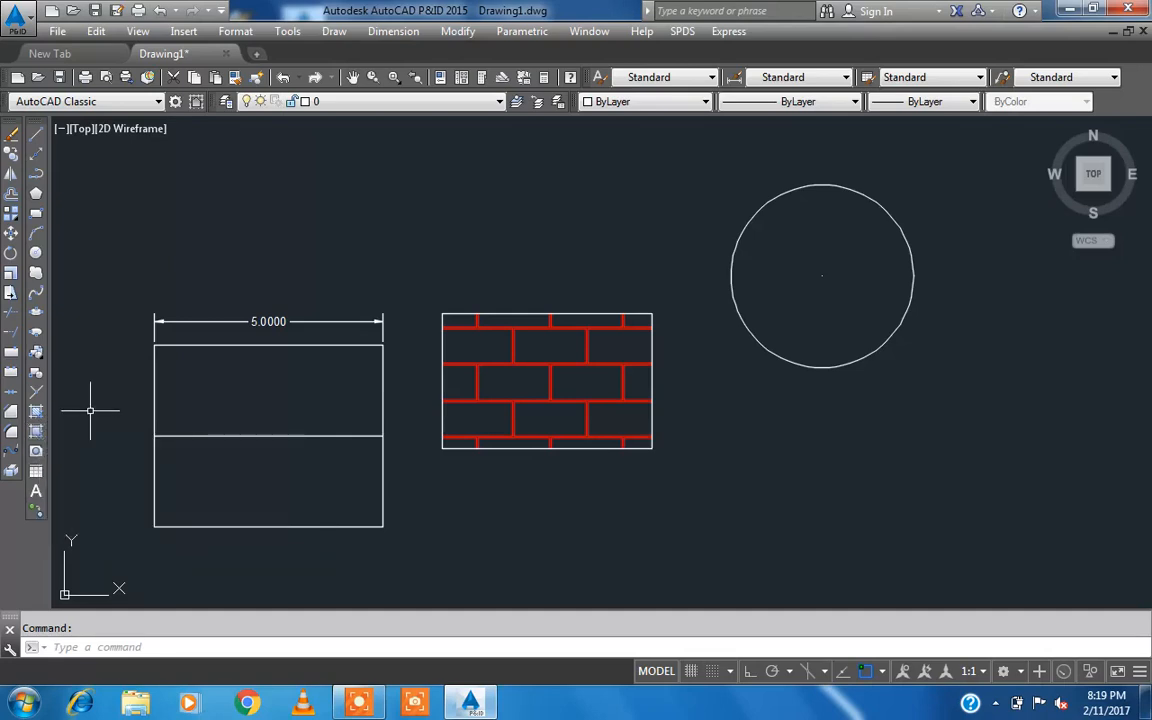
text(h)
key(Return)
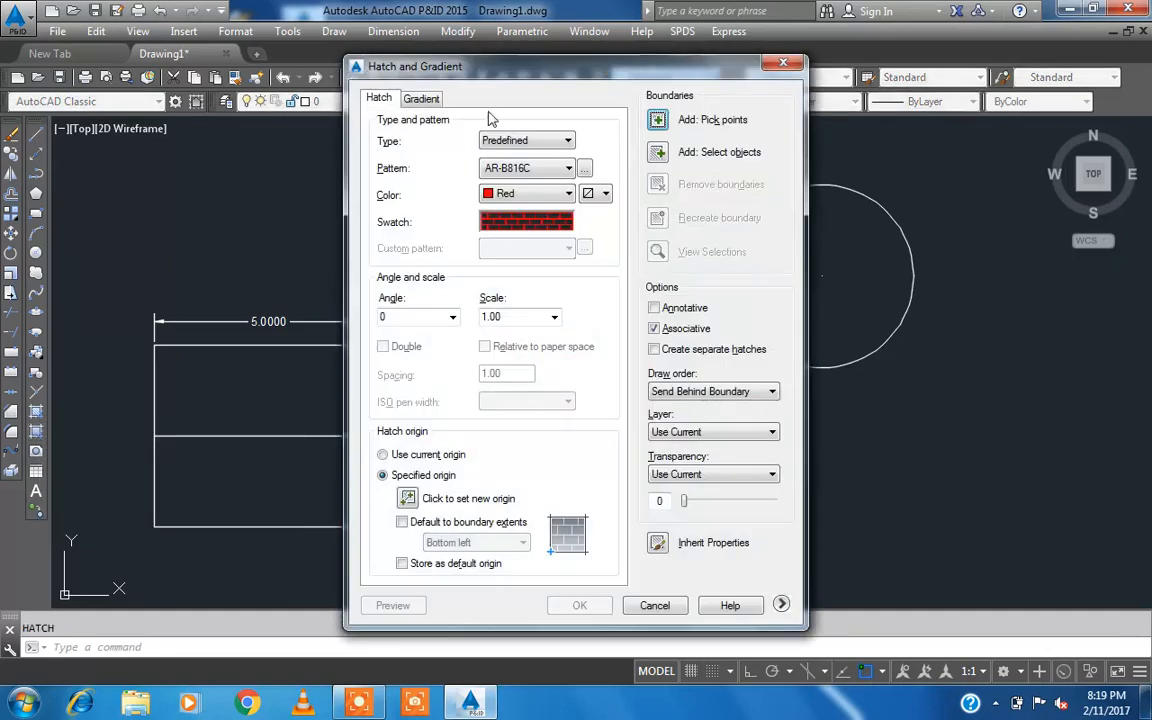
click(420, 99)
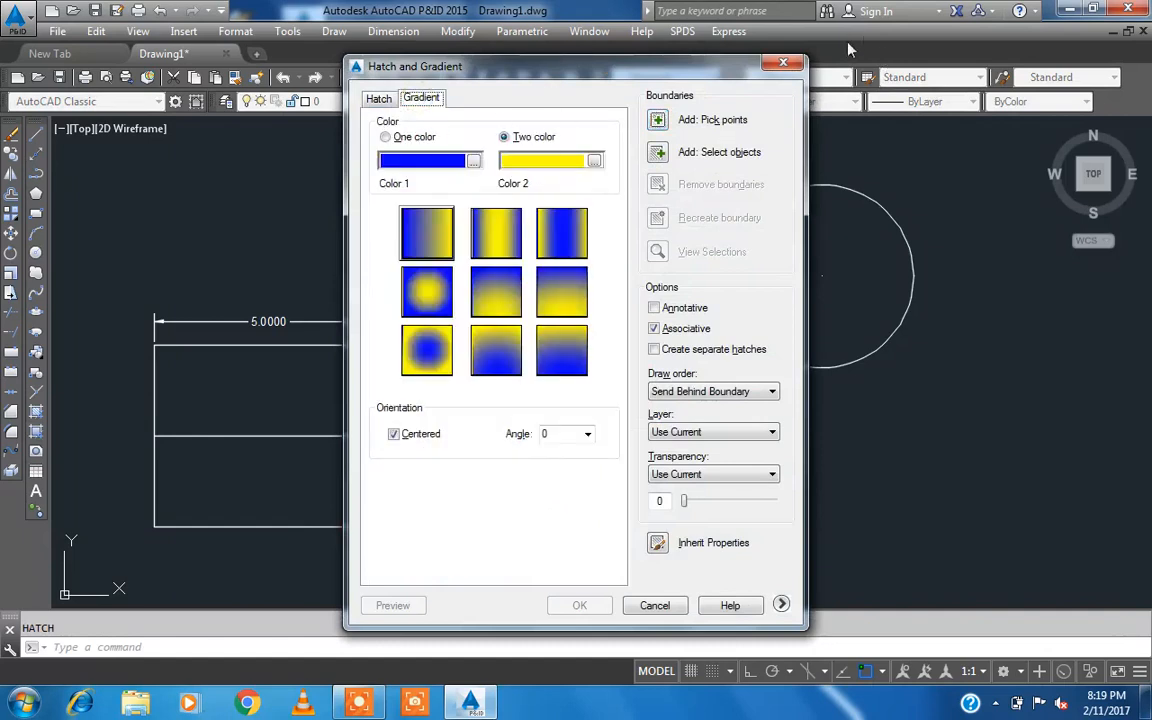
click(795, 64)
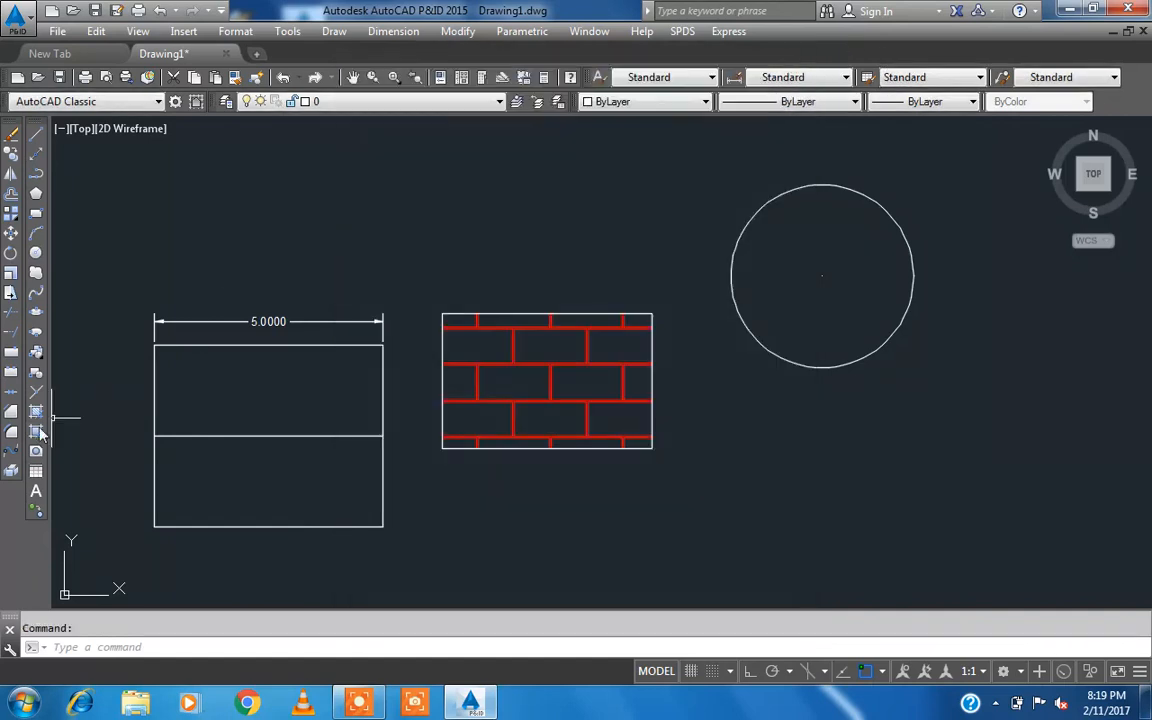
Step: Start a one-color gradient fill with the shade-tint balance near the middle and the last gradient pattern of the second row
click(38, 432)
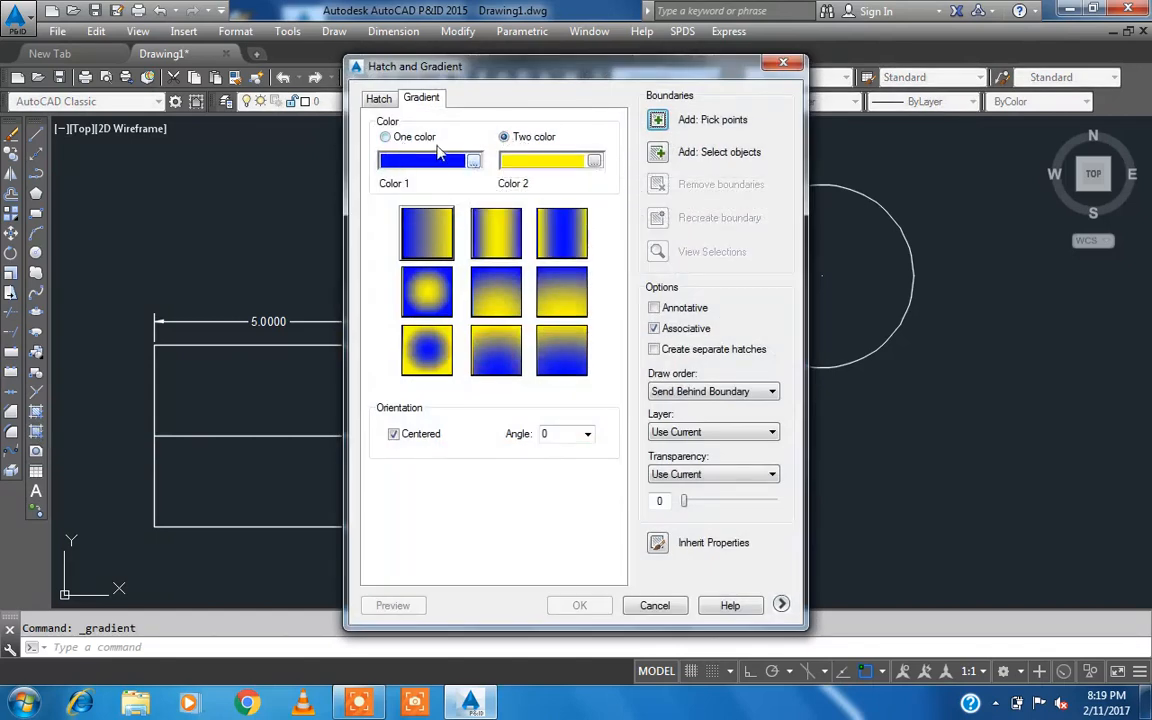
click(388, 137)
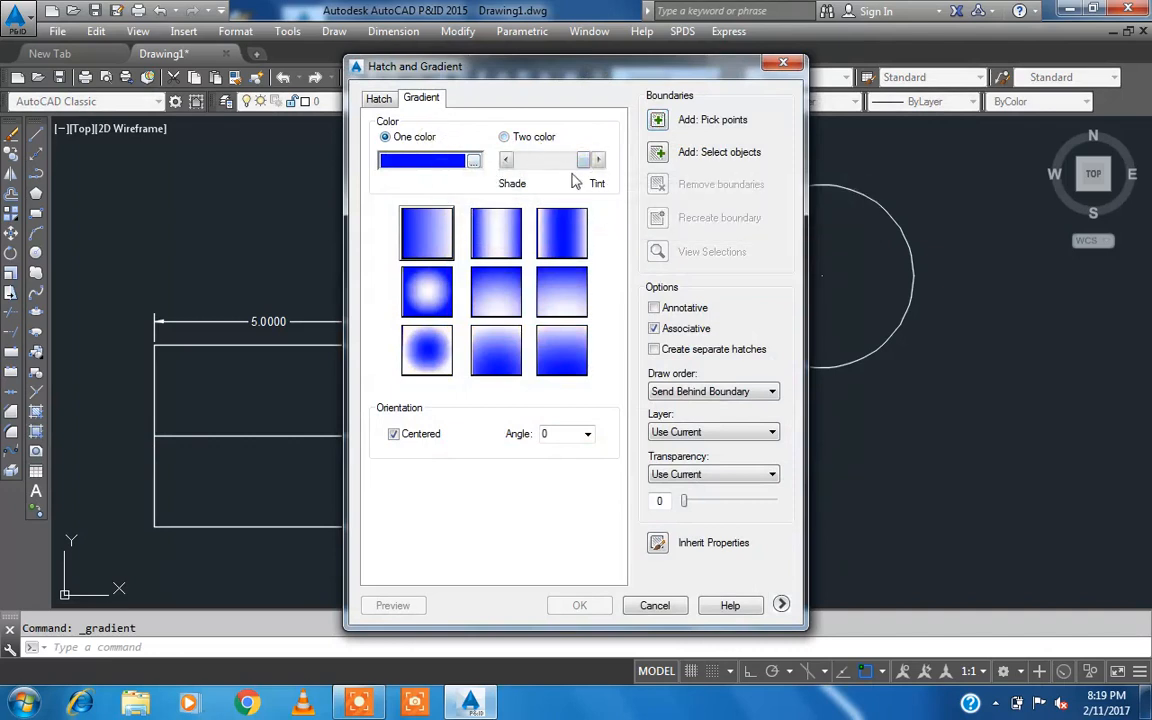
drag(586, 161, 556, 168)
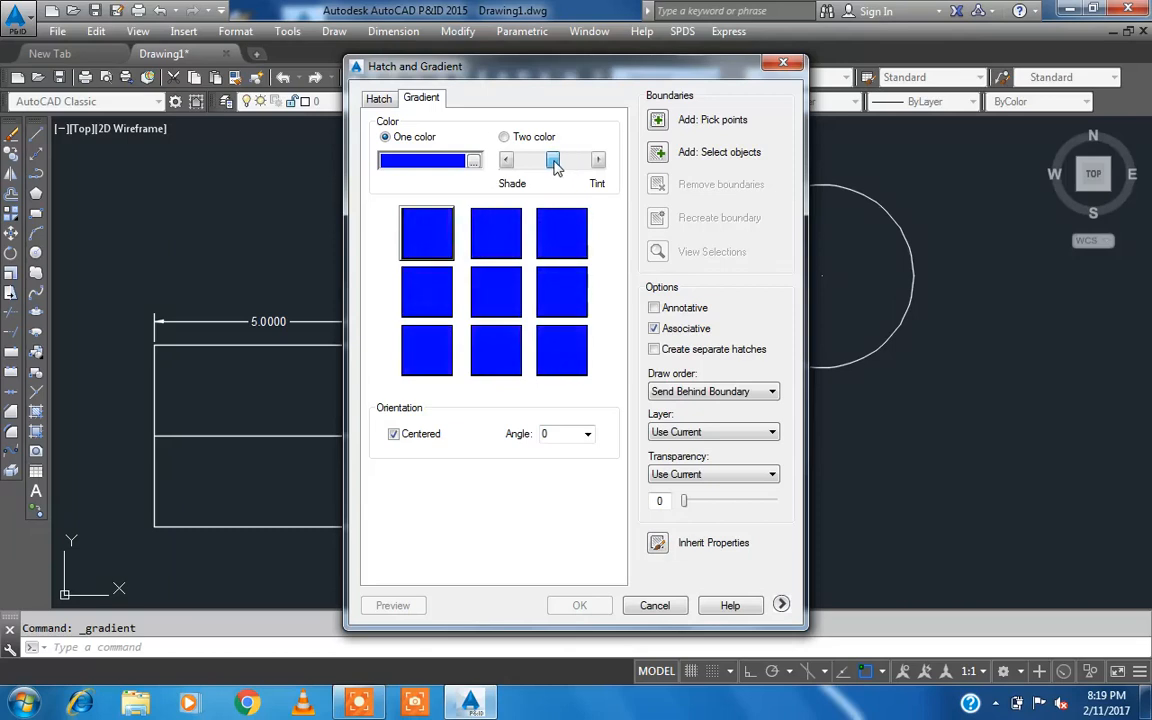
click(494, 236)
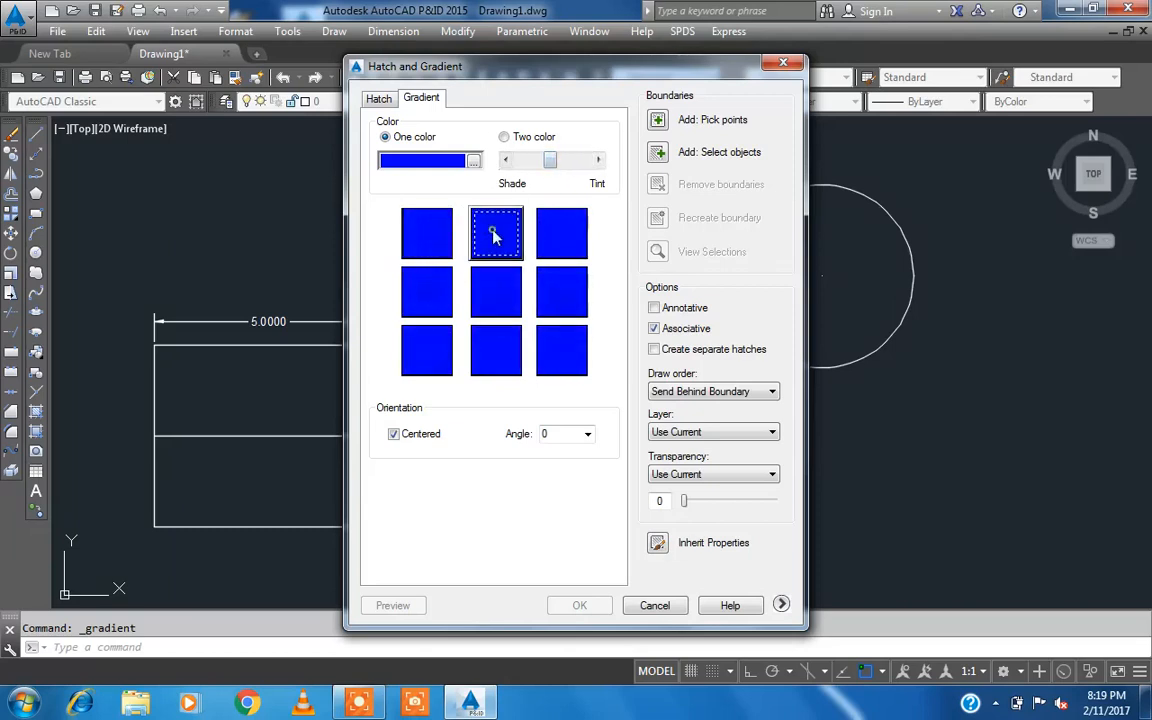
click(553, 234)
click(548, 290)
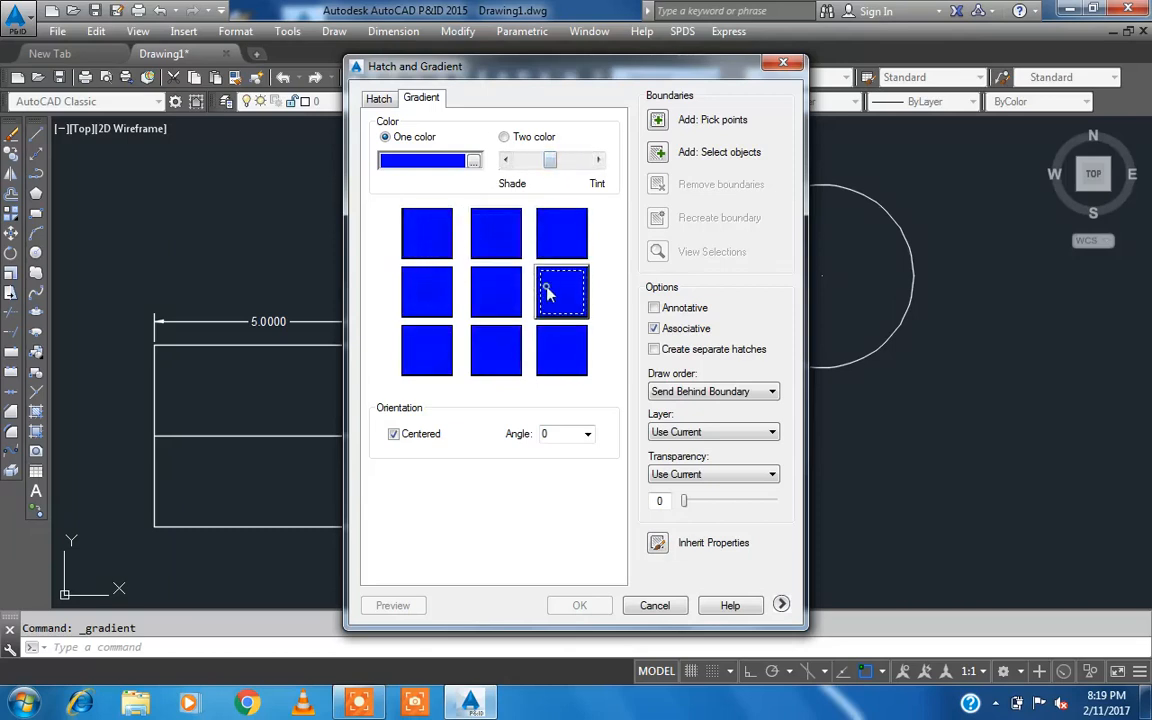
Step: Set the gradient's first color to index color 44
click(474, 162)
click(470, 288)
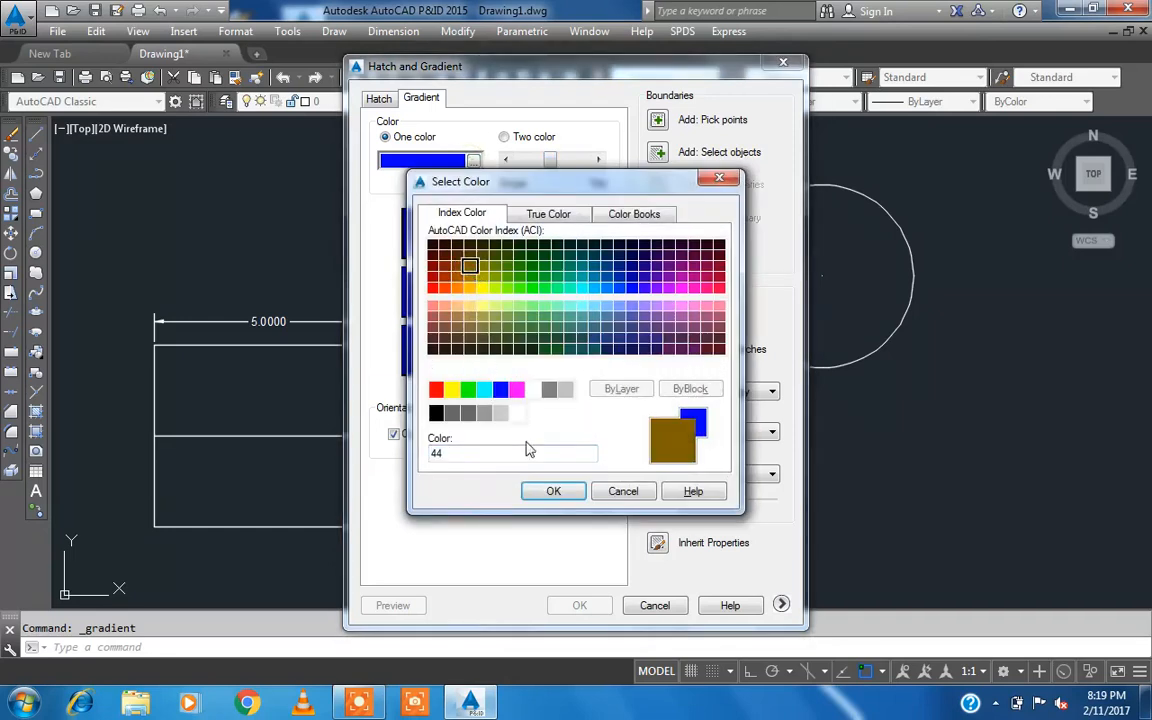
click(548, 493)
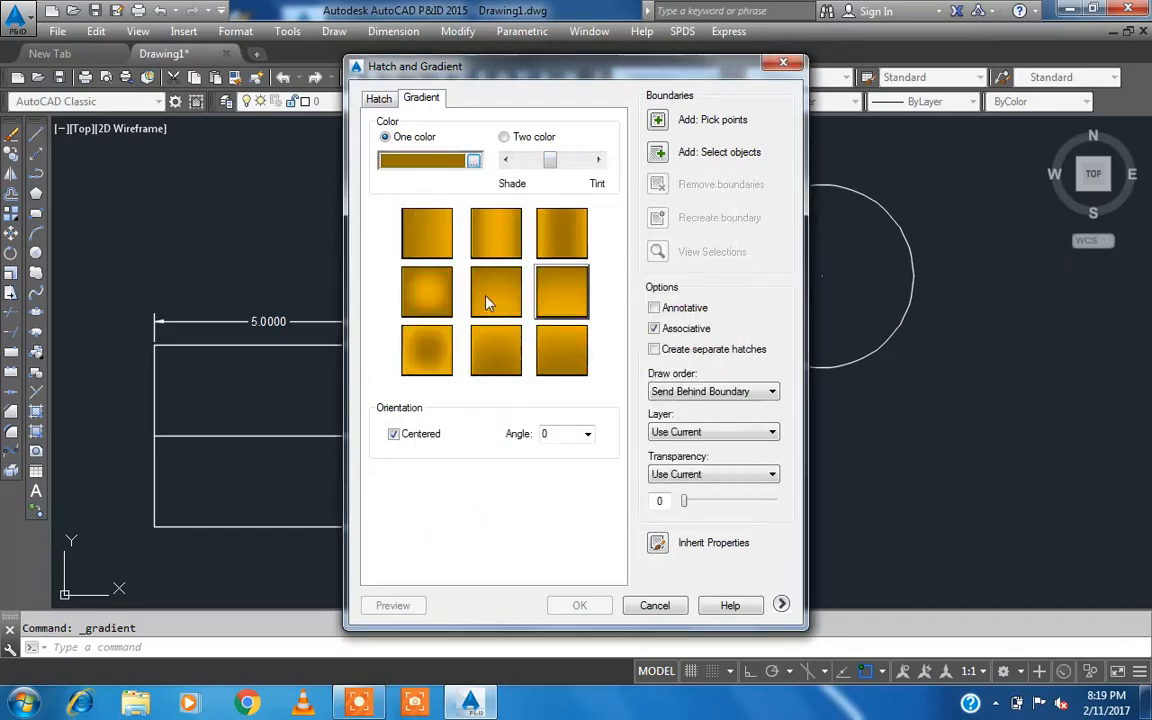
Step: Switch the gradient to two colors and set its second color to index color 113
click(506, 140)
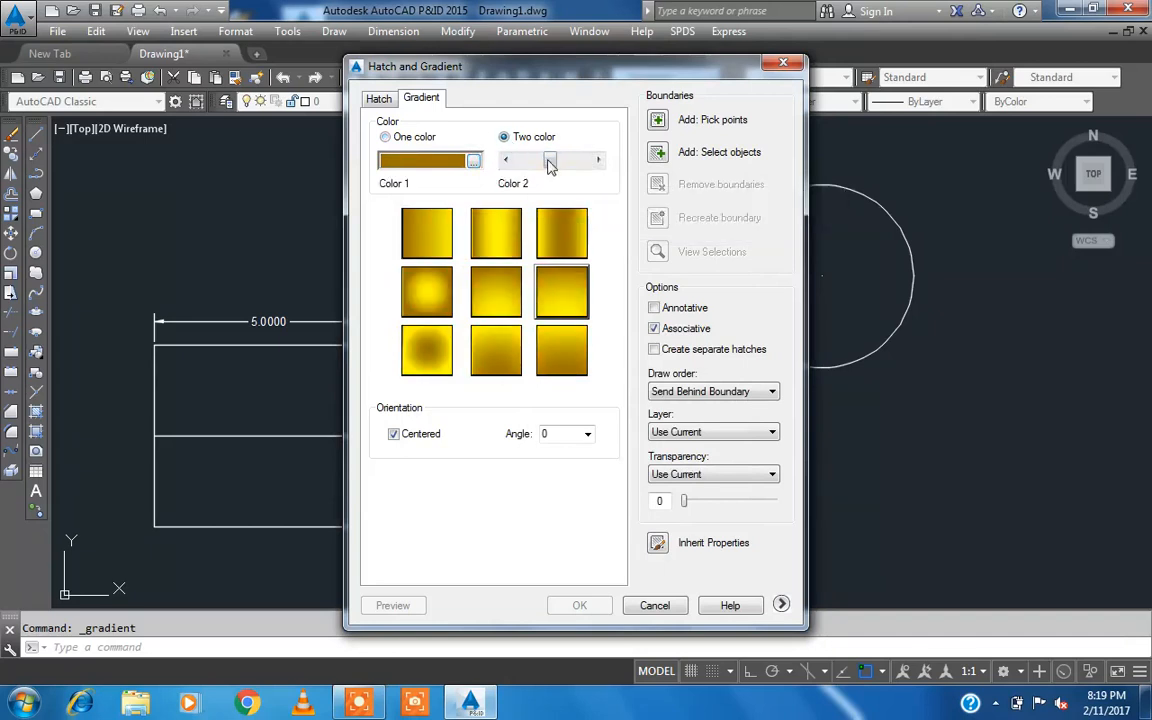
click(479, 163)
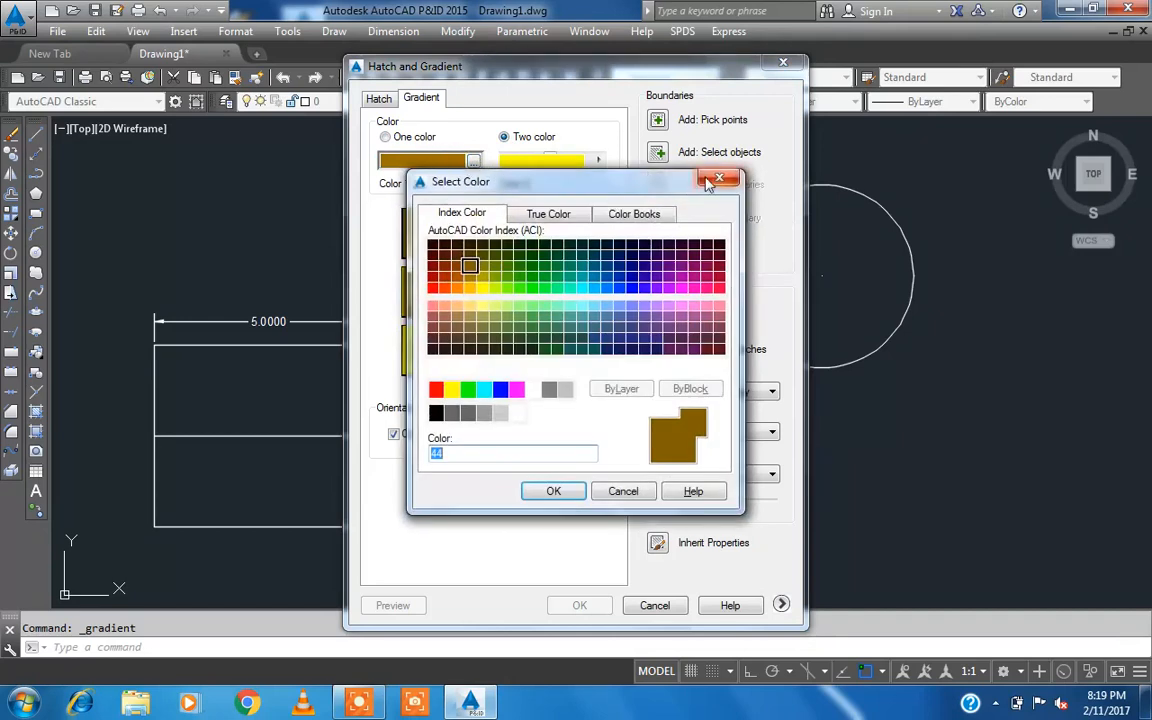
click(713, 181)
click(595, 163)
click(557, 317)
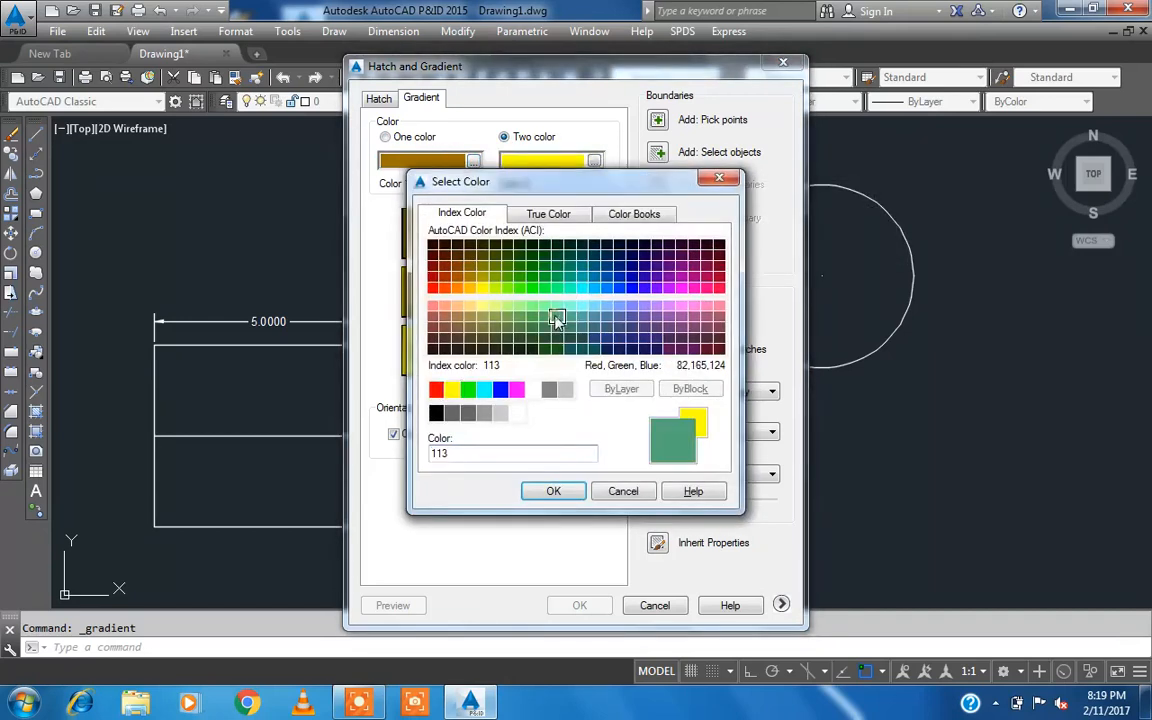
click(555, 491)
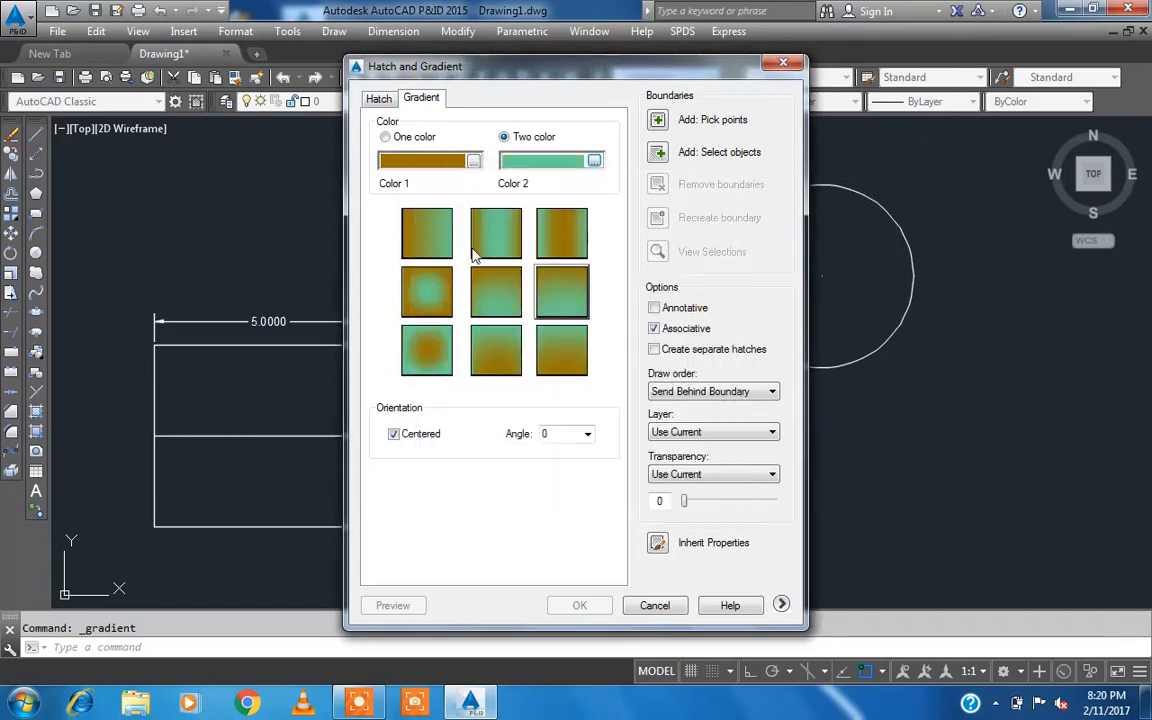
Step: Keep the two-color gradient centered, set its angle to 30, and choose the middle pattern of the first row
click(423, 438)
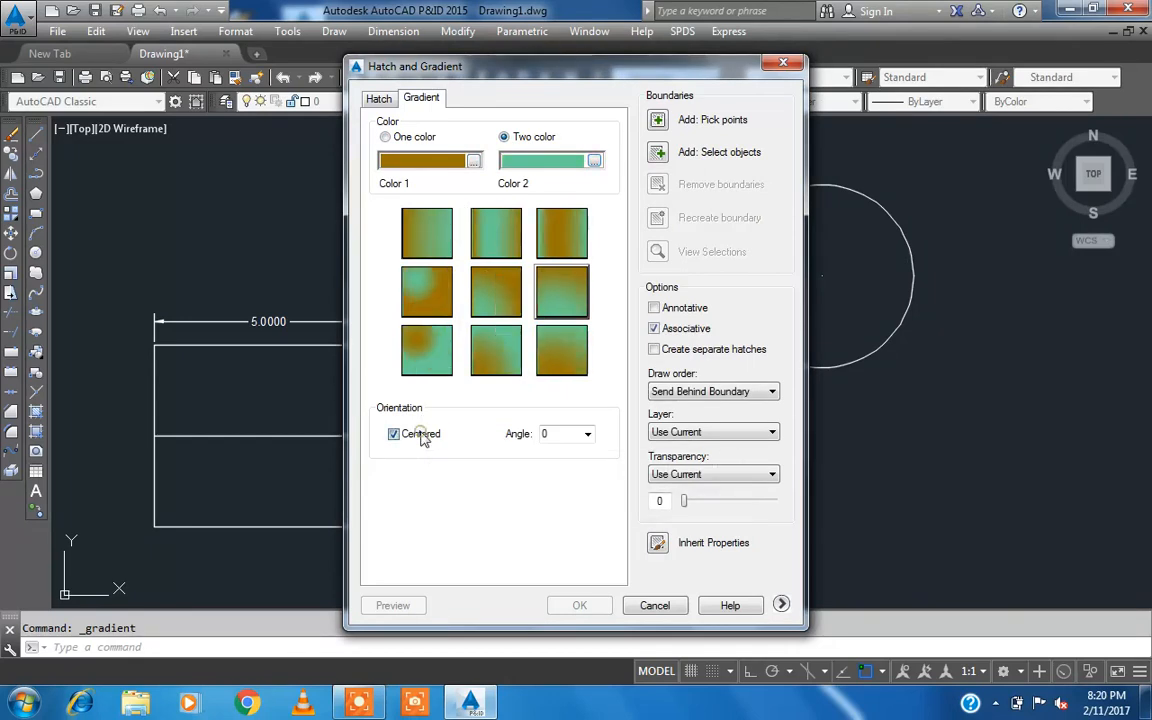
click(423, 438)
click(588, 436)
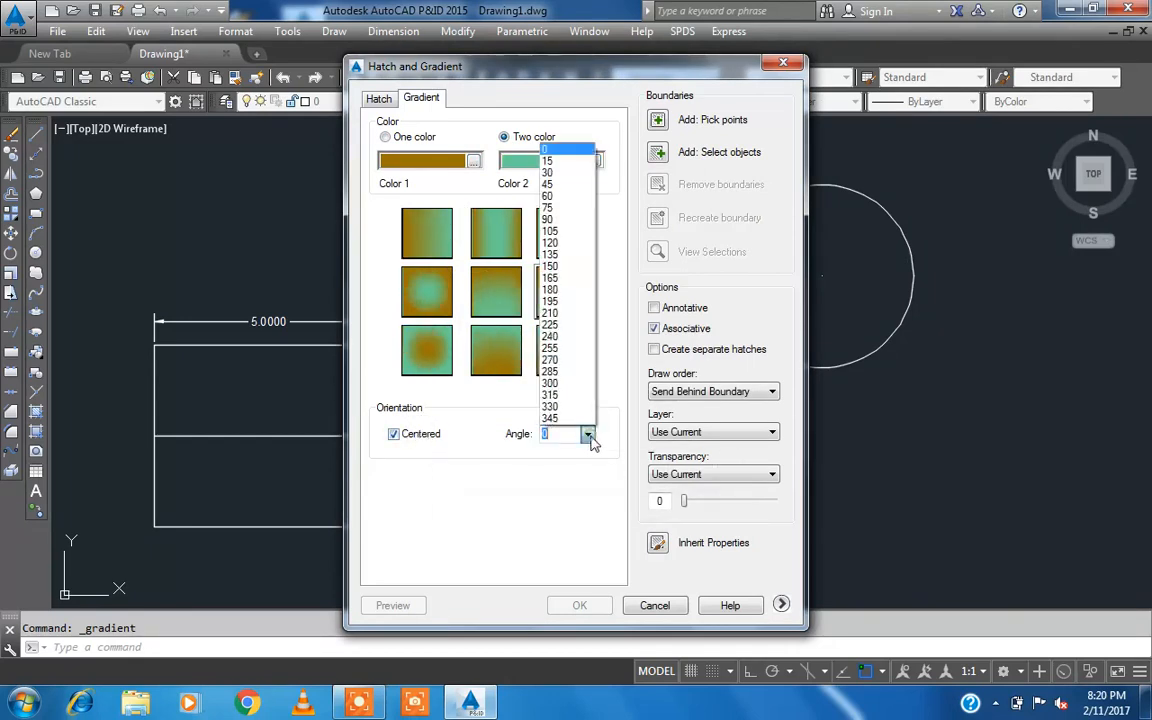
click(558, 158)
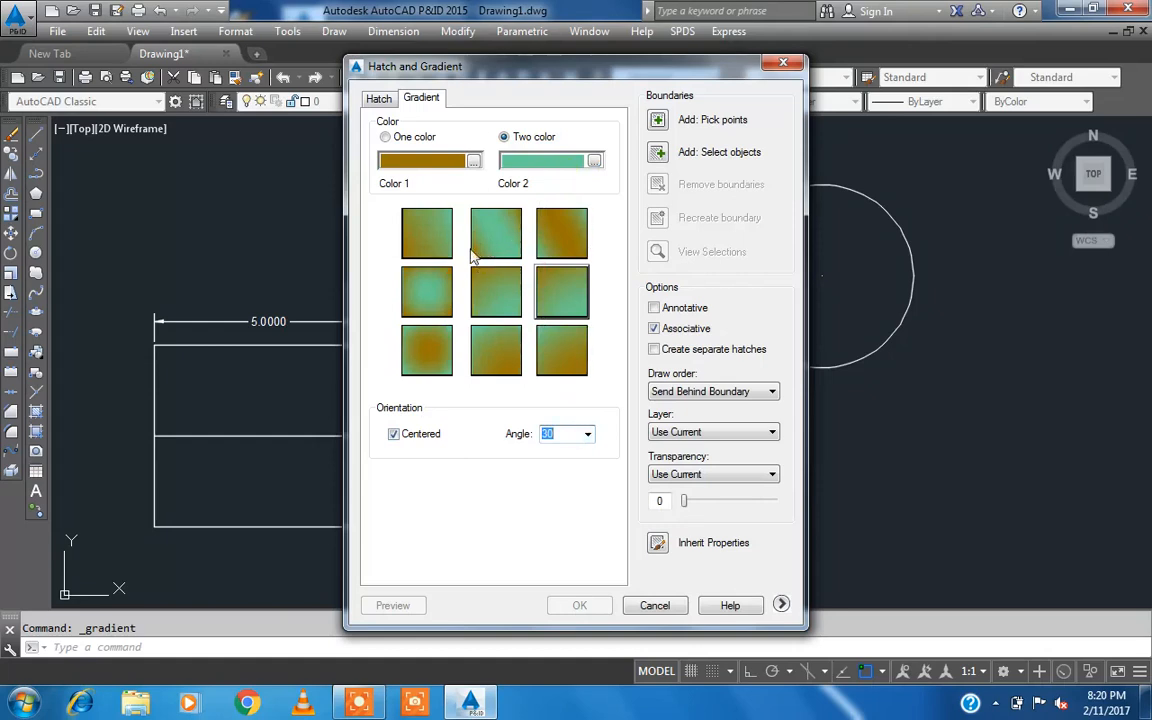
click(503, 228)
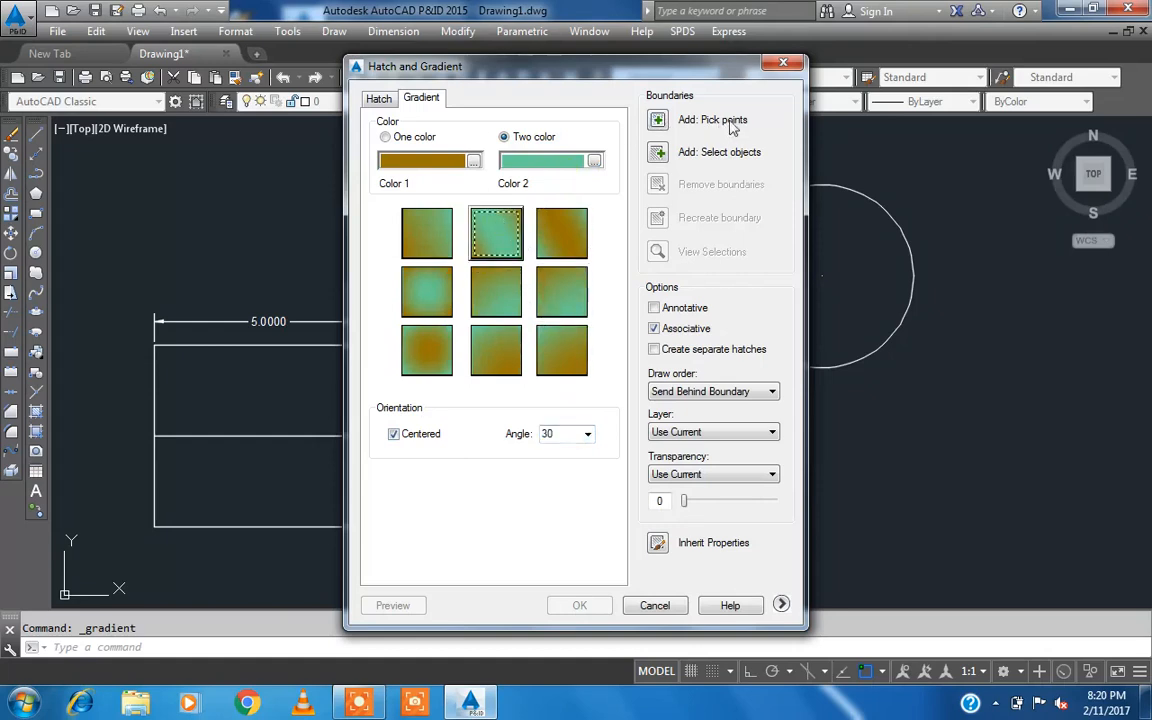
Step: Fill the circle with the gradient by picking an internal point and apply it
click(657, 121)
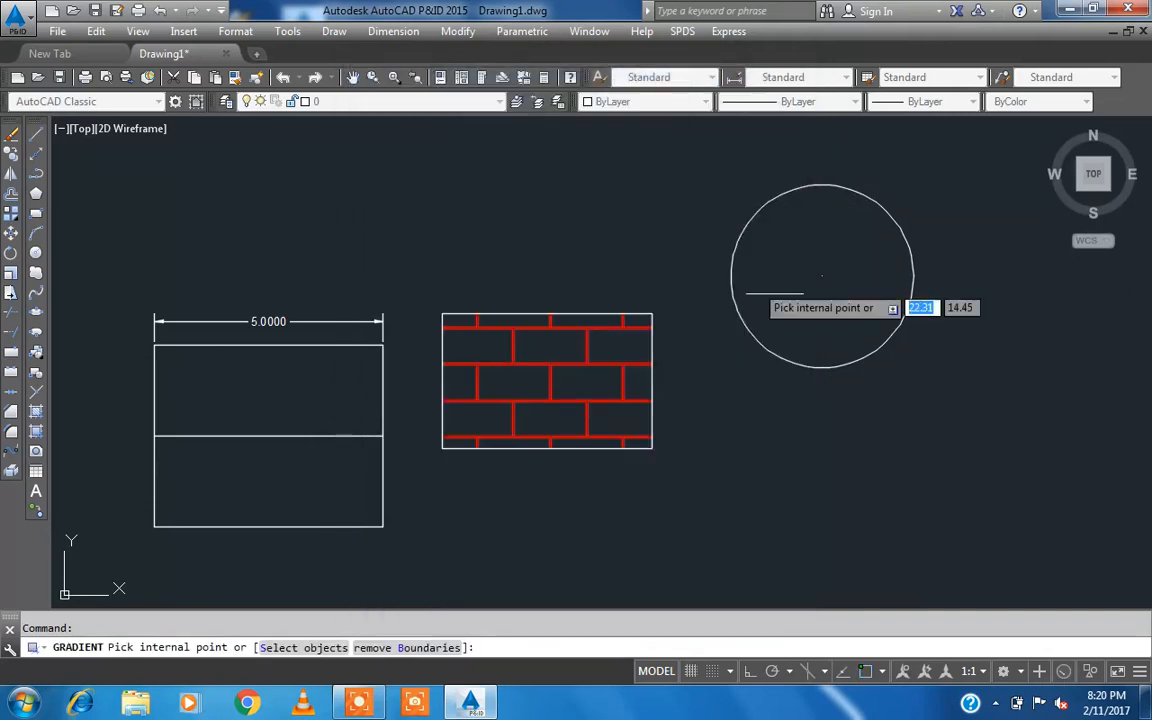
click(801, 263)
right_click(805, 258)
click(815, 272)
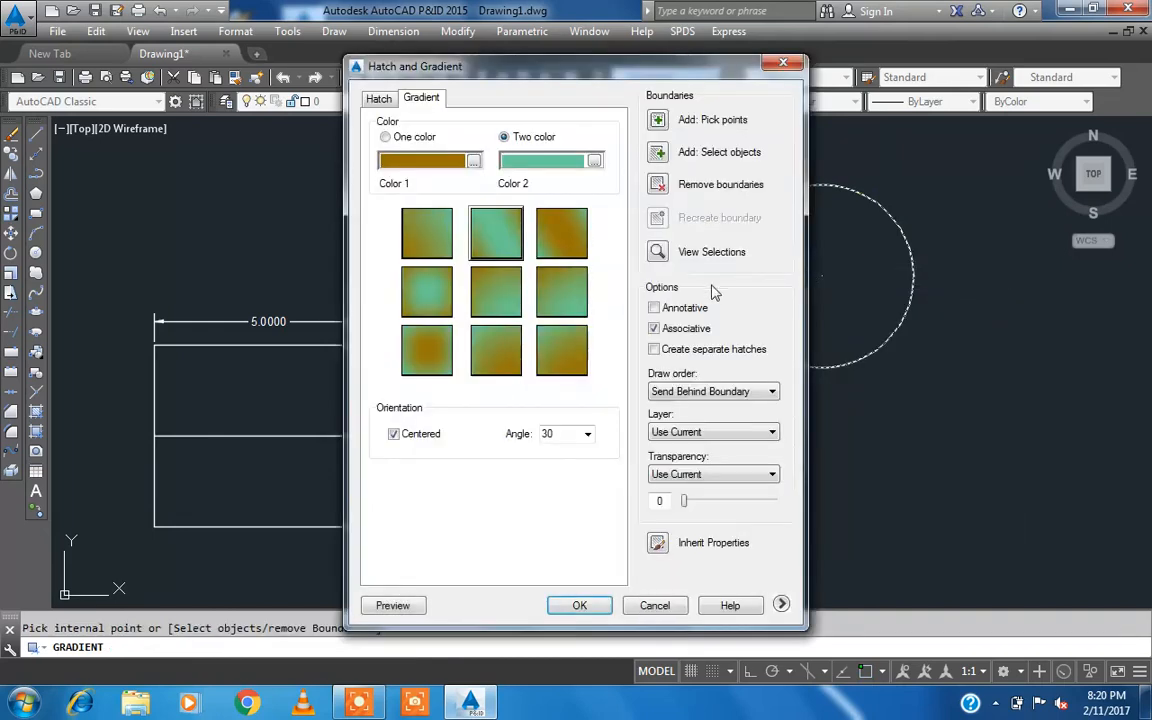
click(582, 605)
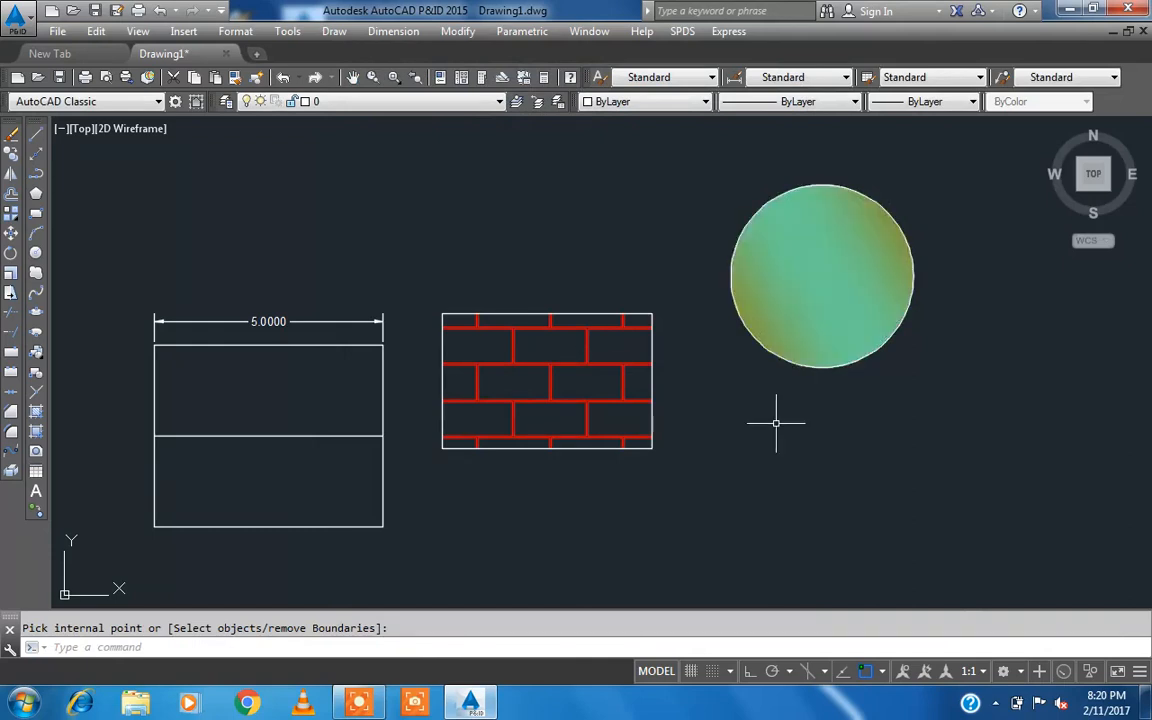
Step: Insert an empty table with 5 columns of width 2.40 and 4 data rows, placed beside the gradient-filled circle
click(37, 474)
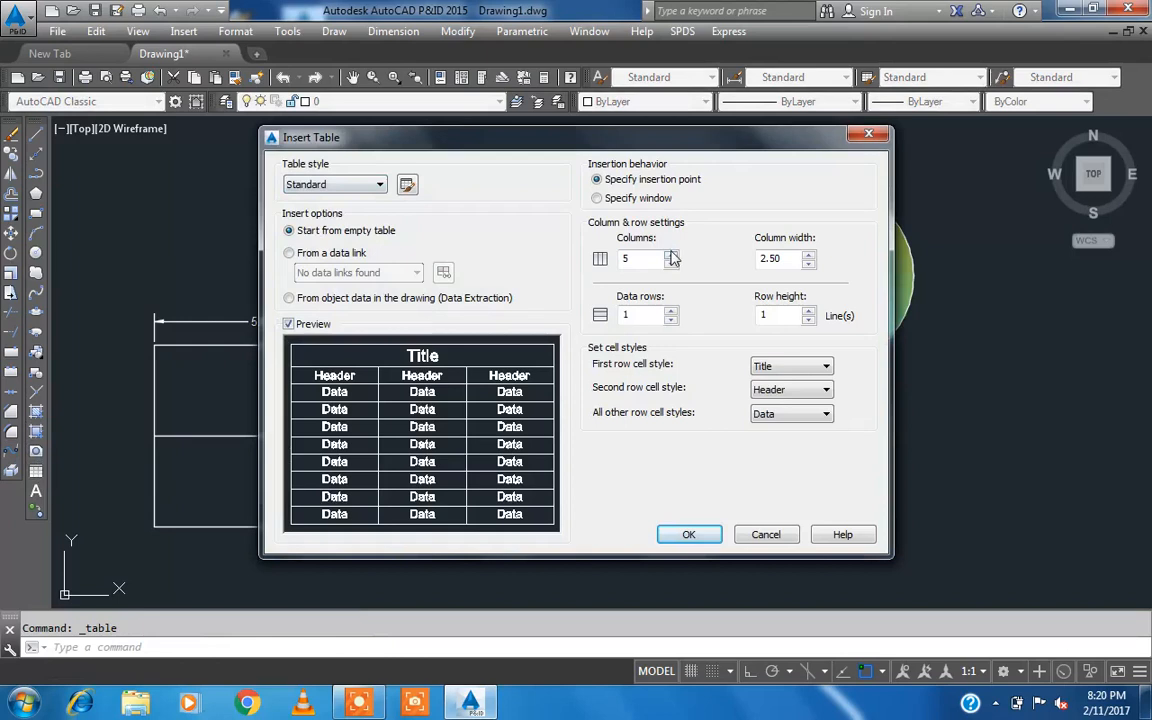
click(809, 265)
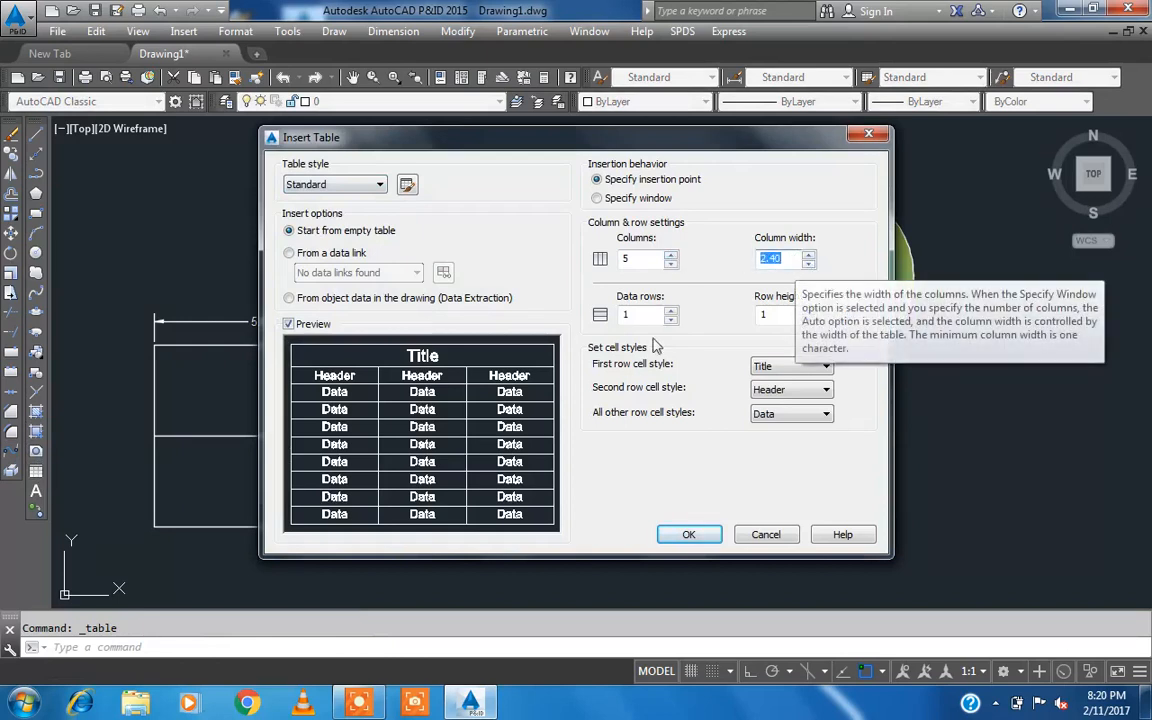
click(671, 311)
click(671, 311)
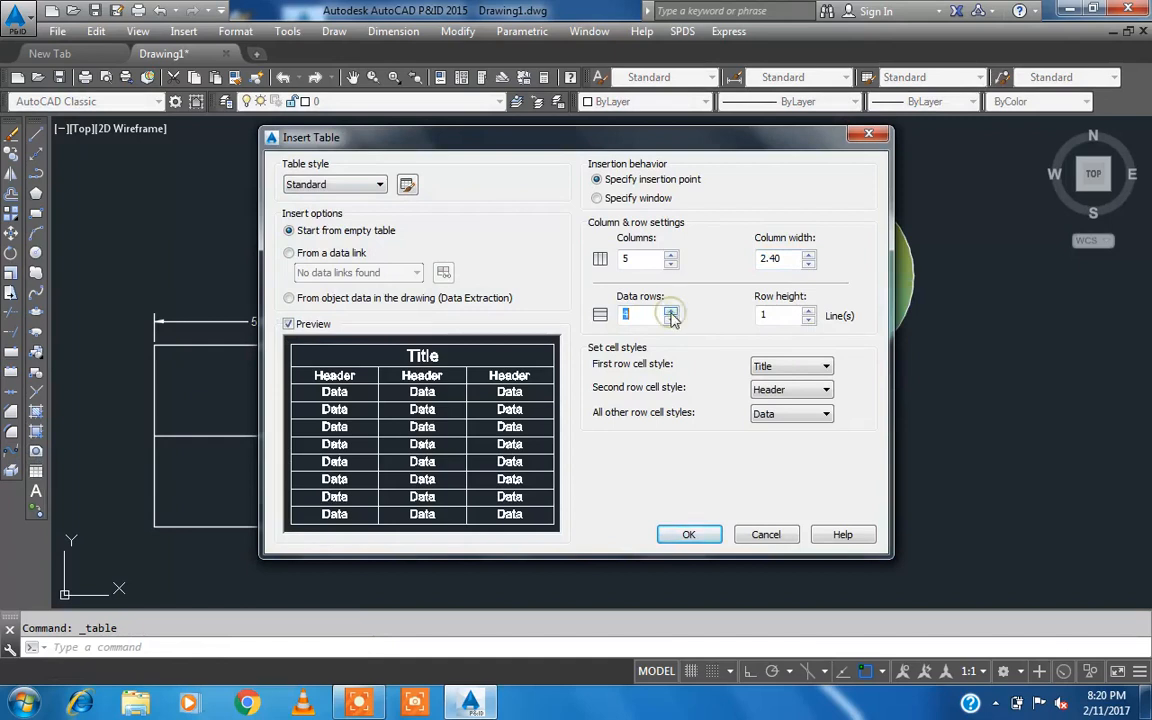
click(689, 535)
scroll(500, 270, down, 5)
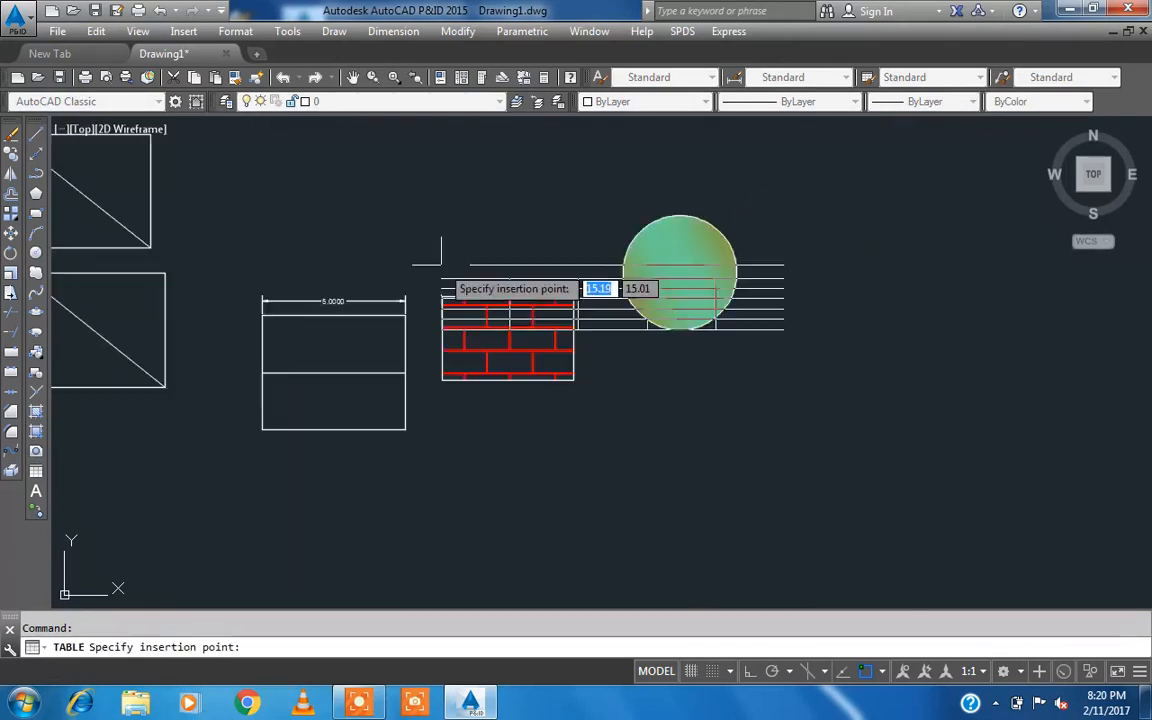
scroll(578, 241, up, 4)
click(582, 236)
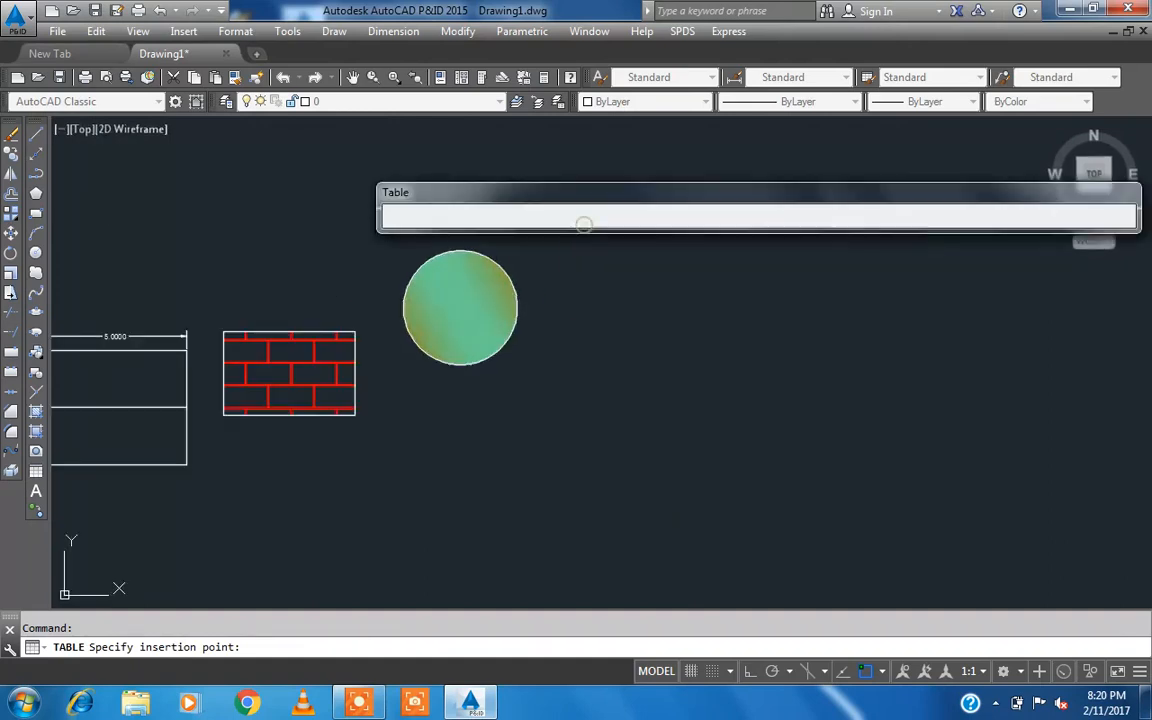
click(1041, 183)
Step: Enter the text "hhihis" in the third column of the table's row 3 and choose a font for the cell text
scroll(728, 245, up, 4)
double_click(730, 246)
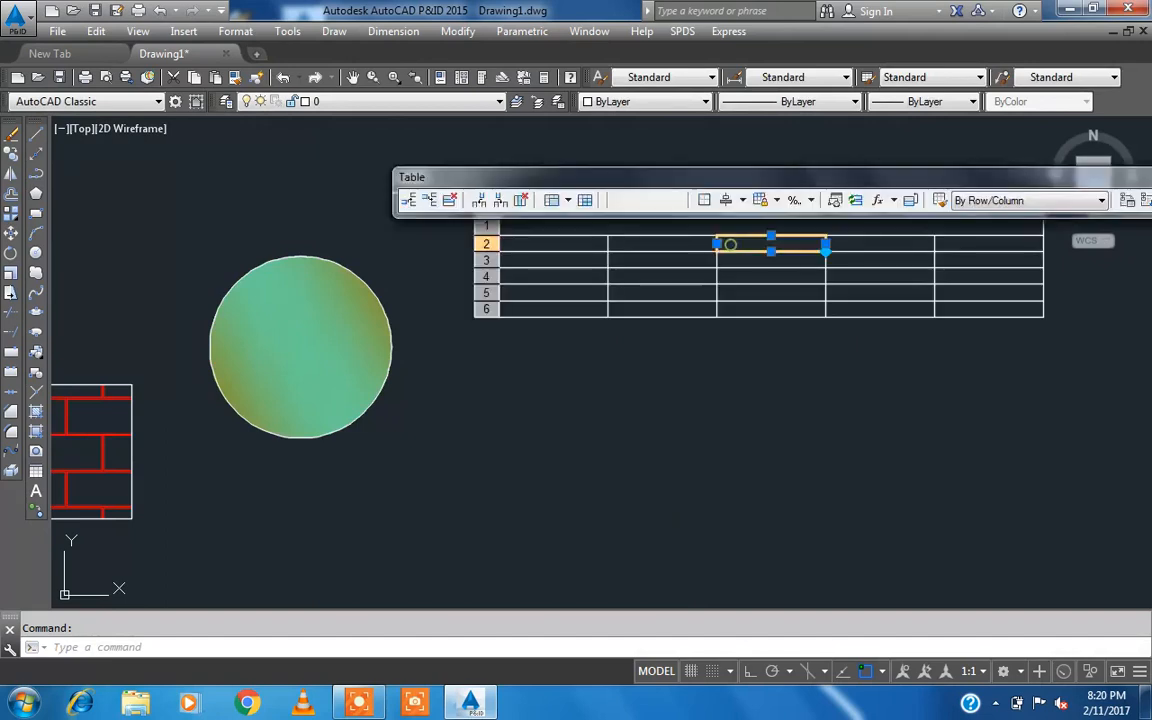
click(750, 264)
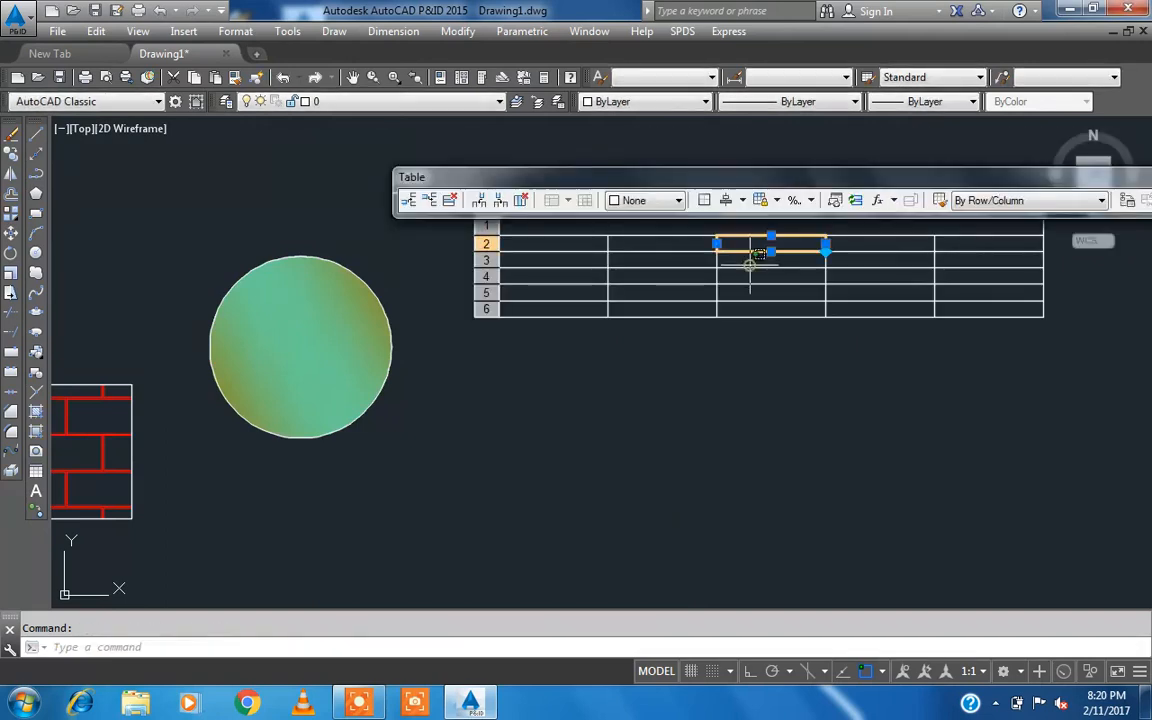
double_click(750, 262)
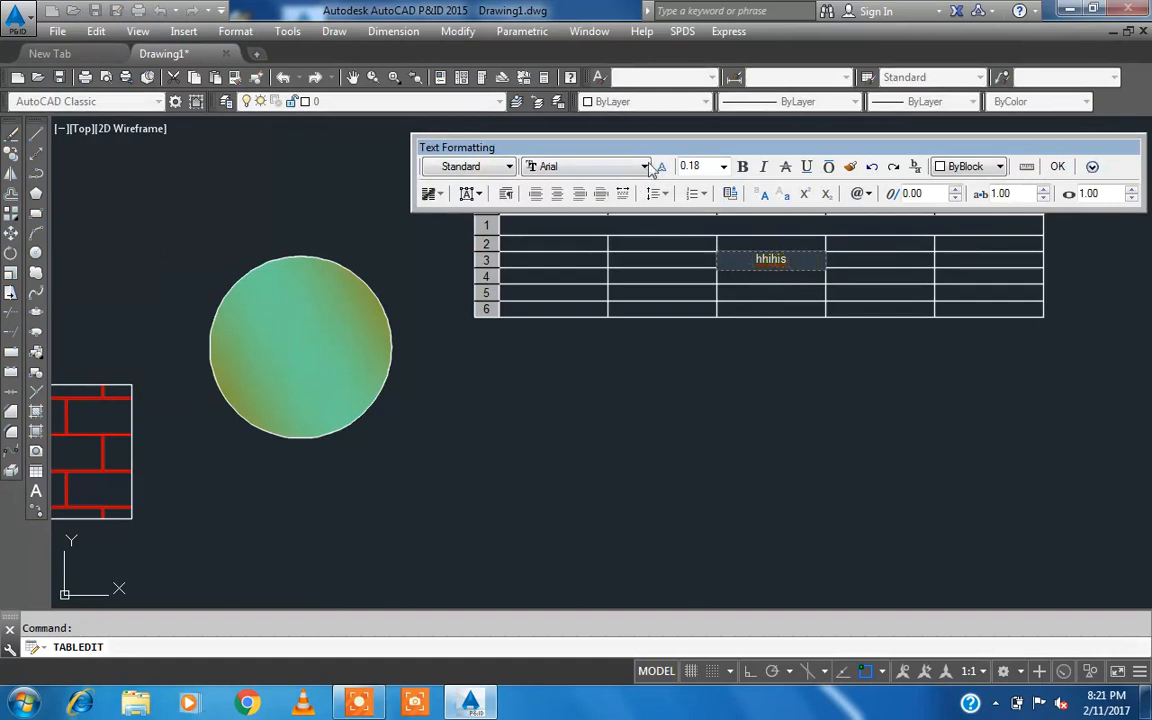
click(646, 167)
click(595, 228)
click(1058, 167)
Step: Create a multiline text box below the table with text height 0.40 and the text "draw"
scroll(635, 252, down, 2)
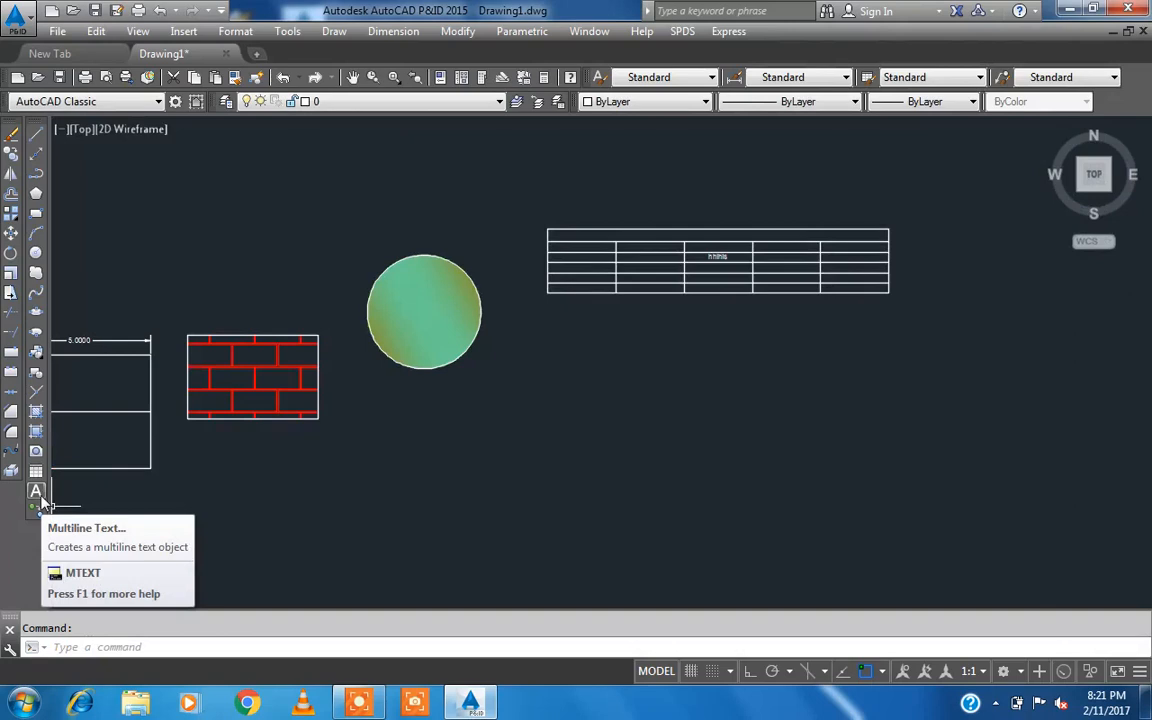
click(37, 493)
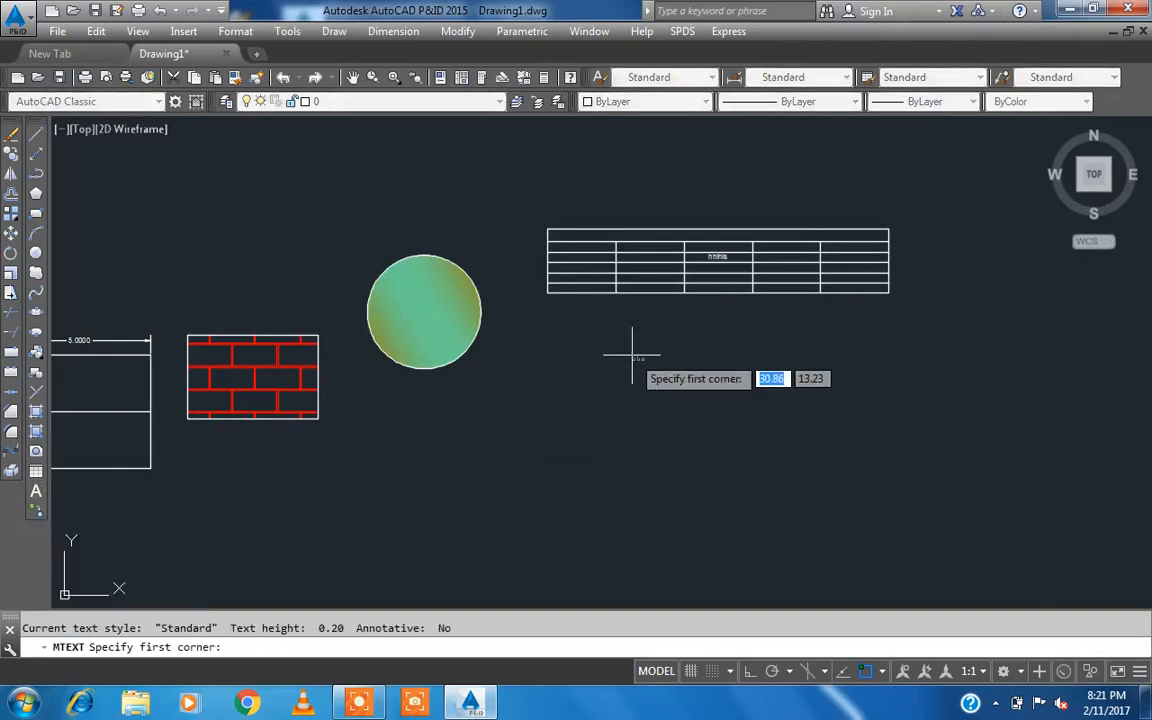
click(563, 330)
click(677, 381)
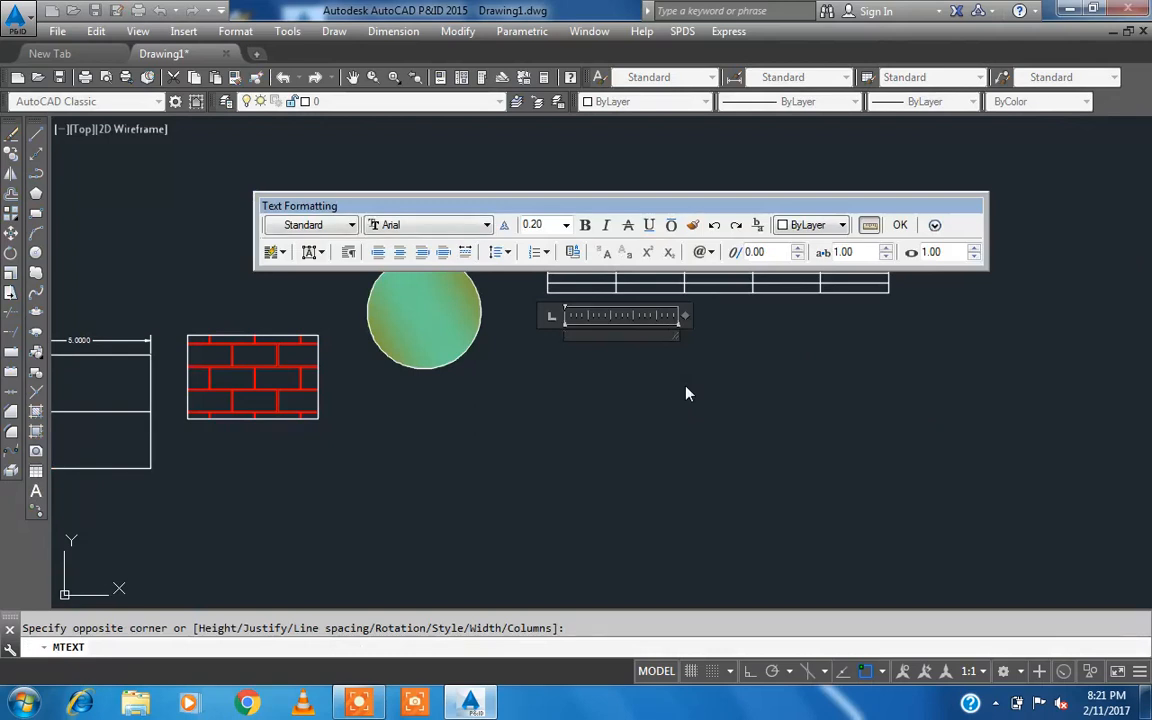
text(dfs)
key(BackSpace)
key(BackSpace)
key(BackSpace)
click(567, 228)
click(565, 227)
text(.4)
key(Return)
text(hu)
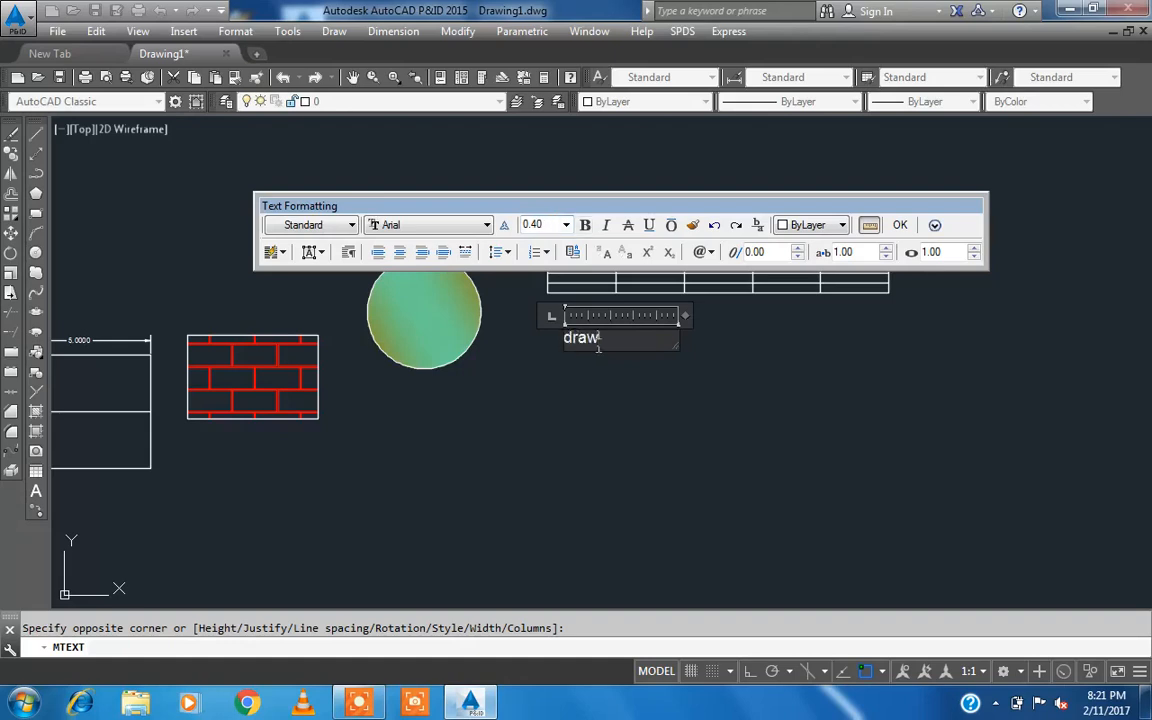
Step: Format the word "draw" as Arial Baltic, bold, italic, underlined and yellow, and finish the text
drag(604, 338, 540, 343)
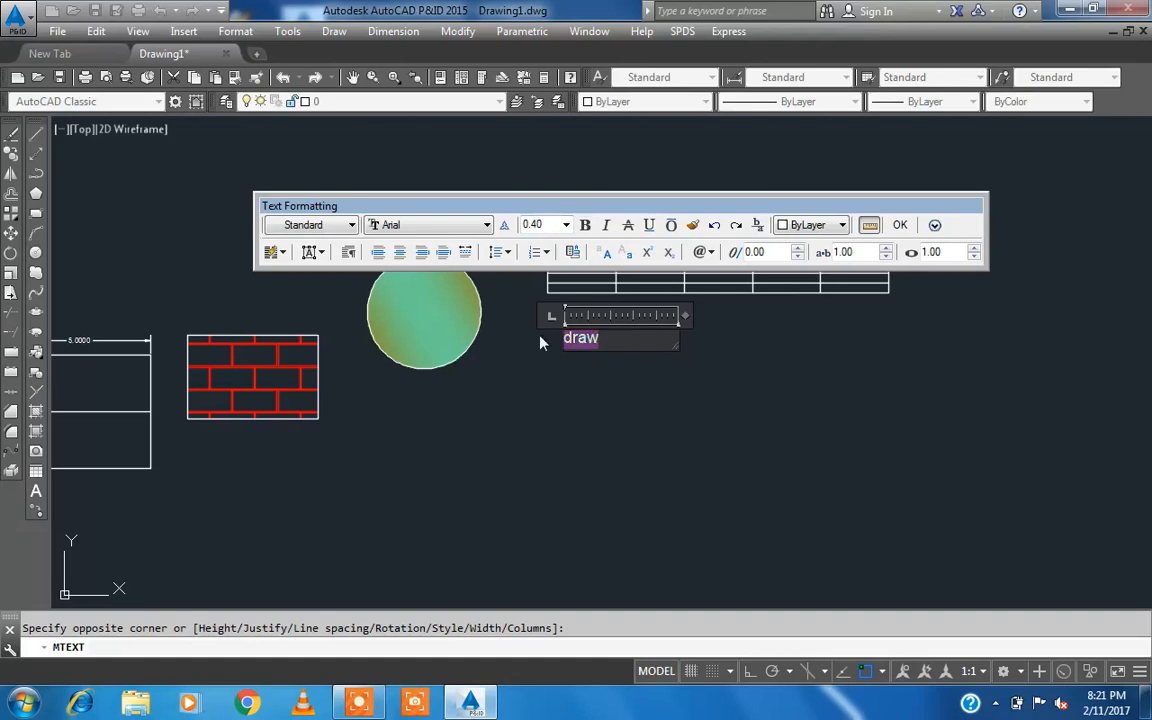
click(471, 229)
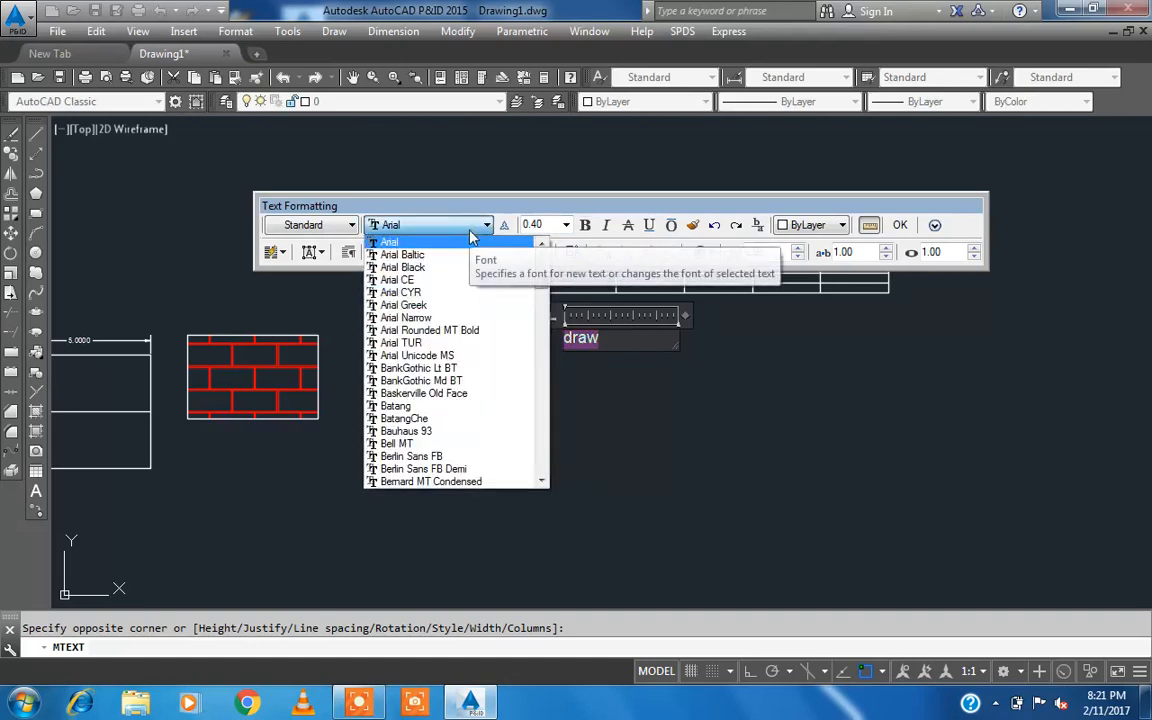
click(460, 256)
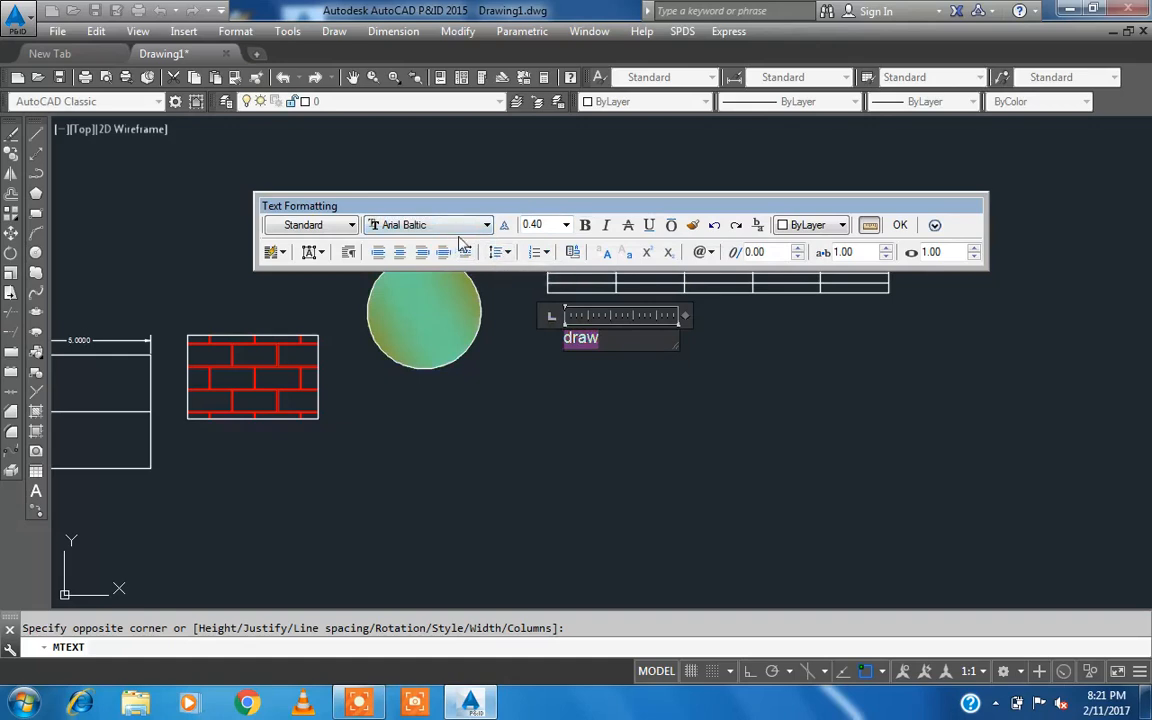
click(566, 225)
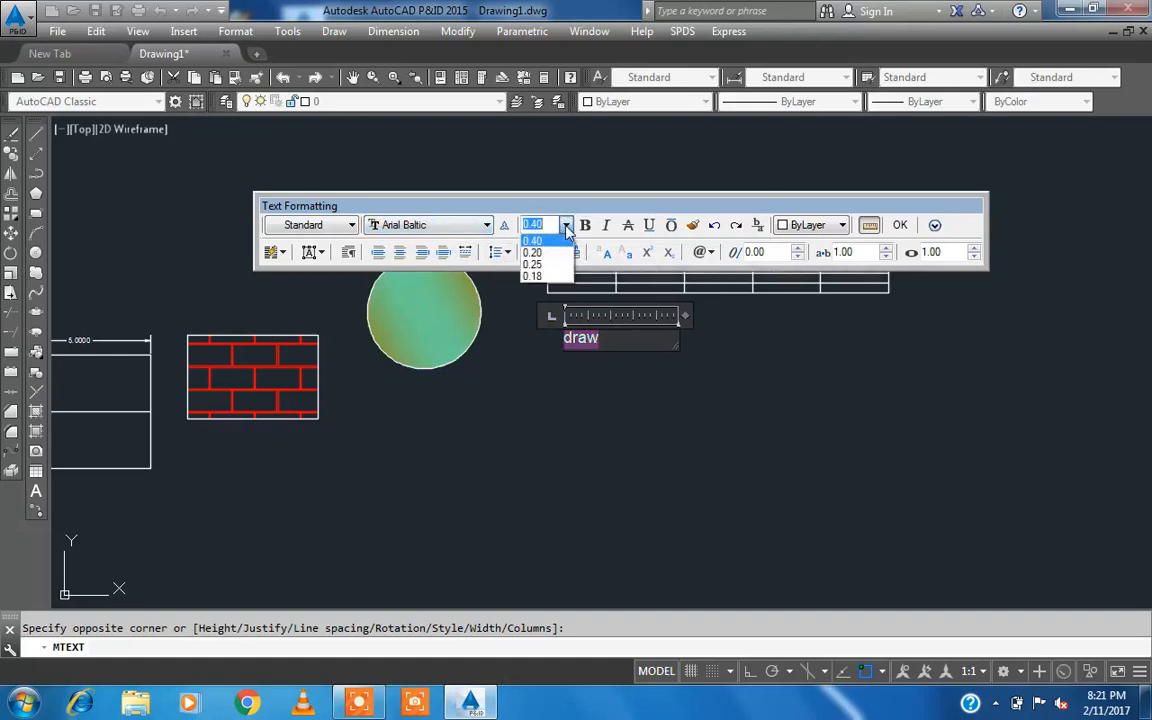
click(566, 225)
click(586, 225)
click(606, 225)
click(649, 225)
click(790, 228)
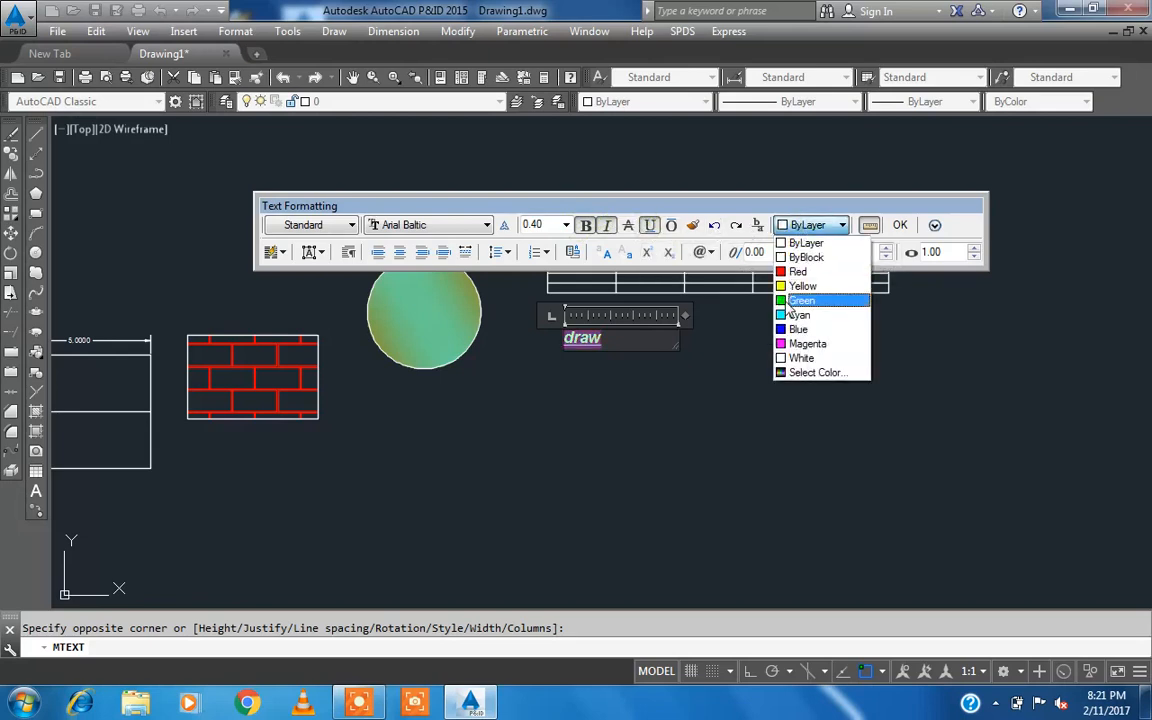
click(795, 287)
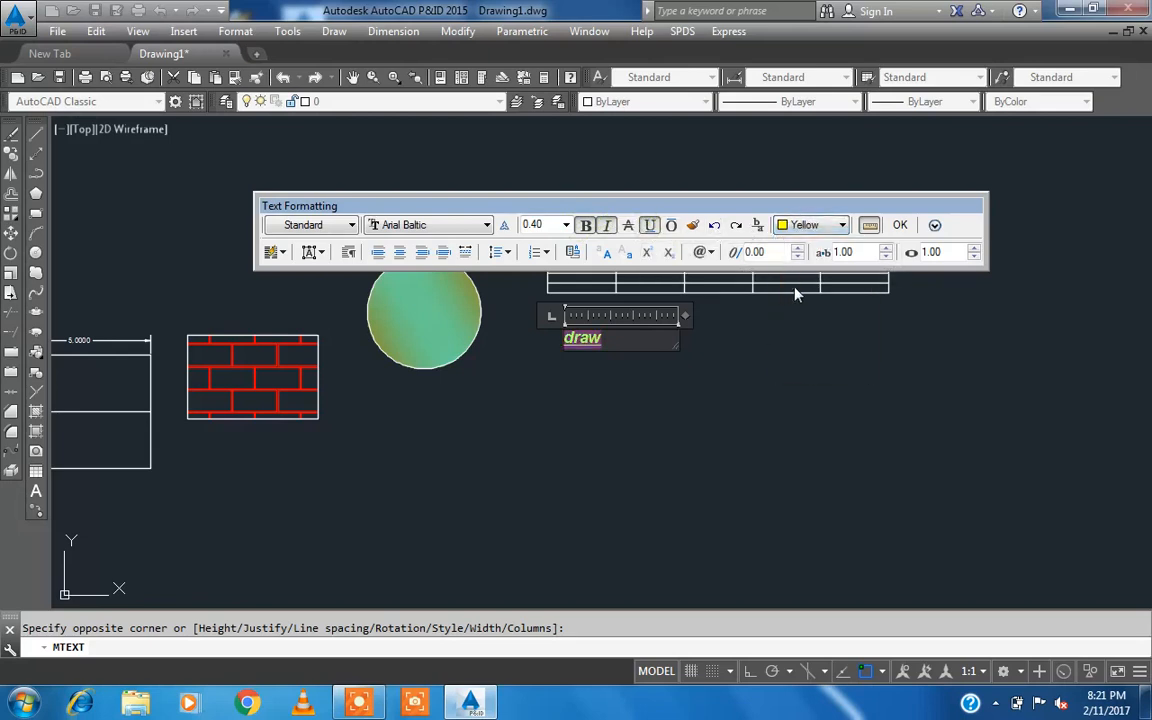
click(900, 225)
scroll(815, 251, down, 2)
scroll(585, 325, down, 2)
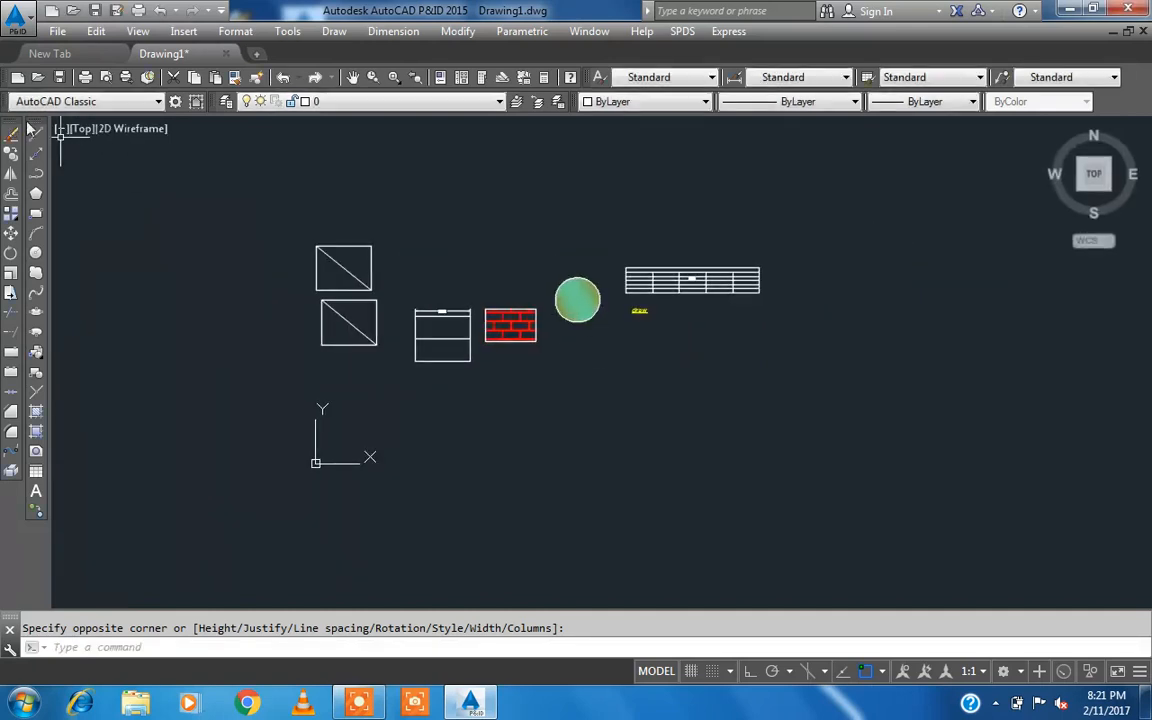
key(Escape)
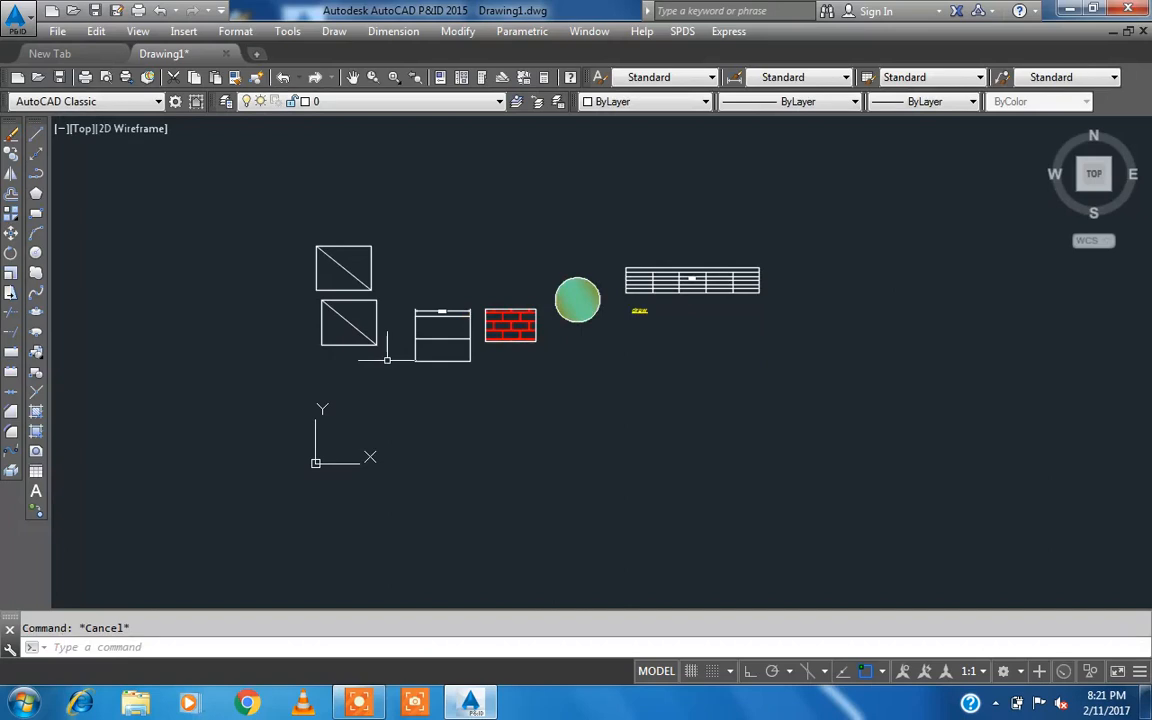
Step: Select the upper rectangle block with the diagonal as a single object, and clear the selection
scroll(386, 357, up, 2)
middle_drag(335, 296, 333, 329)
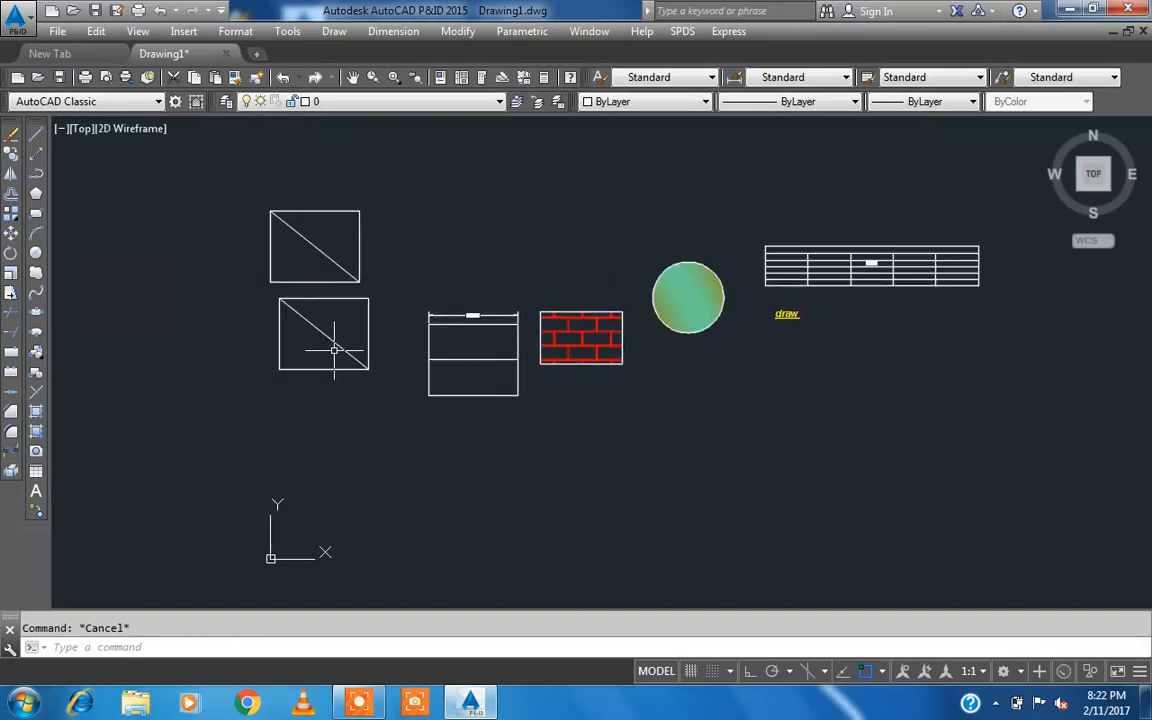
click(361, 262)
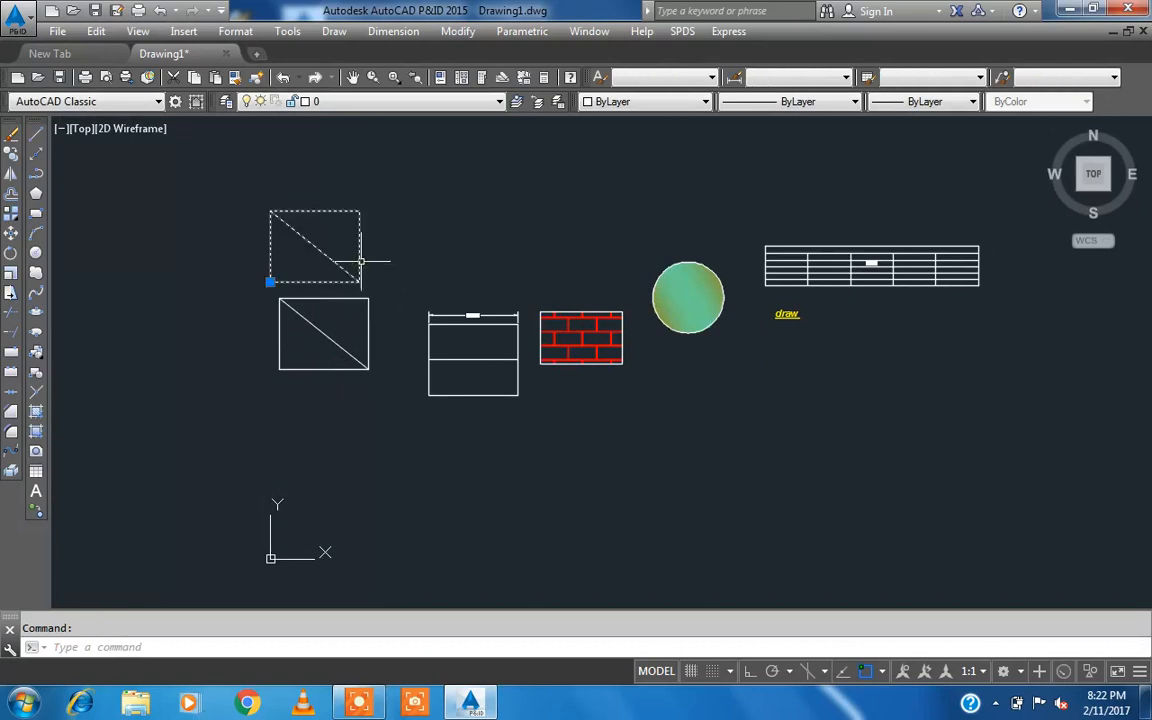
key(Escape)
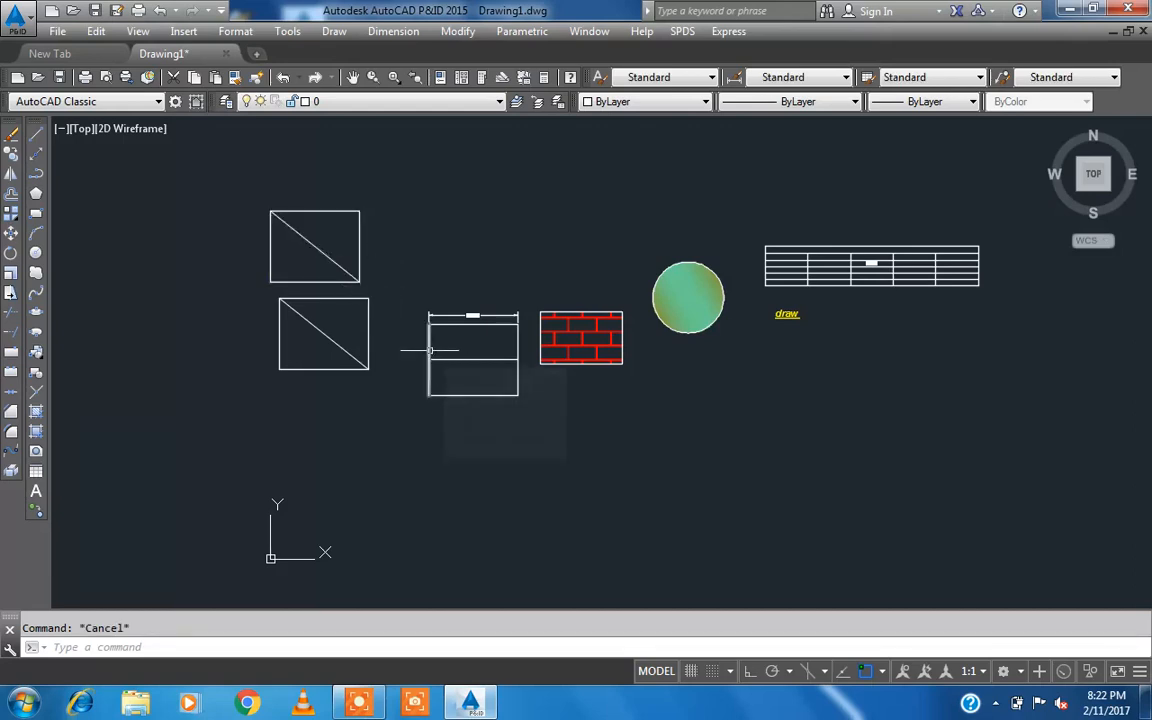
Step: Select the dimensioned rectangle's right edge with a crossing selection drawn from outside to inside, and clear the selection
scroll(472, 335, up, 4)
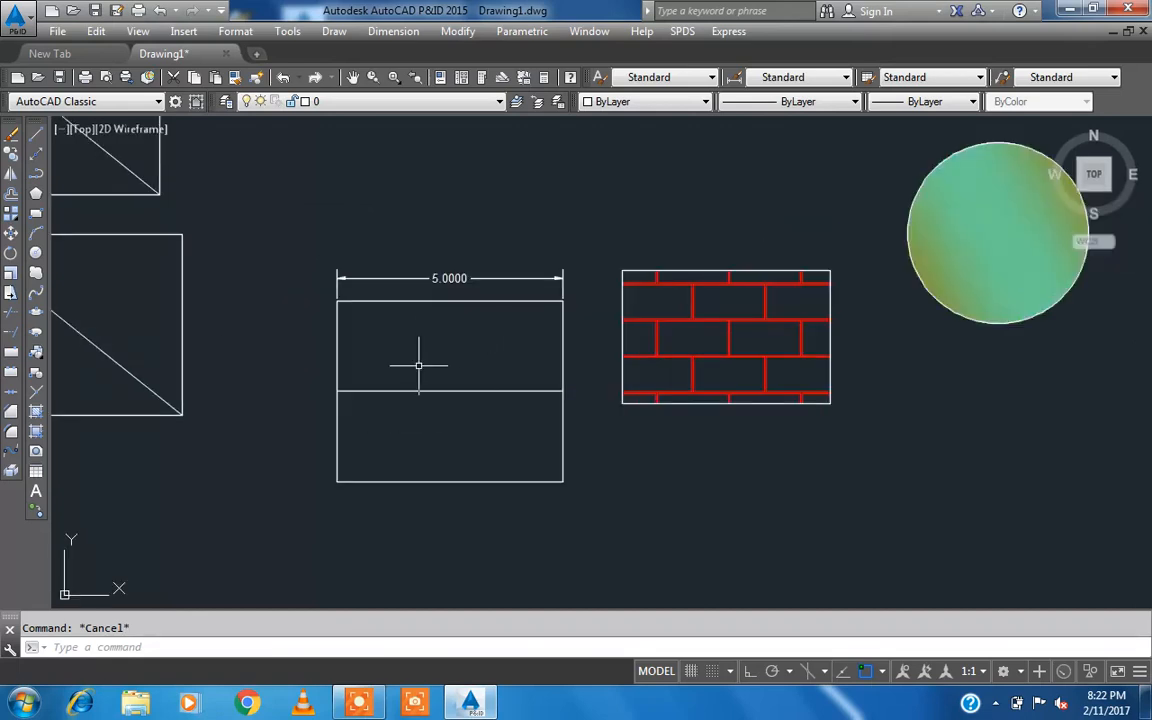
scroll(419, 363, up, 2)
click(650, 336)
key(Escape)
click(668, 337)
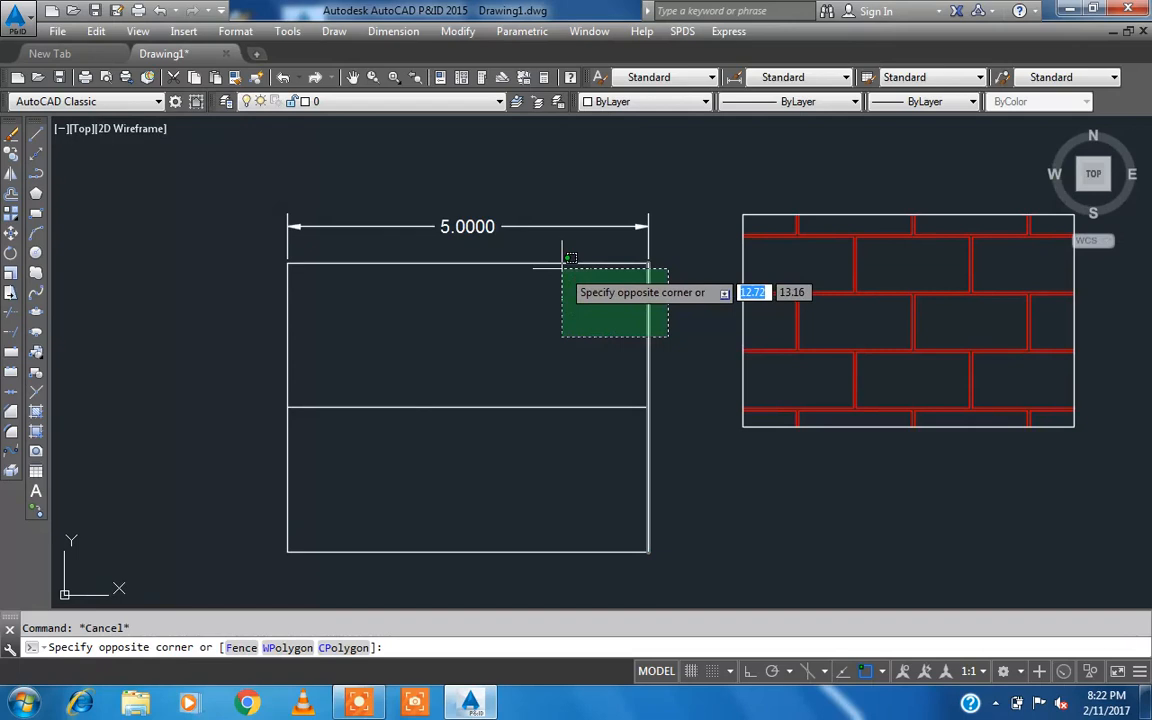
key(Escape)
click(566, 290)
key(Escape)
click(697, 364)
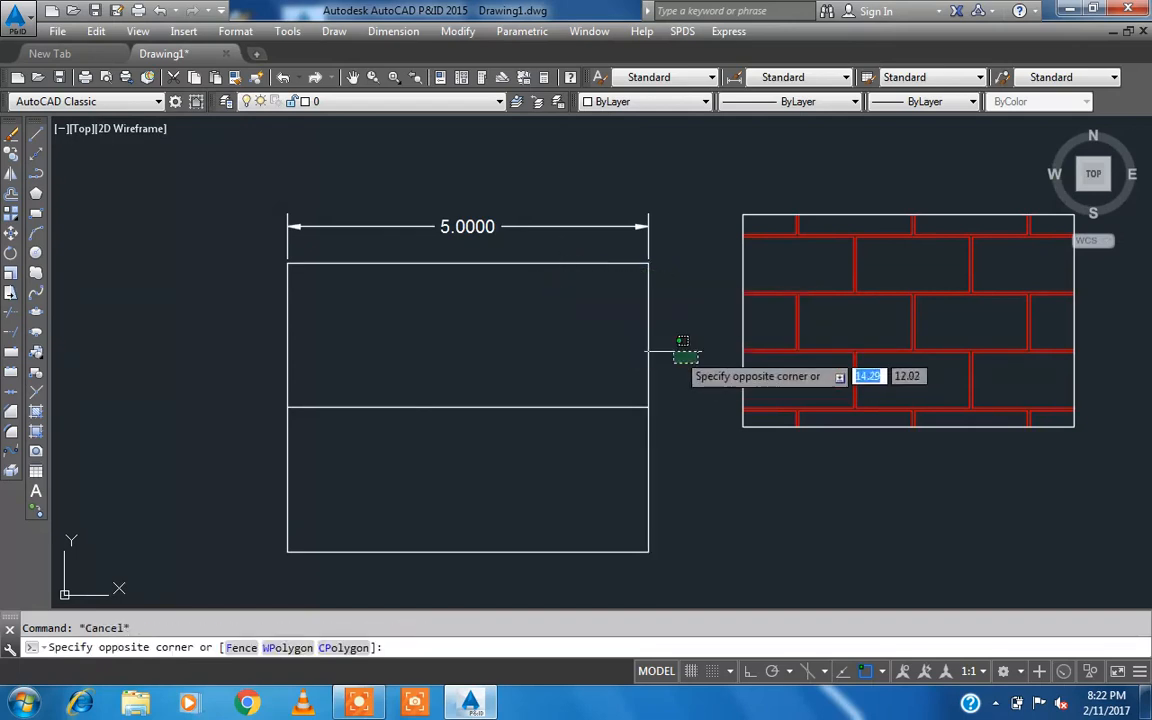
click(601, 338)
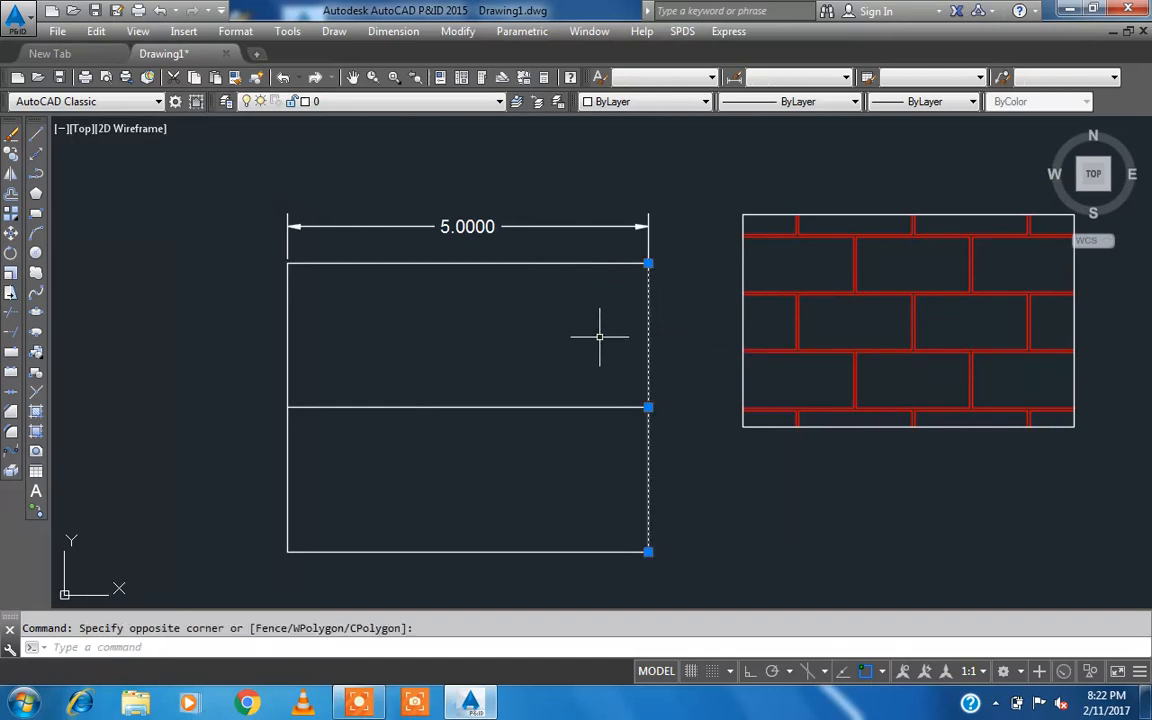
key(Escape)
Step: Try a window selection from inside to outside over part of the dimensioned rectangle's right edge, and clear it
click(606, 319)
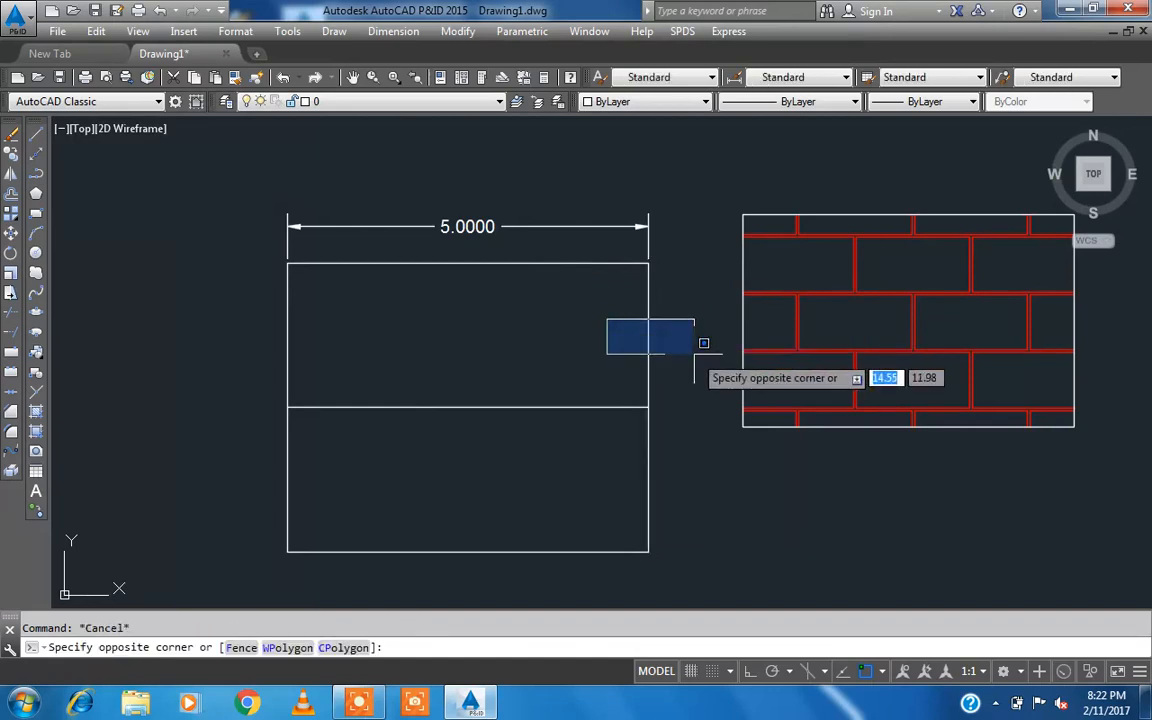
click(694, 353)
key(Escape)
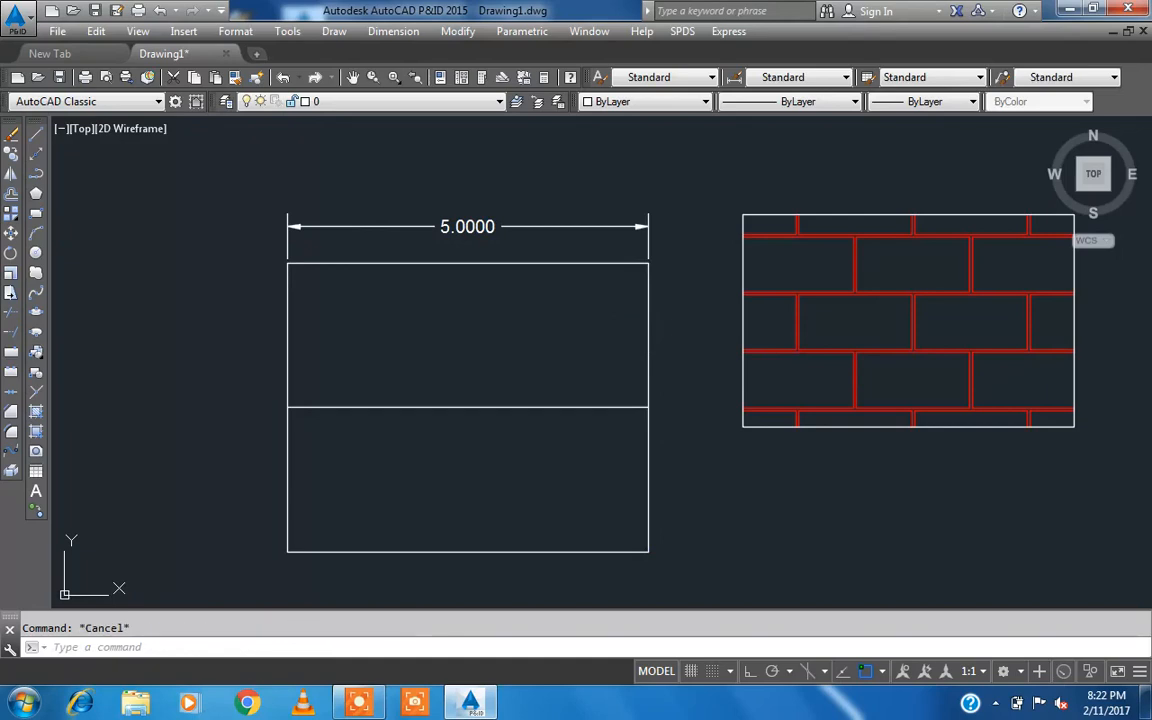
Step: Select the dimensioned rectangle's middle horizontal line with a window selection enclosing its full length, and clear the selection
click(239, 398)
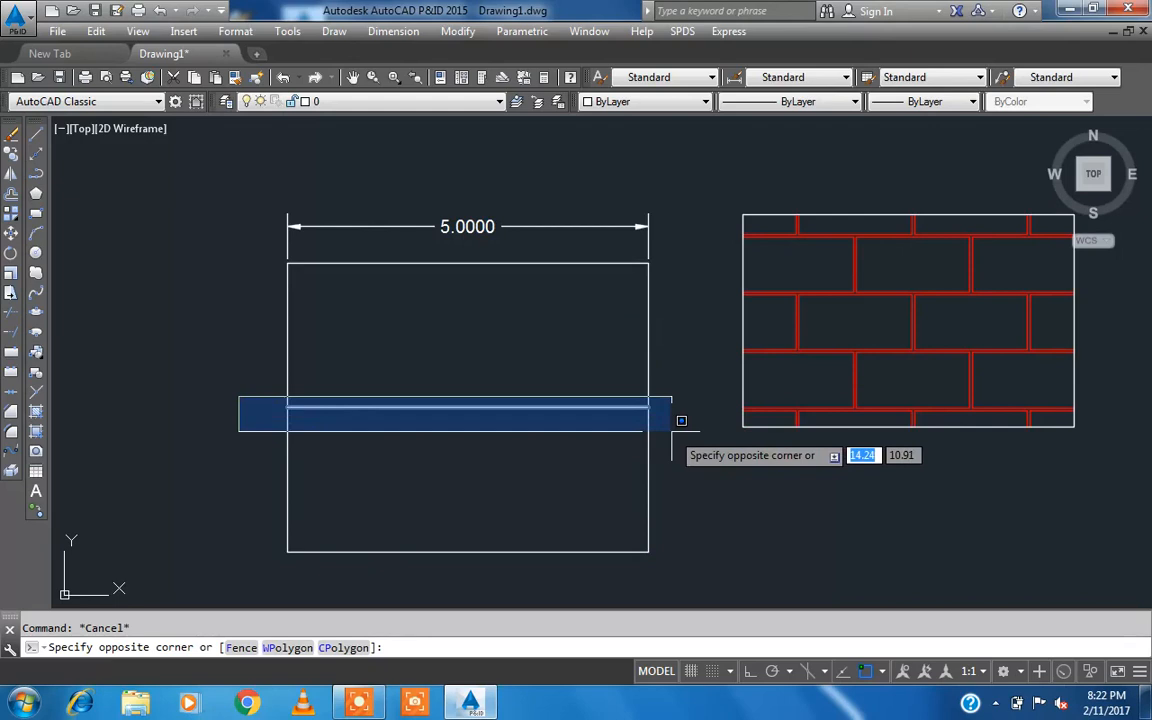
click(672, 431)
key(Escape)
click(668, 422)
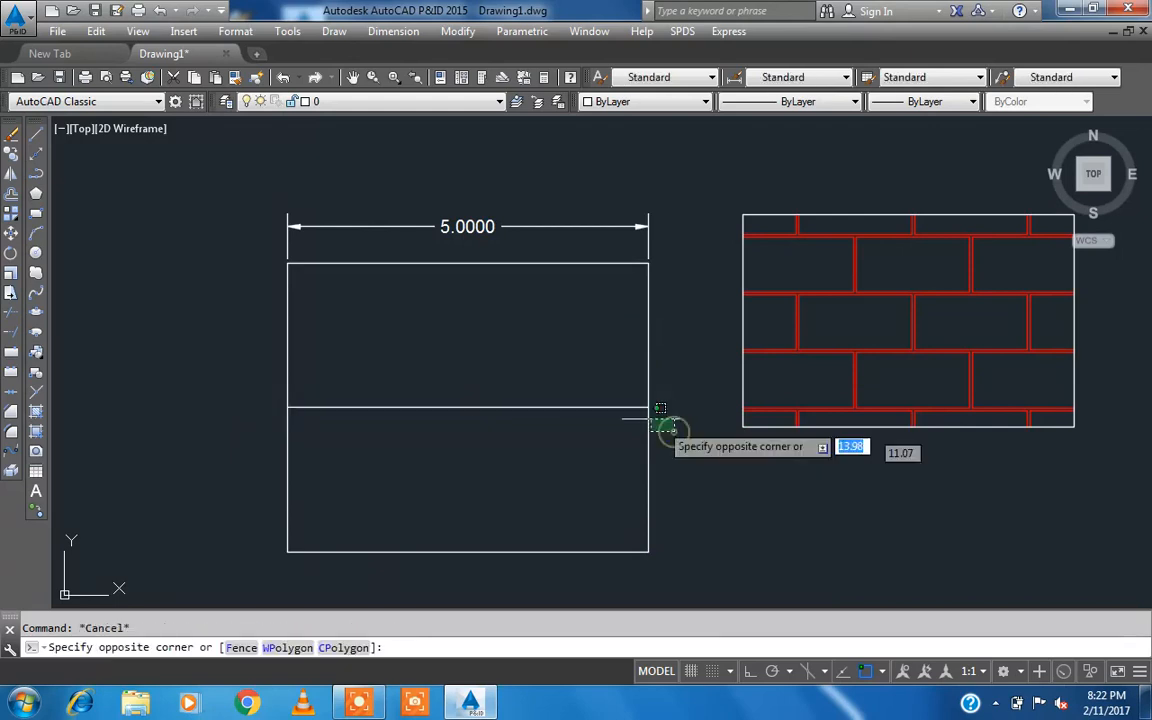
key(Escape)
Step: Select the middle horizontal line with a crossing selection over only part of its length, and clear the selection
scroll(514, 337, down, 3)
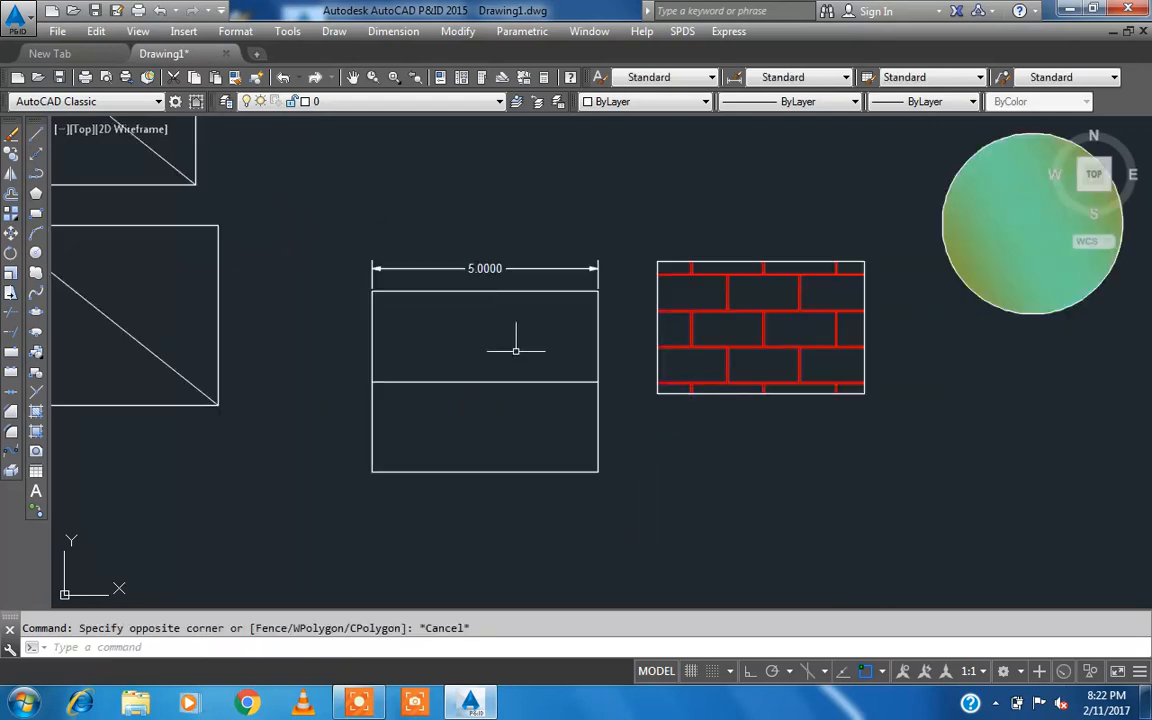
click(522, 396)
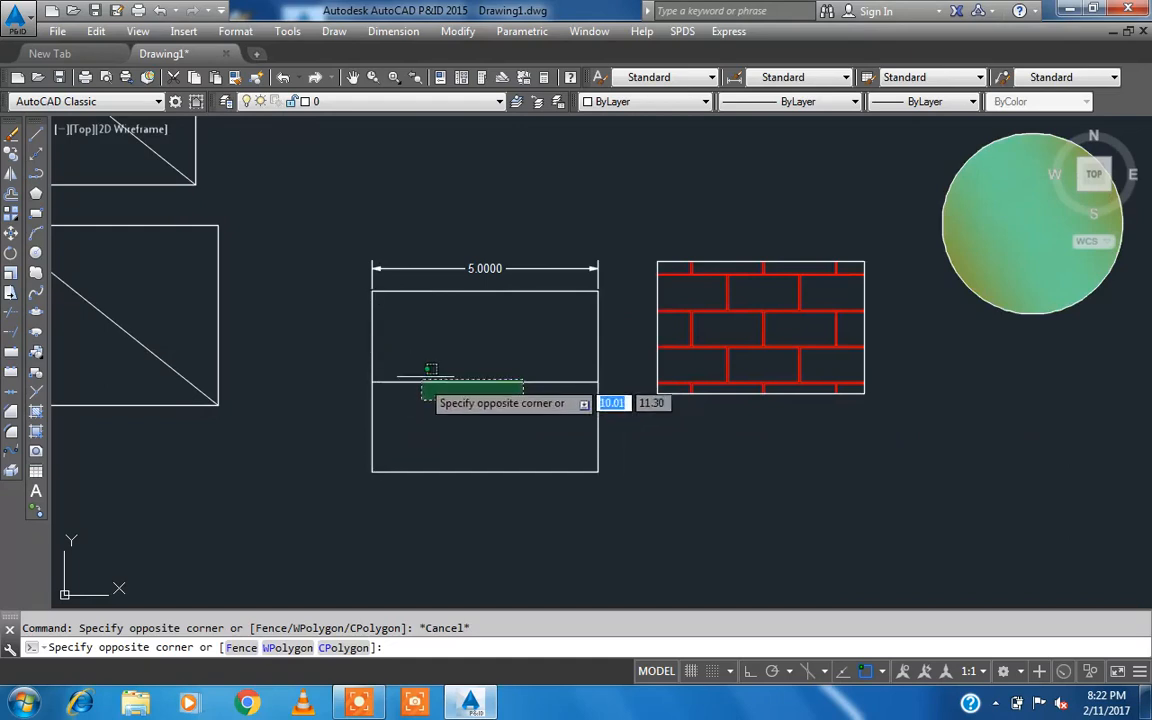
scroll(450, 367, up, 2)
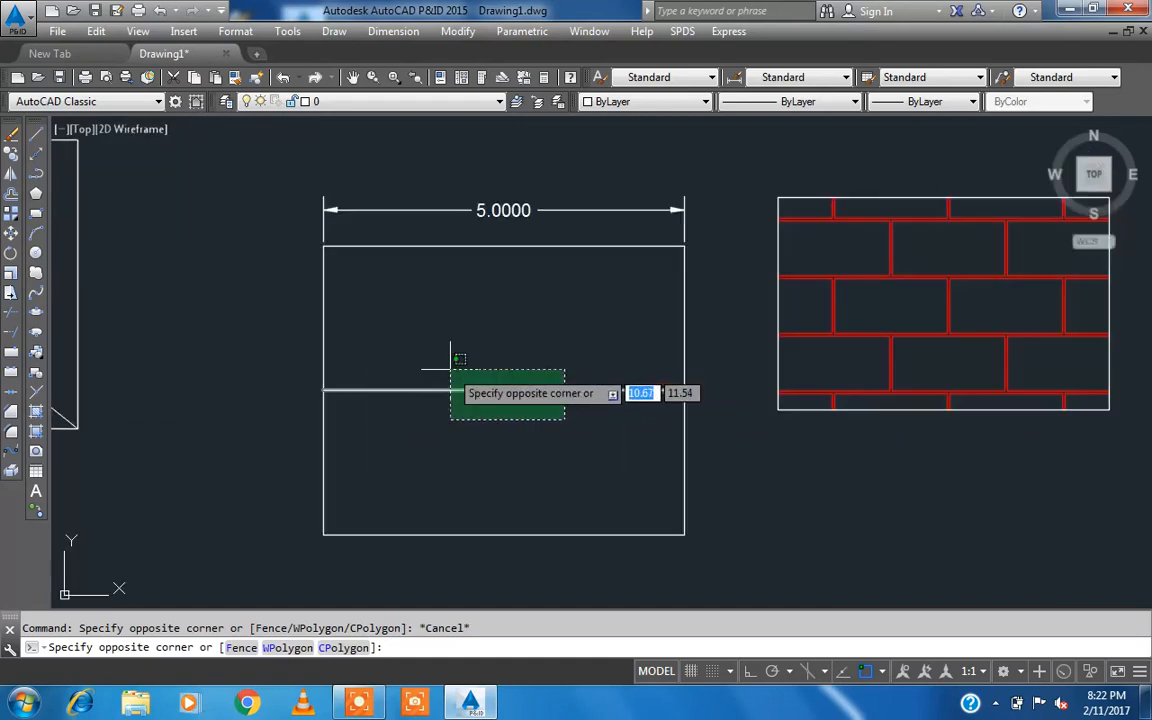
click(450, 368)
key(Escape)
Step: Try window selections over part of the middle horizontal line, and preview a window enclosing the whole line before cancelling it
click(412, 368)
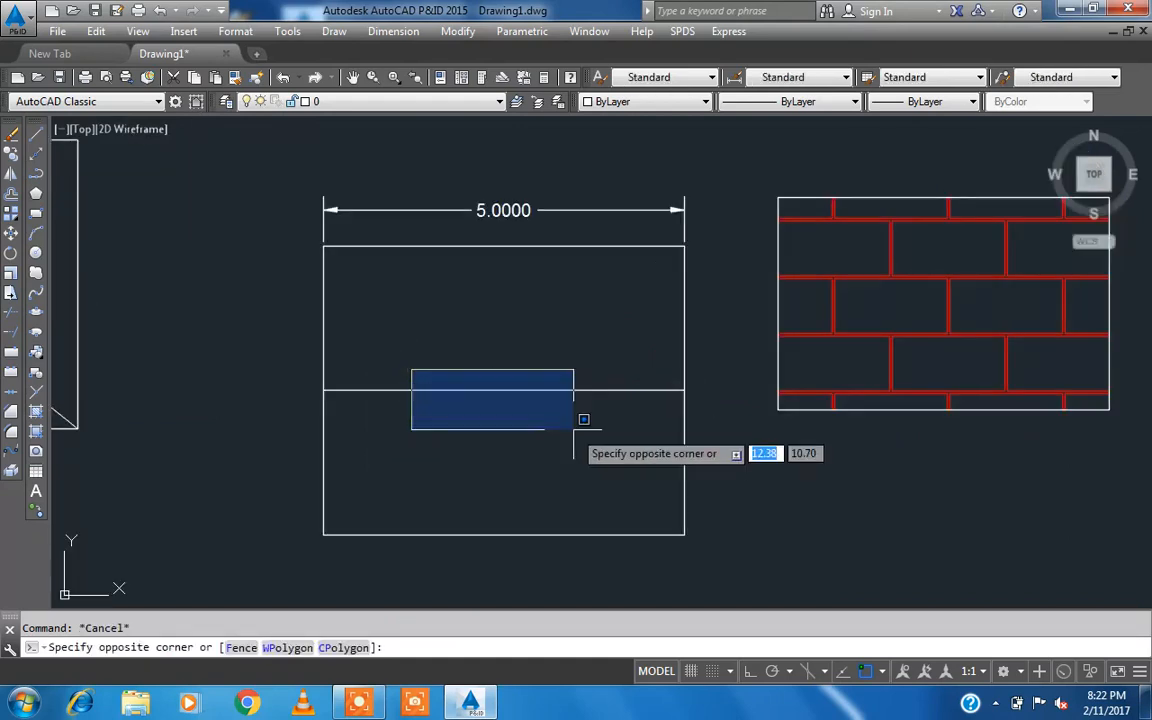
click(574, 426)
click(467, 365)
click(553, 404)
key(Escape)
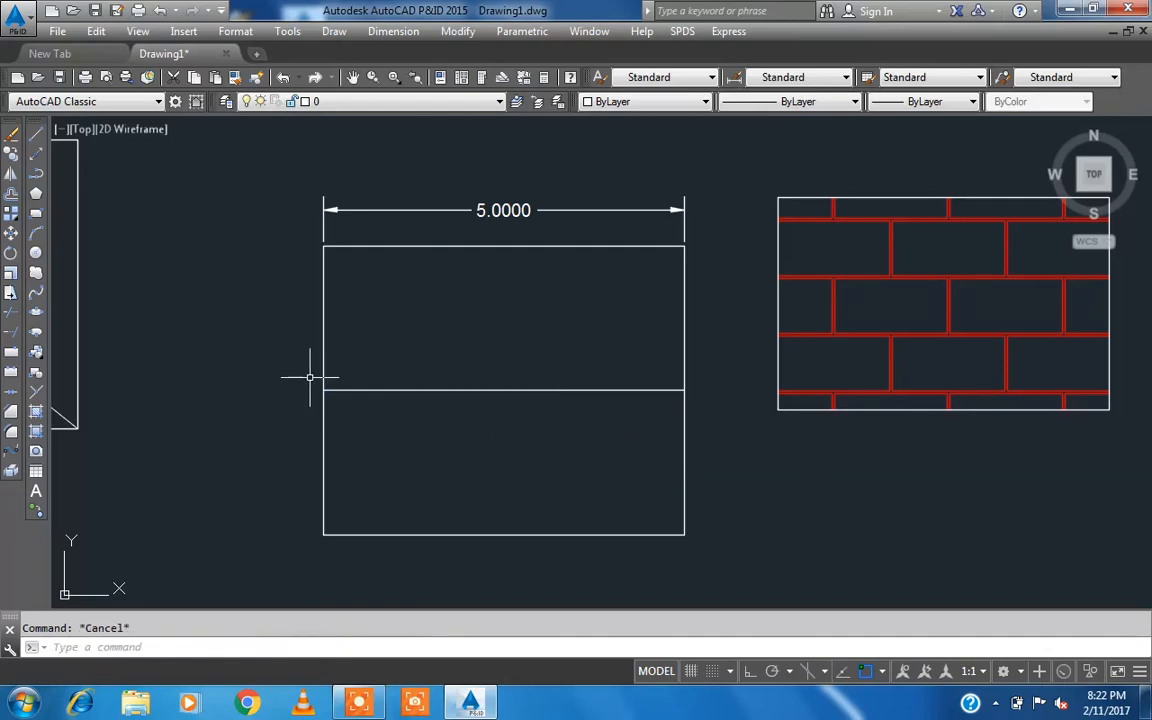
click(306, 378)
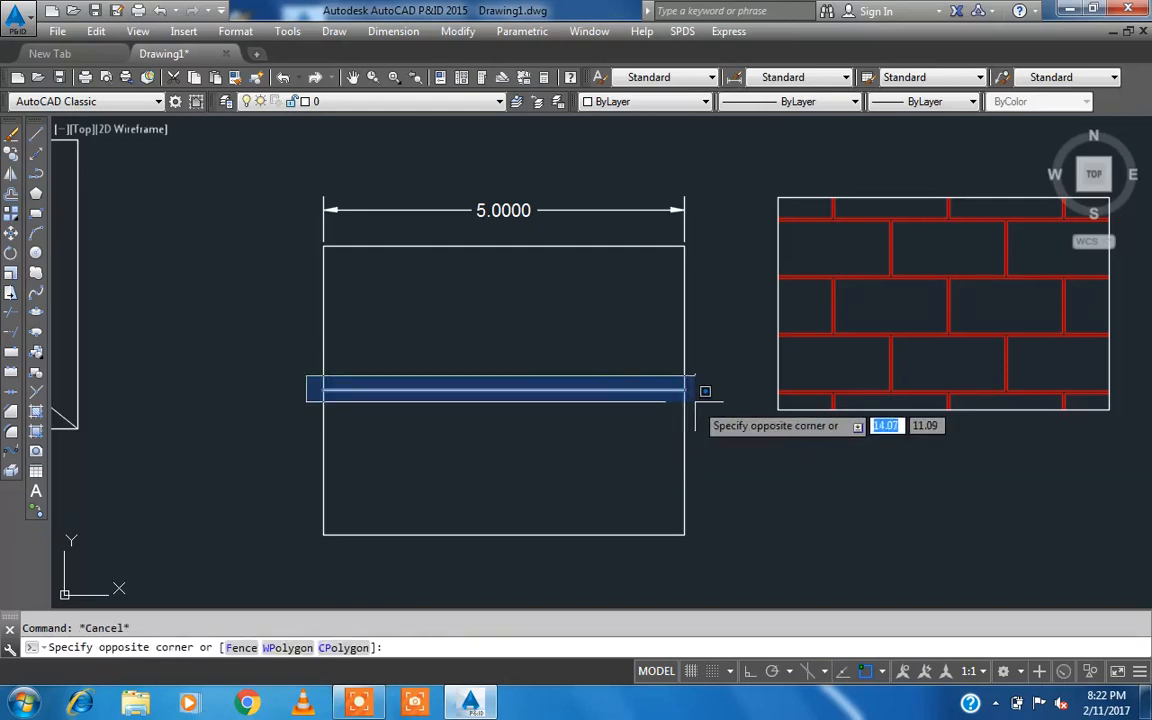
key(Escape)
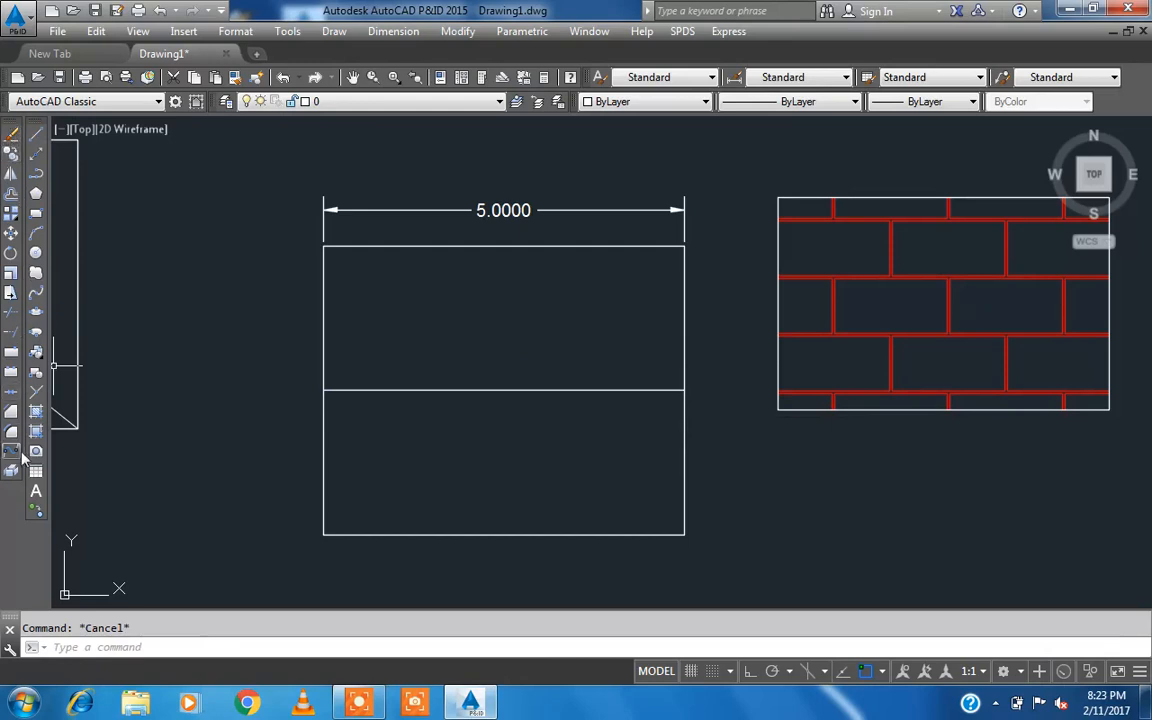
click(256, 205)
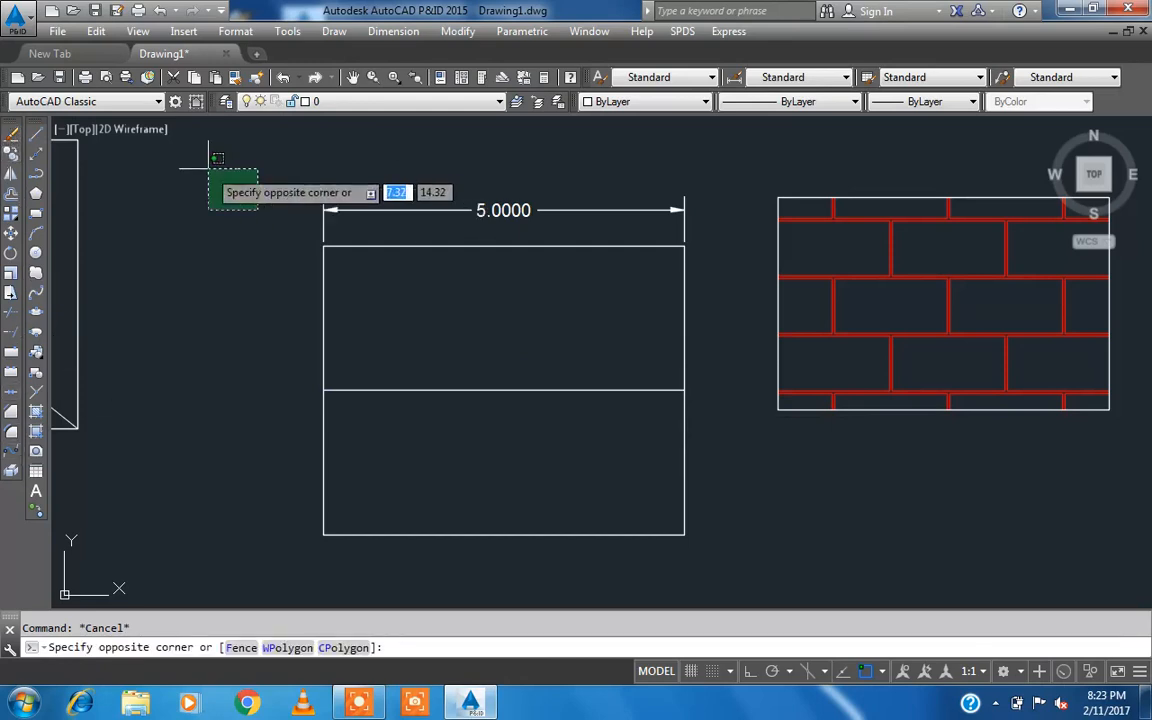
click(211, 163)
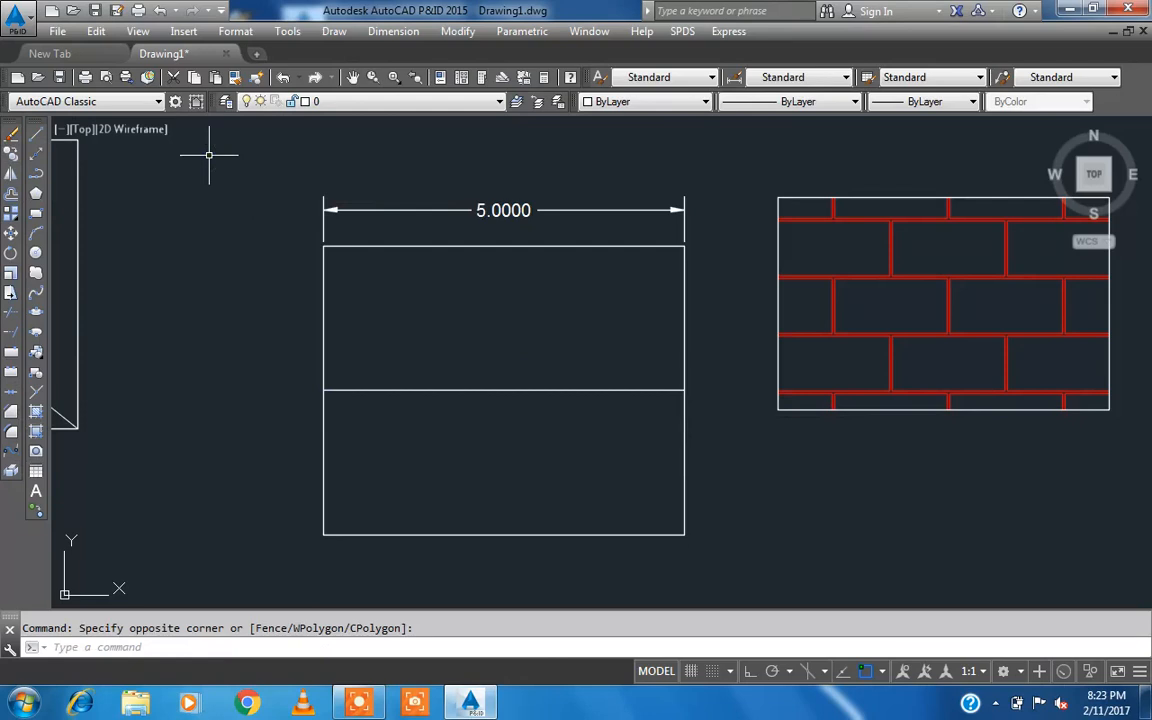